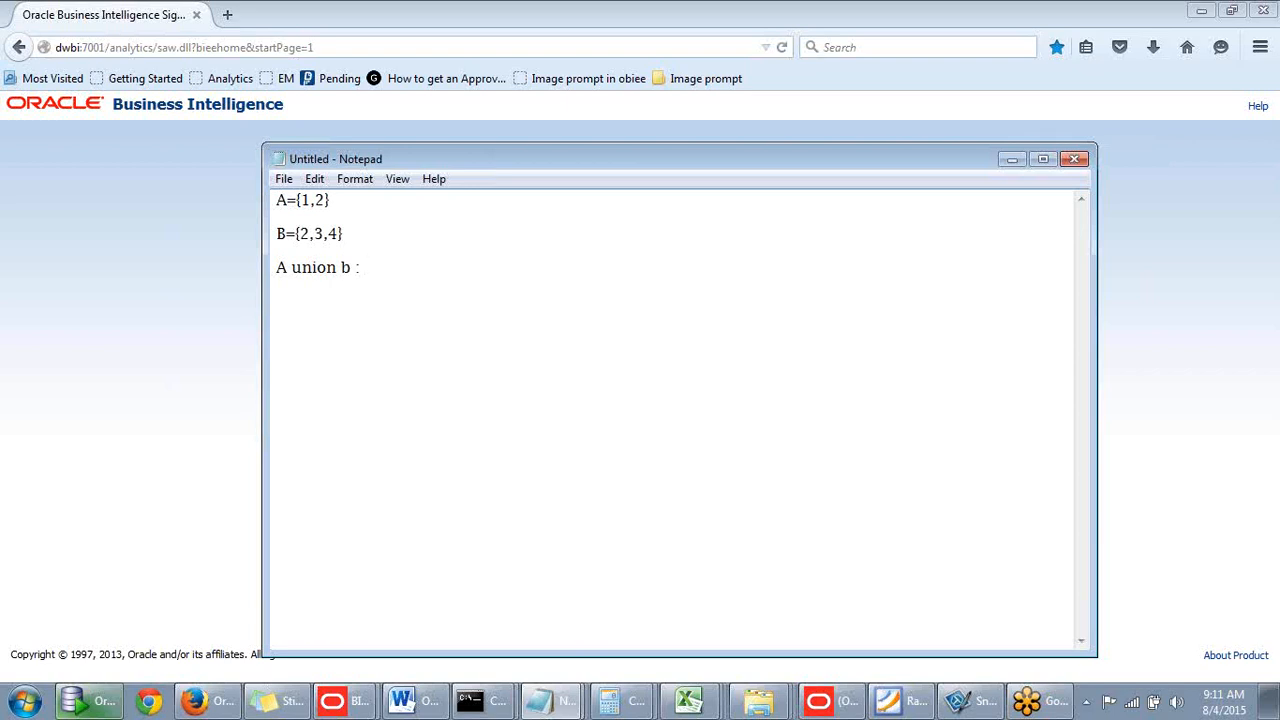
- Complete the union result in Notepad as {1,2,3,4}
text({})
text(12)
key(BackSpace)
text(.)
key(BackSpace)
text(,2,3,4)
click(476, 271)
- Add the line 'A intersection b : {2}'
key(Return)
text(A inter)
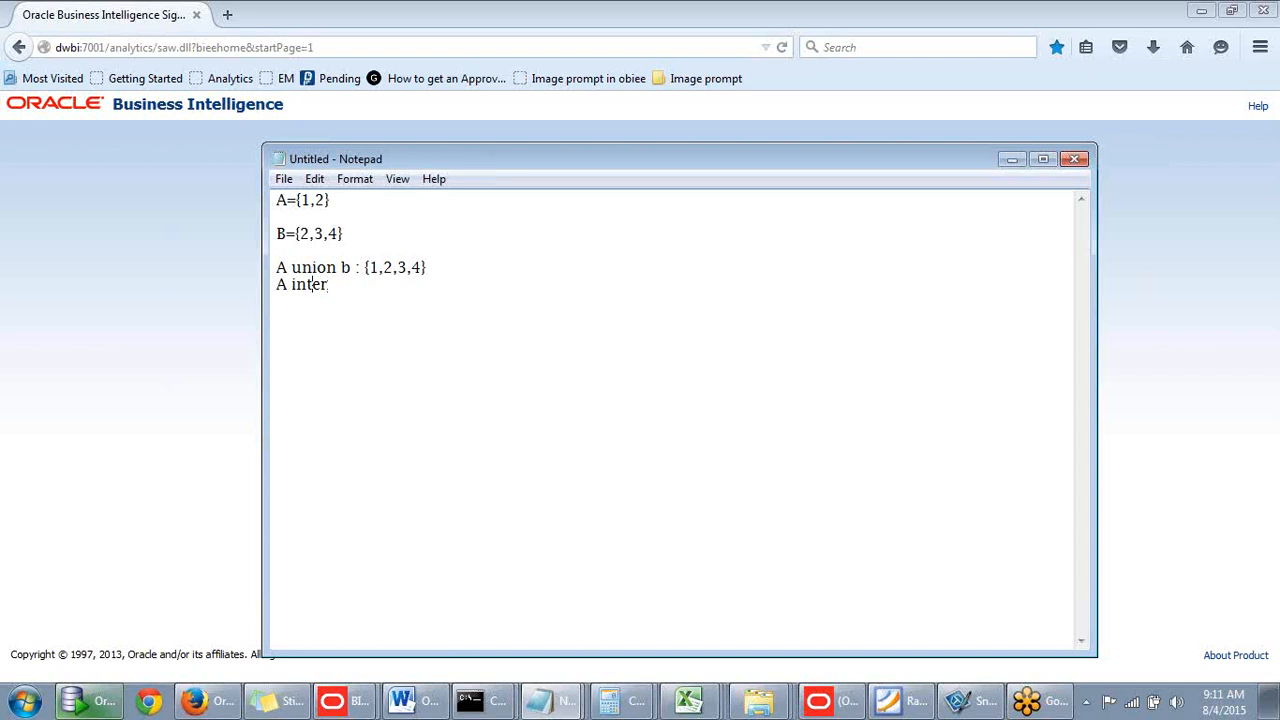
text(section b : {})
key(Left)
text(2)
key(Right)
- Add 'A union all {1,2,2,3,4}' and begin the 'A minus b {1' line
key(Return)
text(A un)
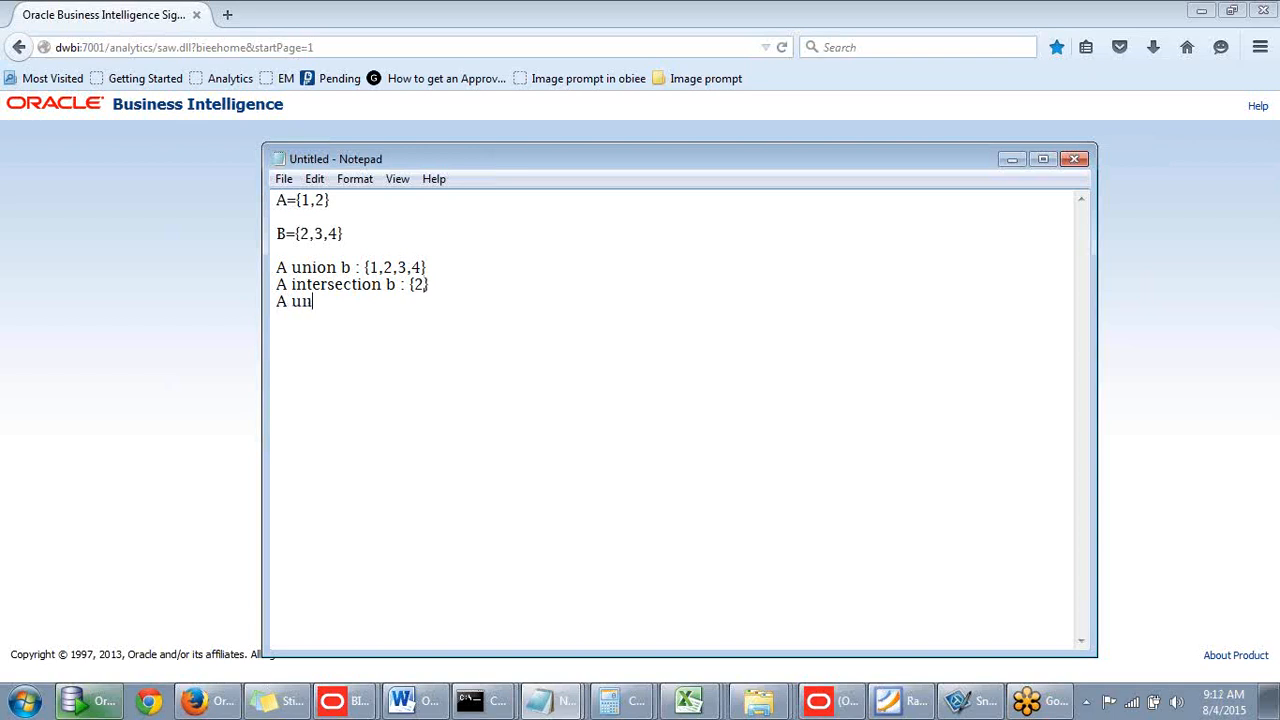
text(ion all)
text( {})
text(1)
text(,2,2)
text(,)
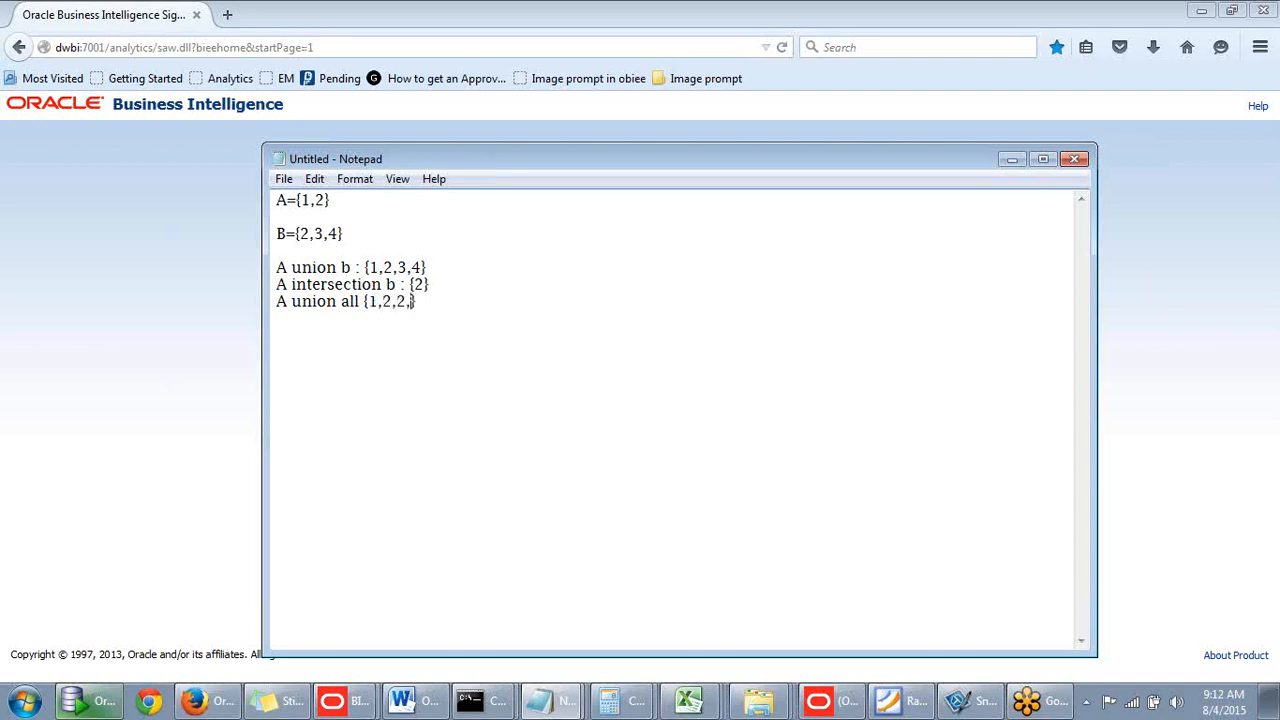
text(3,4)
key(Return)
text(A minus b {})
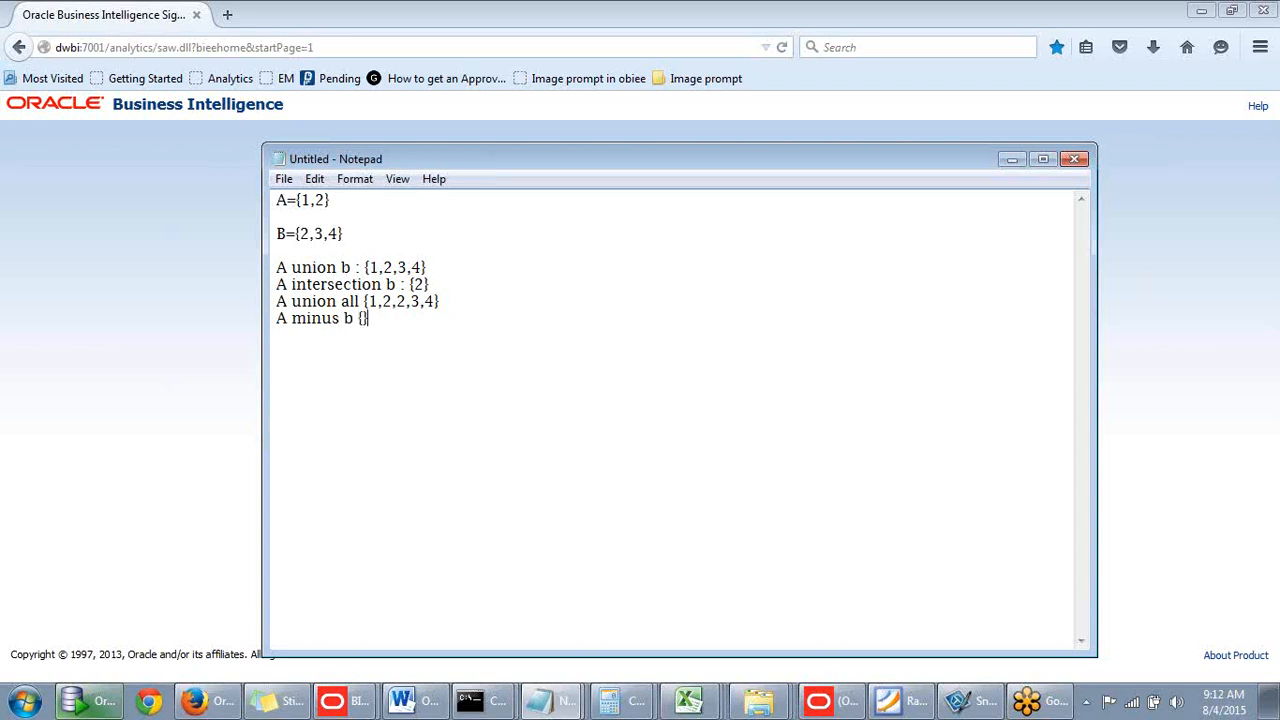
text(1)
- Insert blank lines after the union, intersection and union all results, then switch to SQL Developer
click(433, 266)
key(Return)
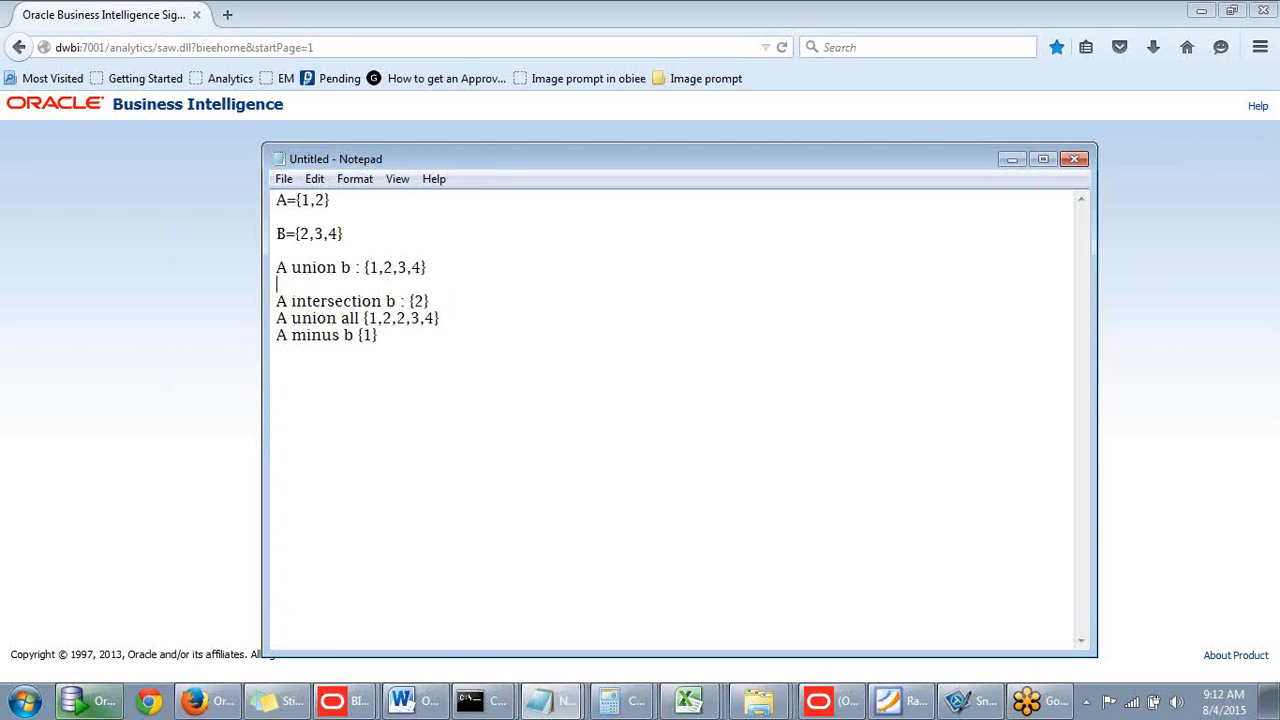
click(440, 297)
key(Return)
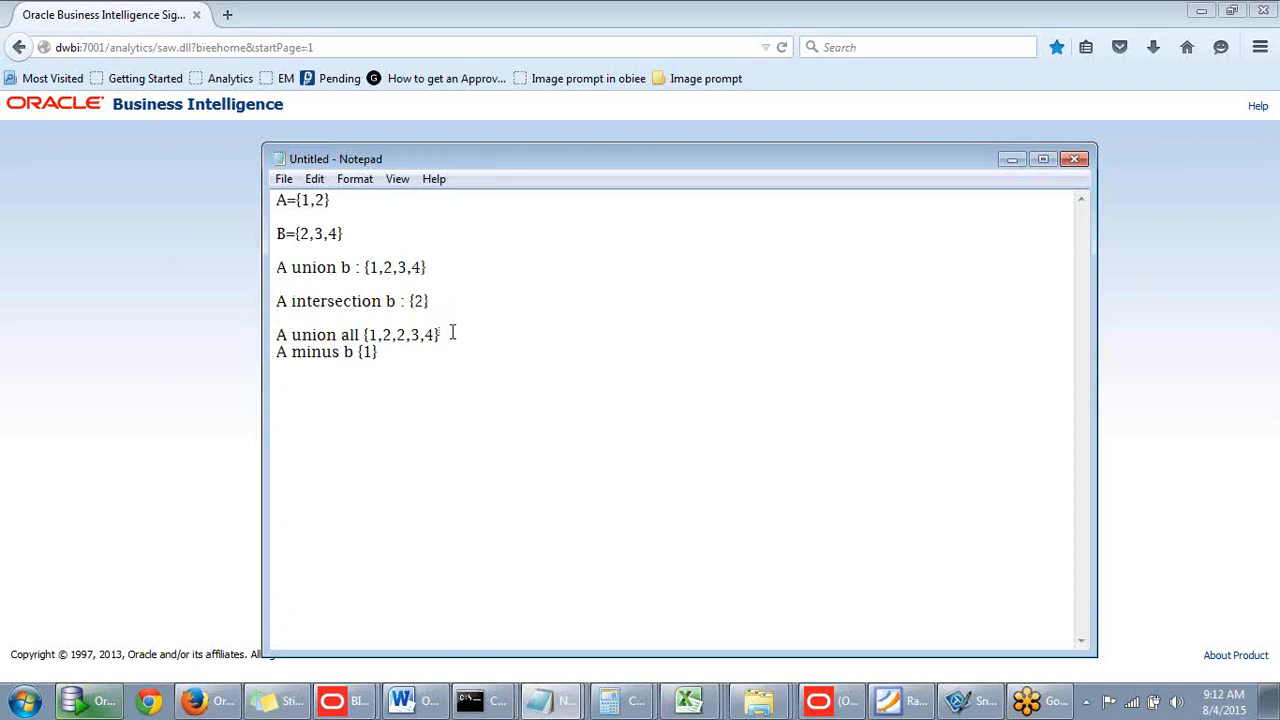
click(452, 332)
key(Return)
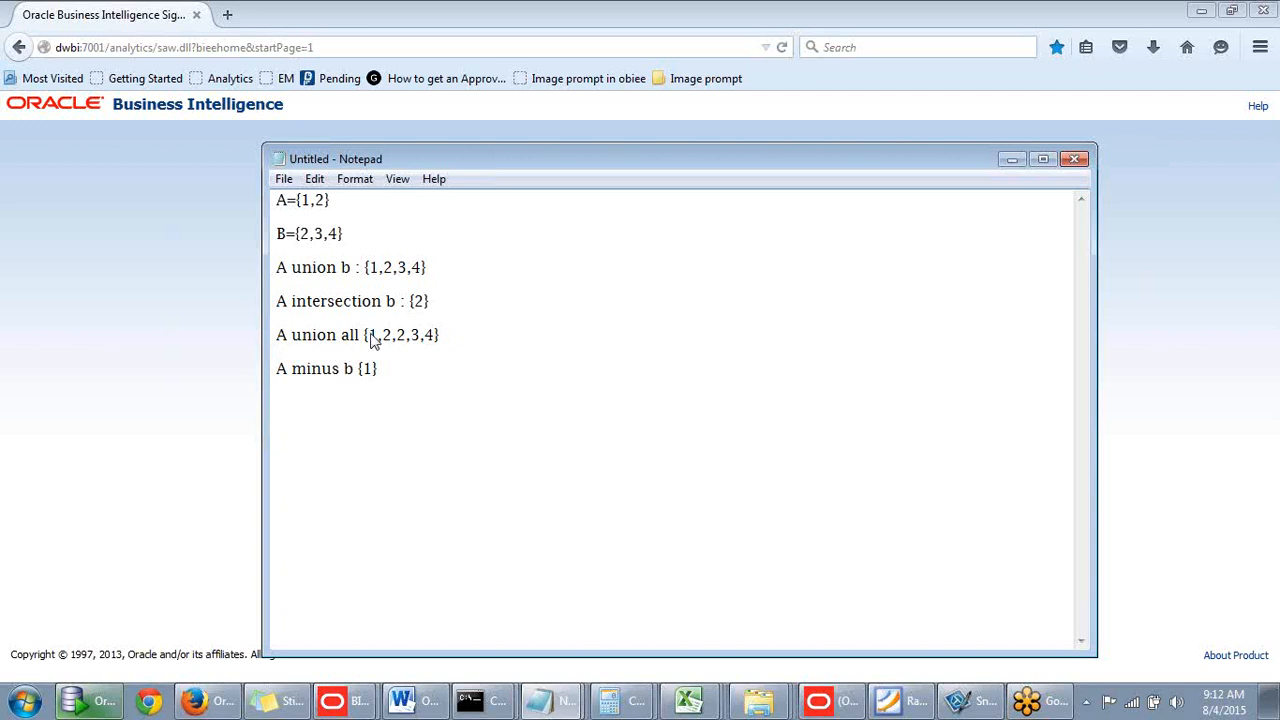
click(95, 705)
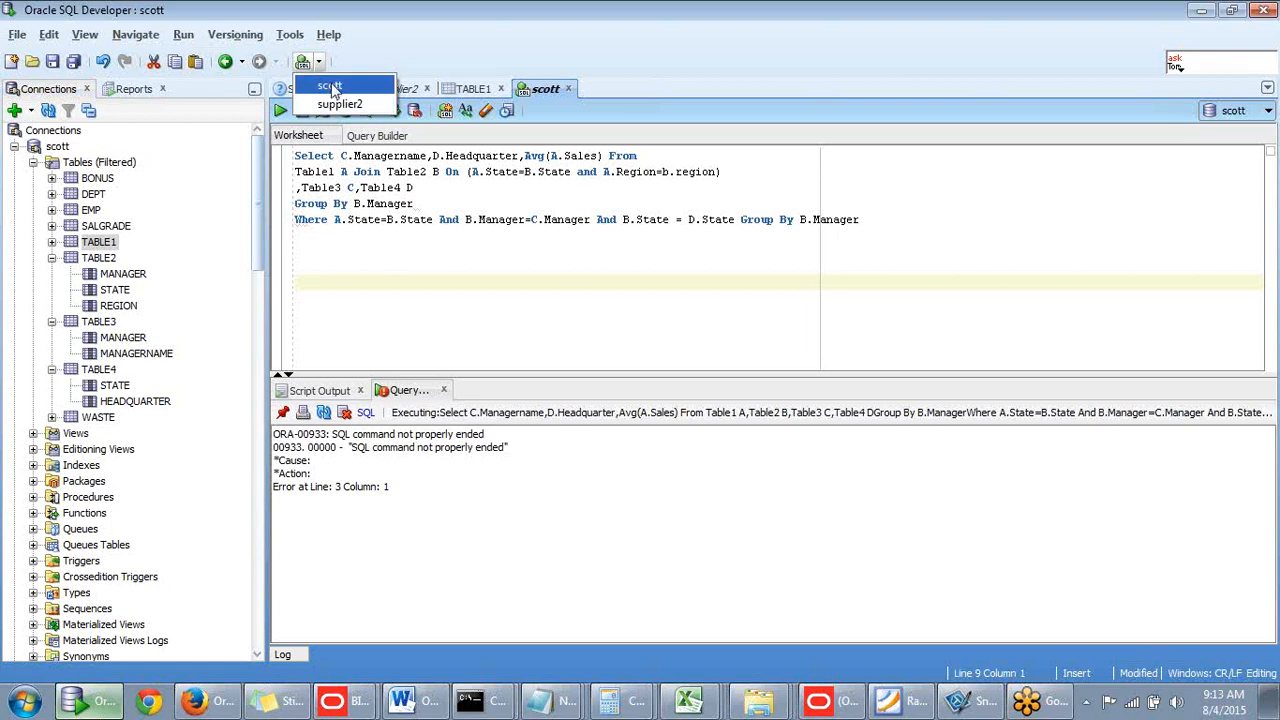
- Dismiss the connection list and open a new unshared scott~1 worksheet with Ctrl+Shift+N
click(480, 295)
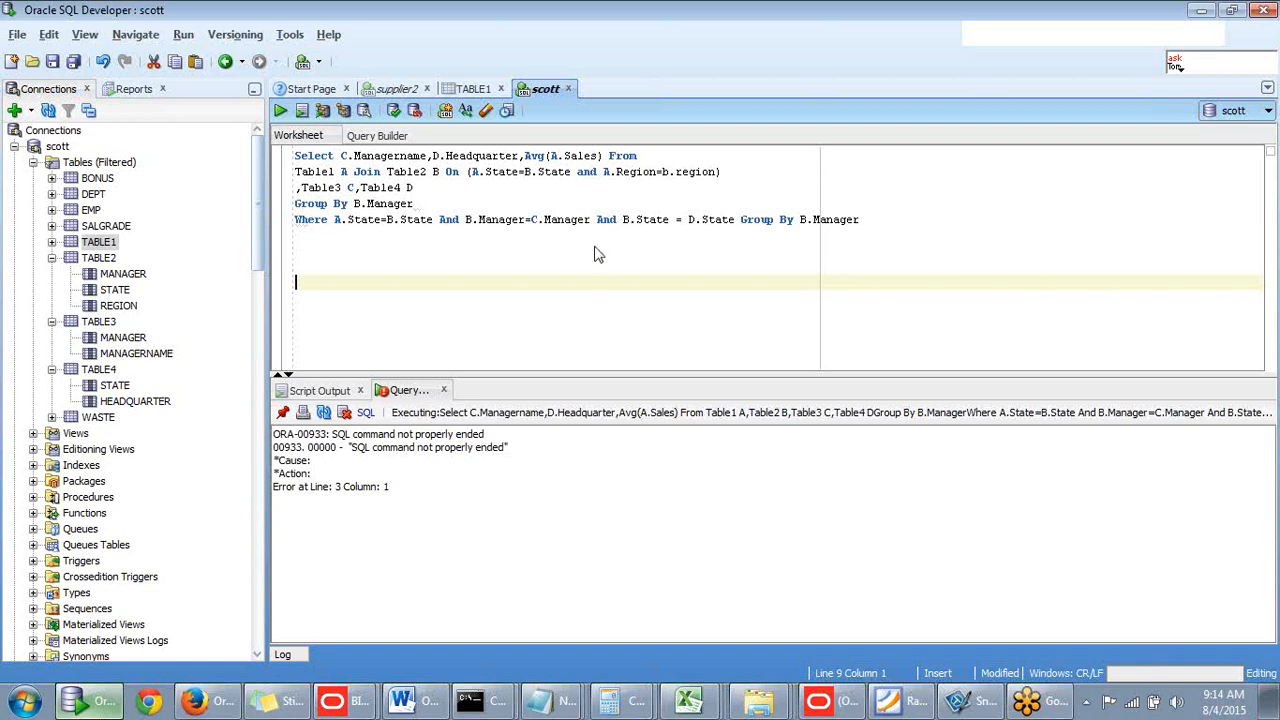
key(ctrl+shift+n)
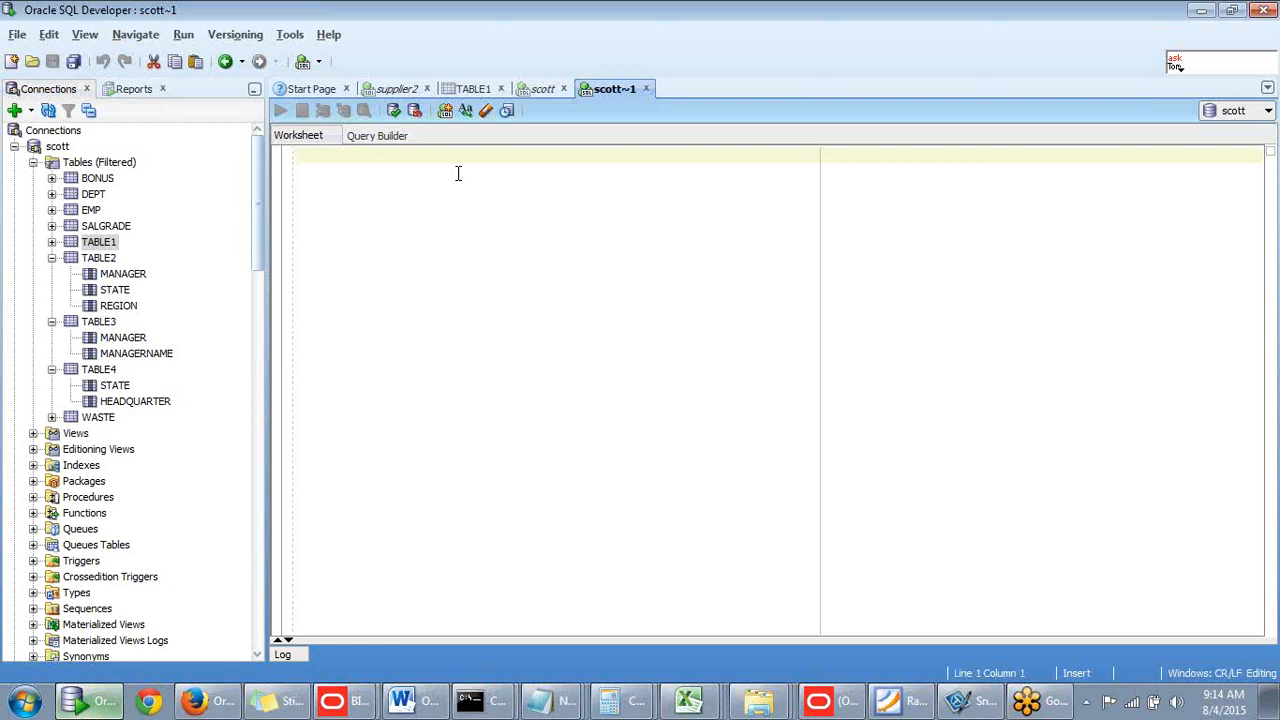
- Type 'select ename,job from emp' in scott~1, expanding EMP to see its columns
text(ss)
text(le)
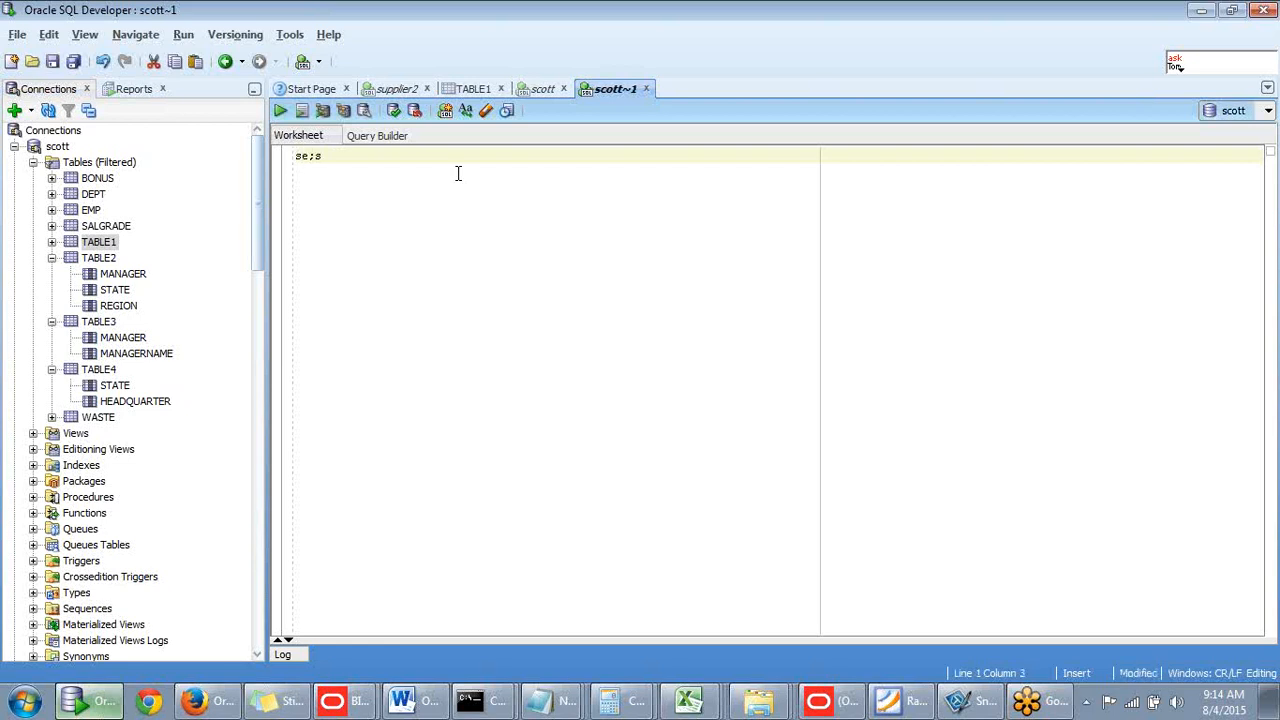
key(BackSpace)
key(BackSpace)
text(lect)
key(BackSpace)
key(BackSpace)
click(52, 211)
click(52, 274)
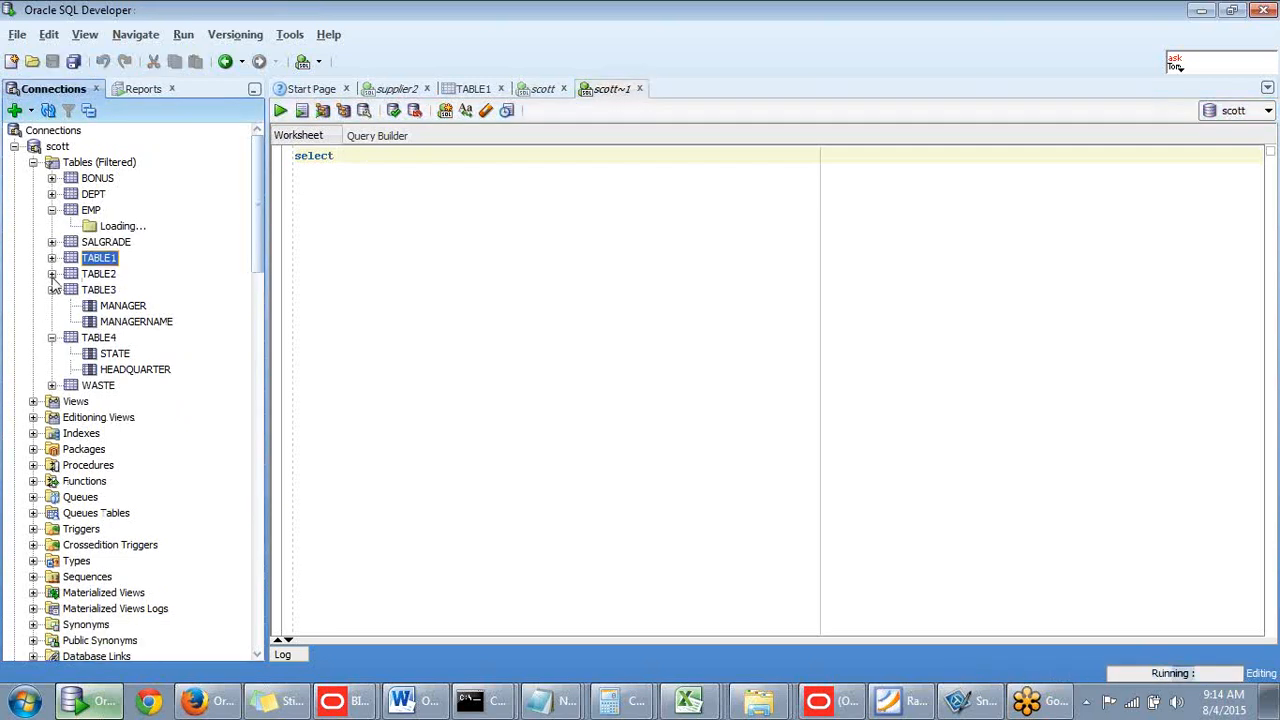
click(396, 160)
click(368, 155)
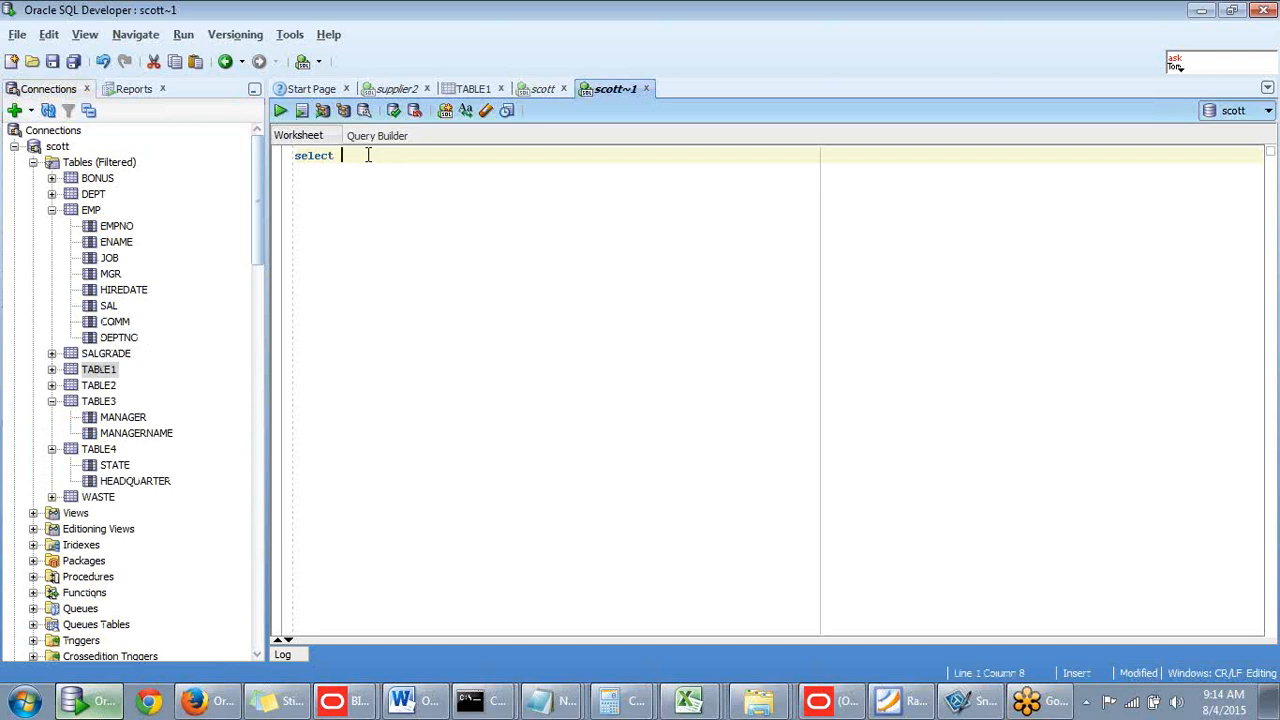
text(ename,)
text(job from emp)
click(468, 199)
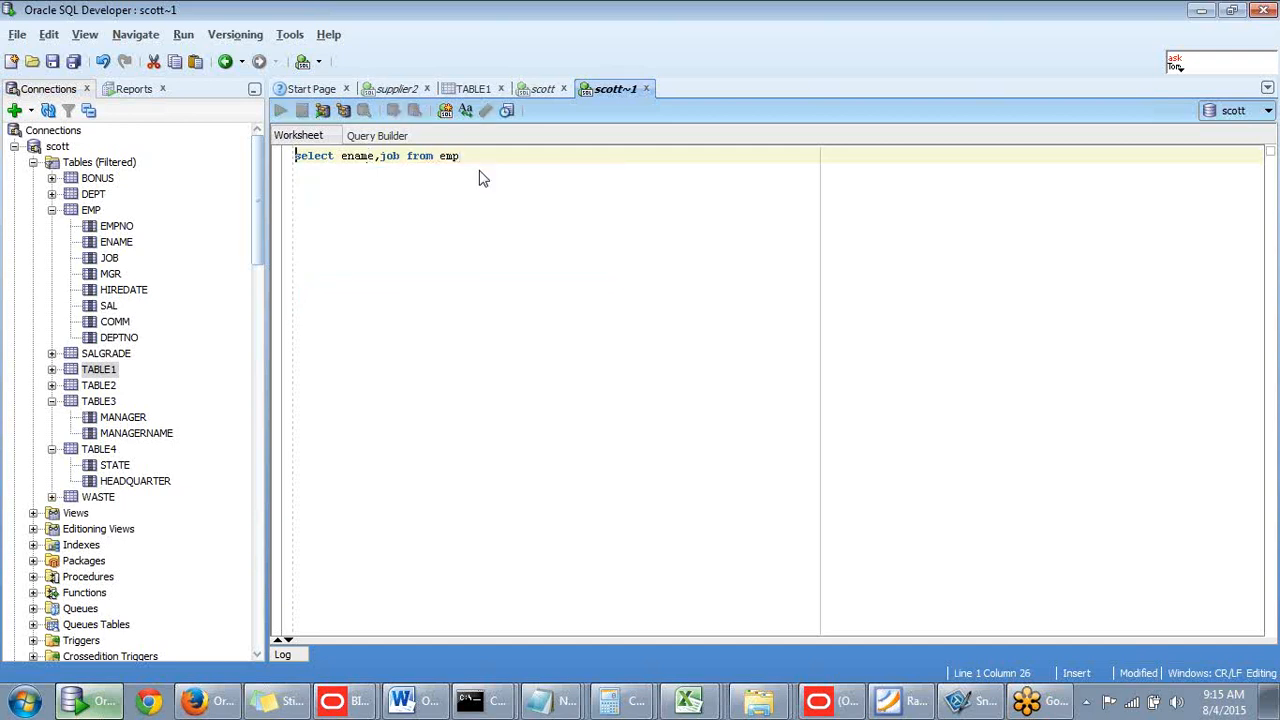
click(480, 157)
- Run the ename,job query, add blank lines below it, and expand the DEPT table
key(ctrl+Return)
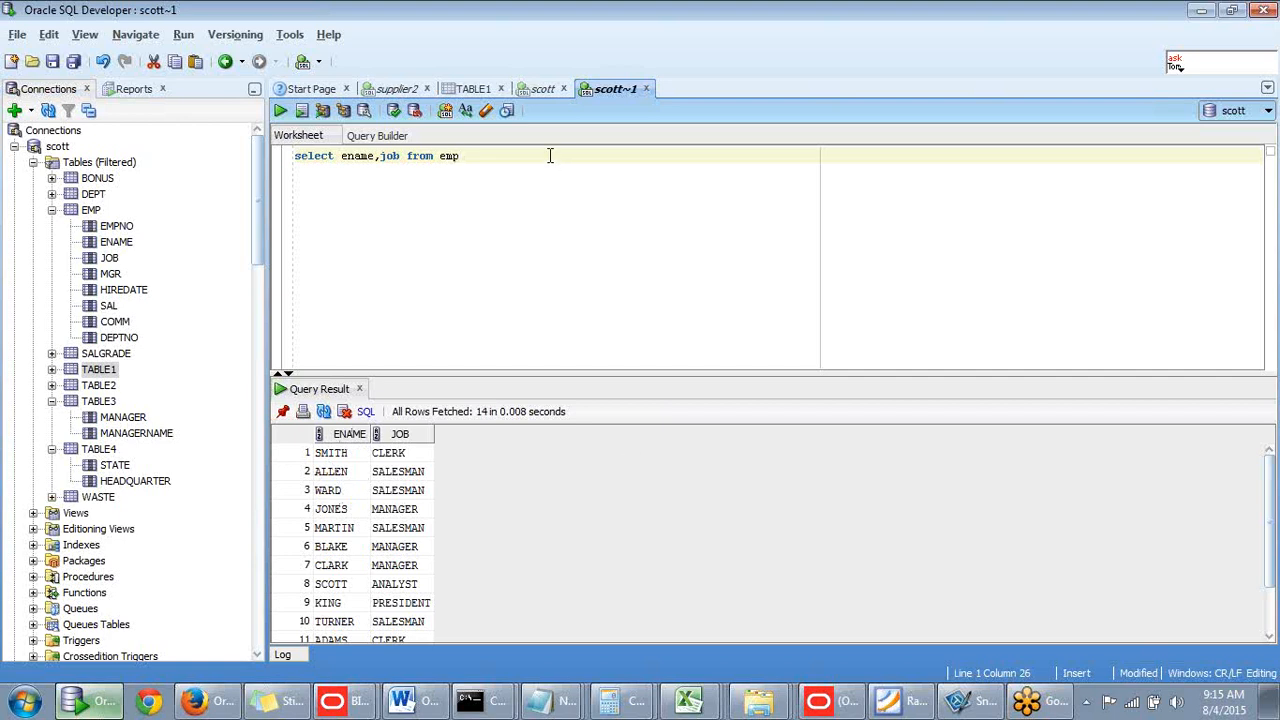
key(Return)
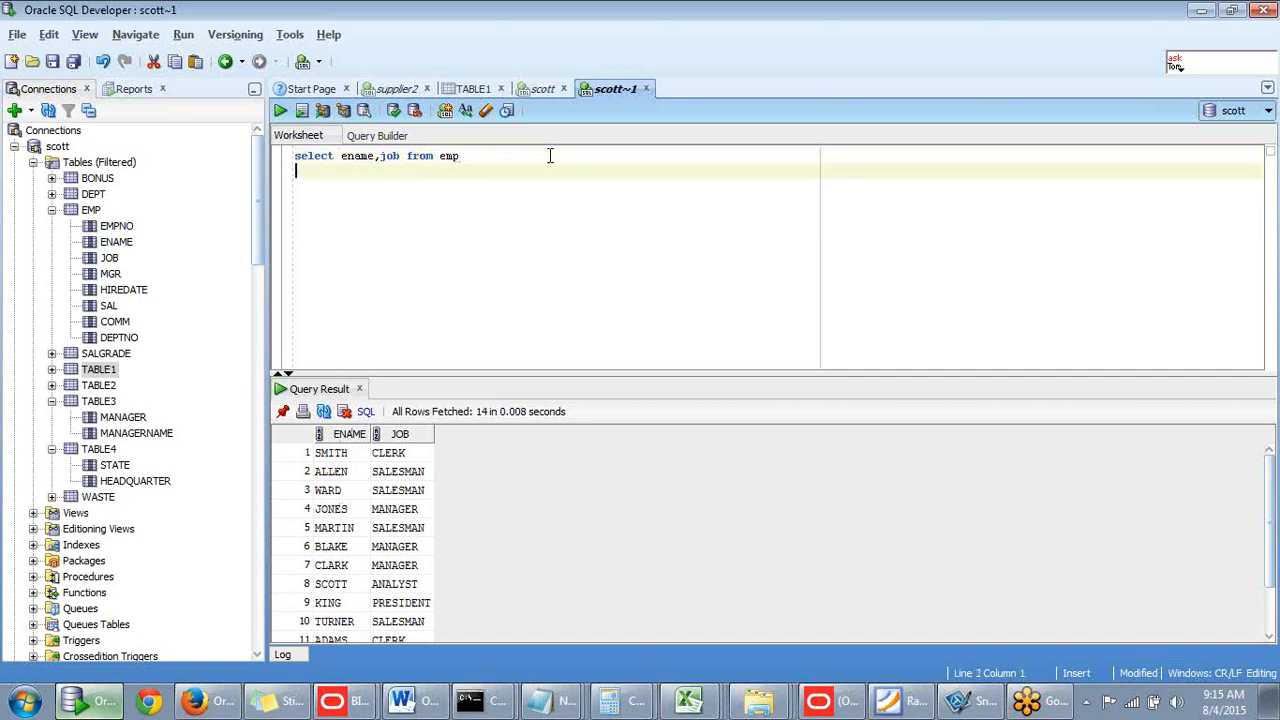
key(Return)
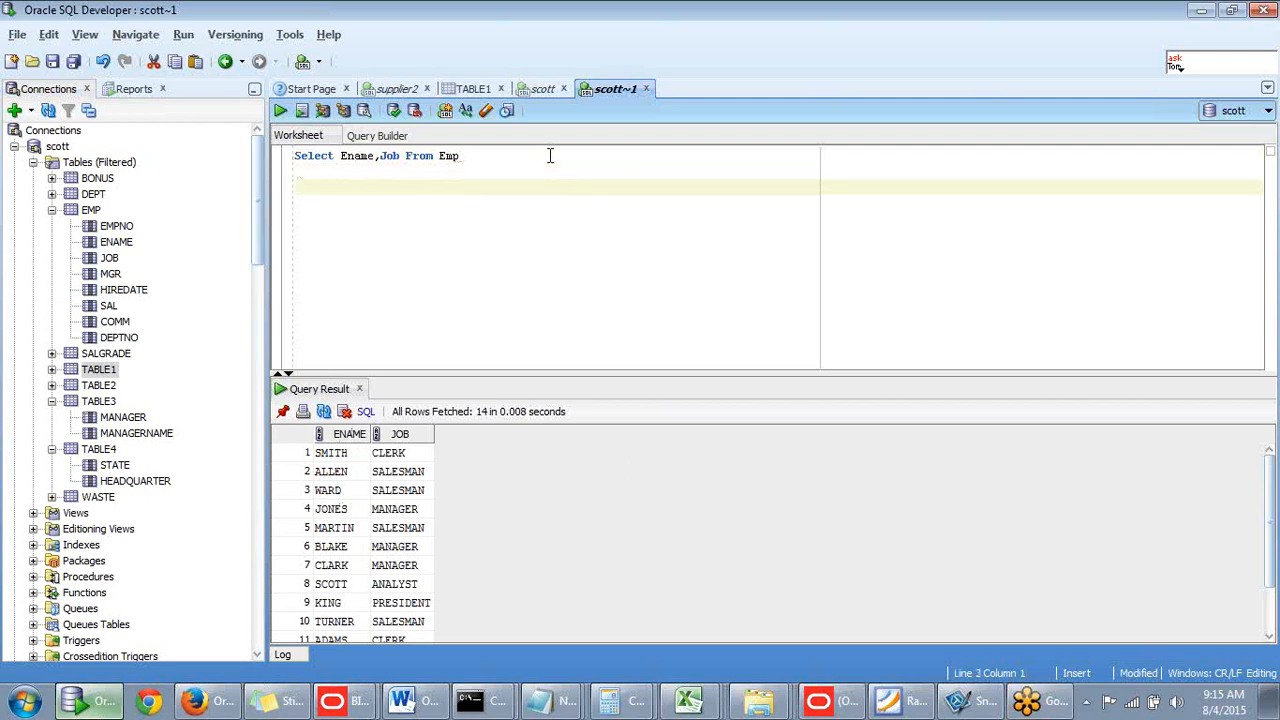
click(52, 197)
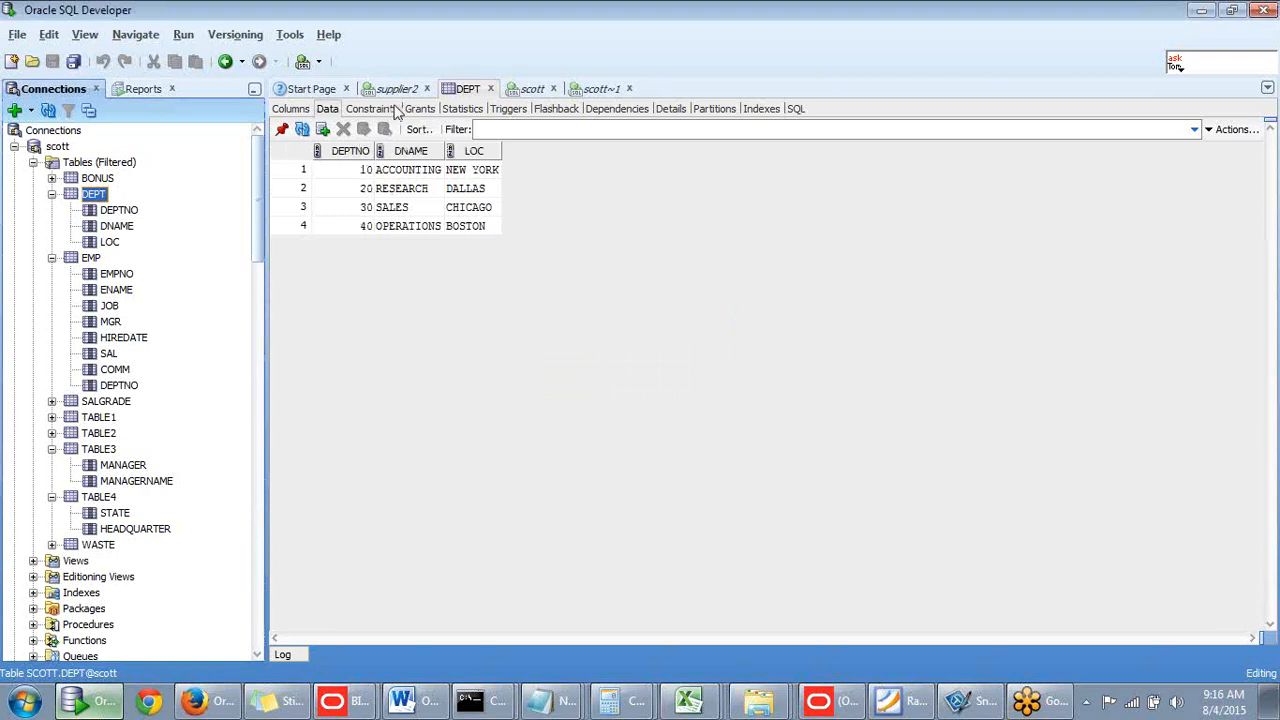
- Type the second query 'select dname,loc from dept' on the third line
click(603, 90)
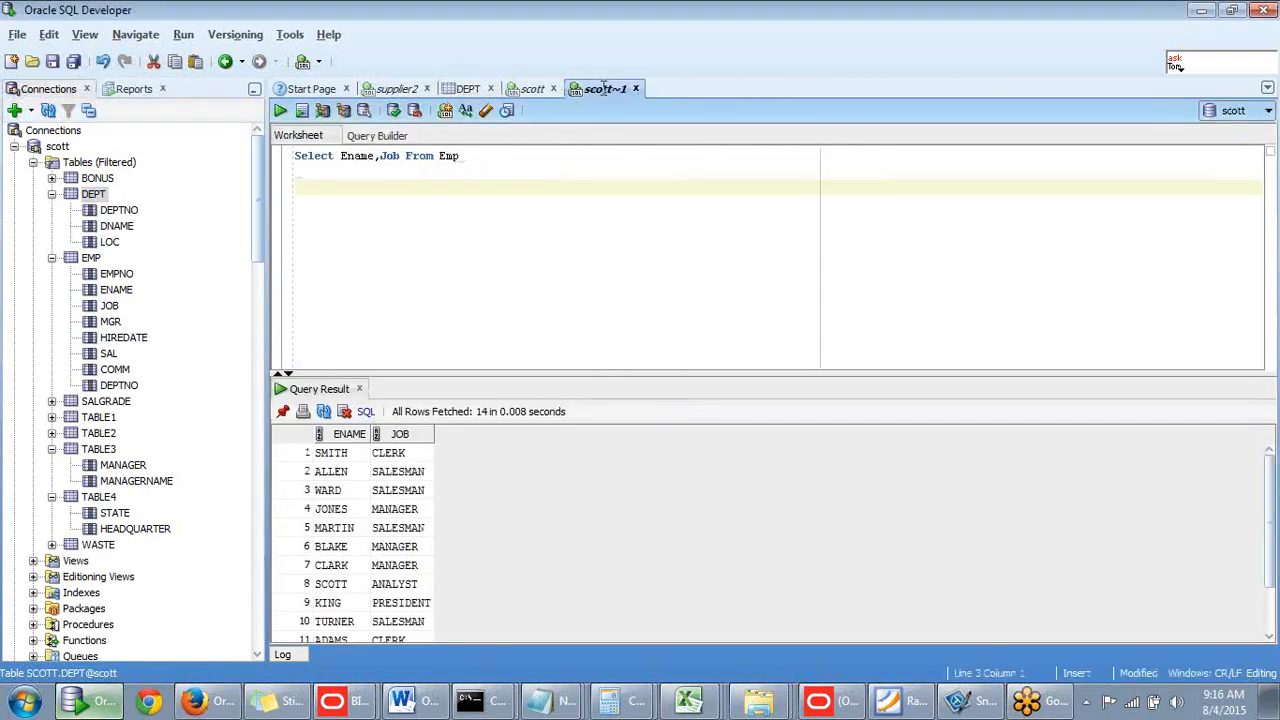
click(422, 197)
text(seelct dma)
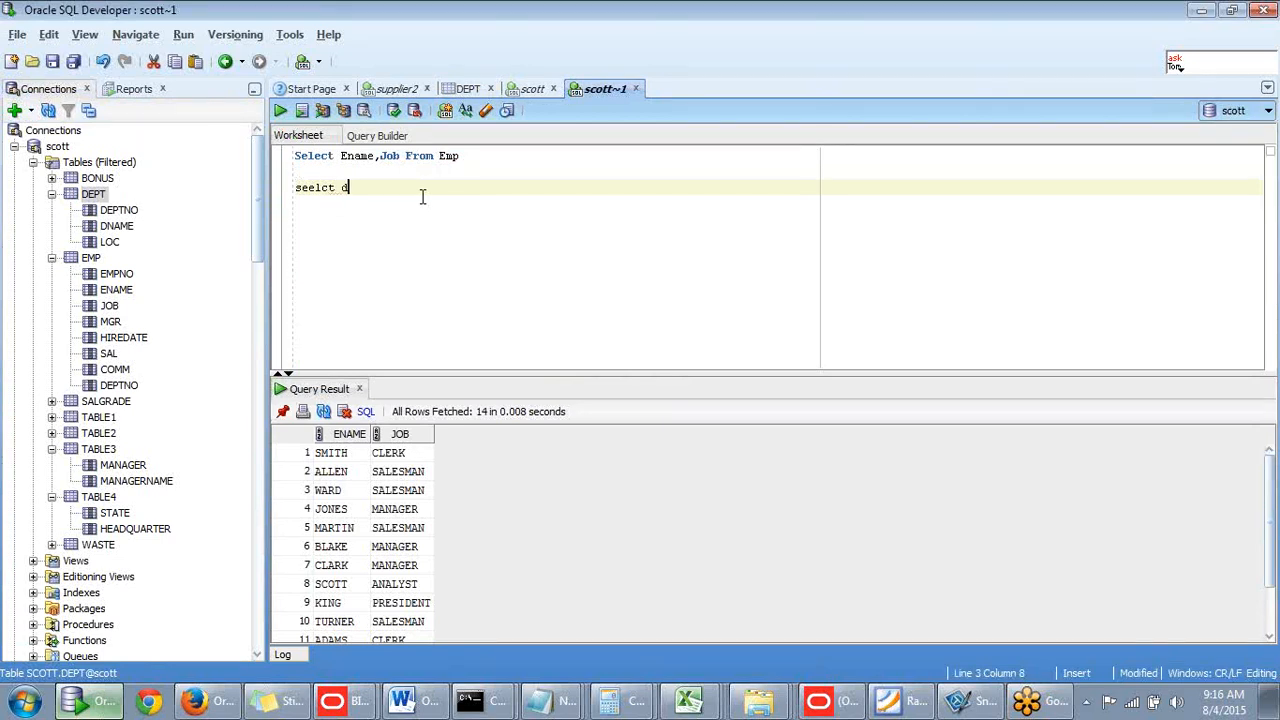
key(BackSpace)
key(BackSpace)
text(name)
key(BackSpace)
text(,)
text(loc from )
text(emp)
key(BackSpace)
key(BackSpace)
key(BackSpace)
text(de)
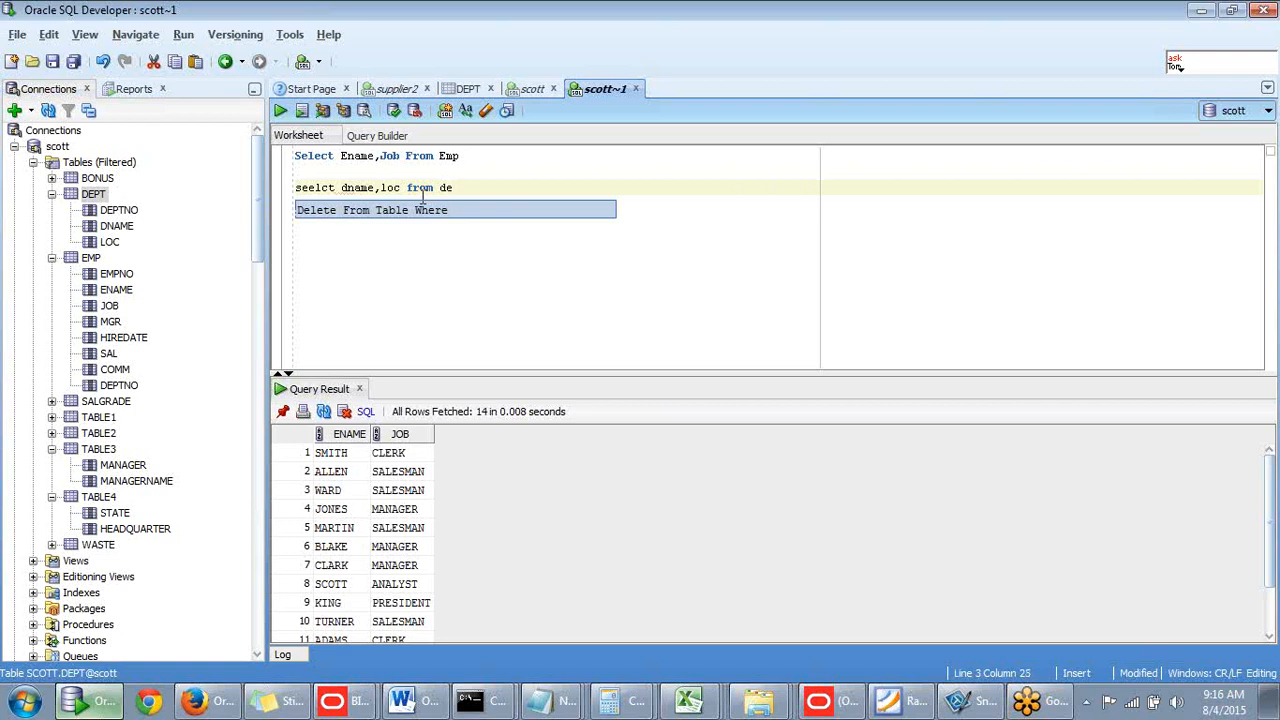
text(pt)
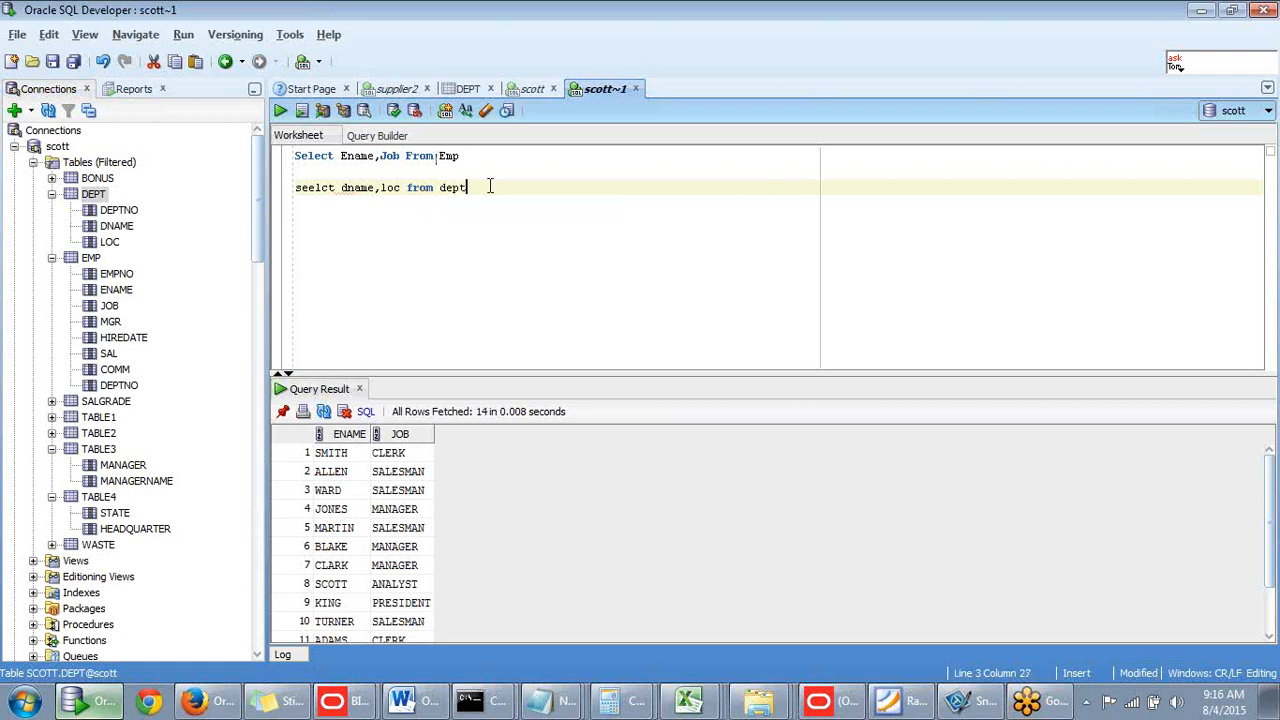
- Fix the 'seelct' typo, run the dept query alone, and type 'union' between the queries
drag(465, 190, 294, 187)
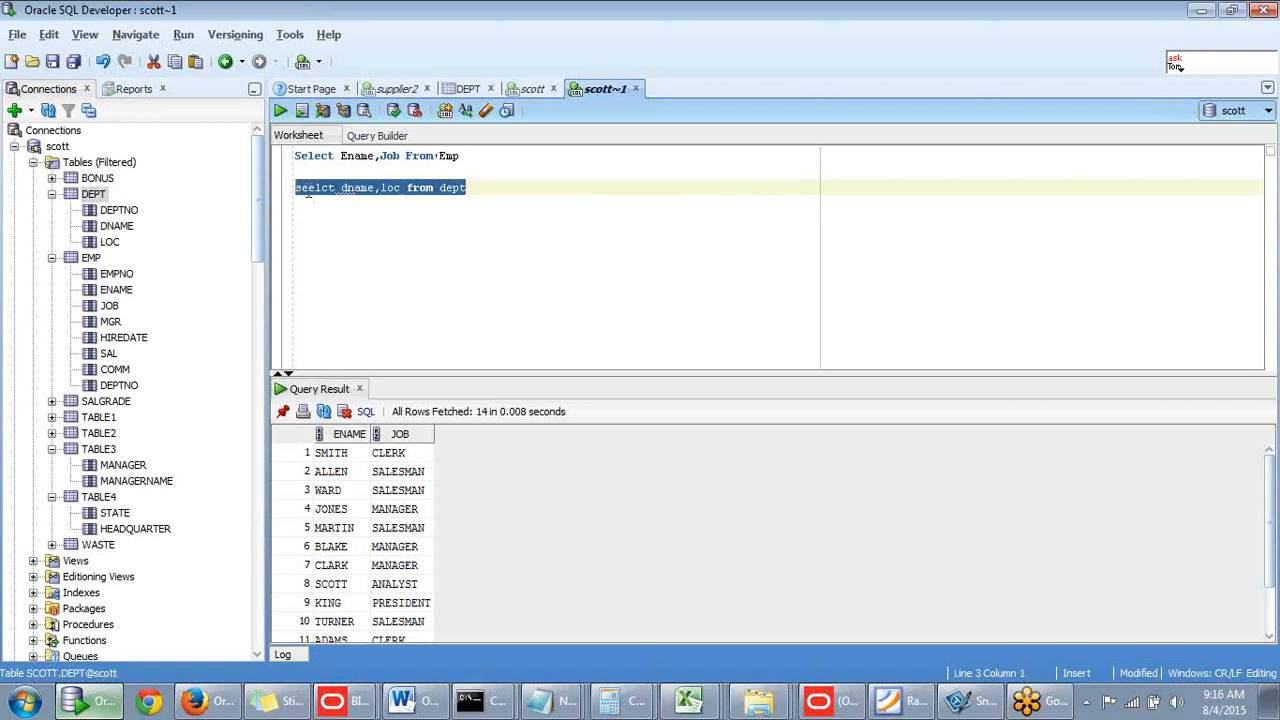
click(307, 189)
key(Delete)
text(e)
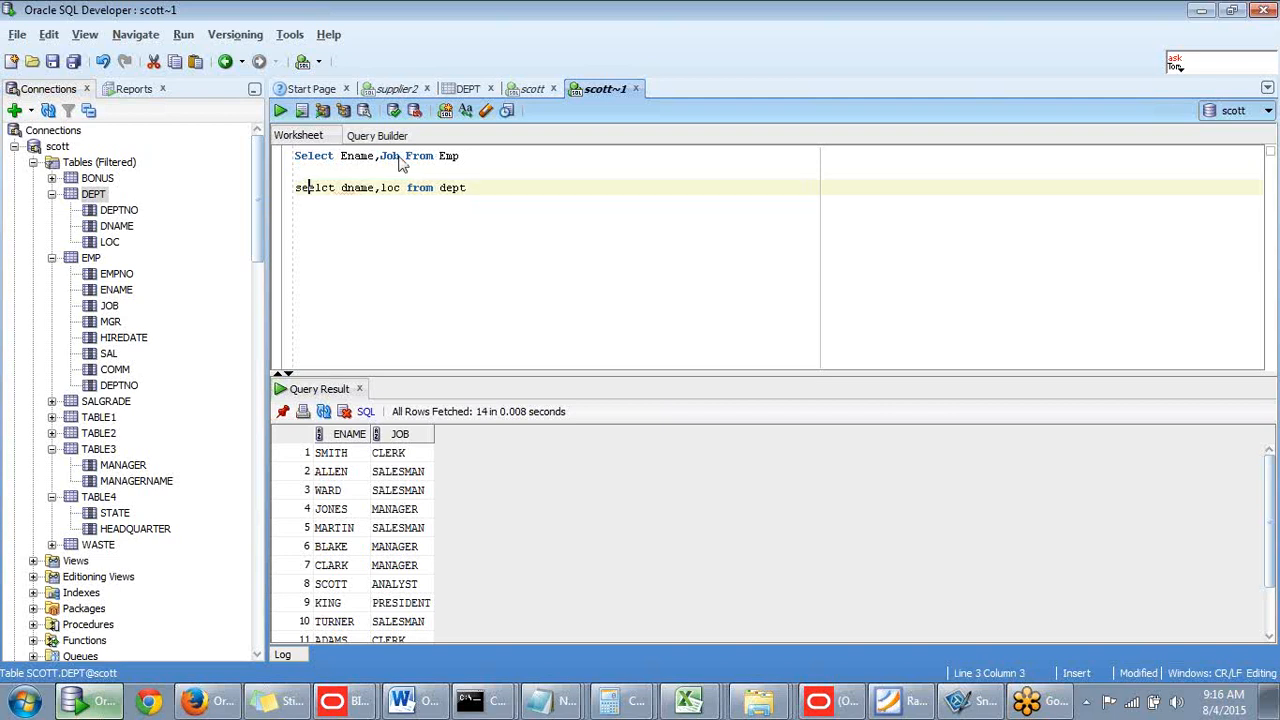
key(BackSpace)
click(315, 187)
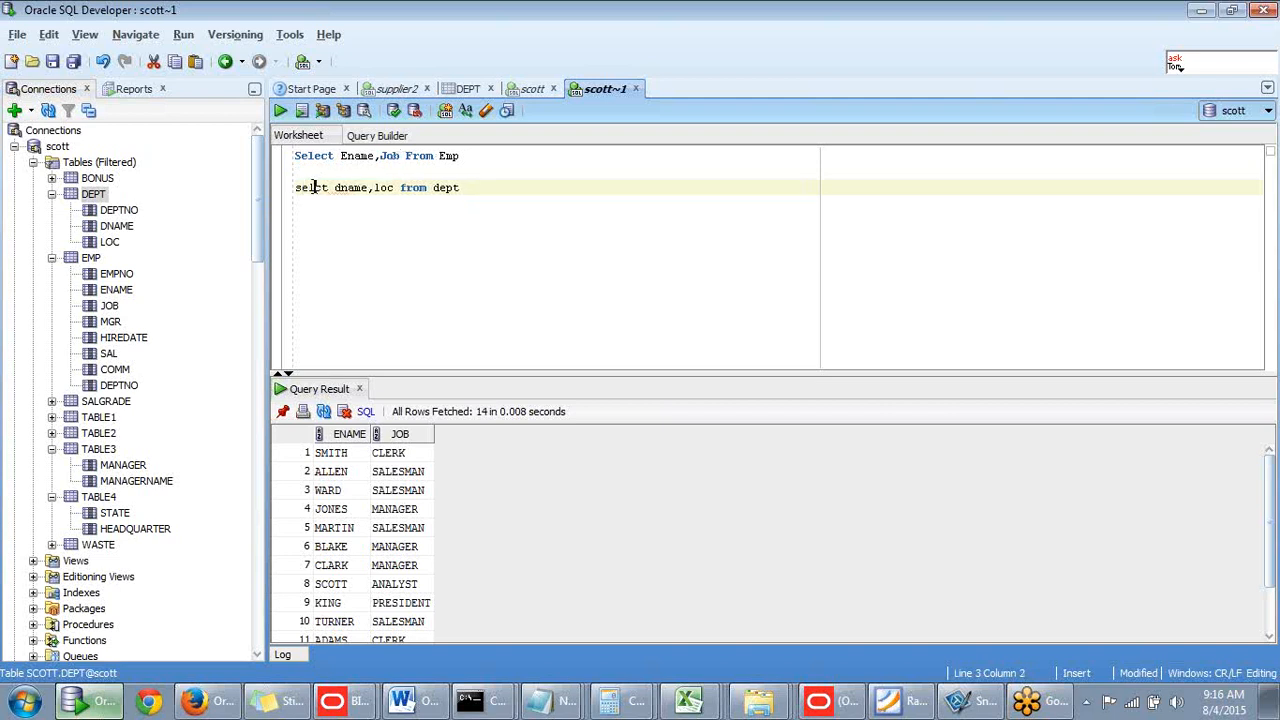
text(e)
drag(477, 187, 294, 187)
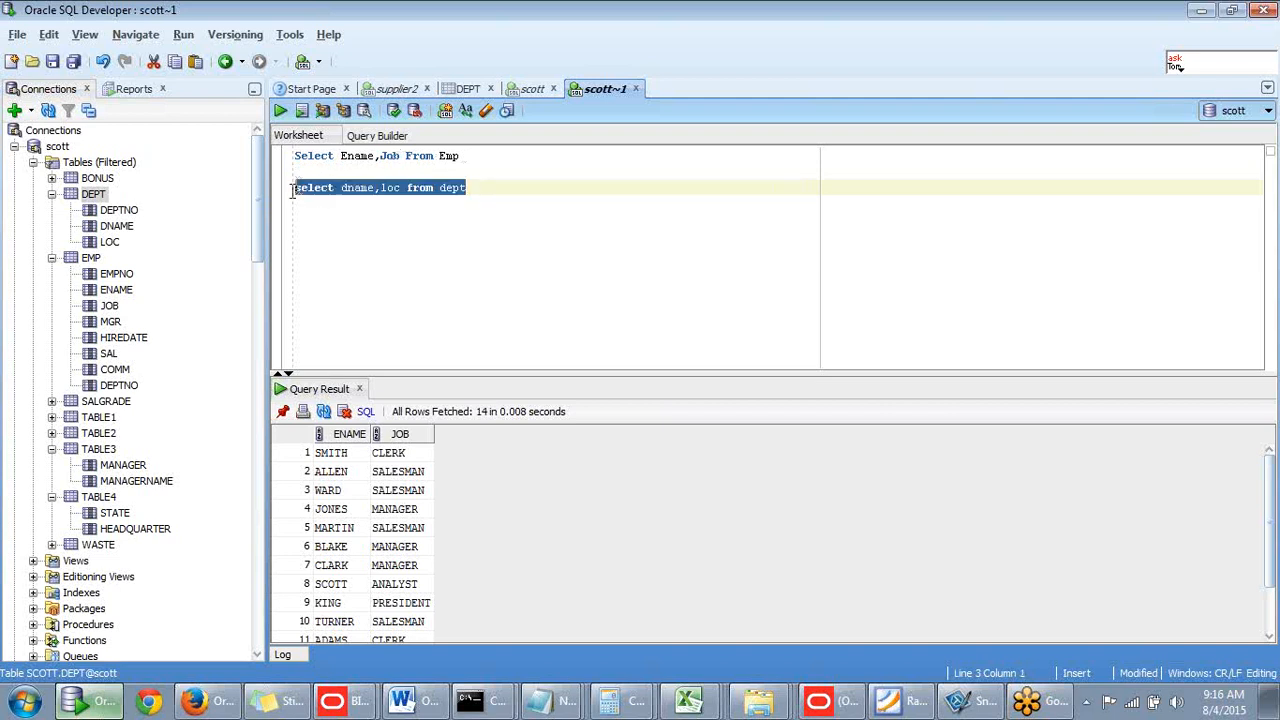
key(ctrl+Return)
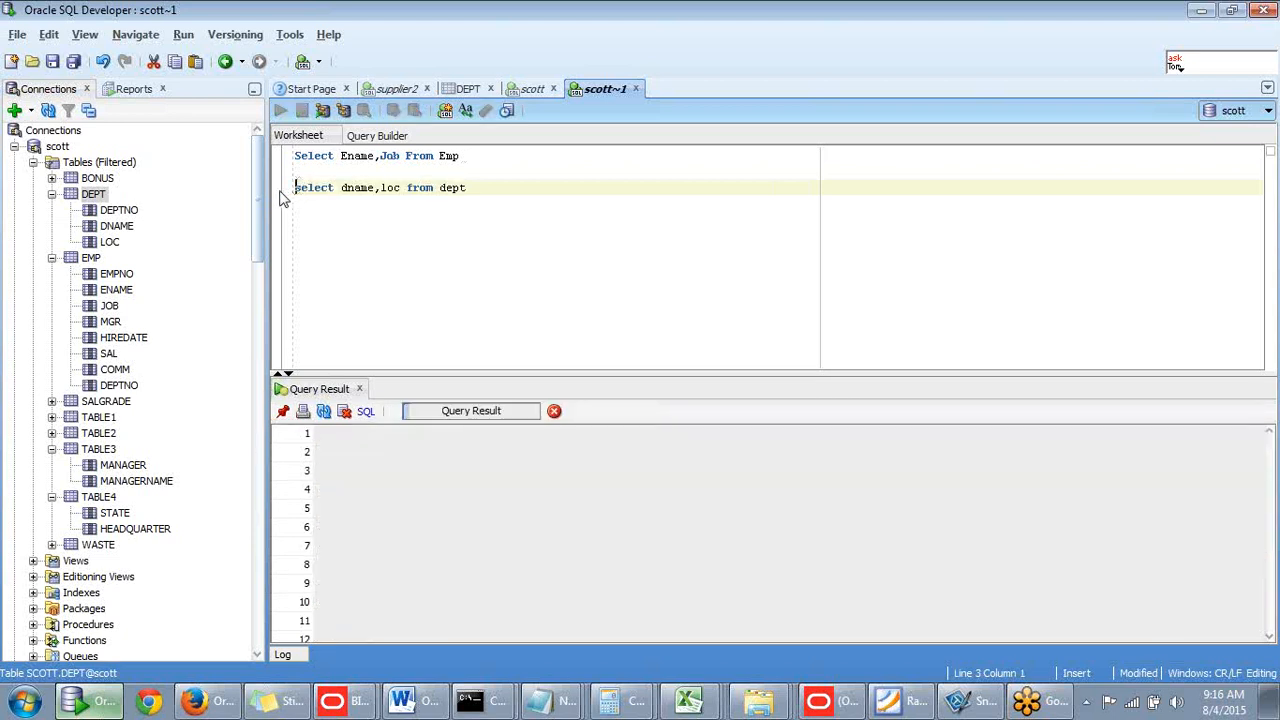
click(503, 192)
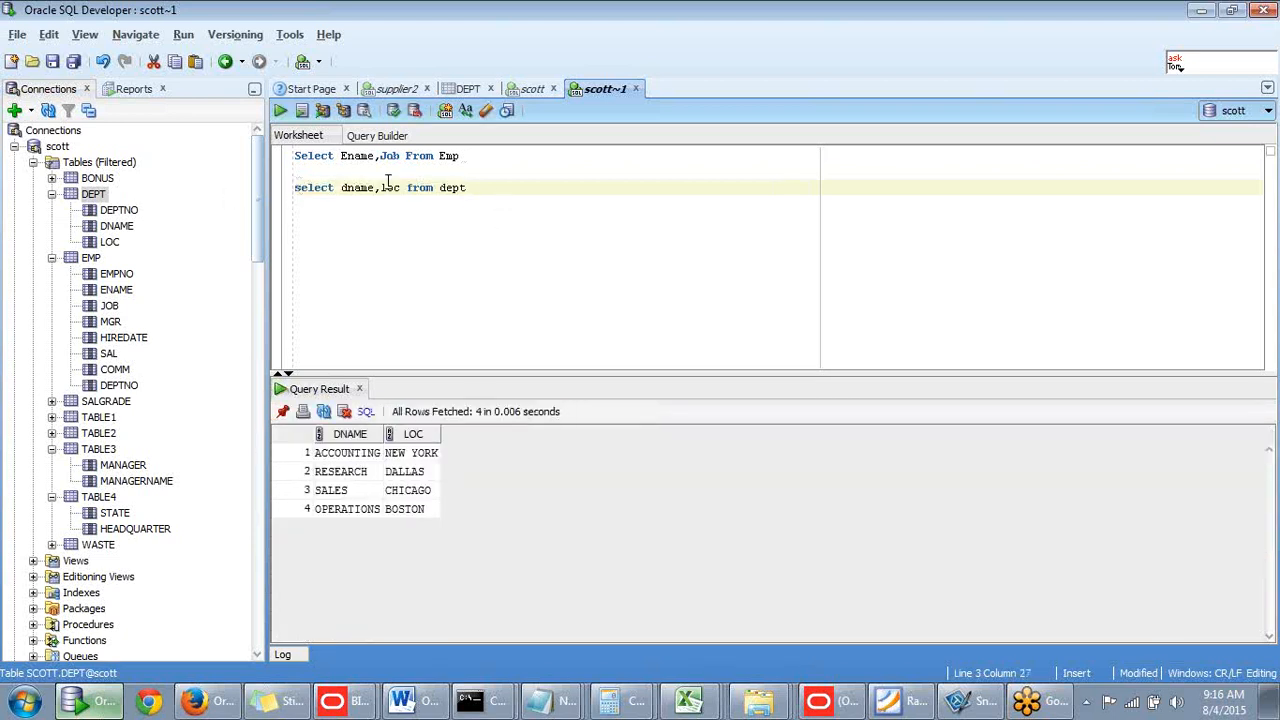
click(348, 171)
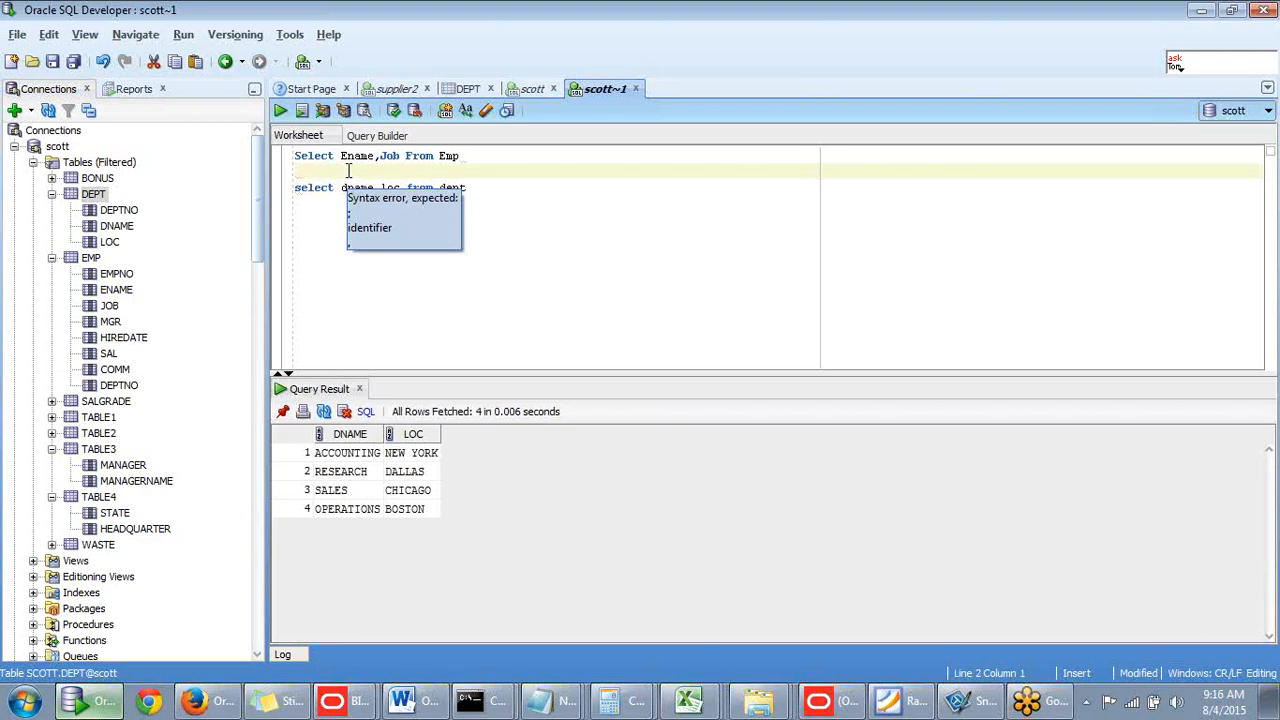
text(union)
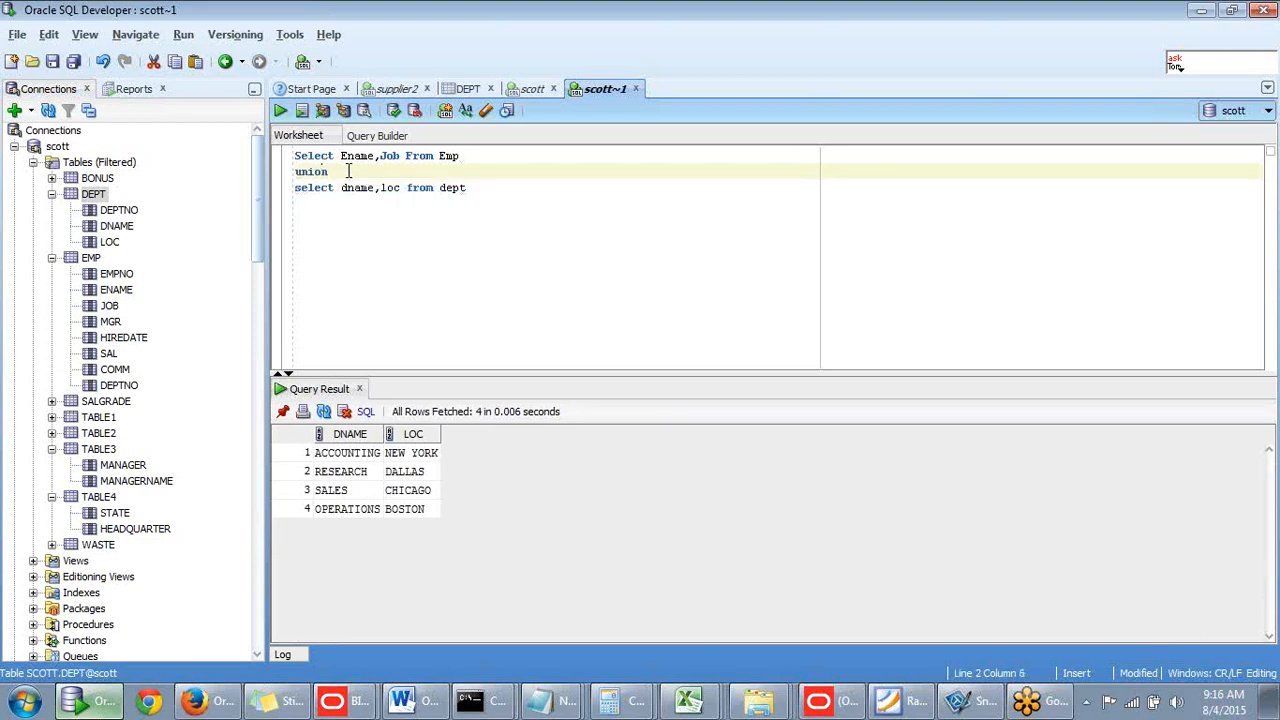
- Run the ename,job UNION dname,loc query and scroll through the combined rows
drag(500, 191, 258, 150)
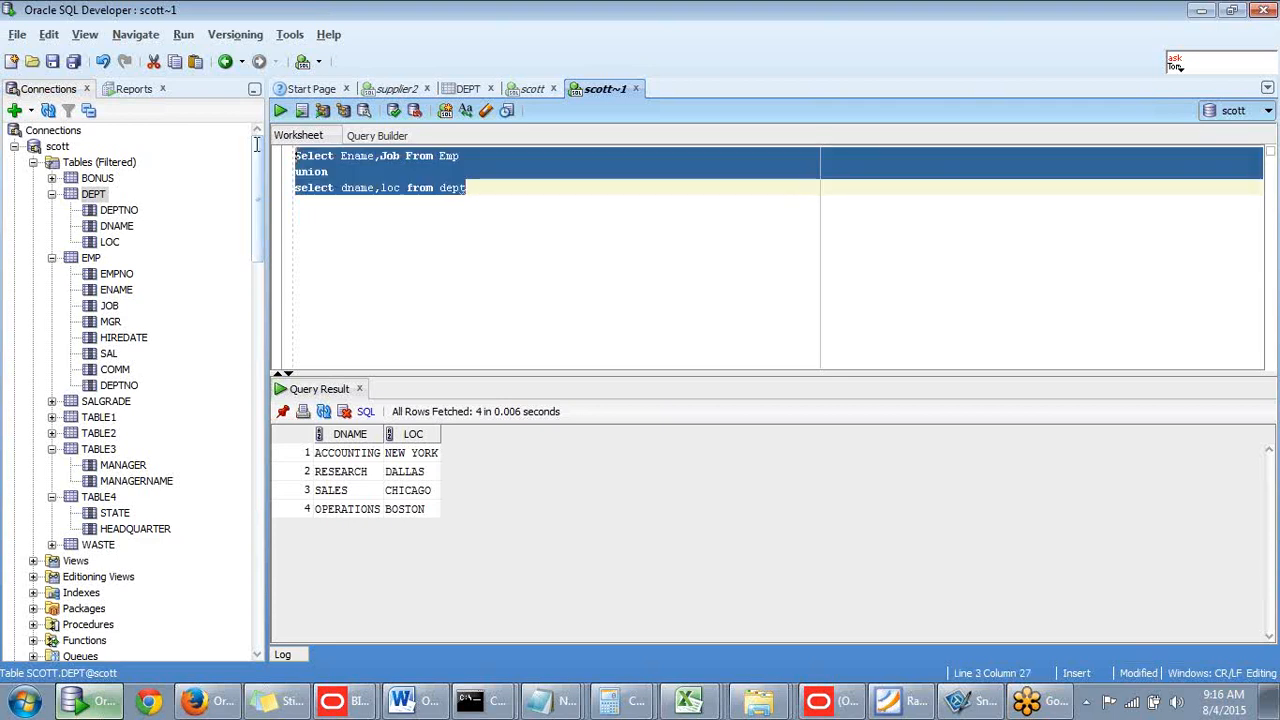
key(ctrl+Return)
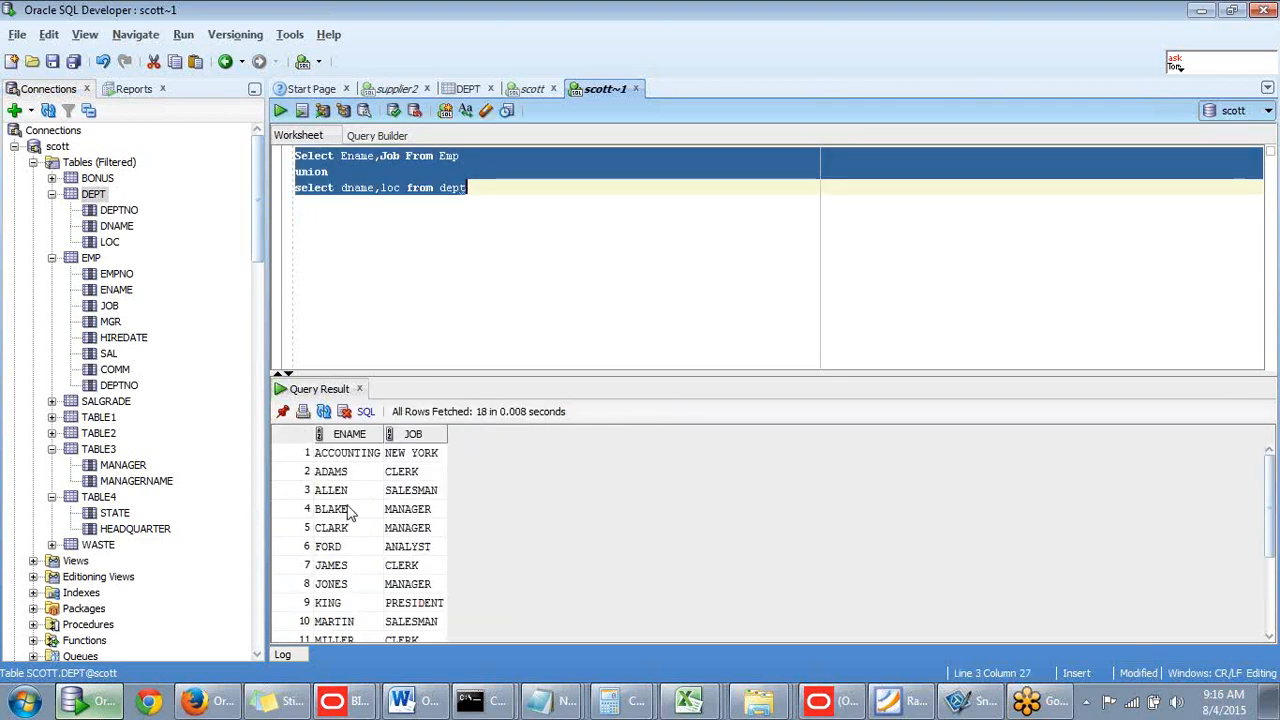
click(420, 490)
scroll(422, 518, down, 3)
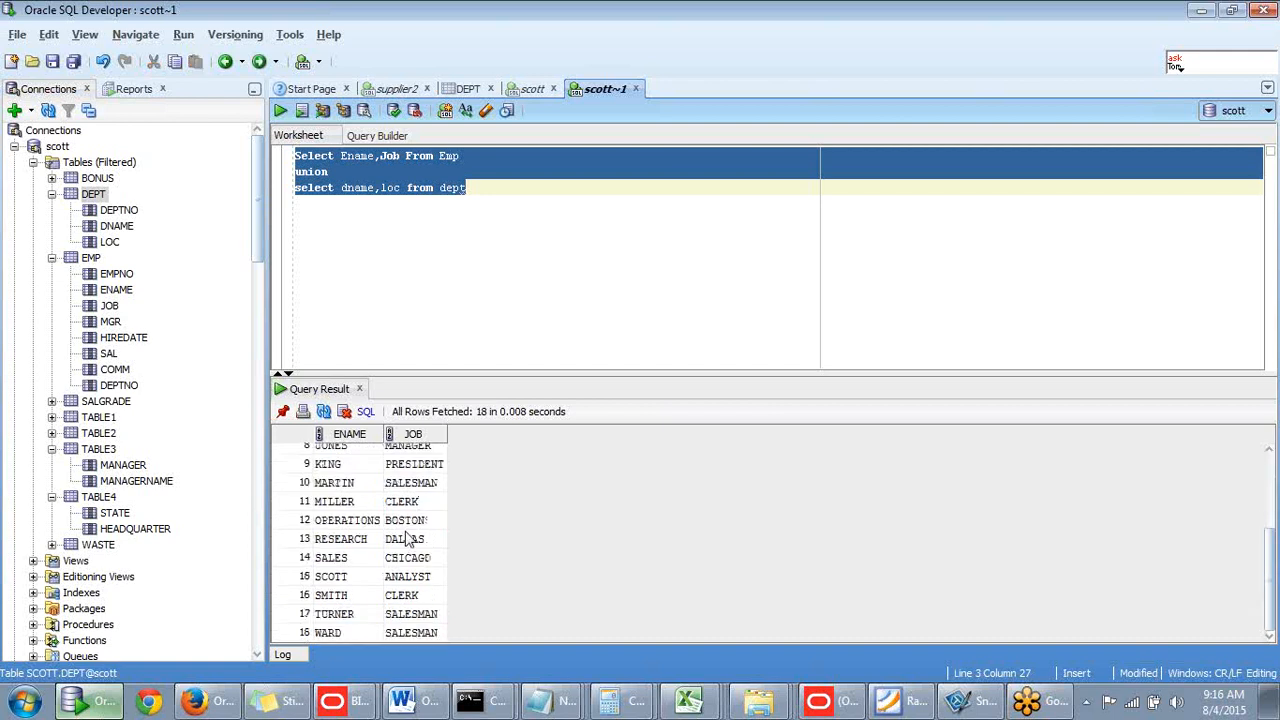
scroll(405, 540, up, 3)
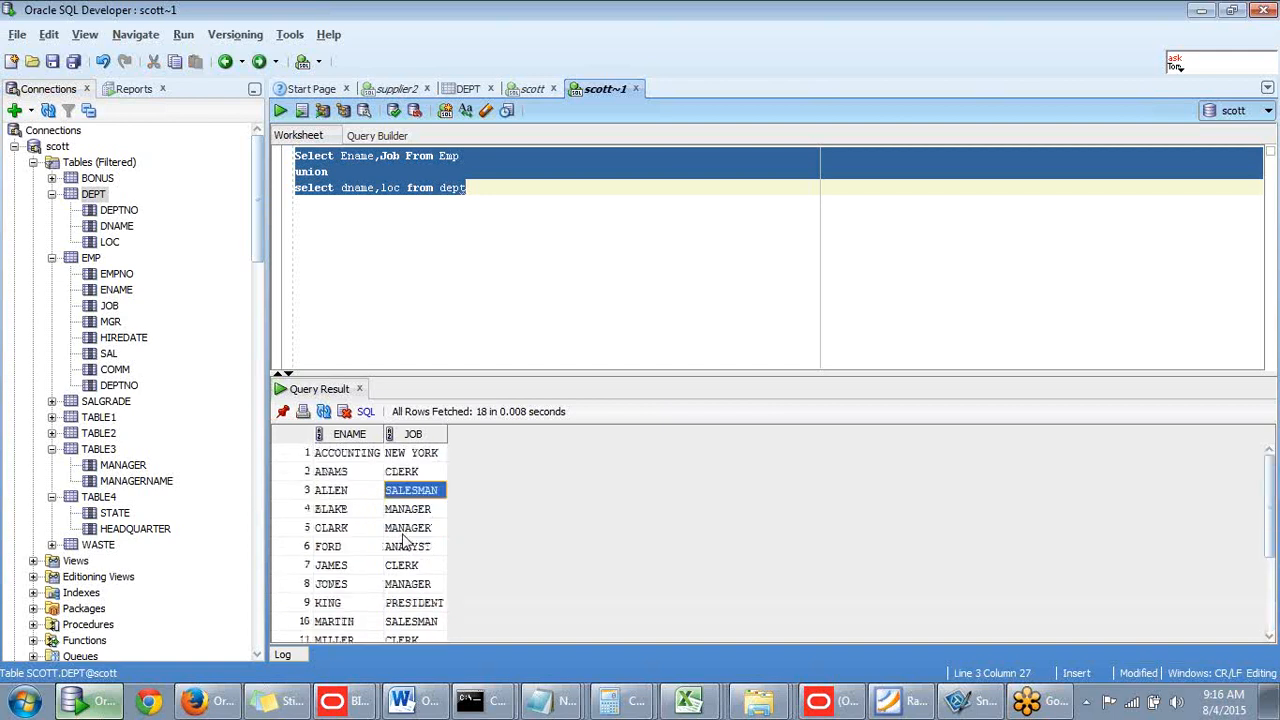
scroll(405, 540, down, 3)
scroll(405, 540, up, 3)
click(452, 232)
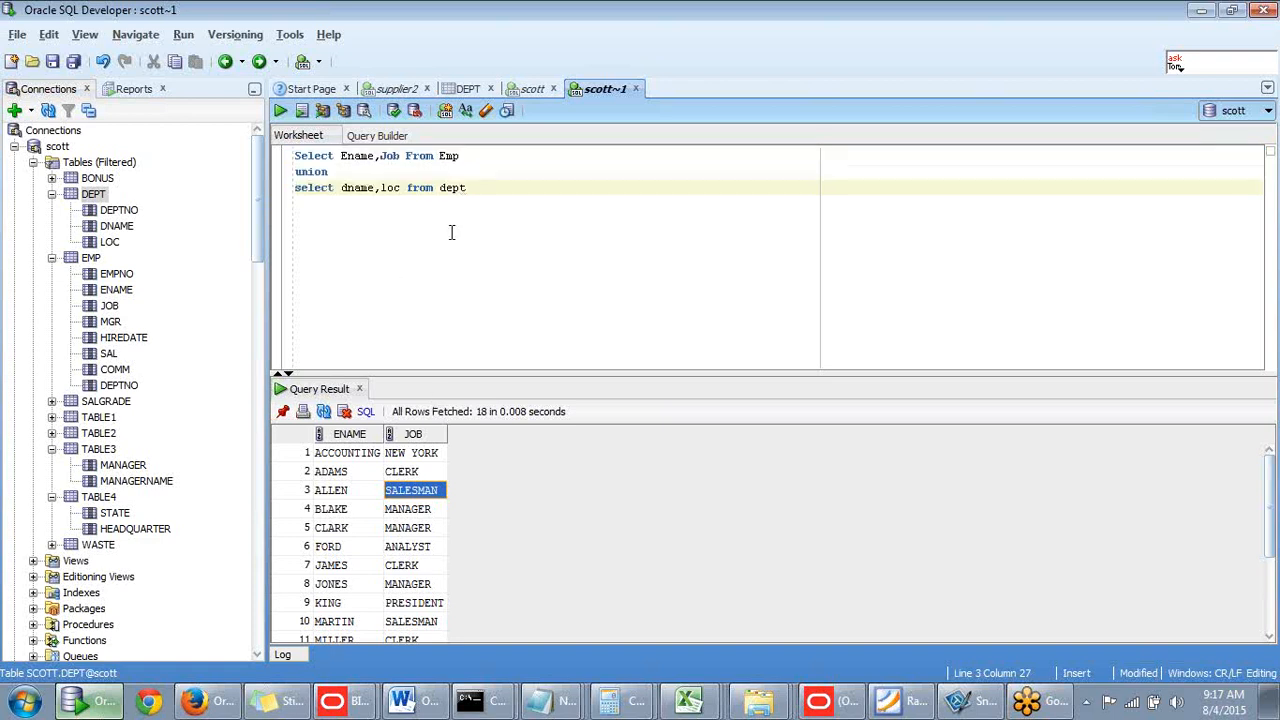
- Add sal to the Emp query and rerun the union, hitting the ORA-01789 column-count error
click(402, 155)
text(,)
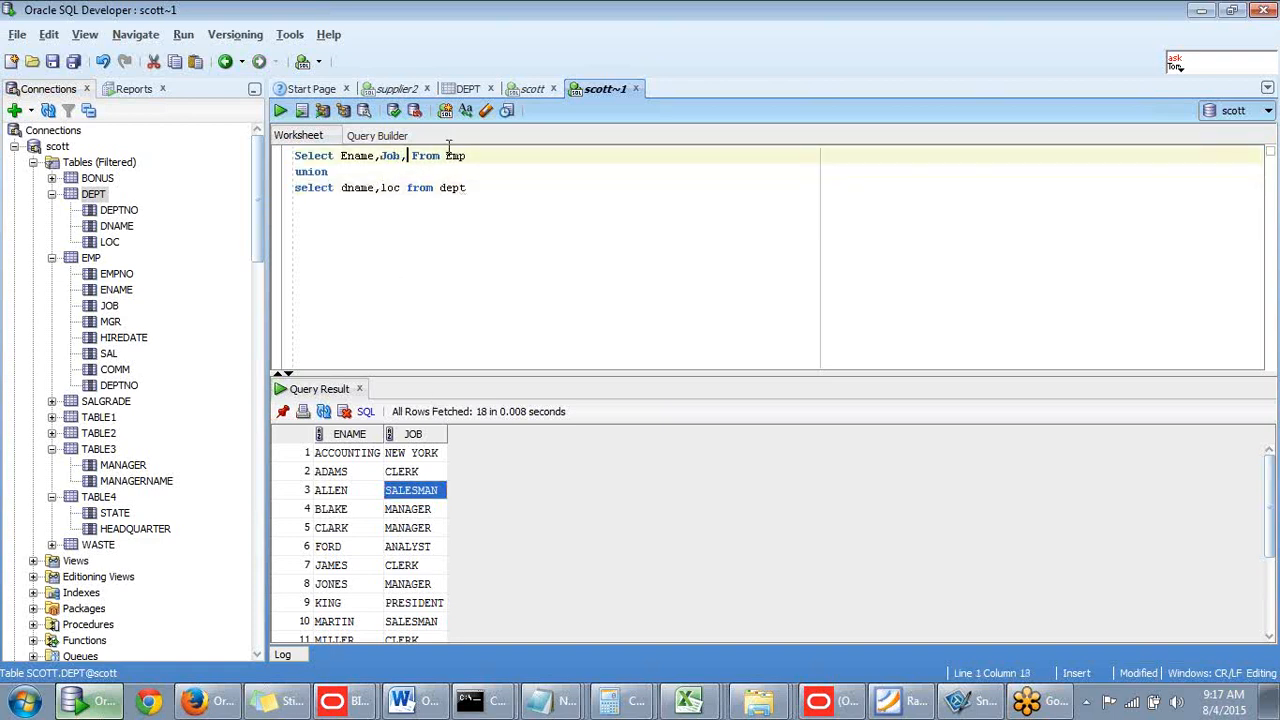
text(sal)
click(472, 188)
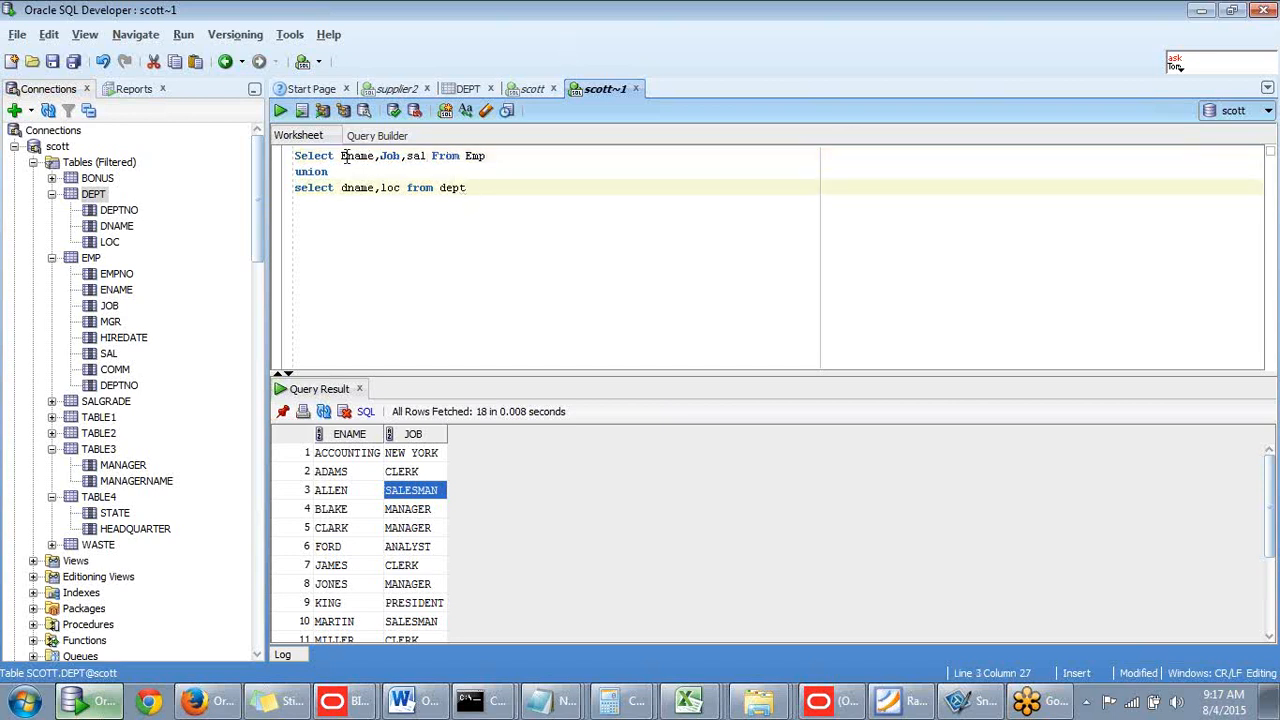
drag(341, 157, 427, 157)
click(376, 188)
drag(340, 188, 404, 188)
click(482, 185)
drag(482, 185, 281, 157)
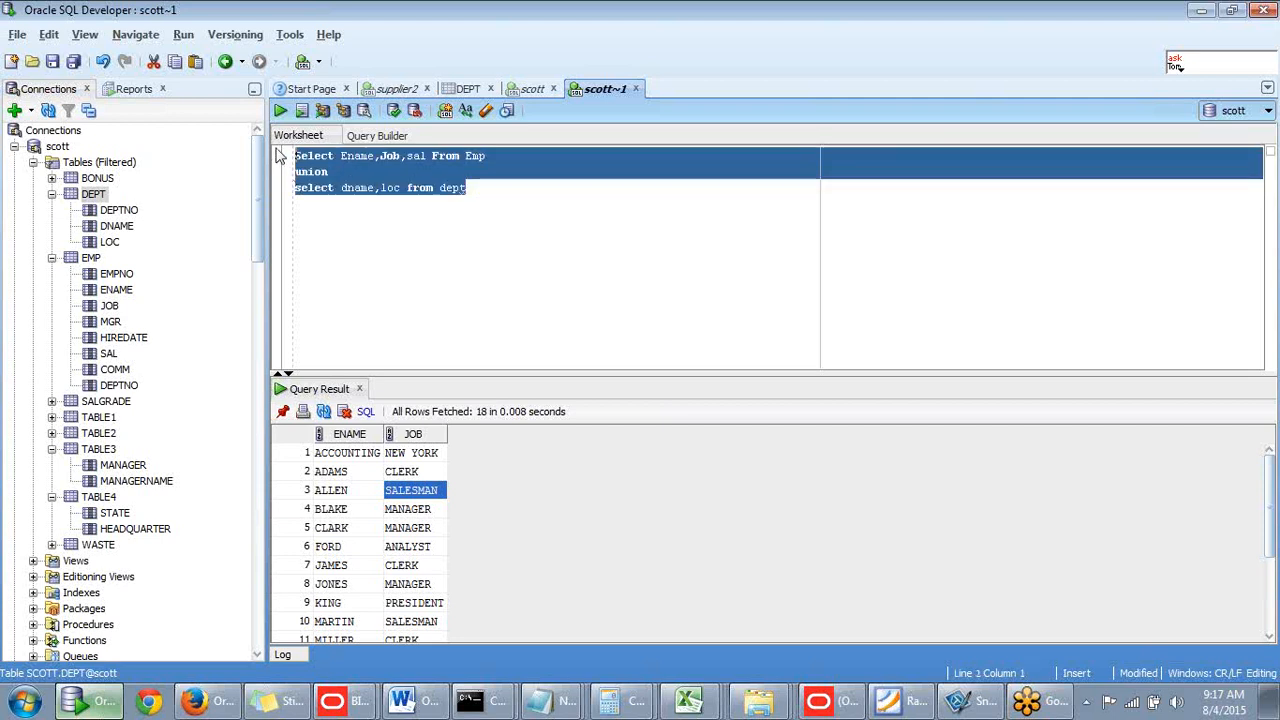
key(ctrl+Return)
key(ctrl+a)
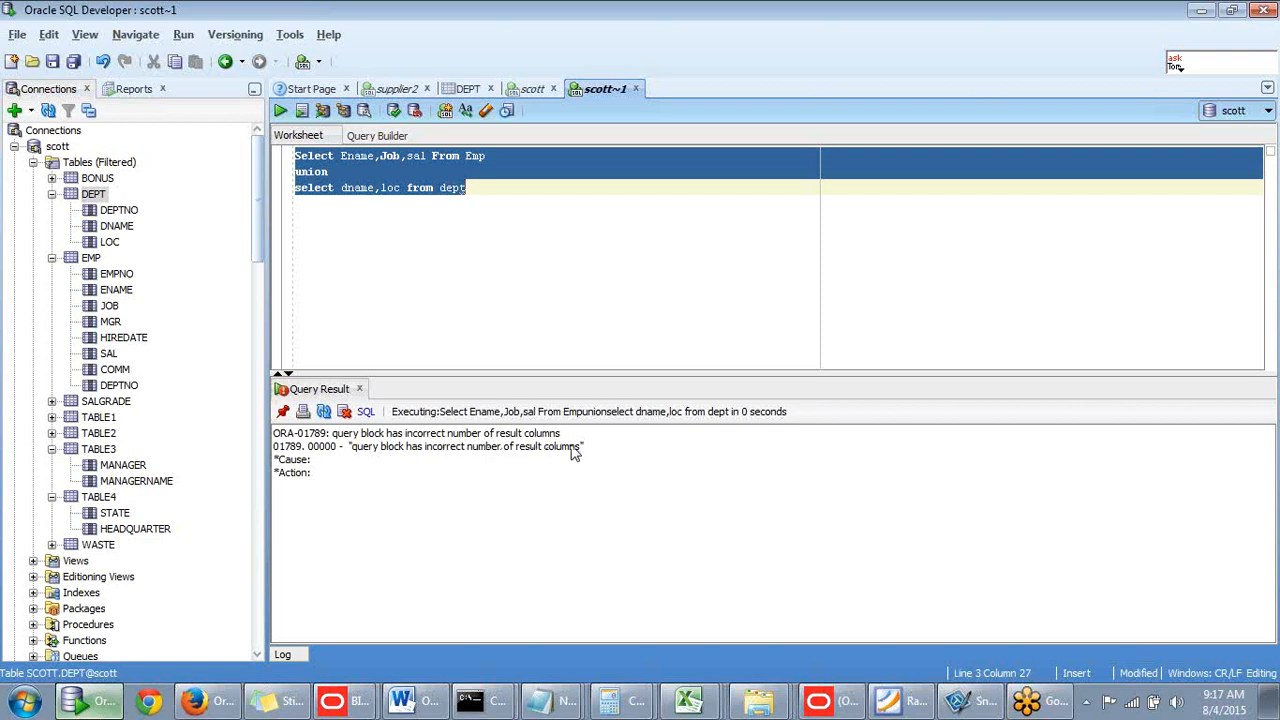
click(405, 271)
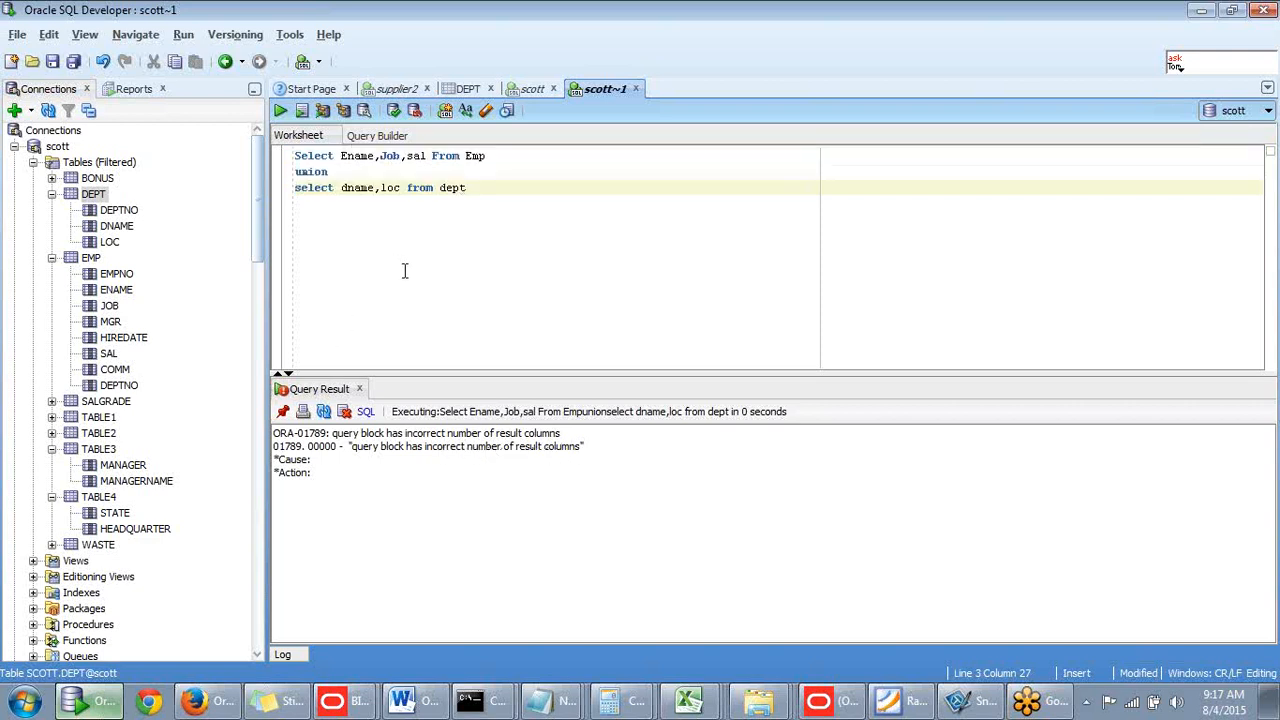
- Remove Job so Emp selects Ename,sal and rerun, getting ORA-01790 datatype mismatch
click(402, 157)
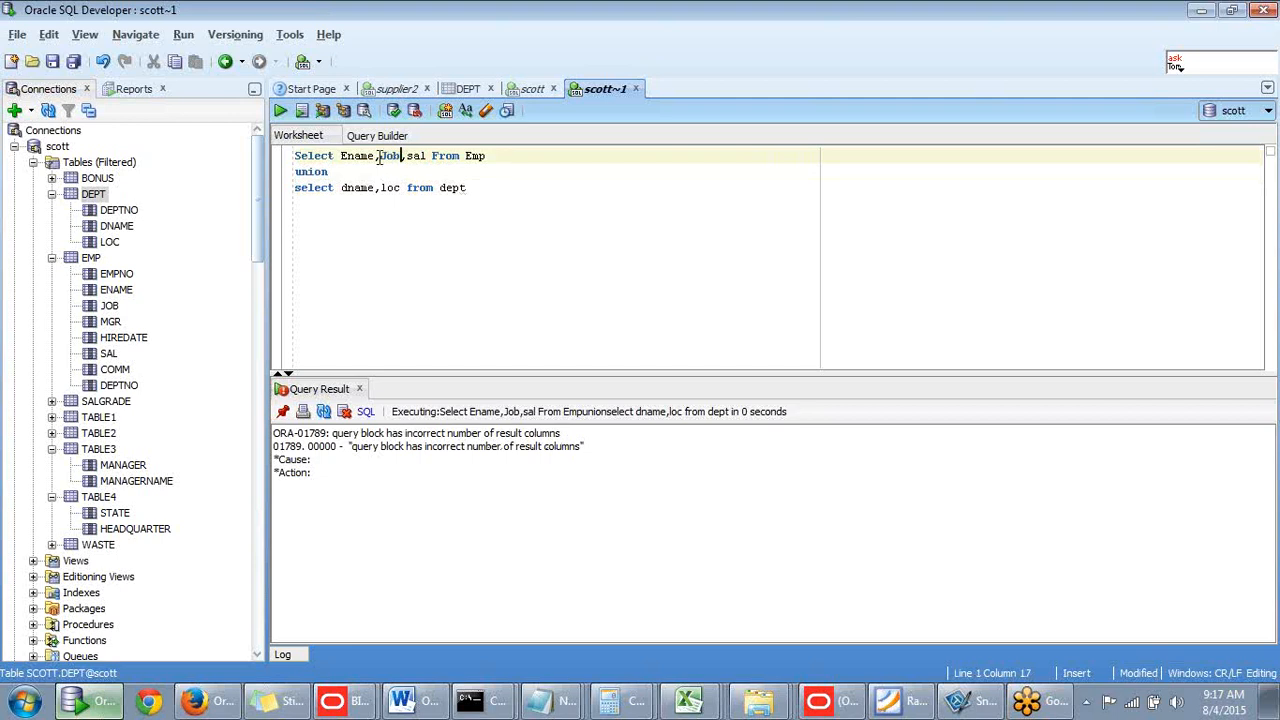
drag(373, 158, 402, 158)
key(BackSpace)
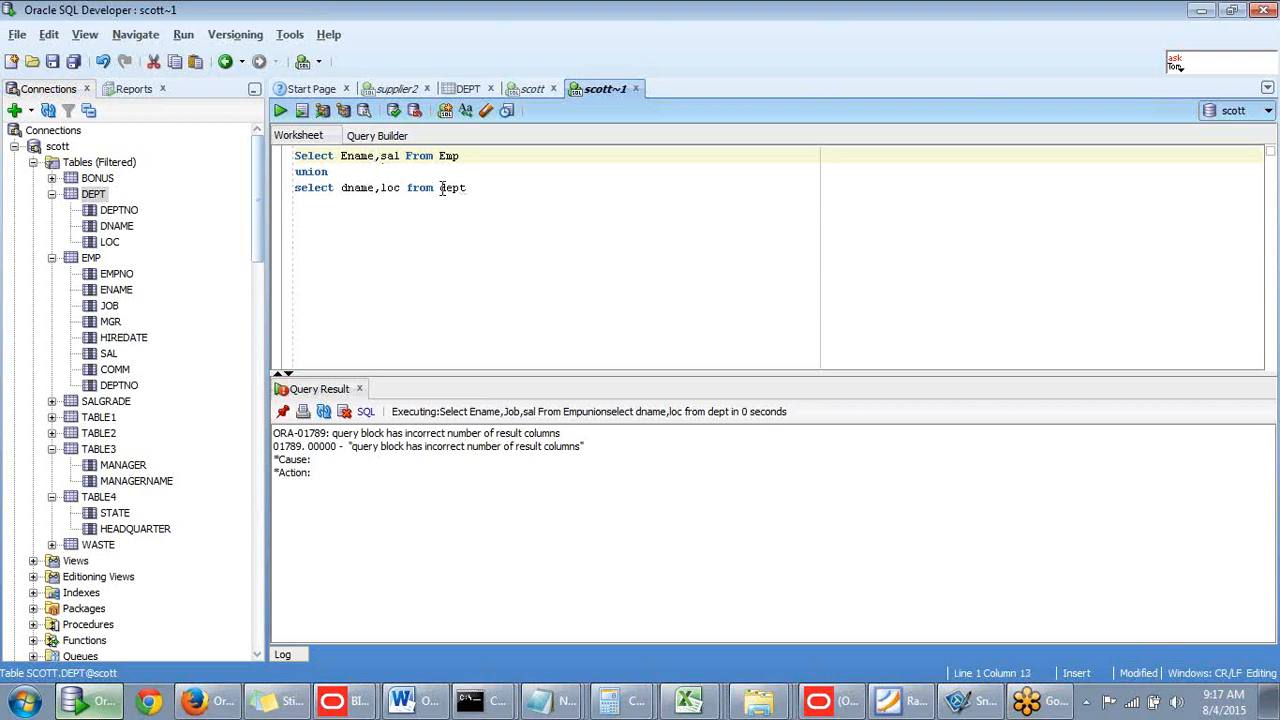
key(ctrl+a)
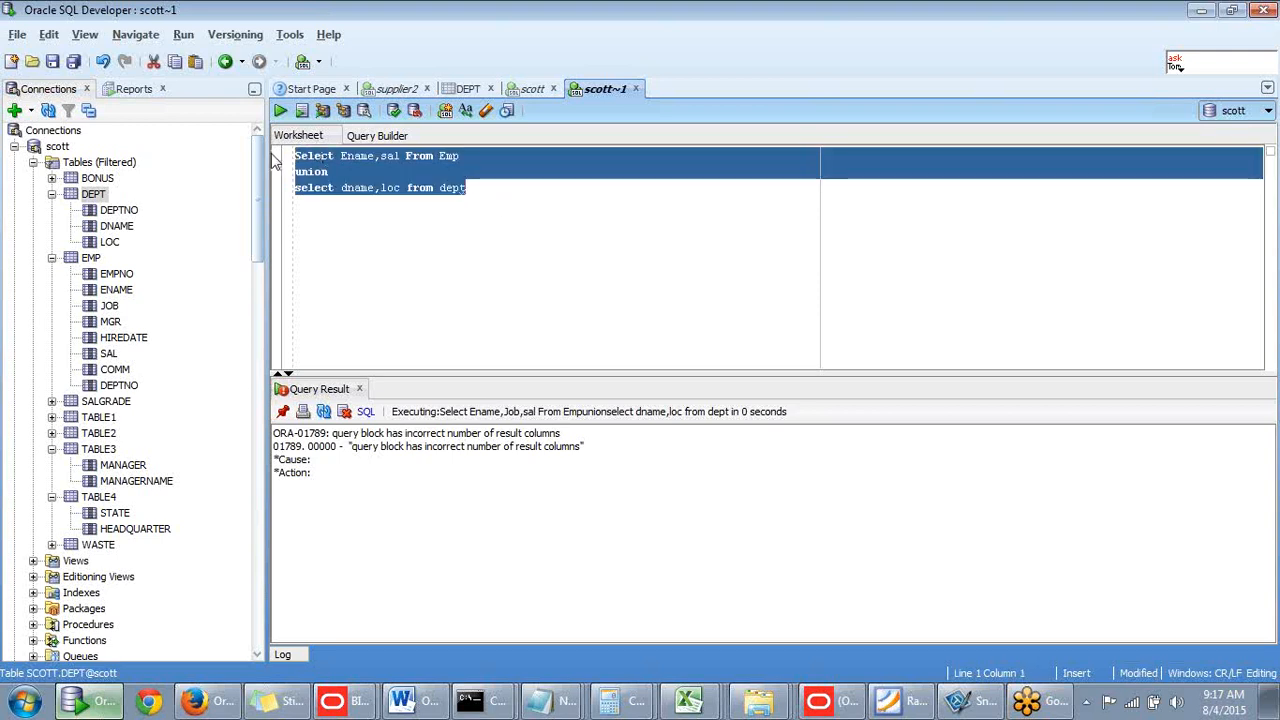
key(ctrl+Return)
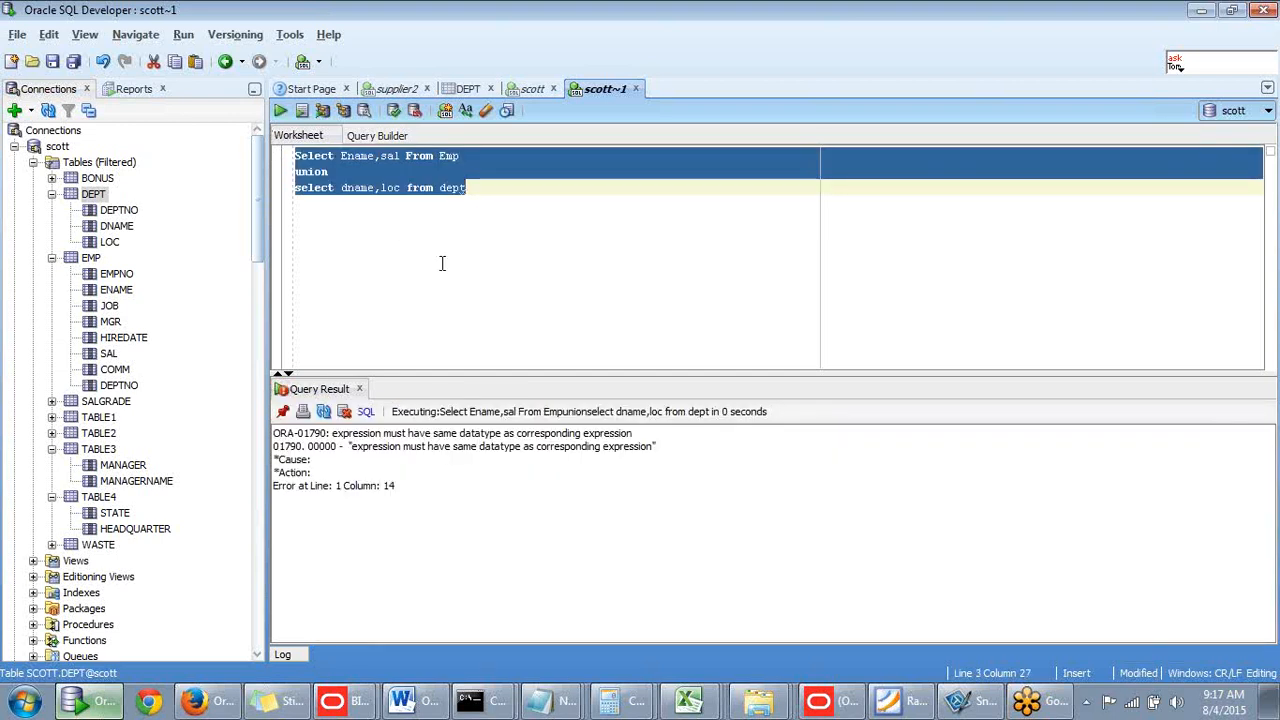
click(531, 211)
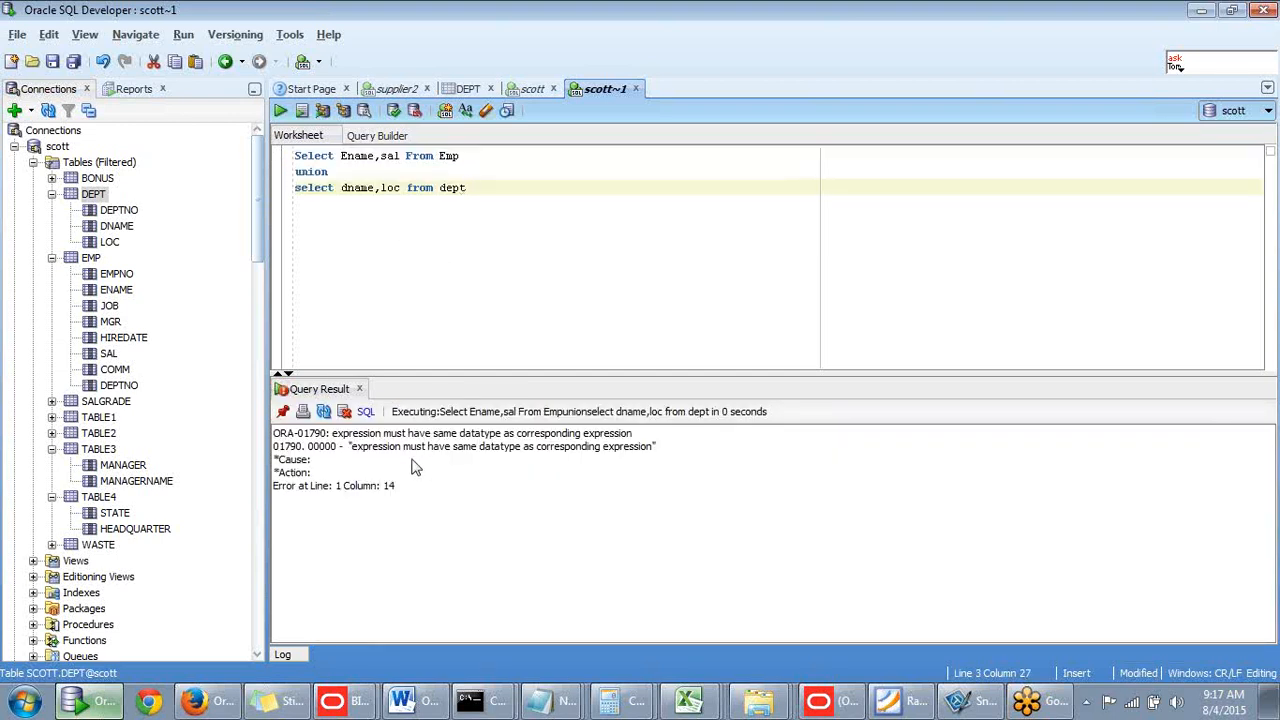
drag(472, 450, 655, 452)
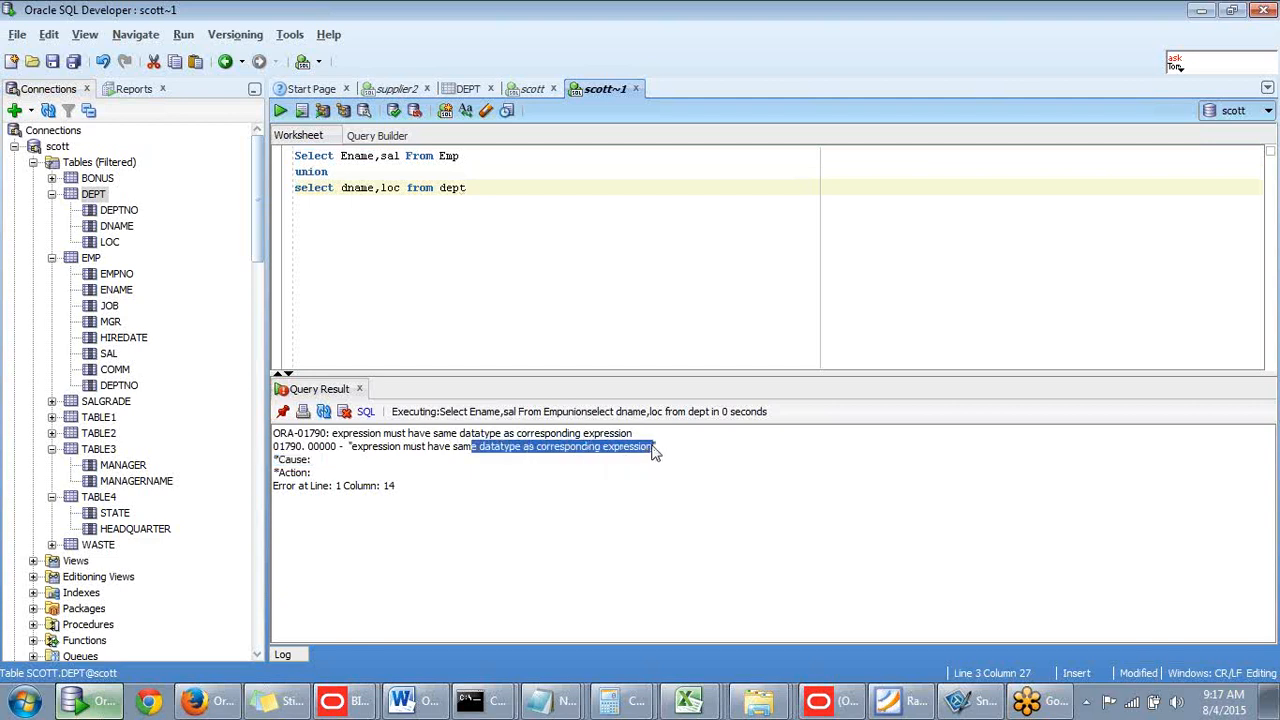
- Start a '--' comment line below the union query
click(469, 188)
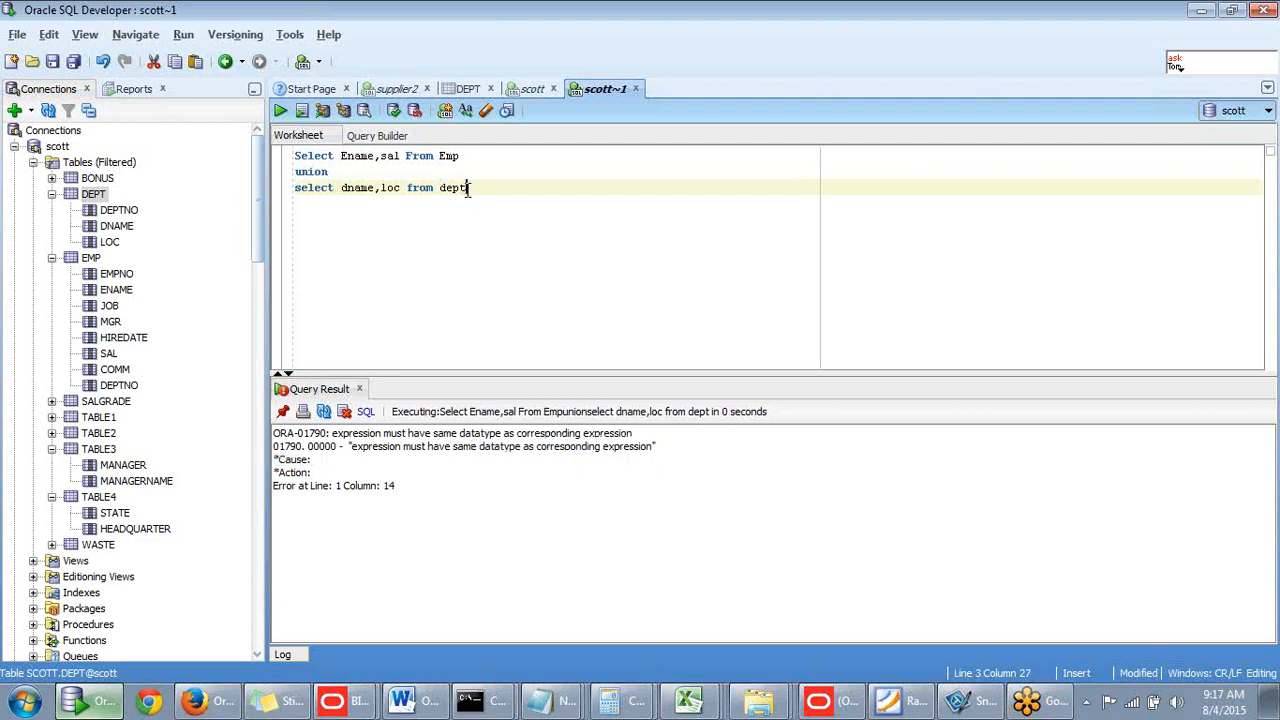
key(Return)
key(Return)
key(Return)
text(---)
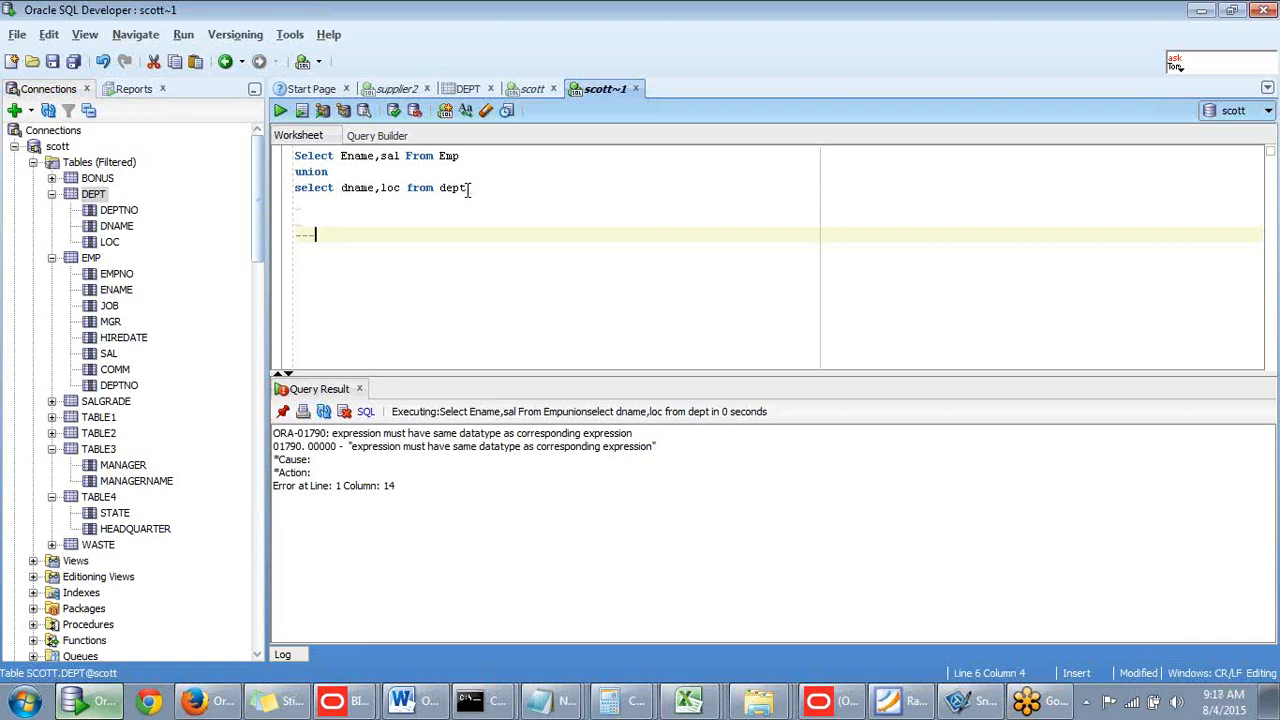
- Write the note 'the datatypes of columns and number' below the comment line
key(Return)
key(Return)
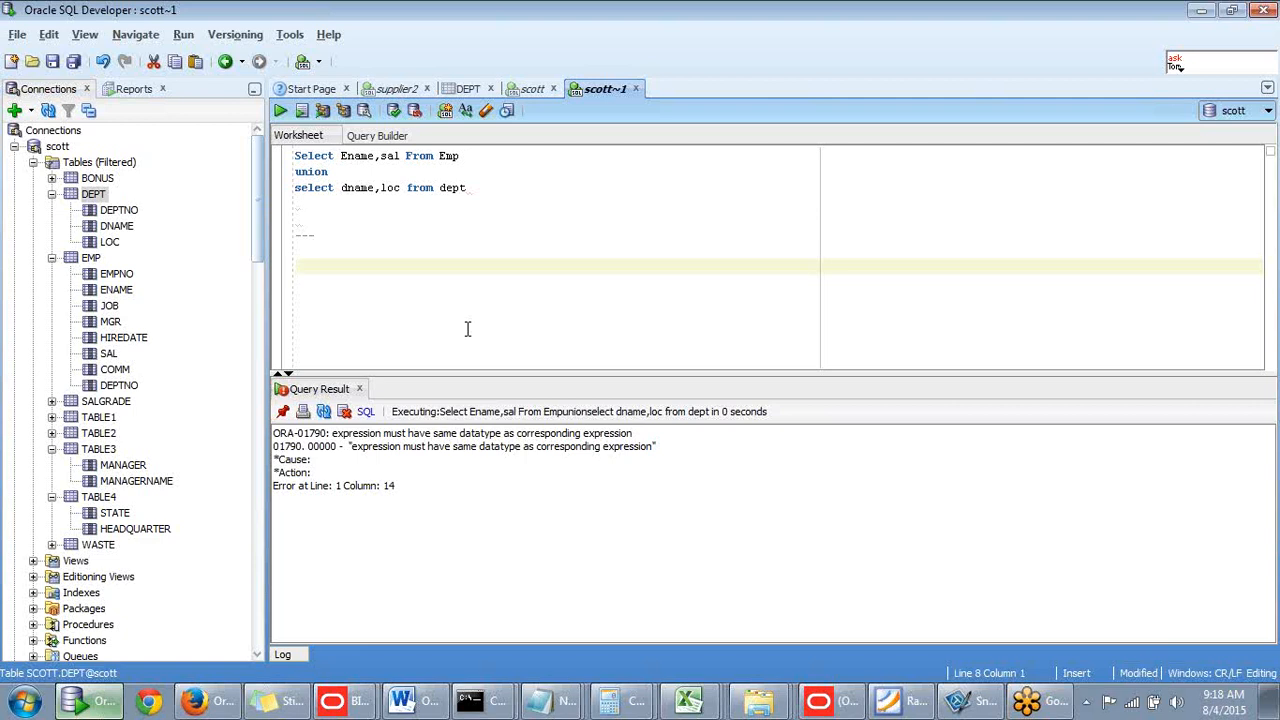
text(the datatypes of colu)
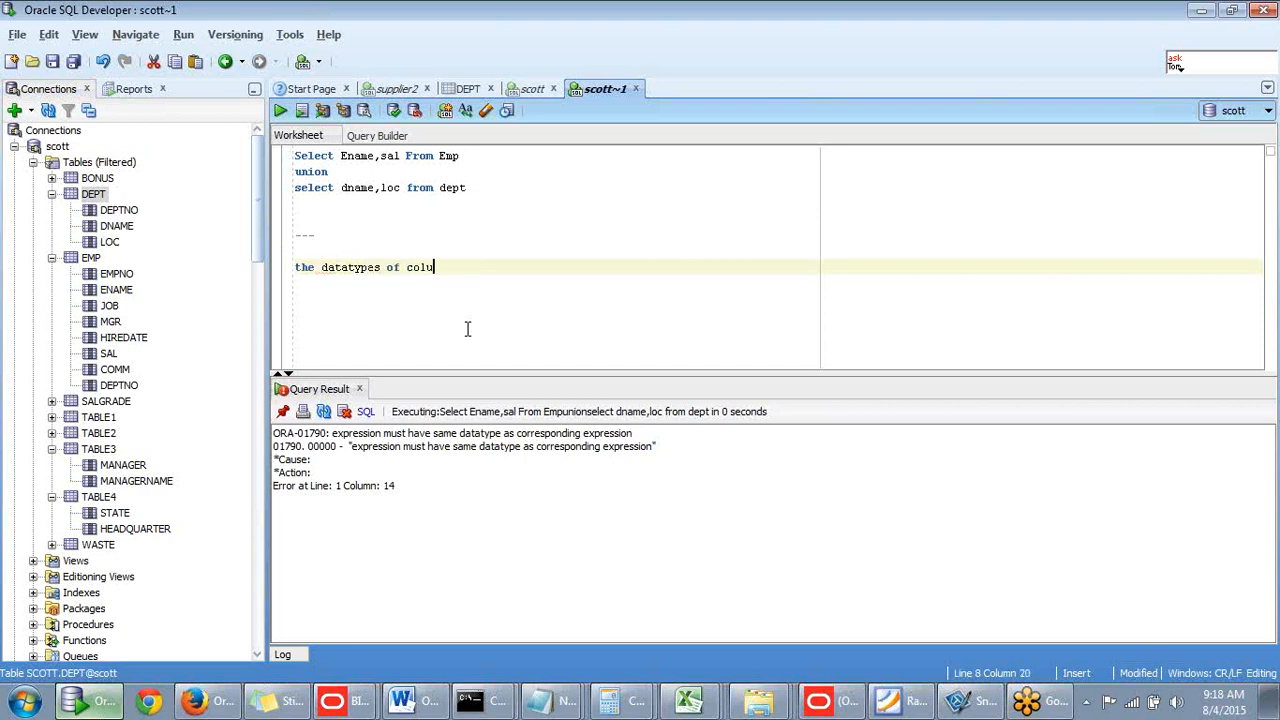
text(mns and numbe r of)
key(BackSpace)
key(BackSpace)
key(BackSpace)
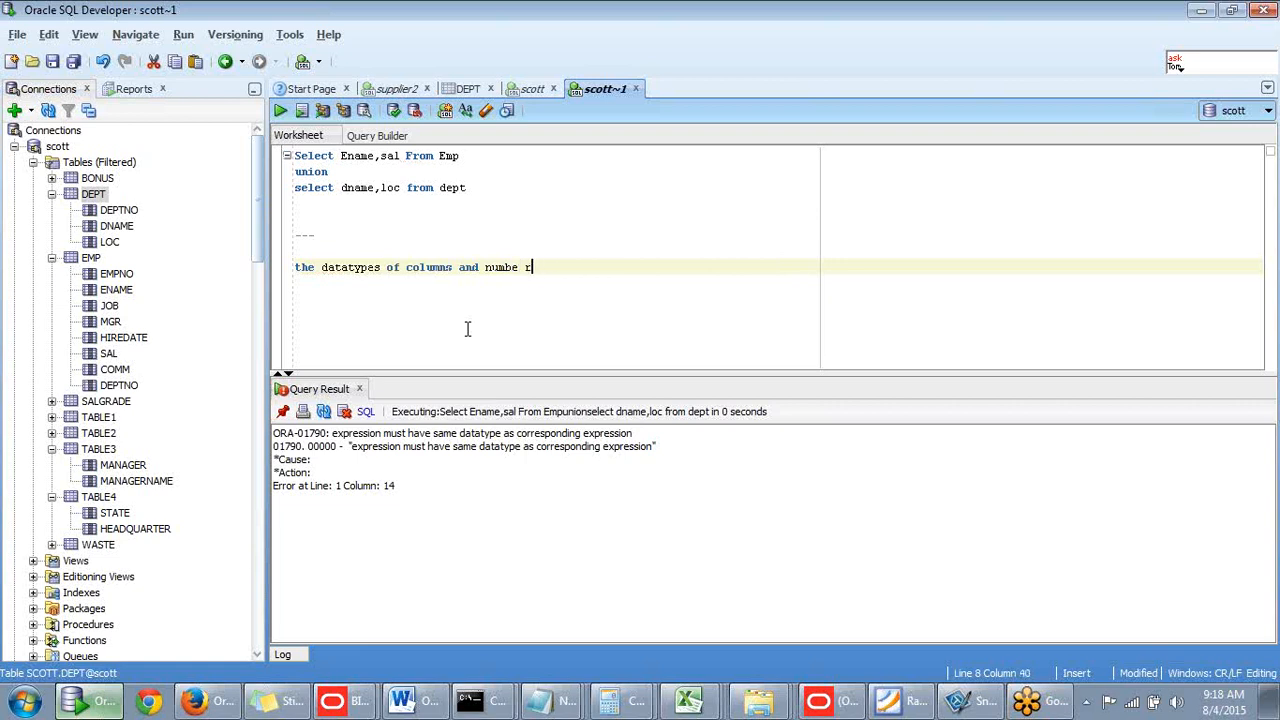
key(BackSpace)
text(r)
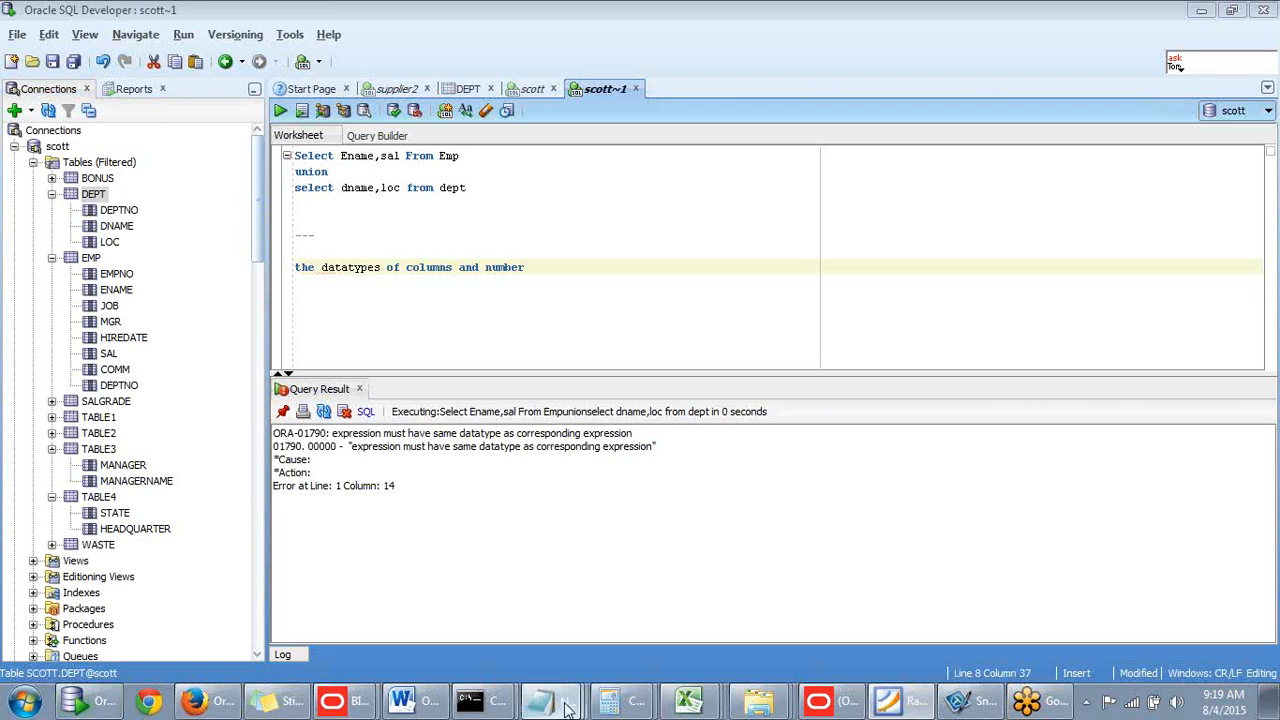
mouse_move(540, 700)
click(546, 650)
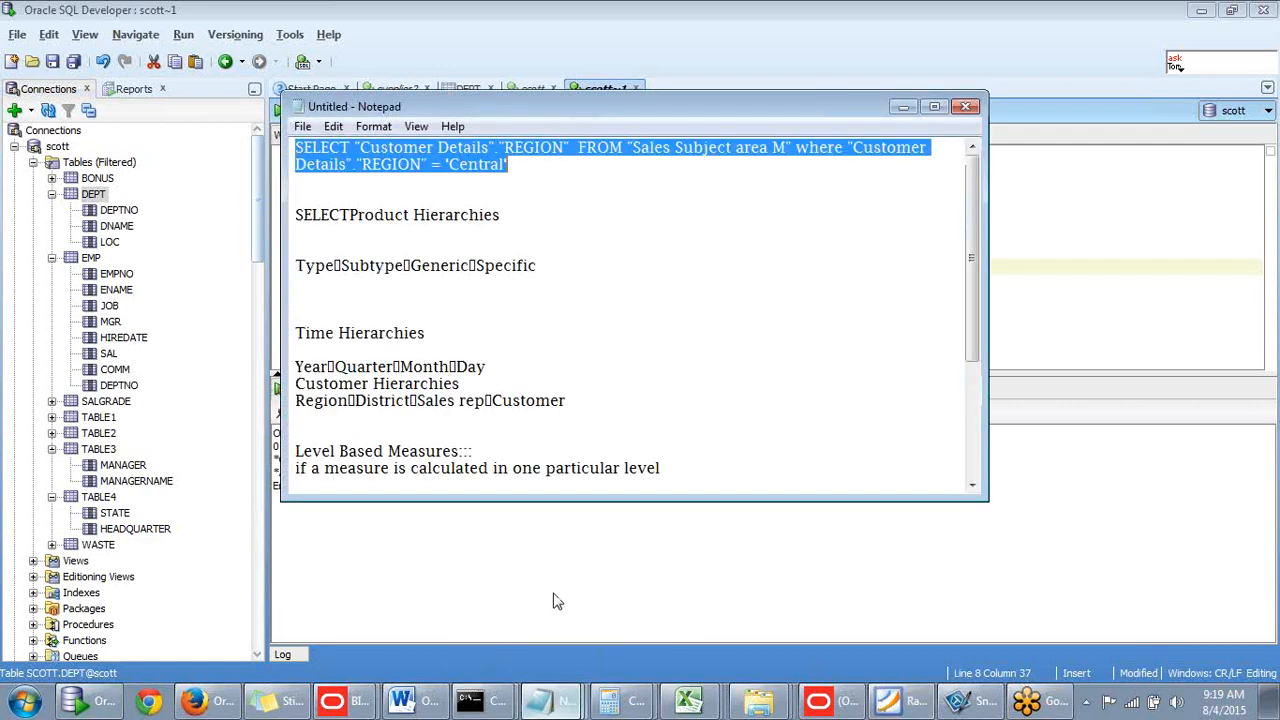
click(500, 594)
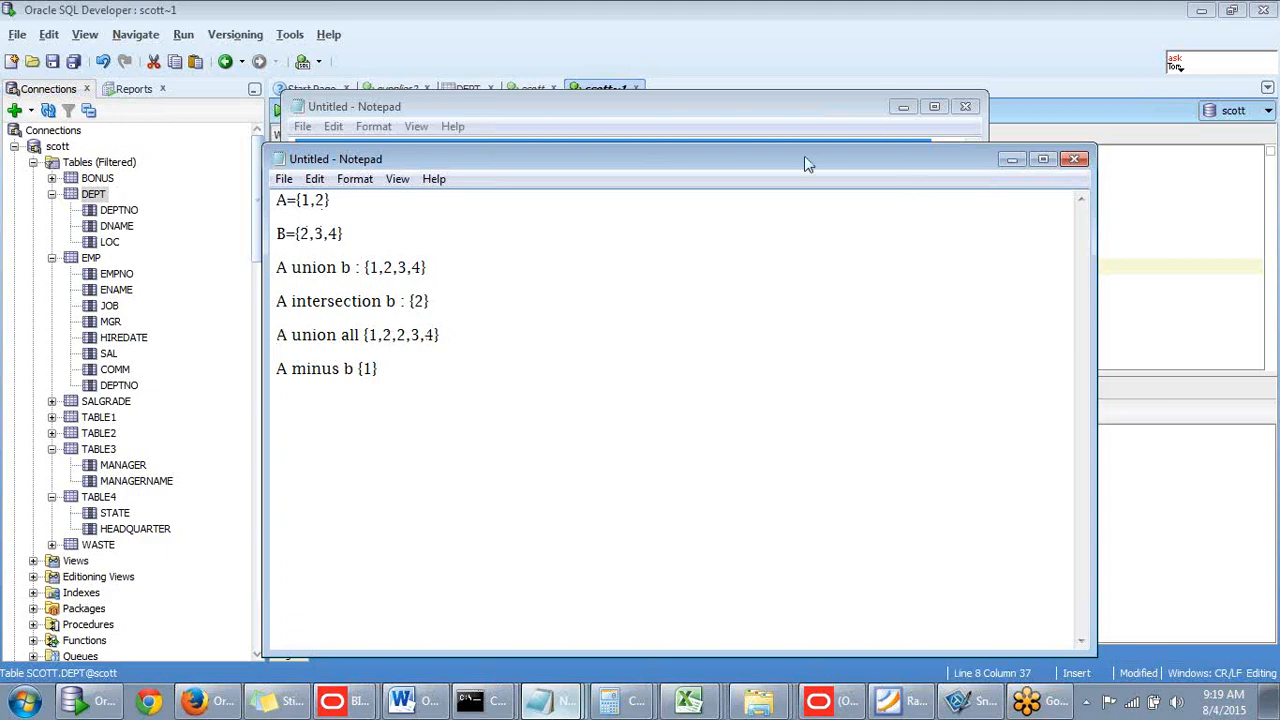
drag(832, 158, 757, 162)
click(938, 163)
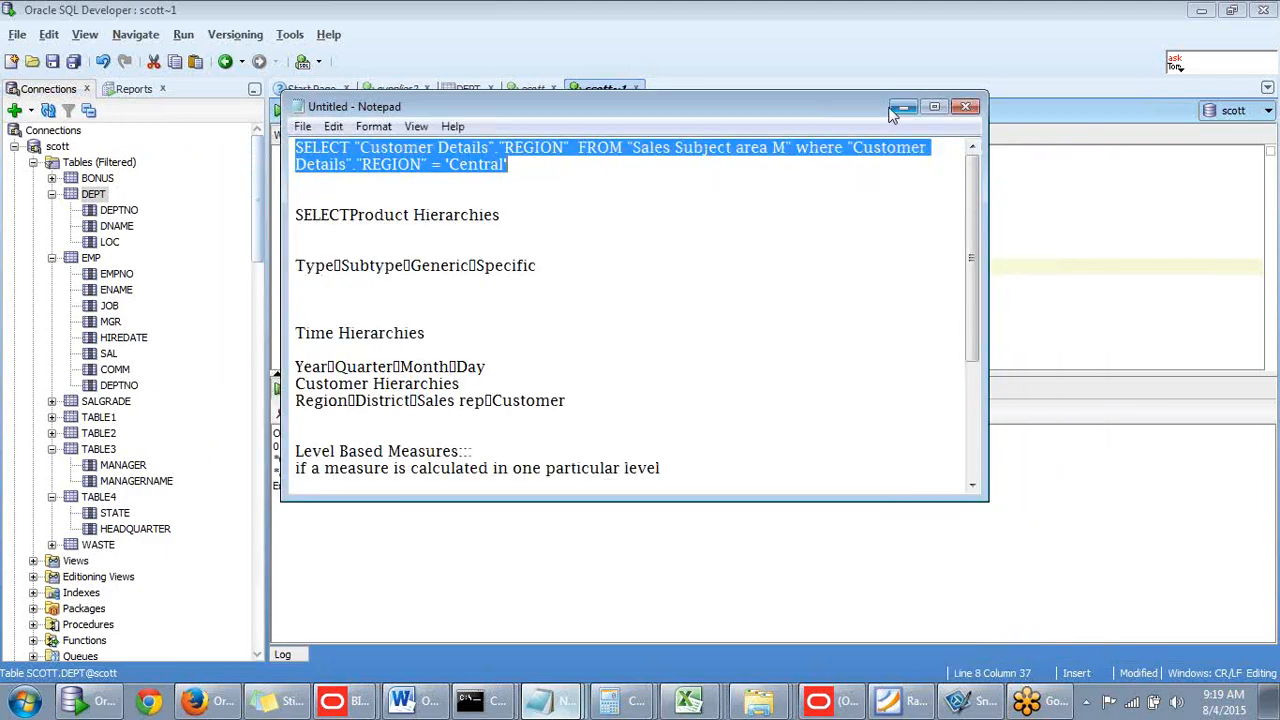
click(903, 106)
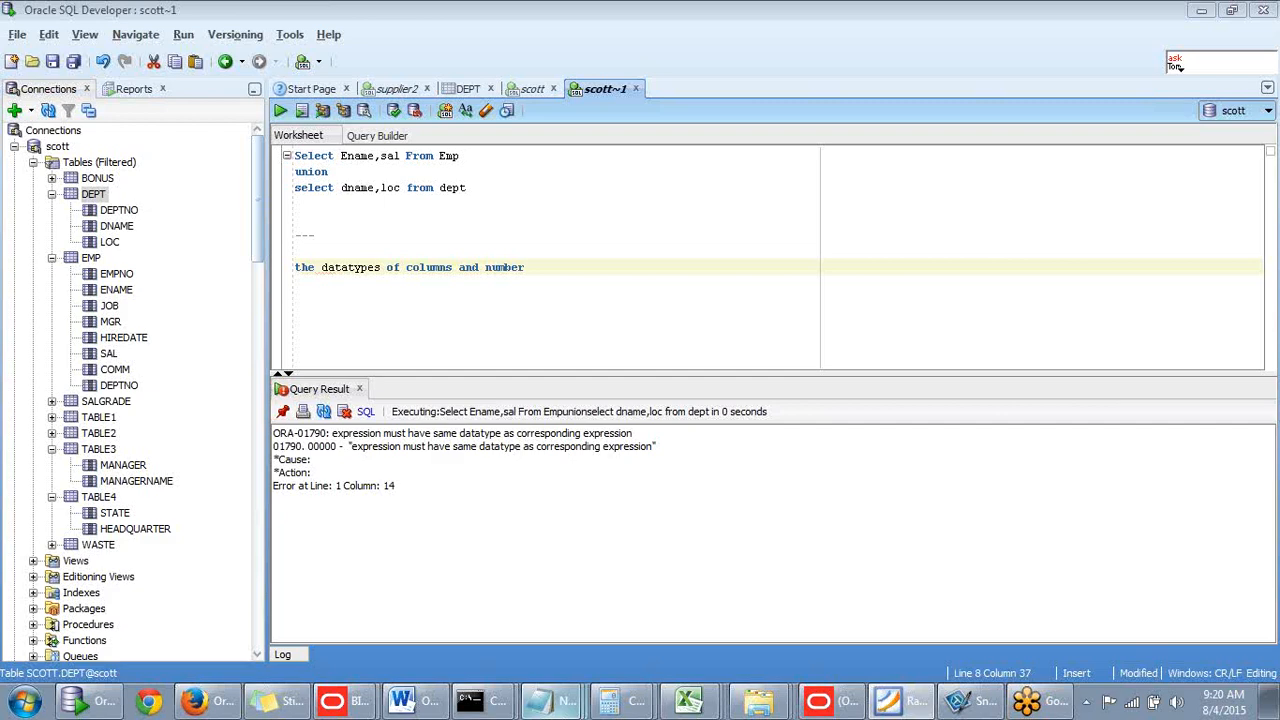
- Sign in to Oracle BI as weblogic with the administrator password and dismiss the save-password prompt
click(109, 305)
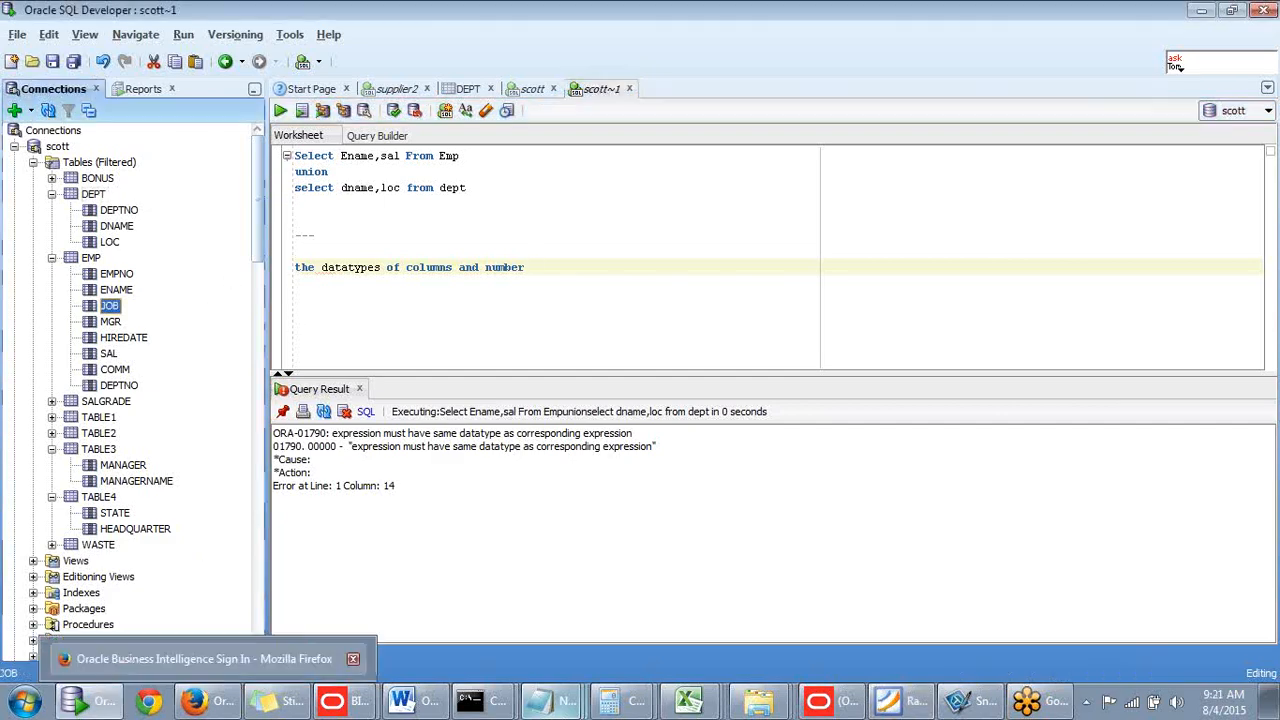
click(226, 706)
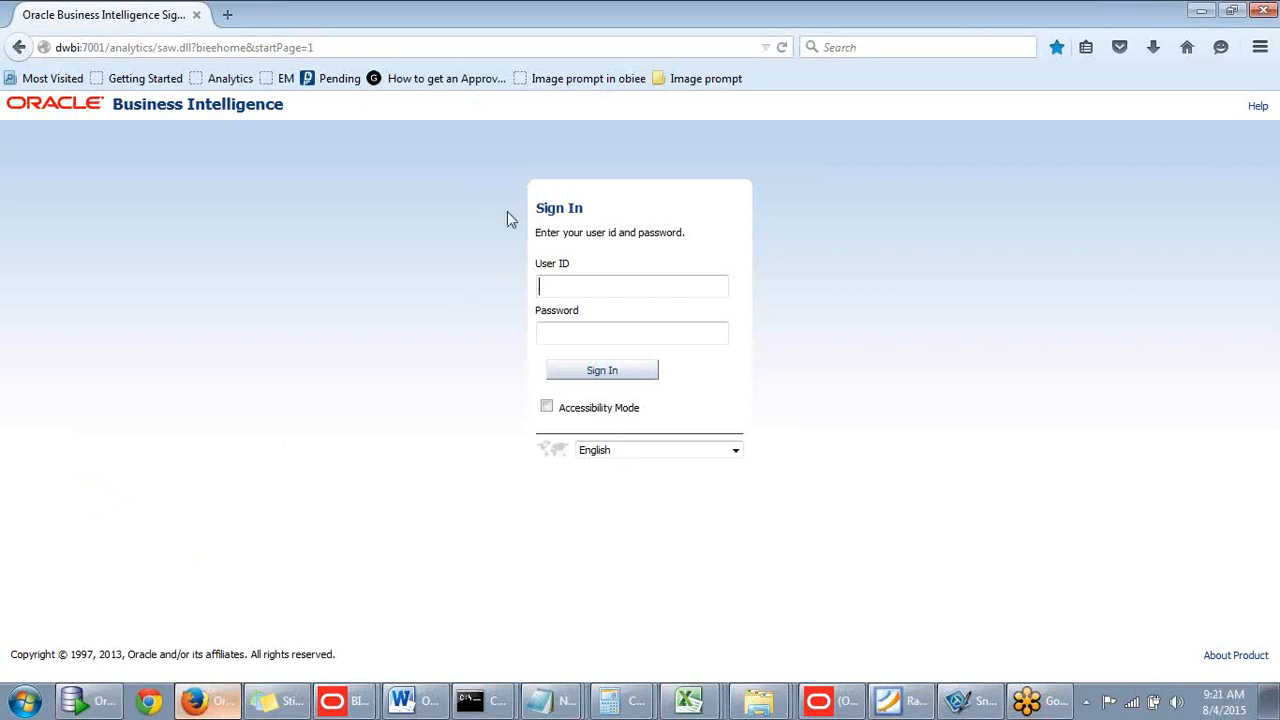
click(565, 282)
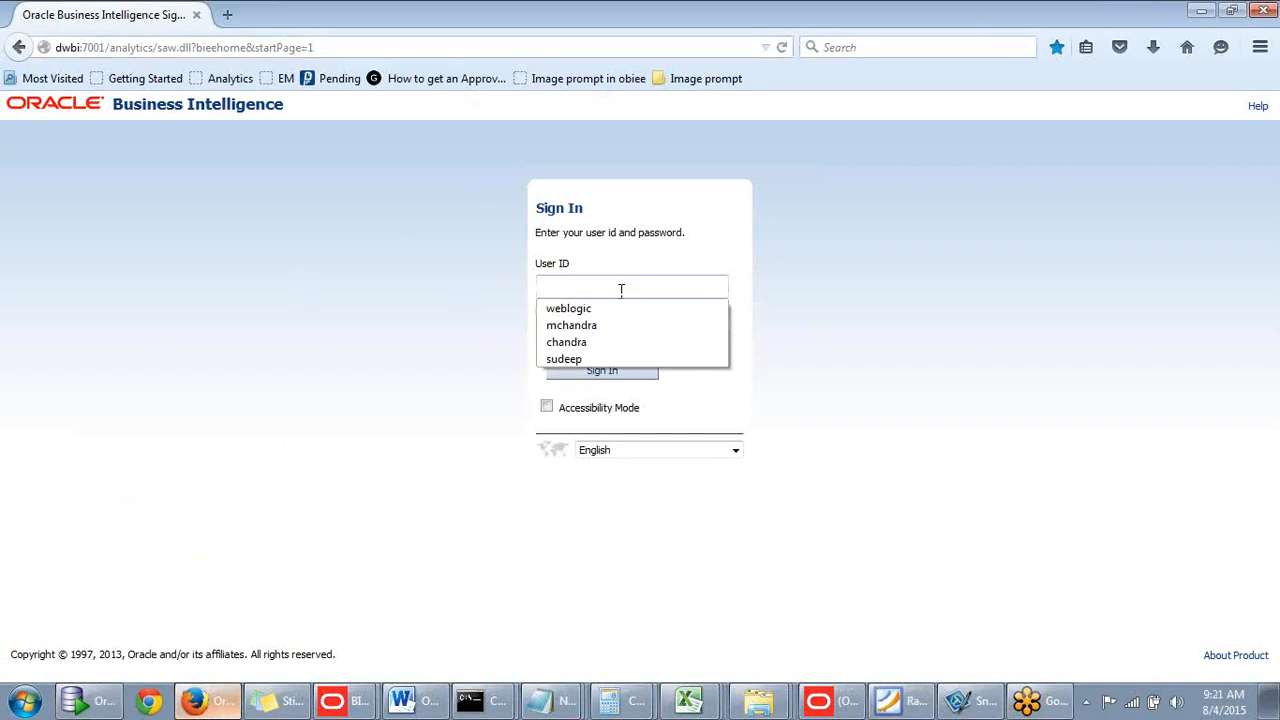
click(600, 308)
click(598, 333)
text(w)
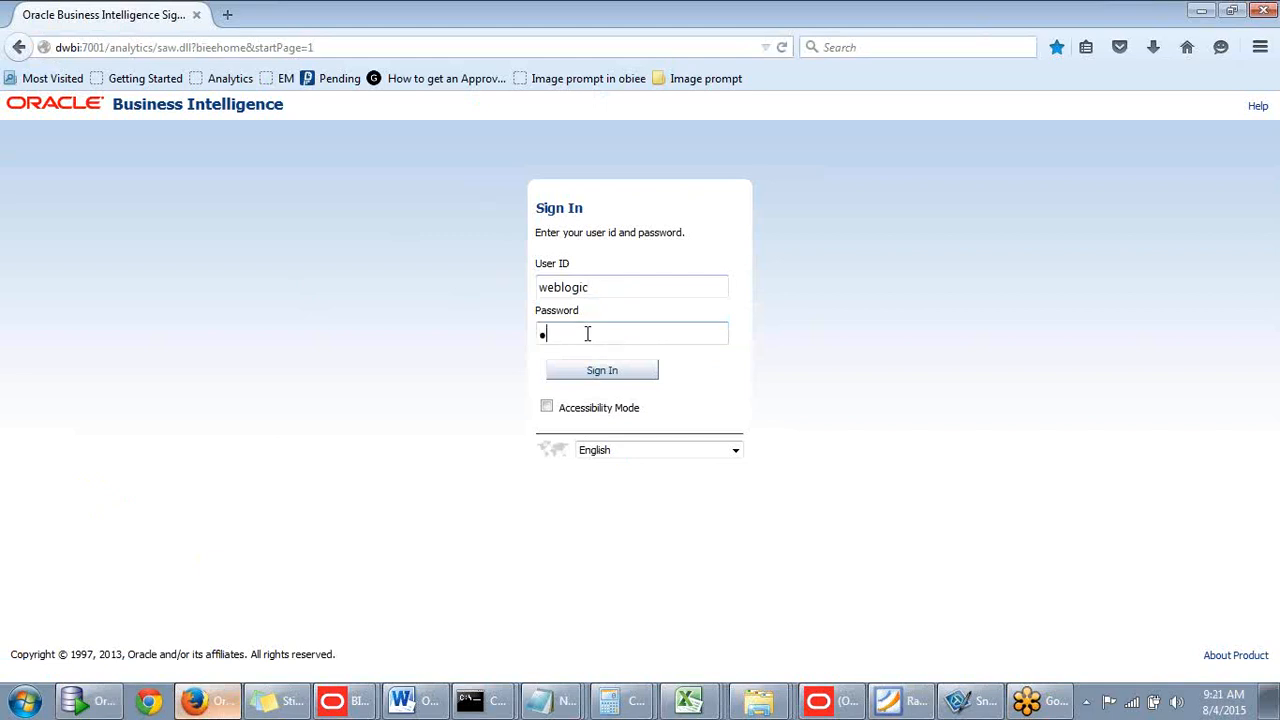
key(BackSpace)
key(Return)
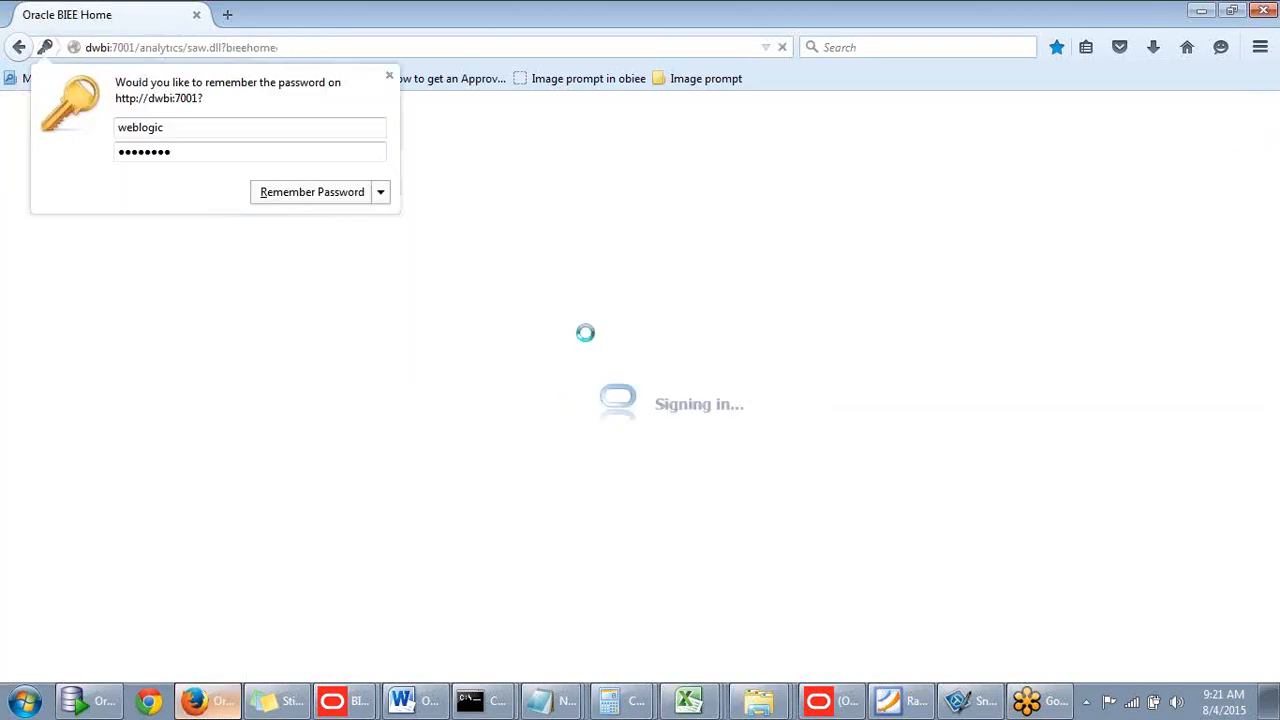
click(591, 483)
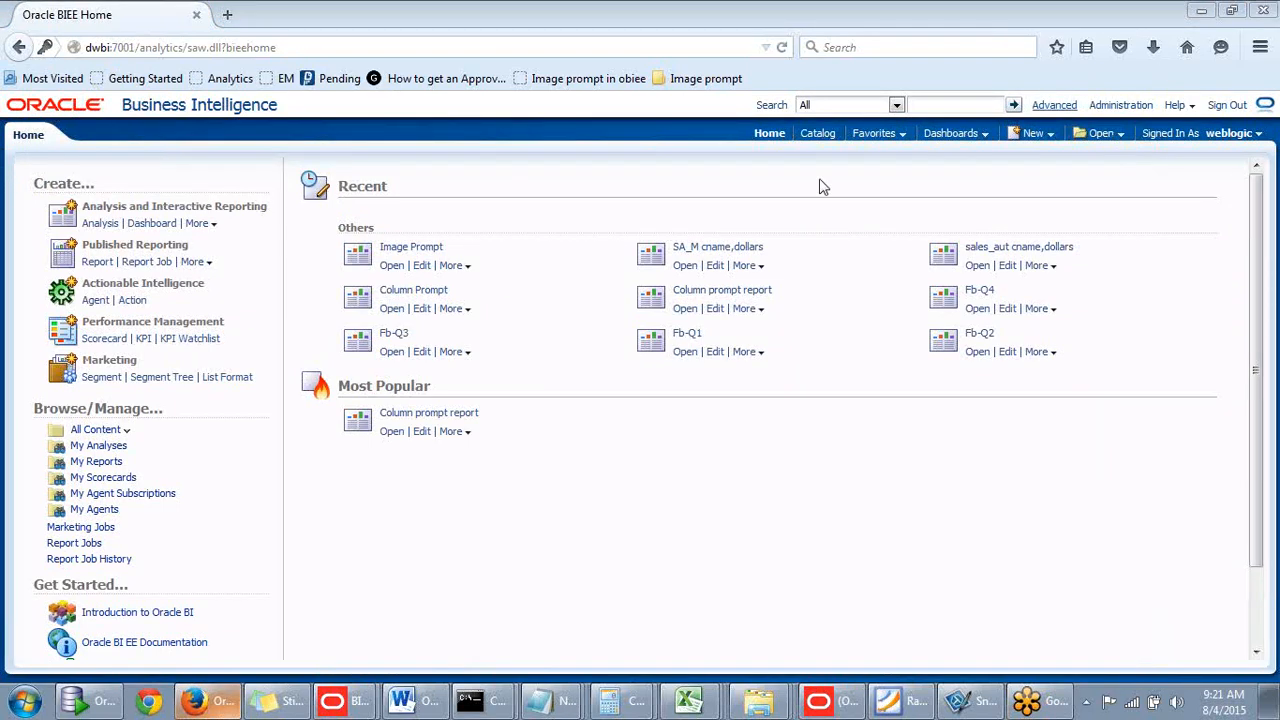
- Create a new analysis based on Sales Subject area M
click(1039, 133)
click(1039, 133)
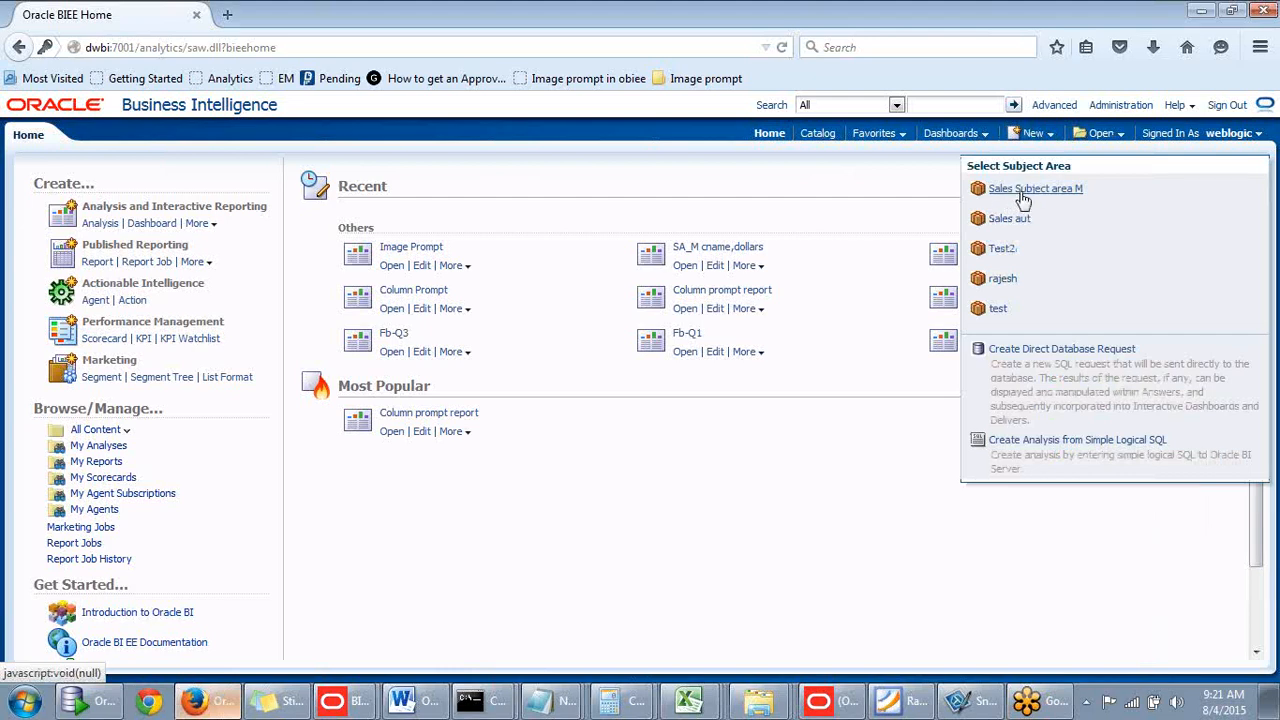
click(1022, 190)
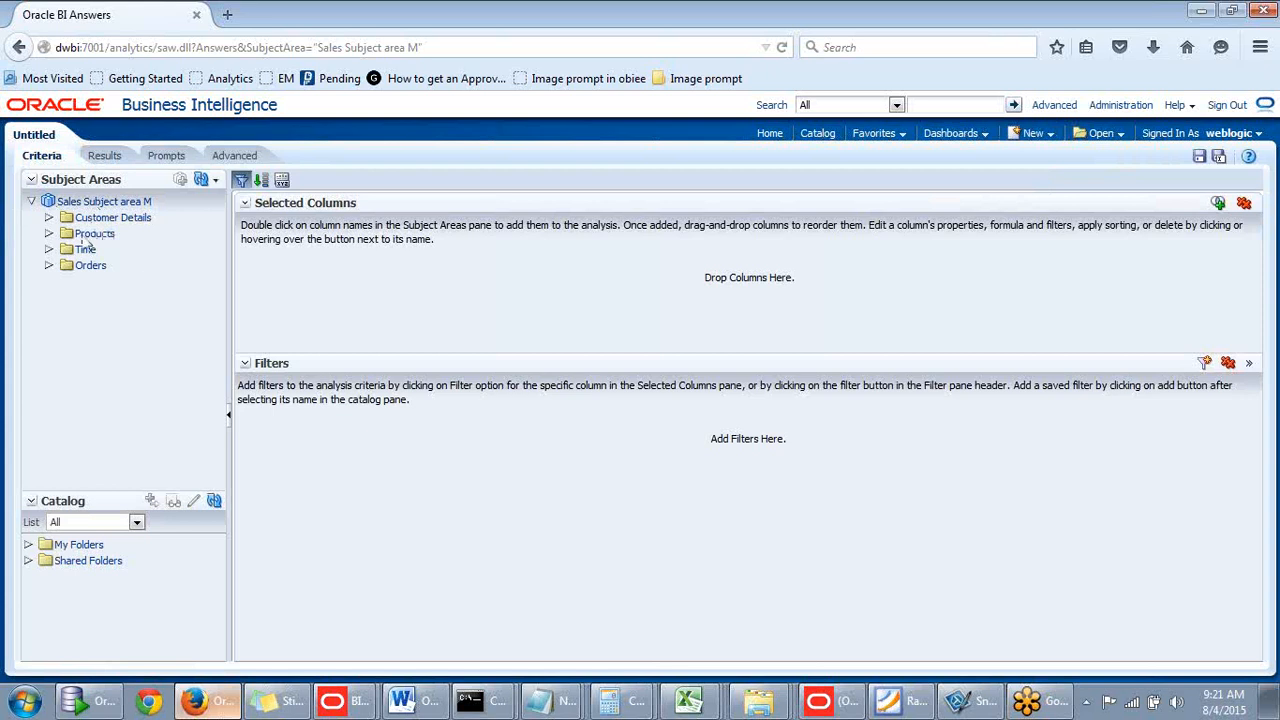
- Add Customer Details NAME and Orders Measures Dollars, then view the Results table
click(49, 218)
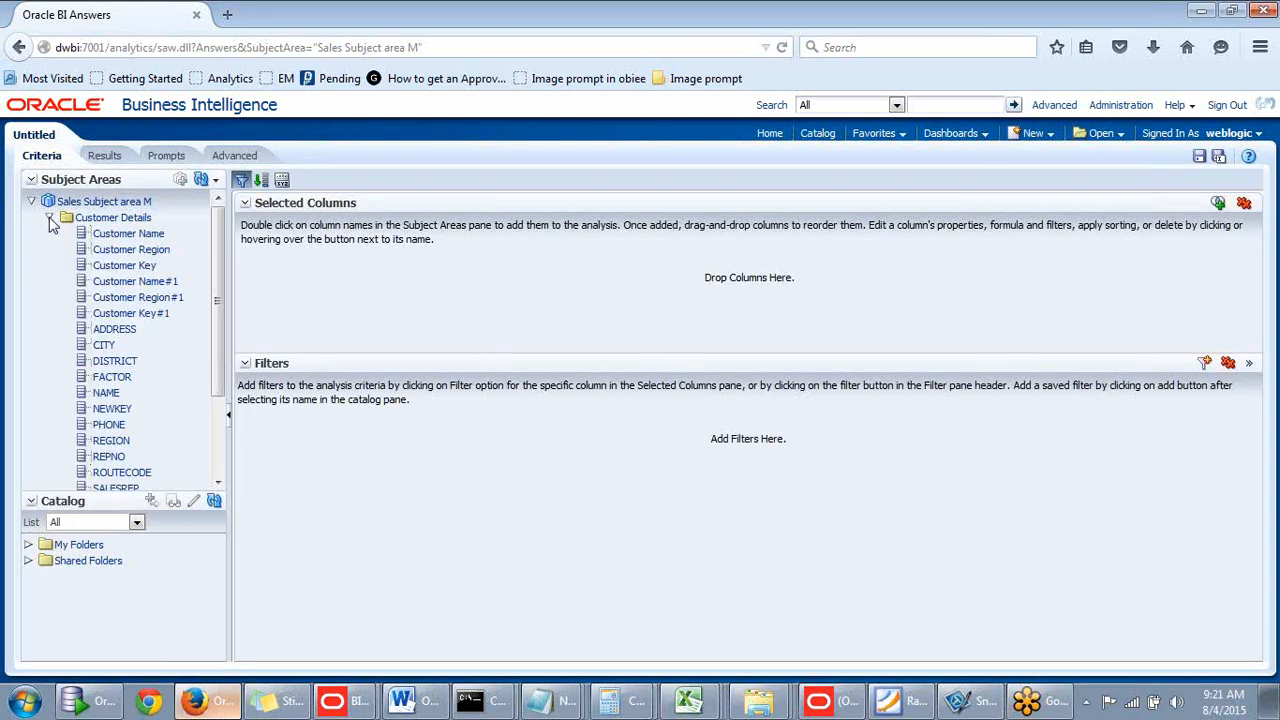
click(105, 394)
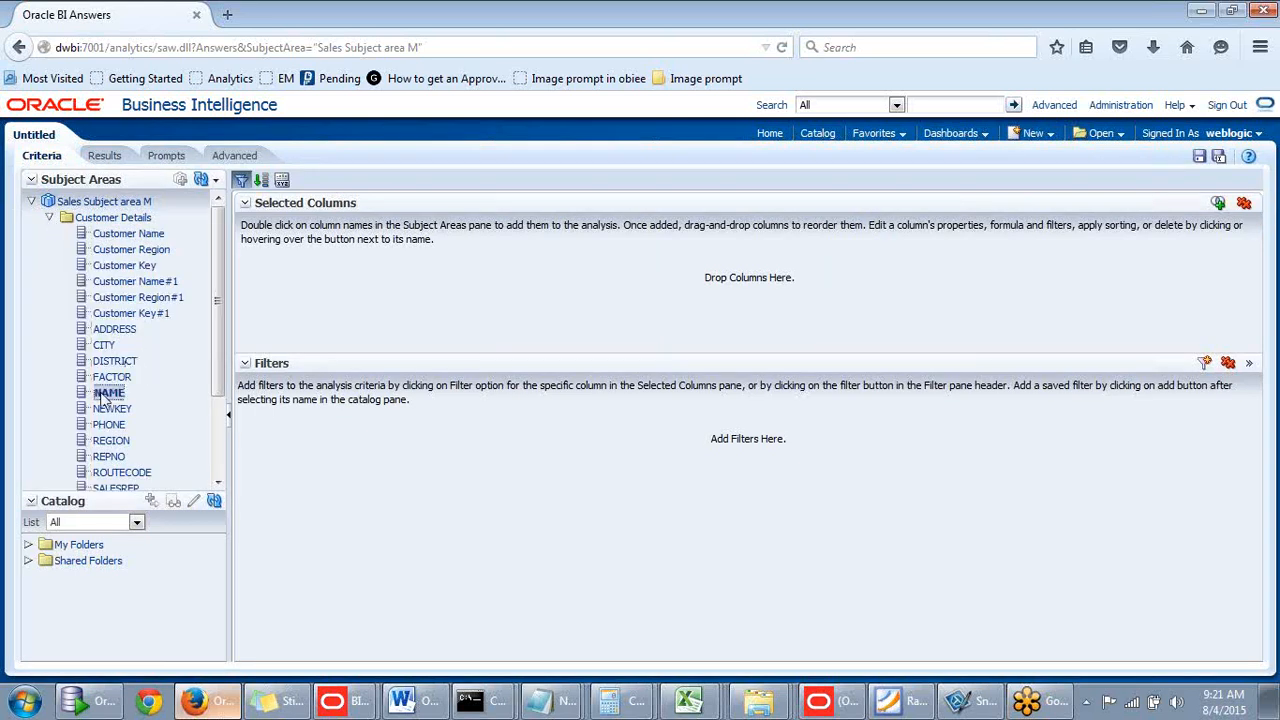
double_click(104, 394)
click(49, 218)
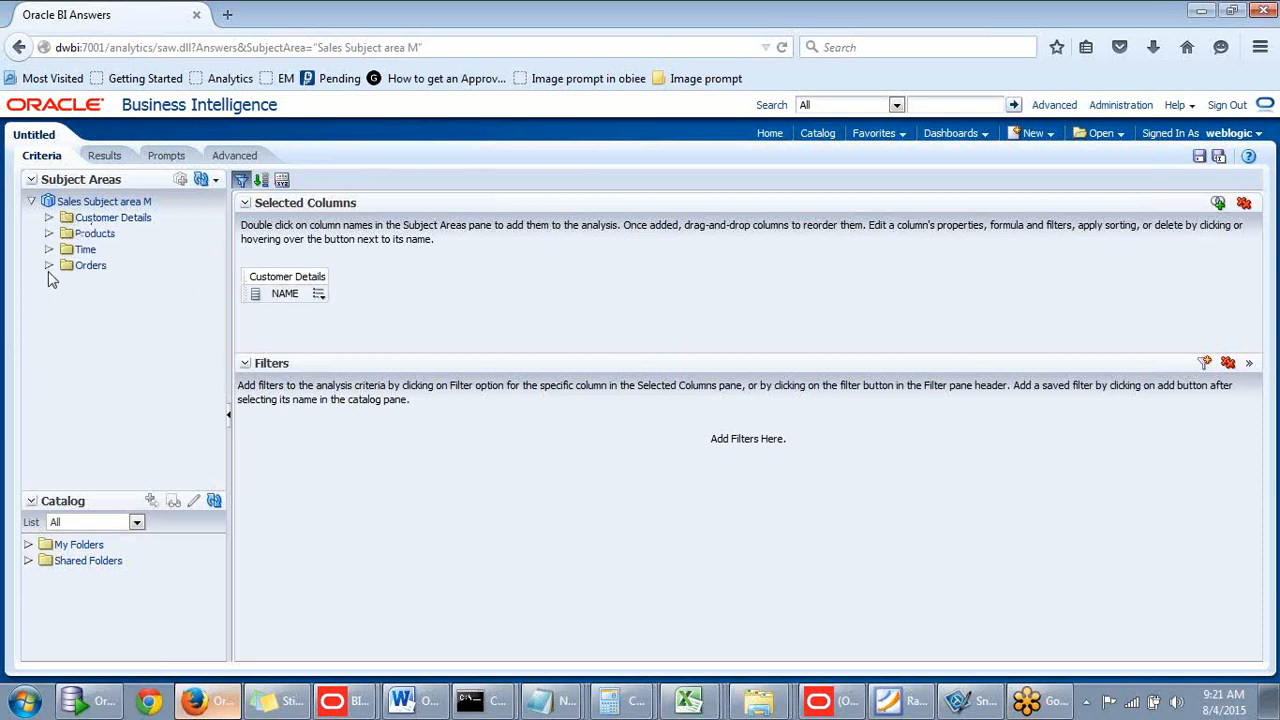
click(49, 265)
click(67, 281)
click(120, 298)
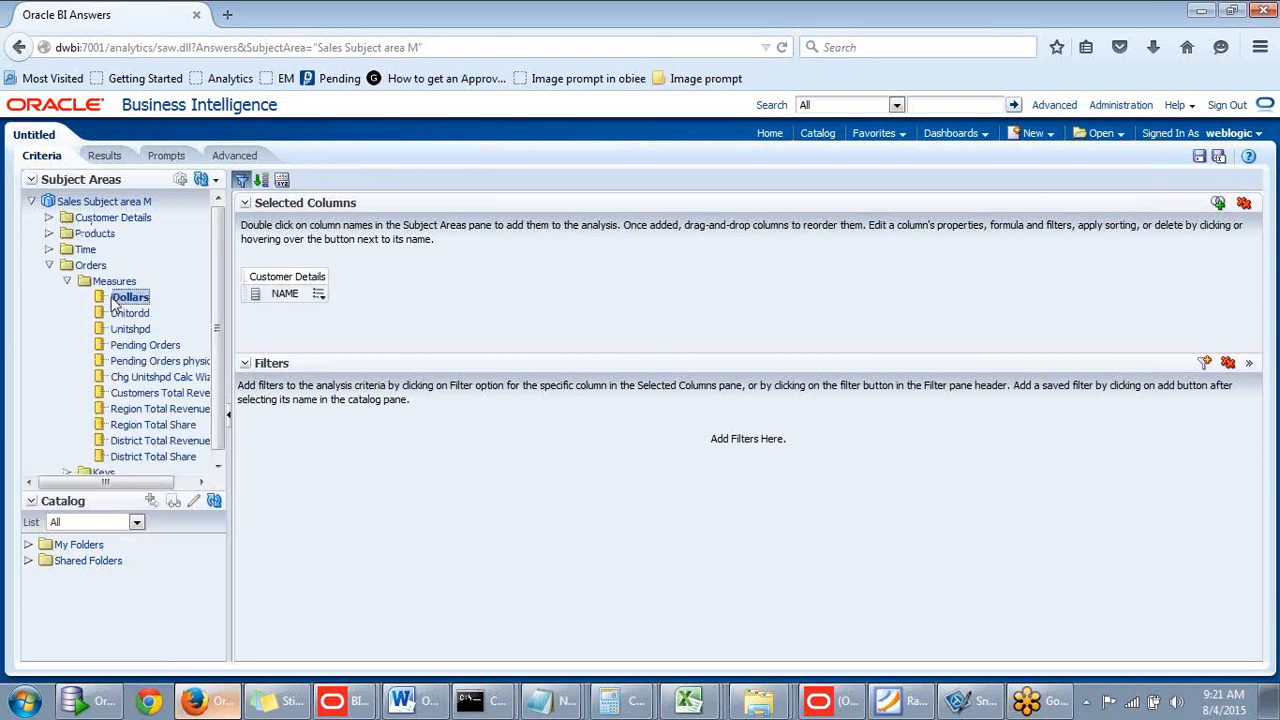
double_click(118, 298)
click(103, 156)
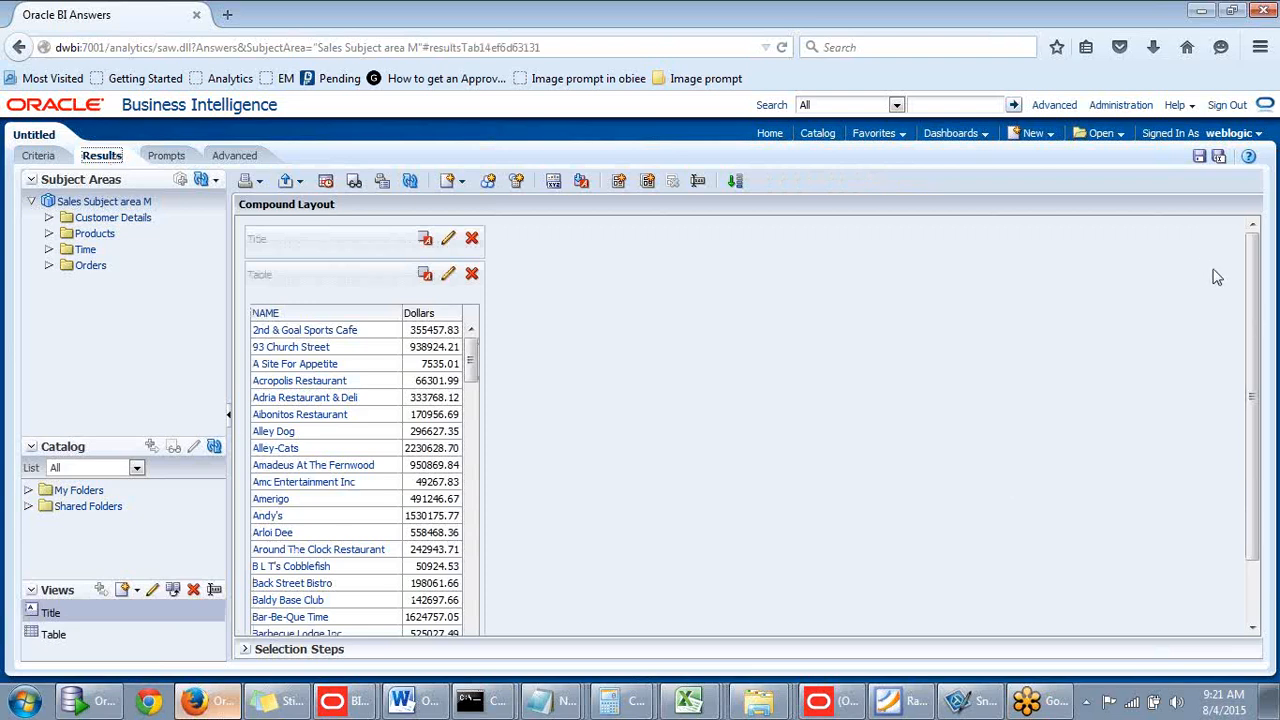
drag(471, 362, 460, 566)
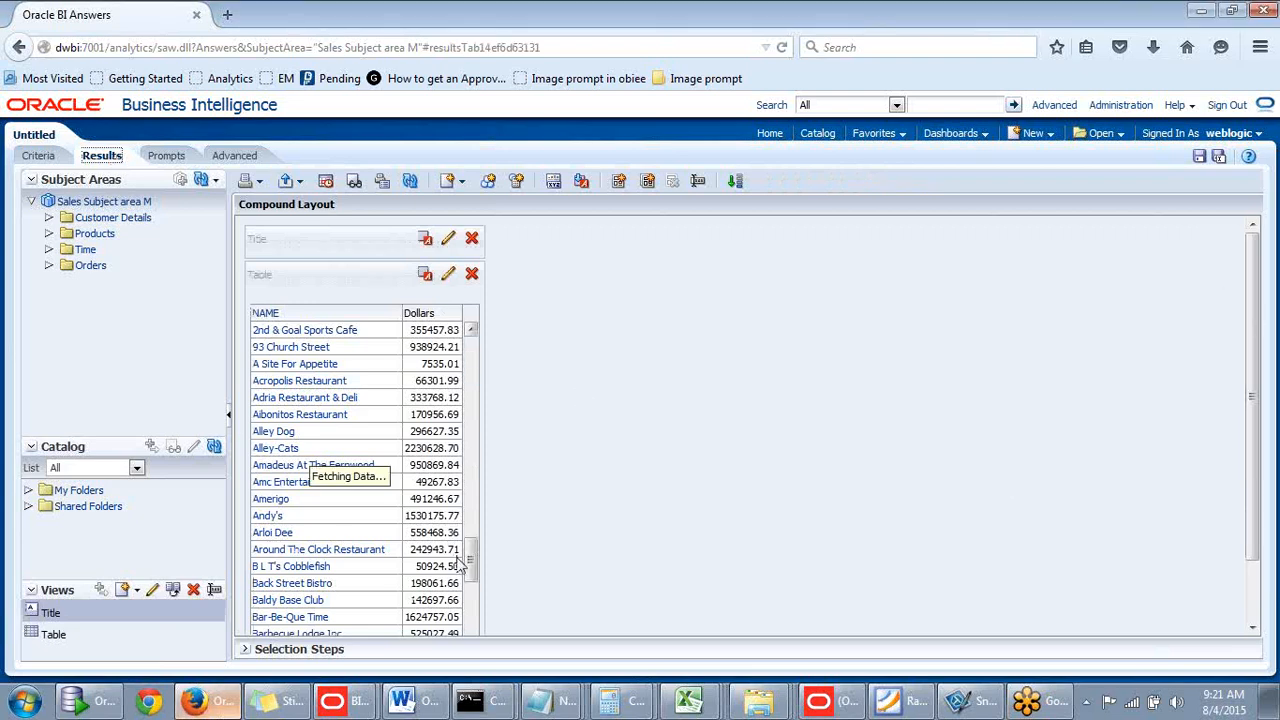
- Start a filter on the Dollars column using the 'is between' operator
click(55, 157)
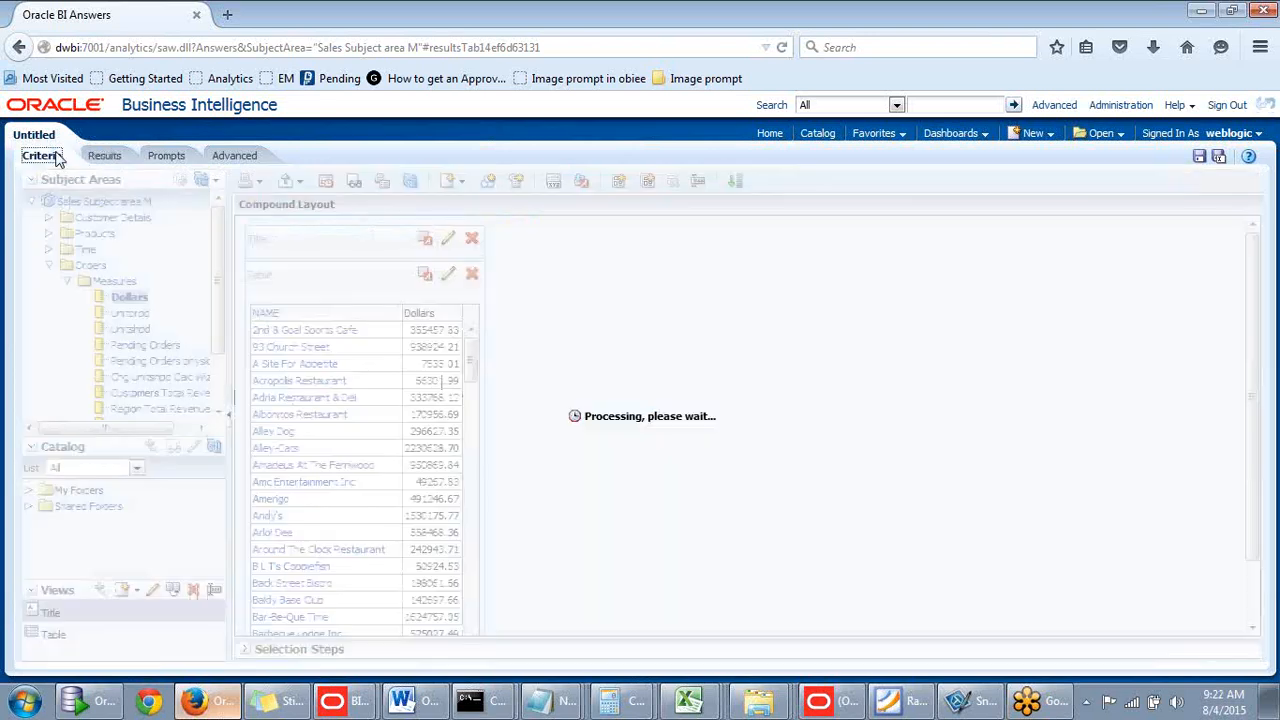
click(394, 296)
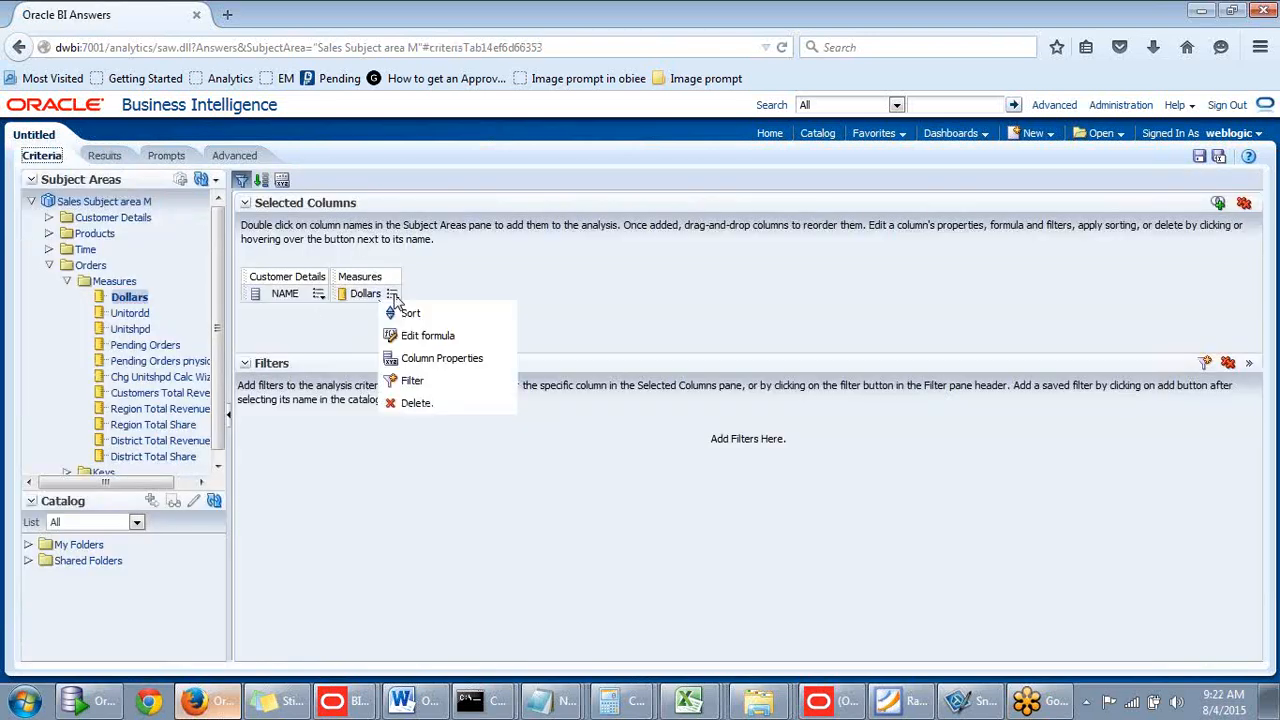
click(430, 375)
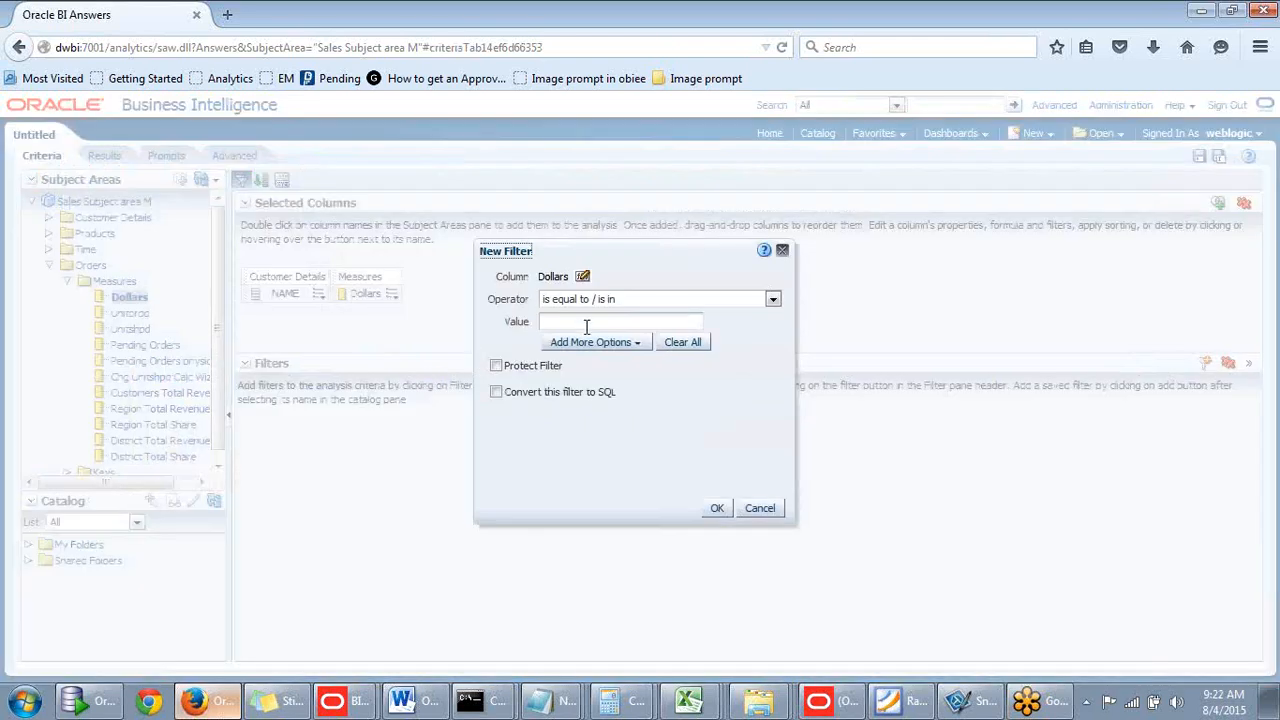
click(773, 300)
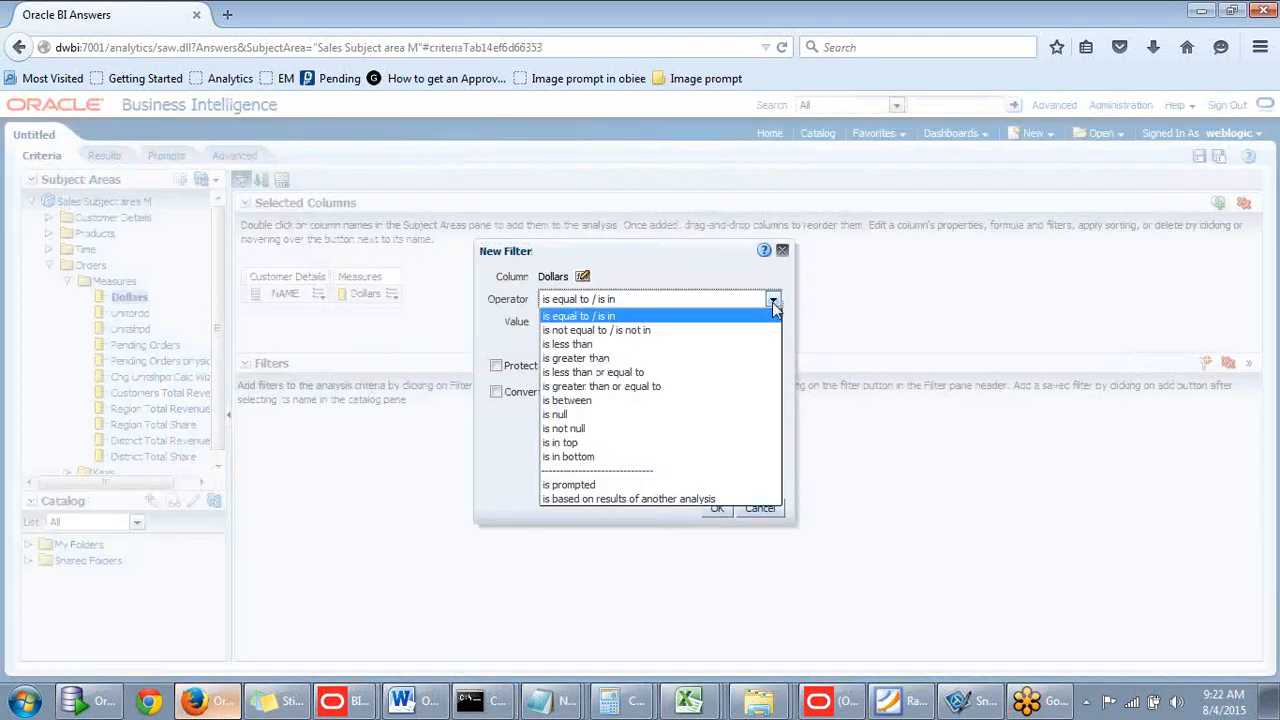
click(566, 400)
click(588, 322)
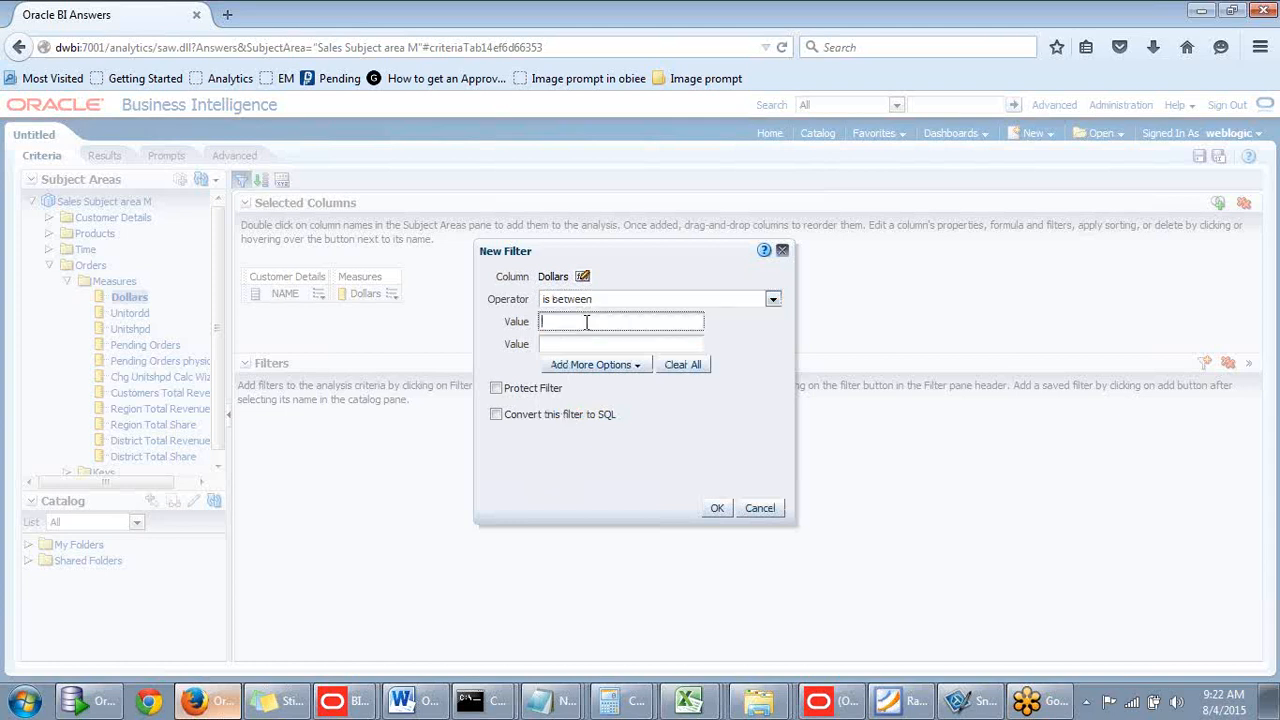
- Set the bounds to 5000 and 15000, apply, and check the twelve remaining customers
drag(623, 252, 721, 216)
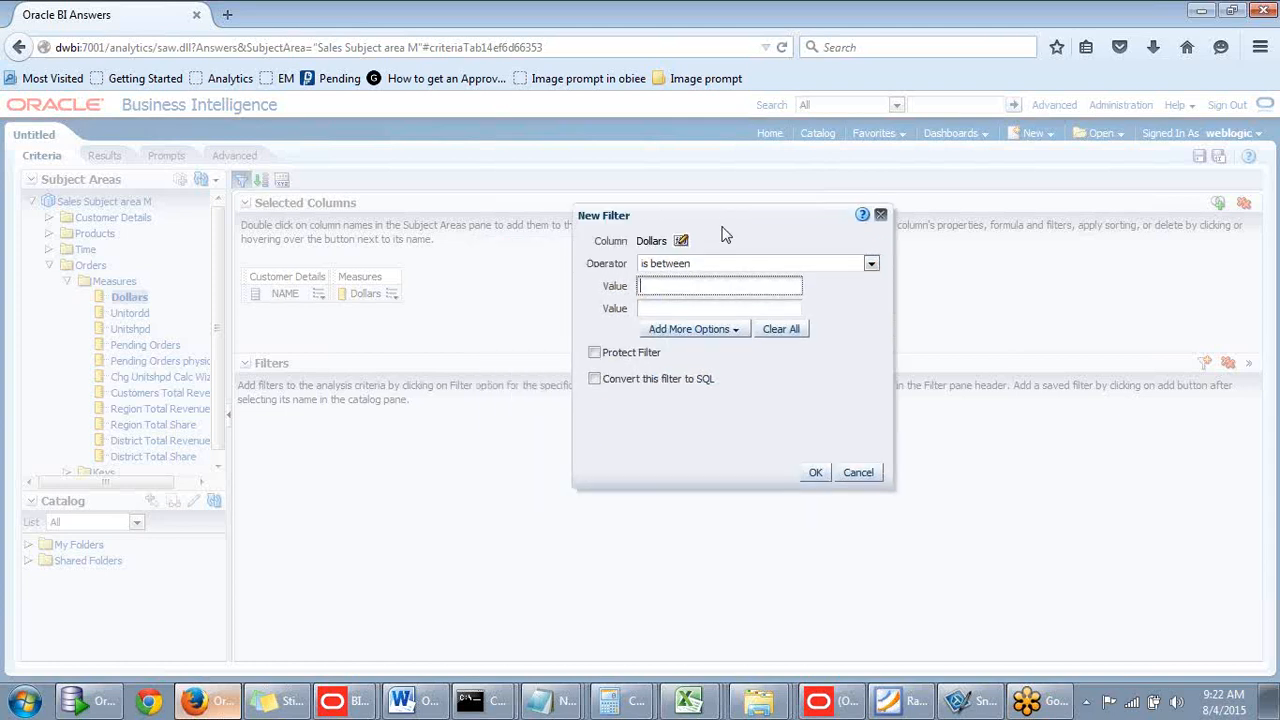
click(647, 270)
right_click(647, 272)
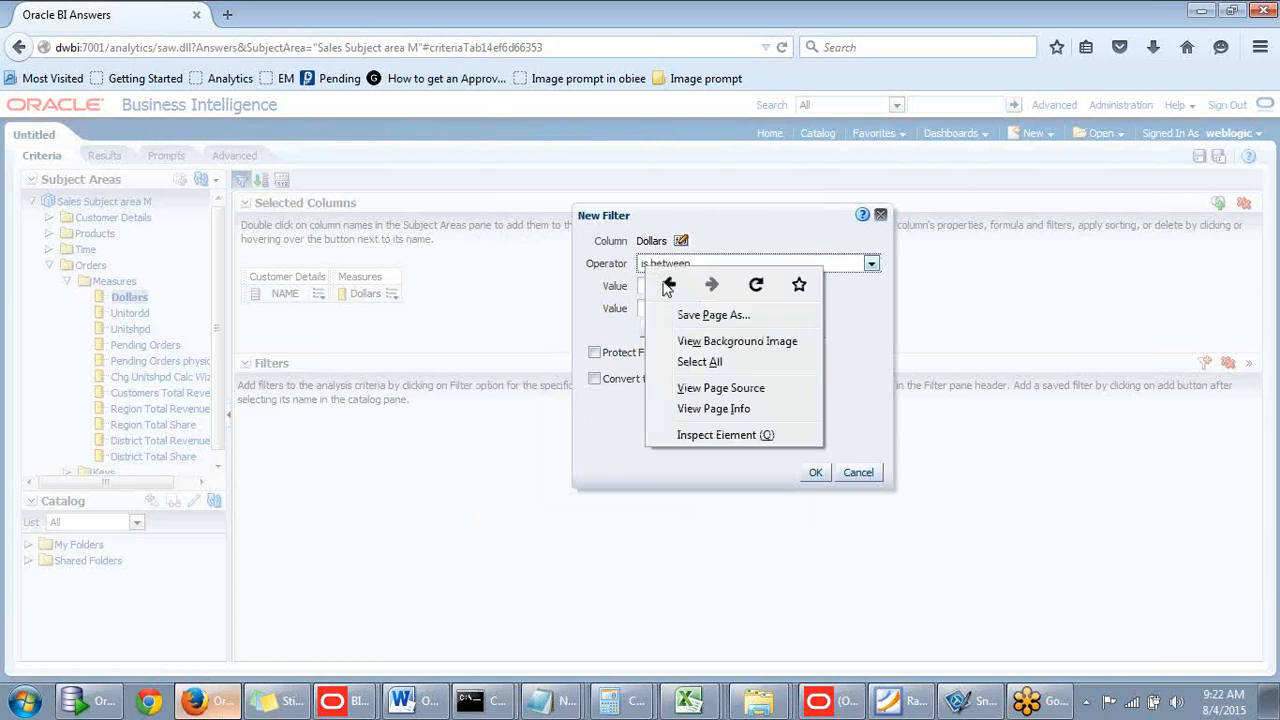
click(621, 416)
click(679, 290)
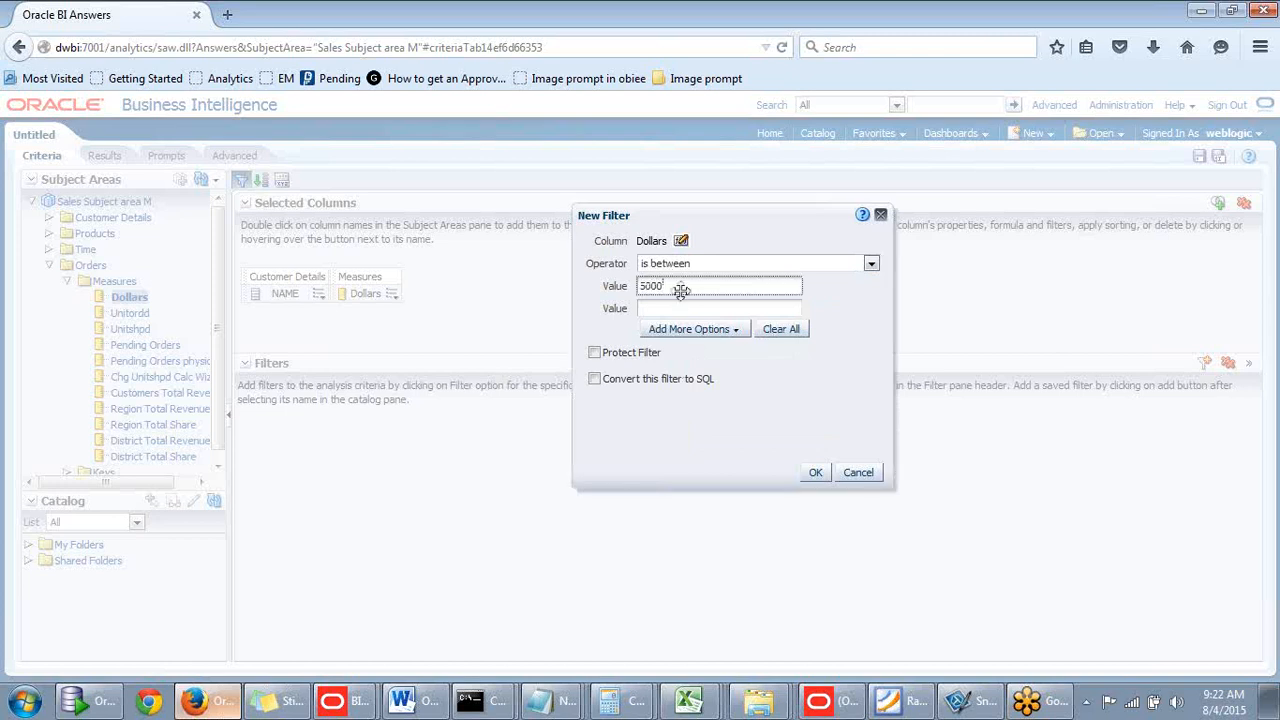
click(698, 309)
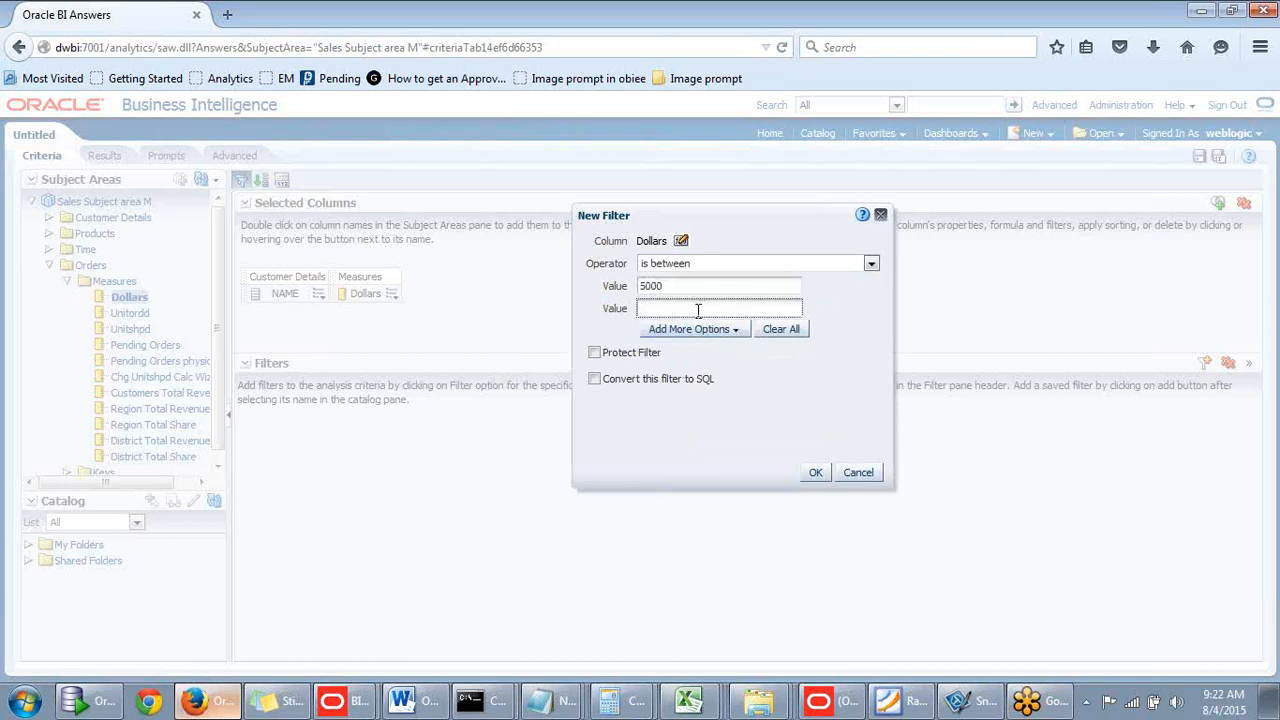
text(15000)
click(815, 472)
click(104, 155)
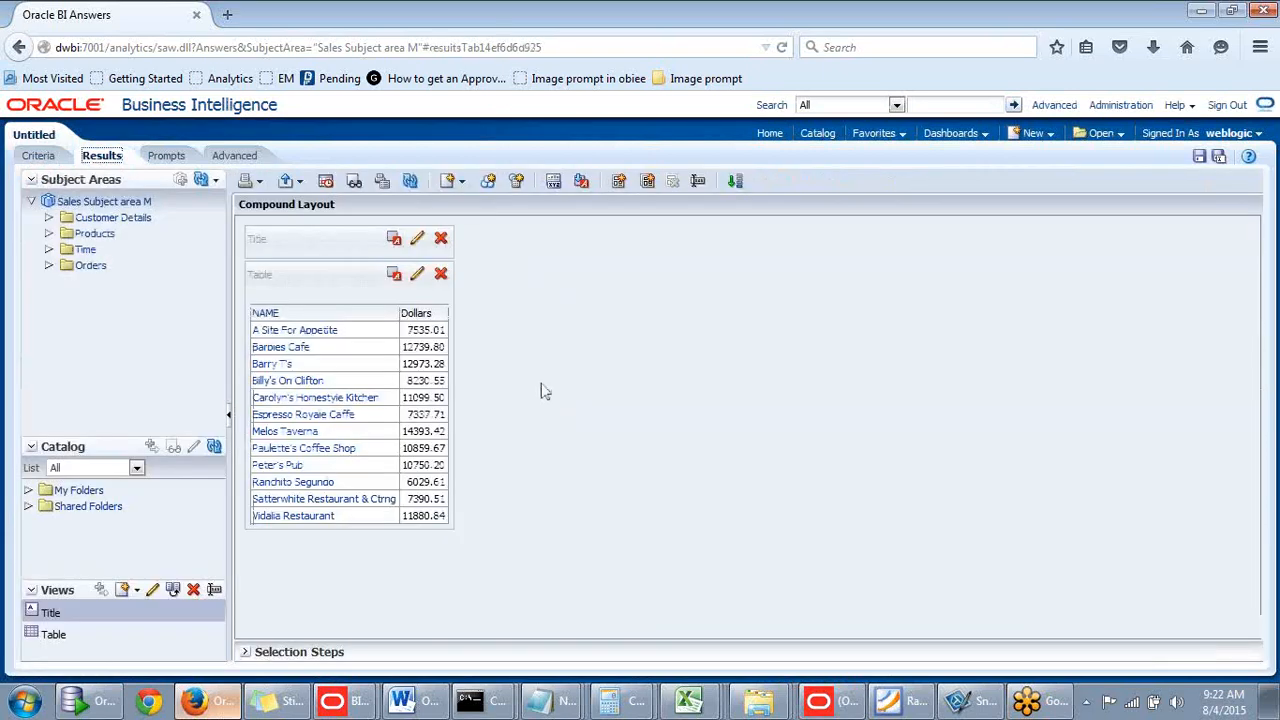
click(42, 153)
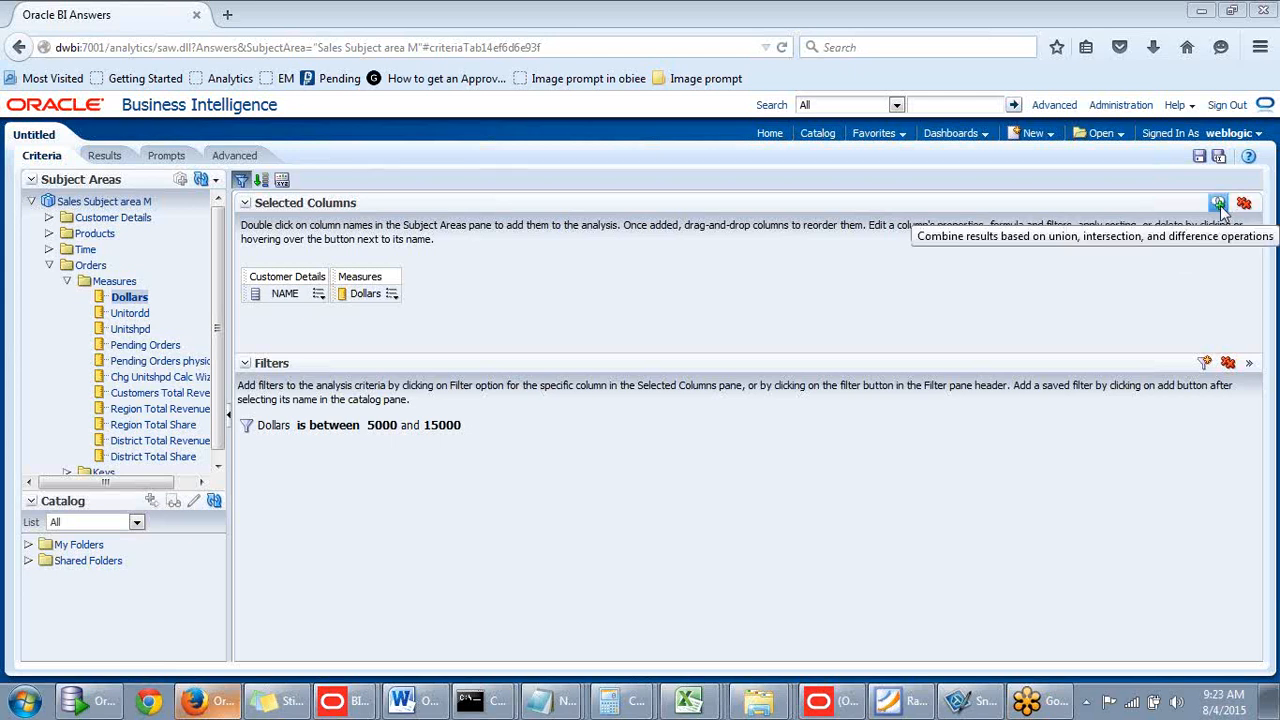
- Add a second, set-combined criteria drawn from the Sales aut subject area
click(1220, 205)
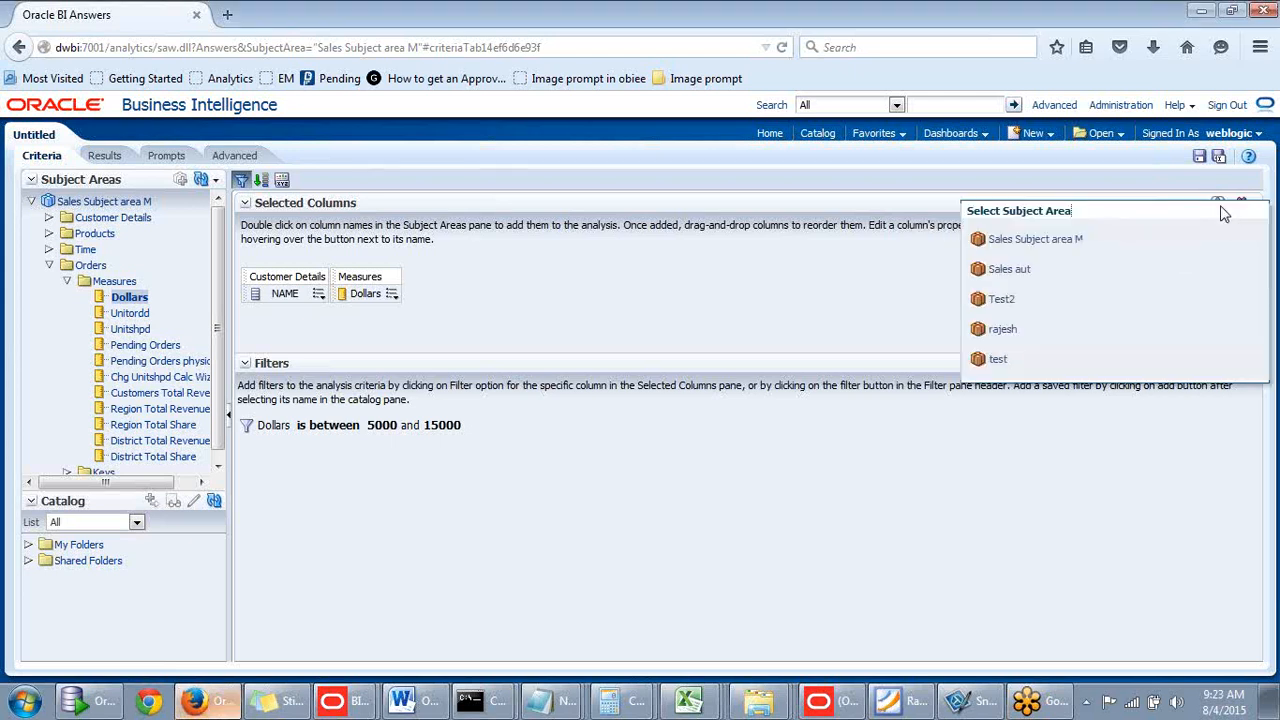
click(1007, 272)
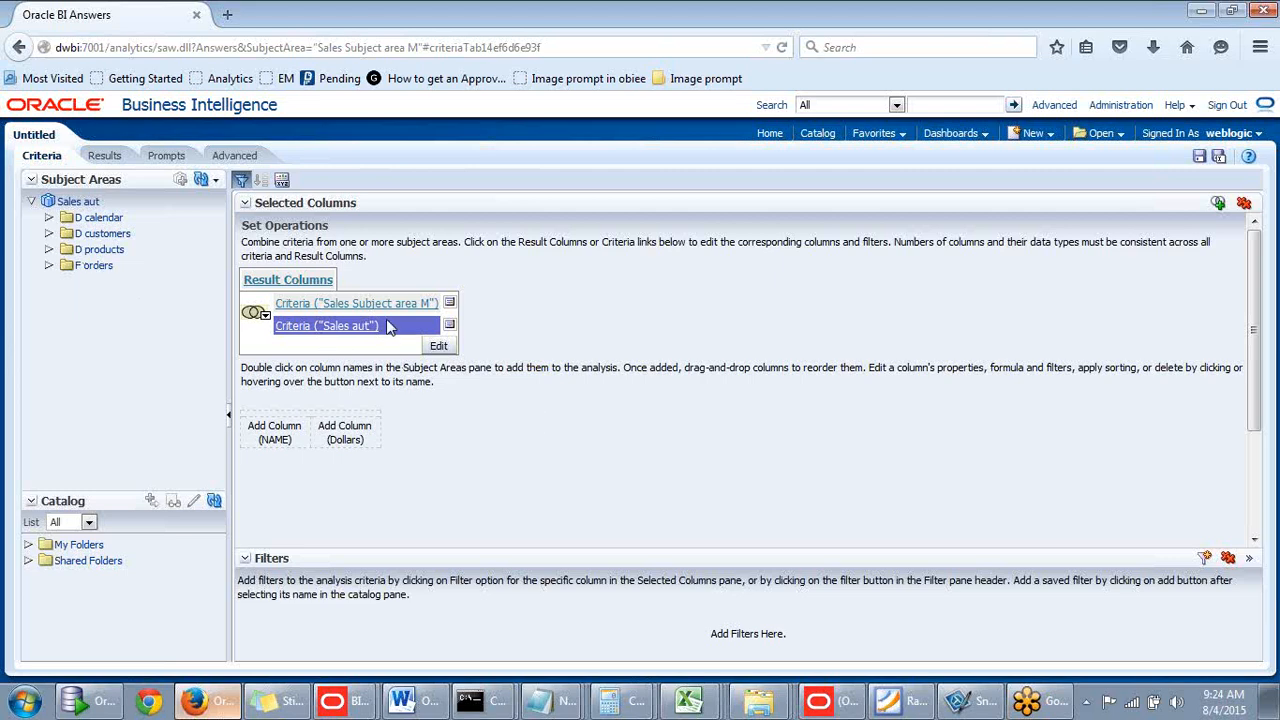
click(50, 222)
click(50, 220)
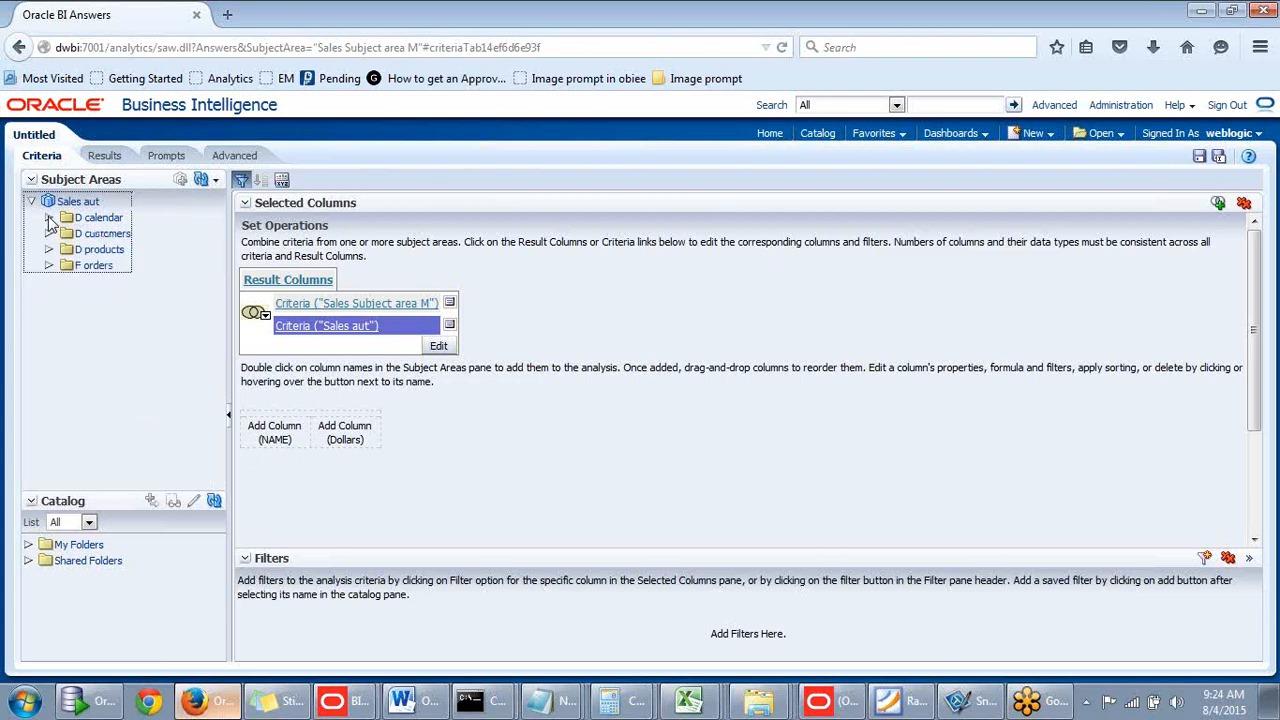
- Add Name from D customers and Actlextnd from F orders to the second criteria
click(49, 233)
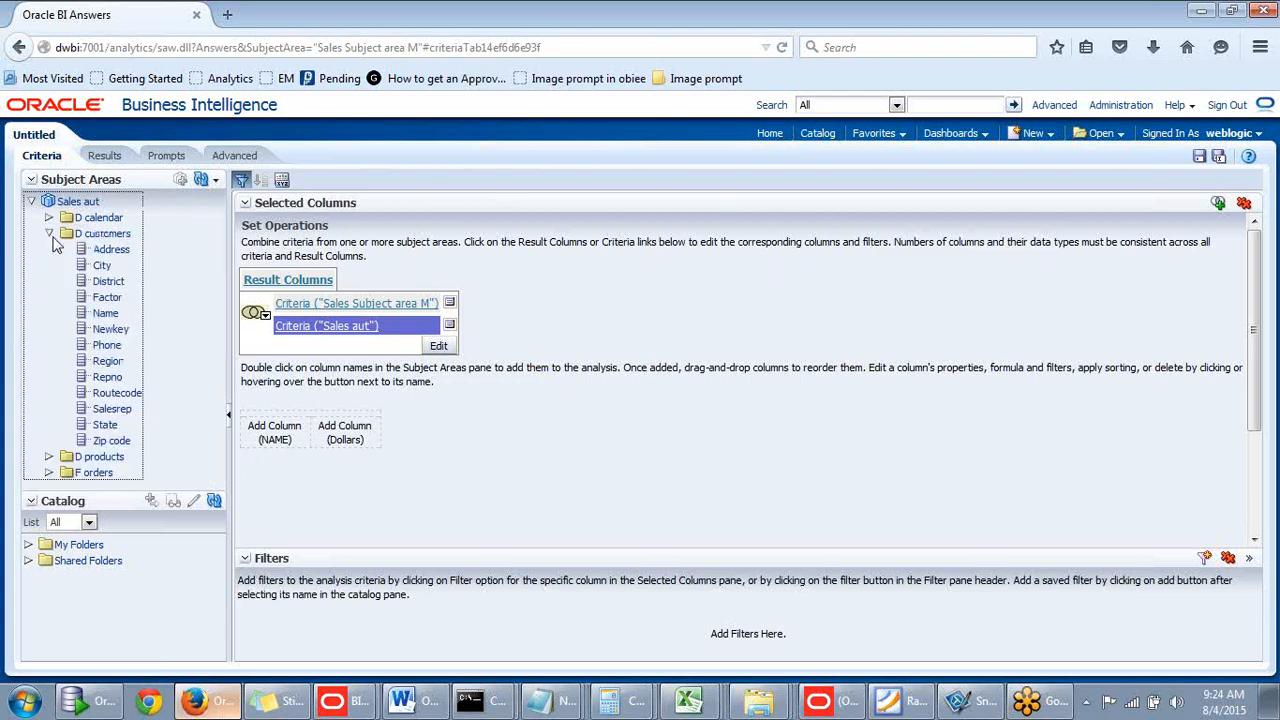
double_click(108, 315)
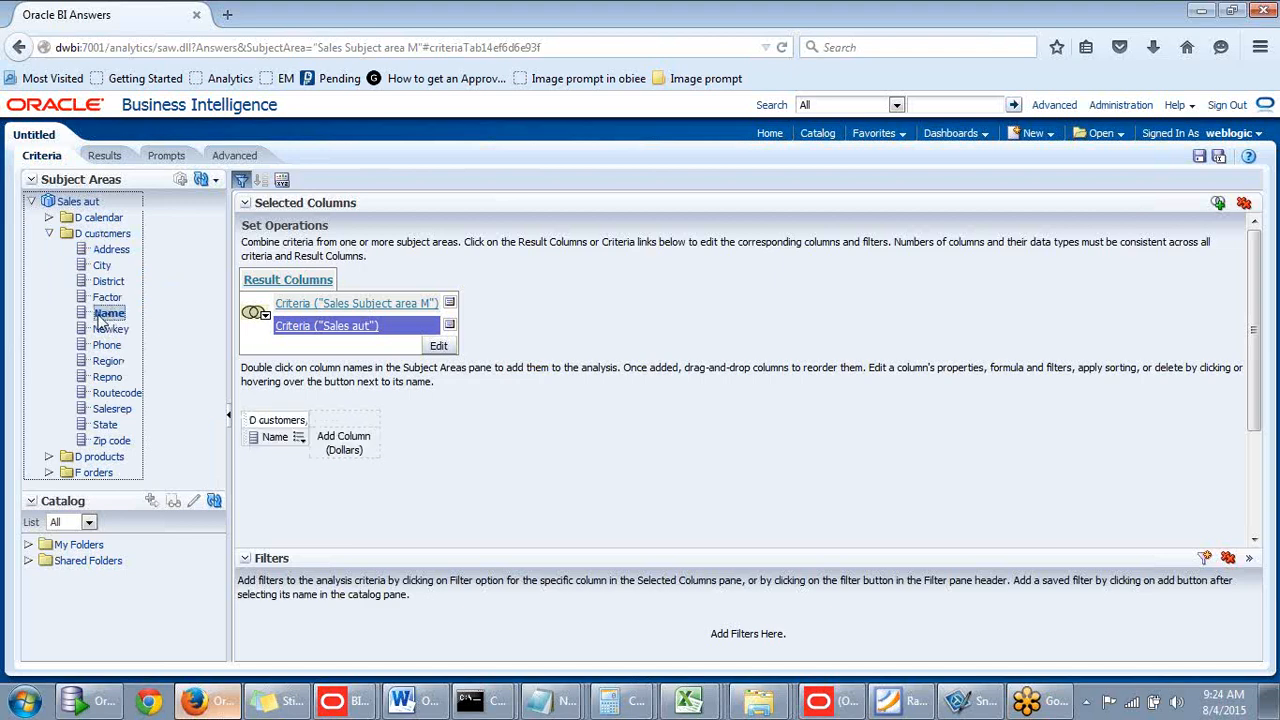
click(49, 233)
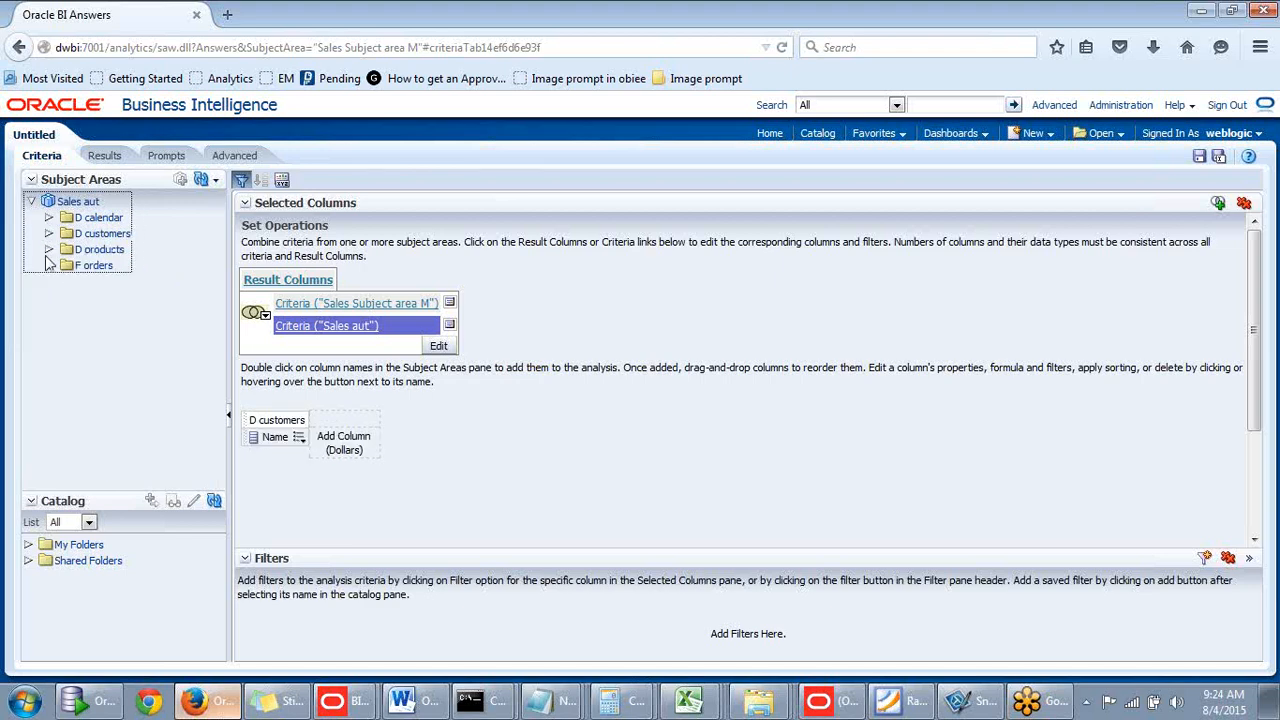
click(49, 265)
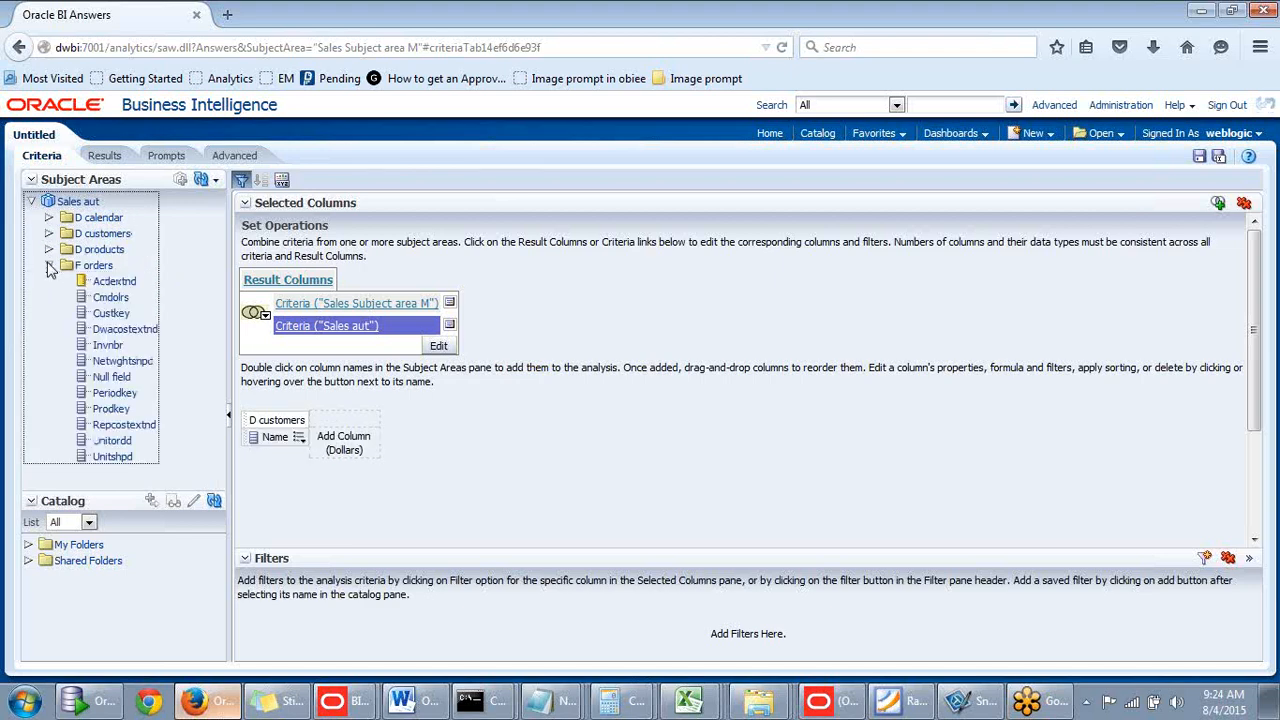
double_click(113, 283)
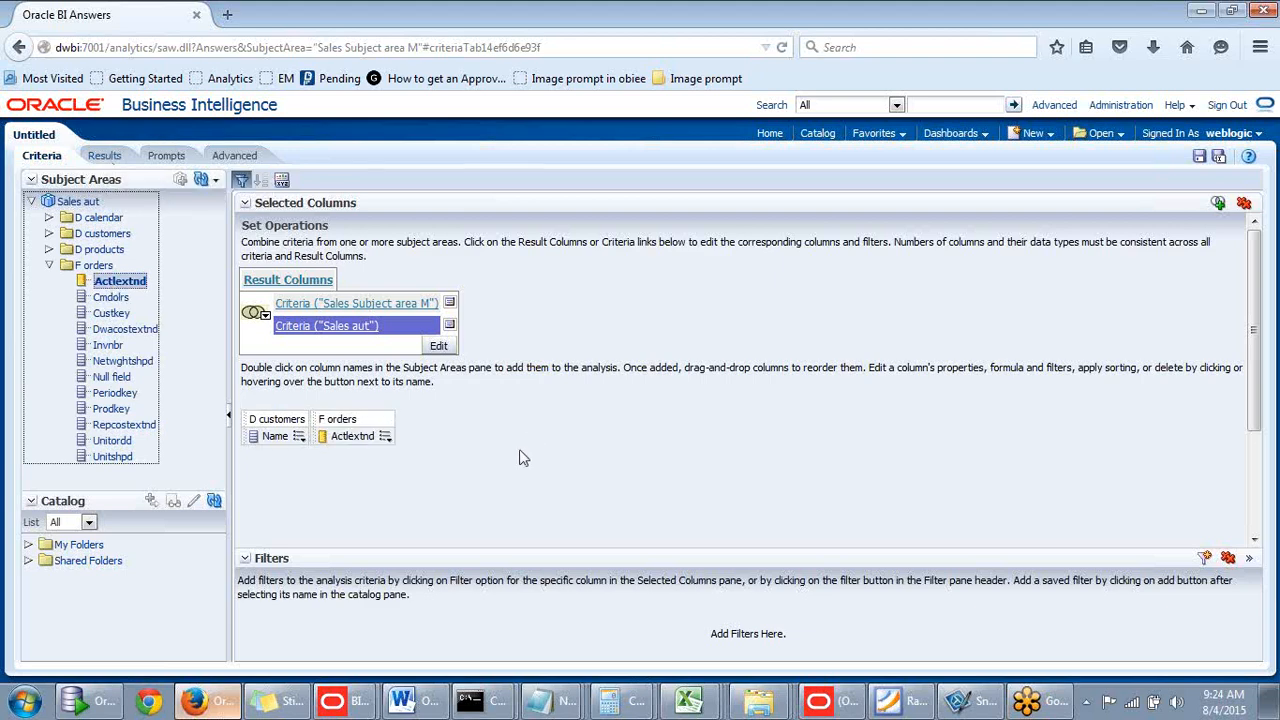
- Filter Actlextnd to values between 10000 and 20000
scroll(488, 445, down, 1)
scroll(488, 445, up, 1)
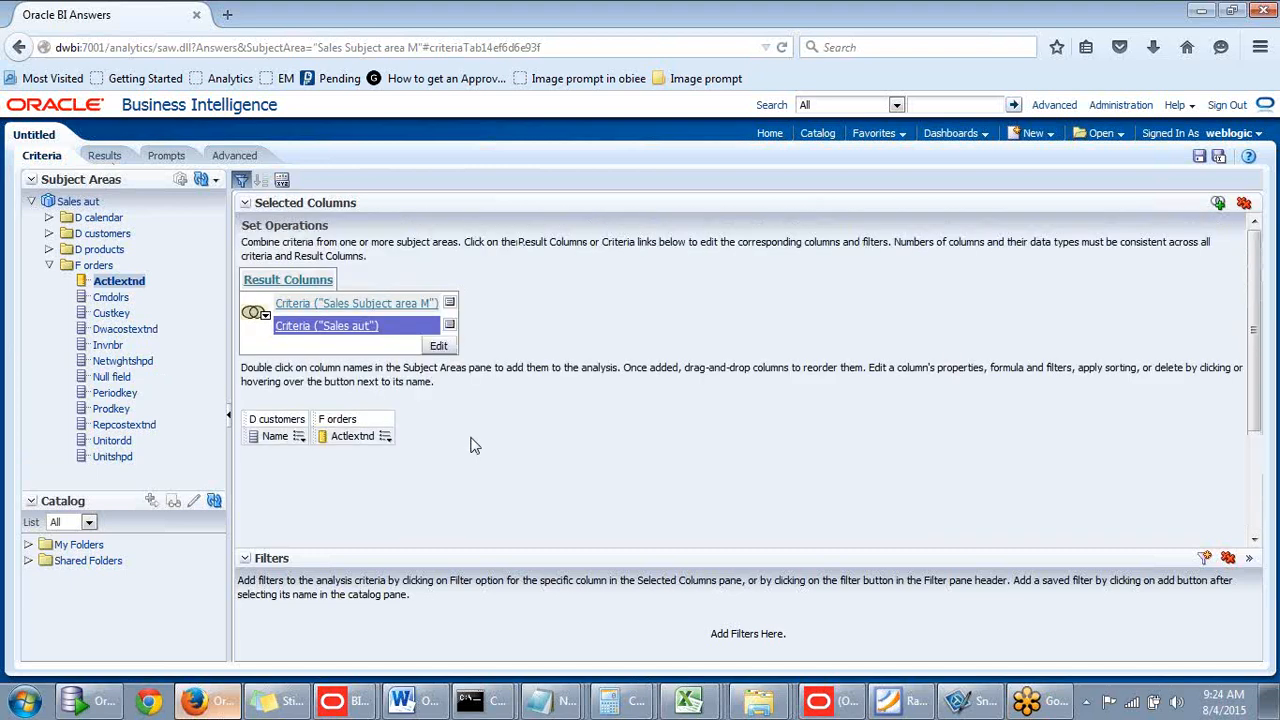
mouse_move(386, 443)
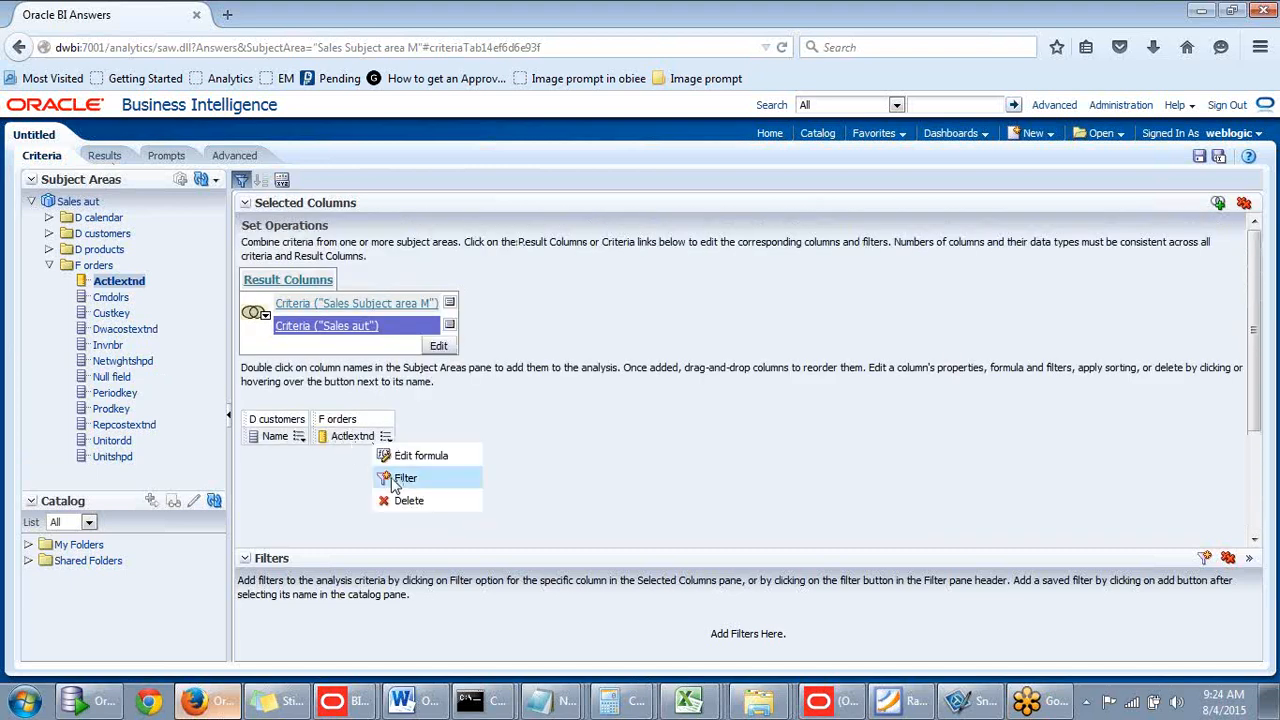
click(400, 479)
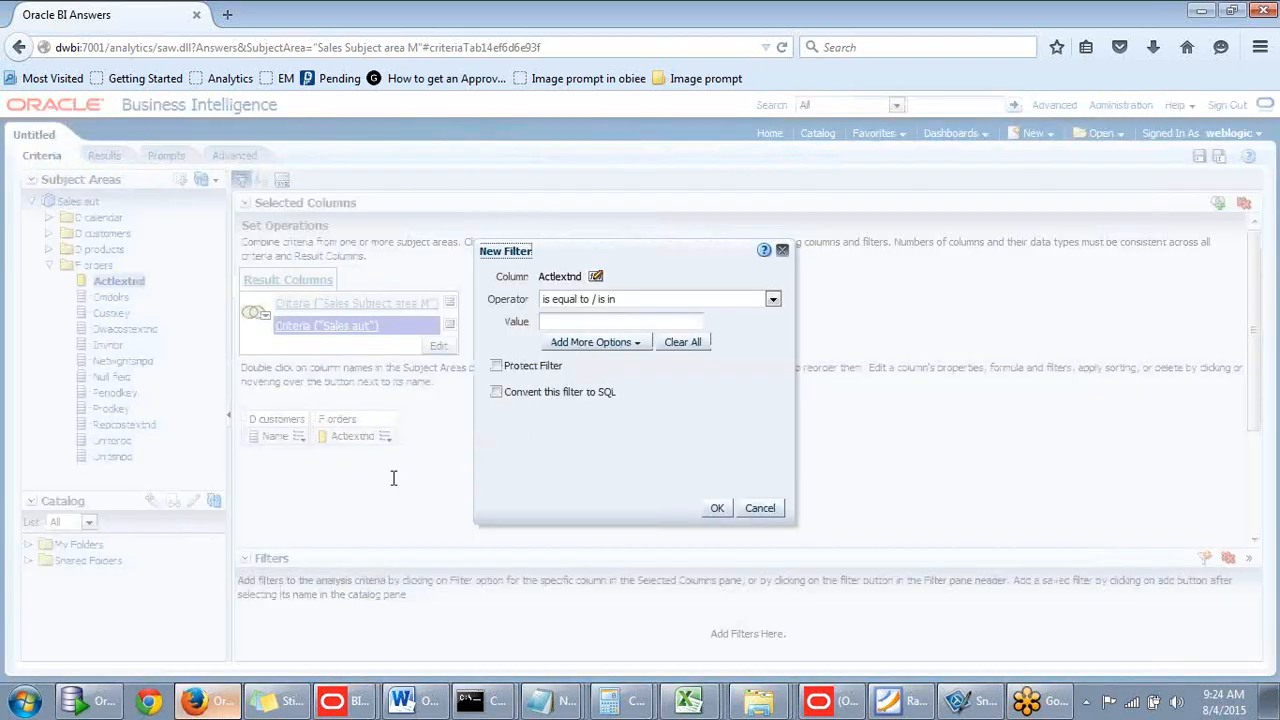
click(772, 299)
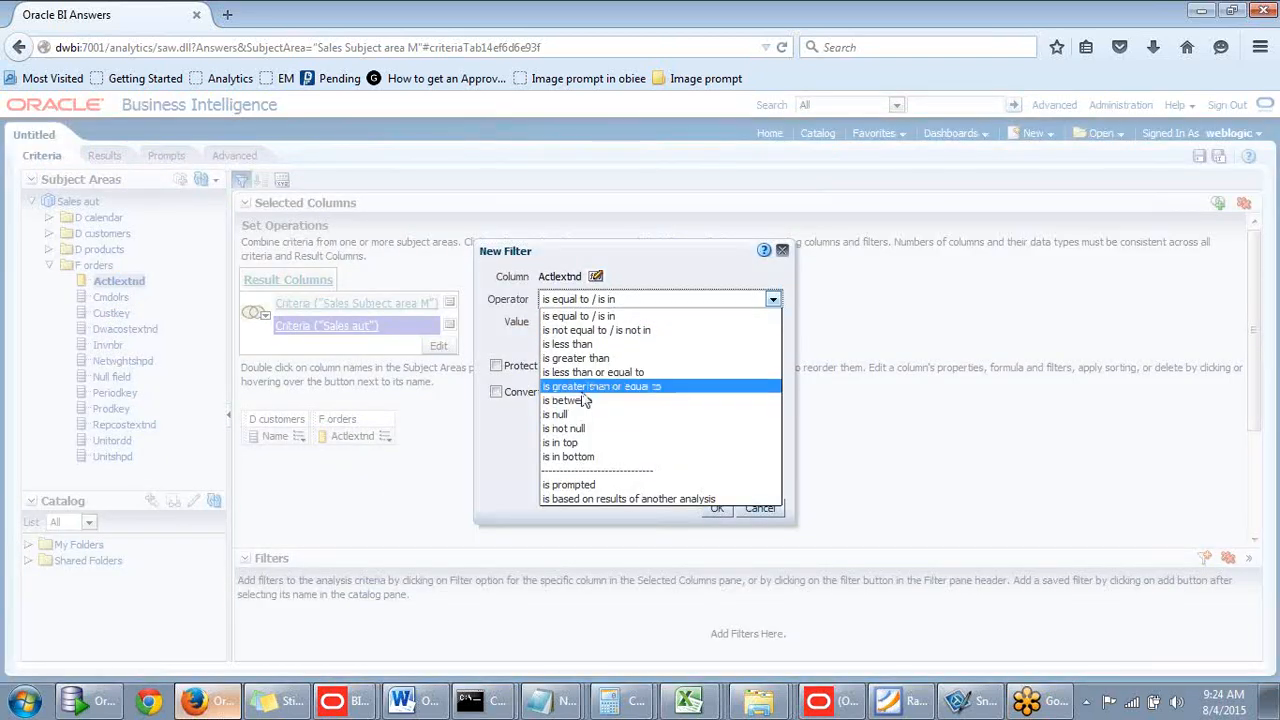
click(588, 391)
text(1)
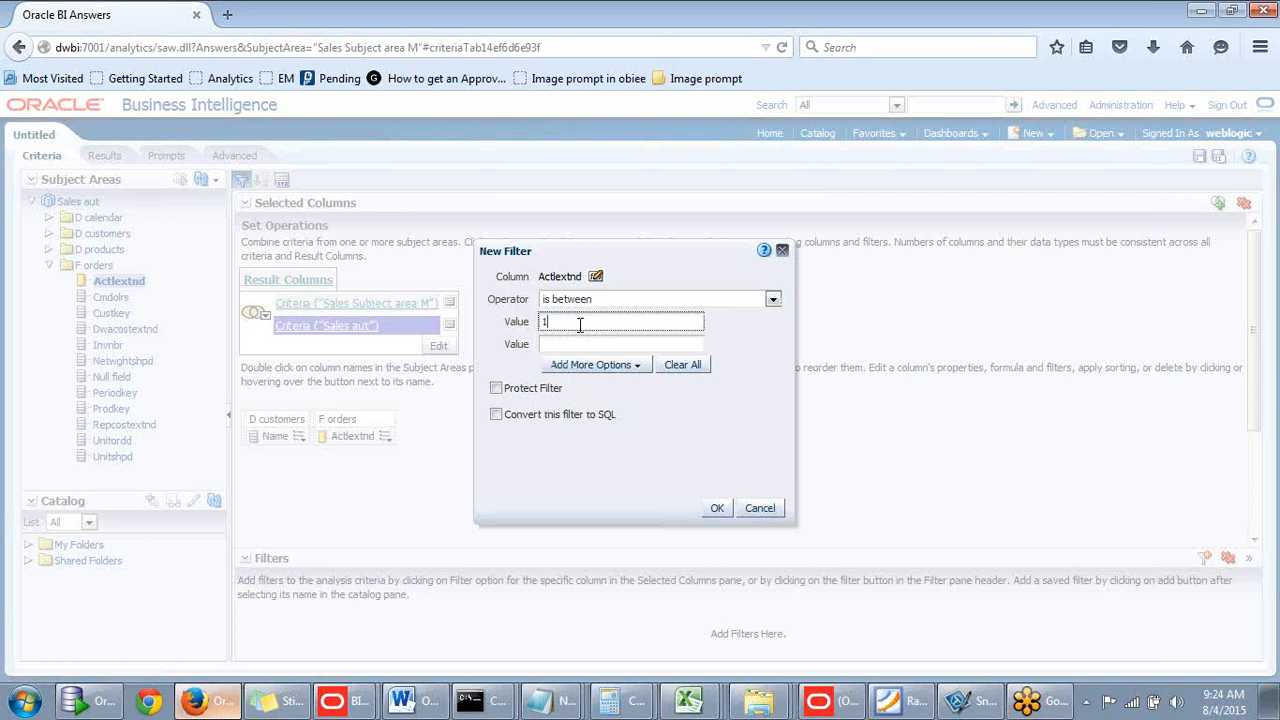
text(0000)
click(545, 343)
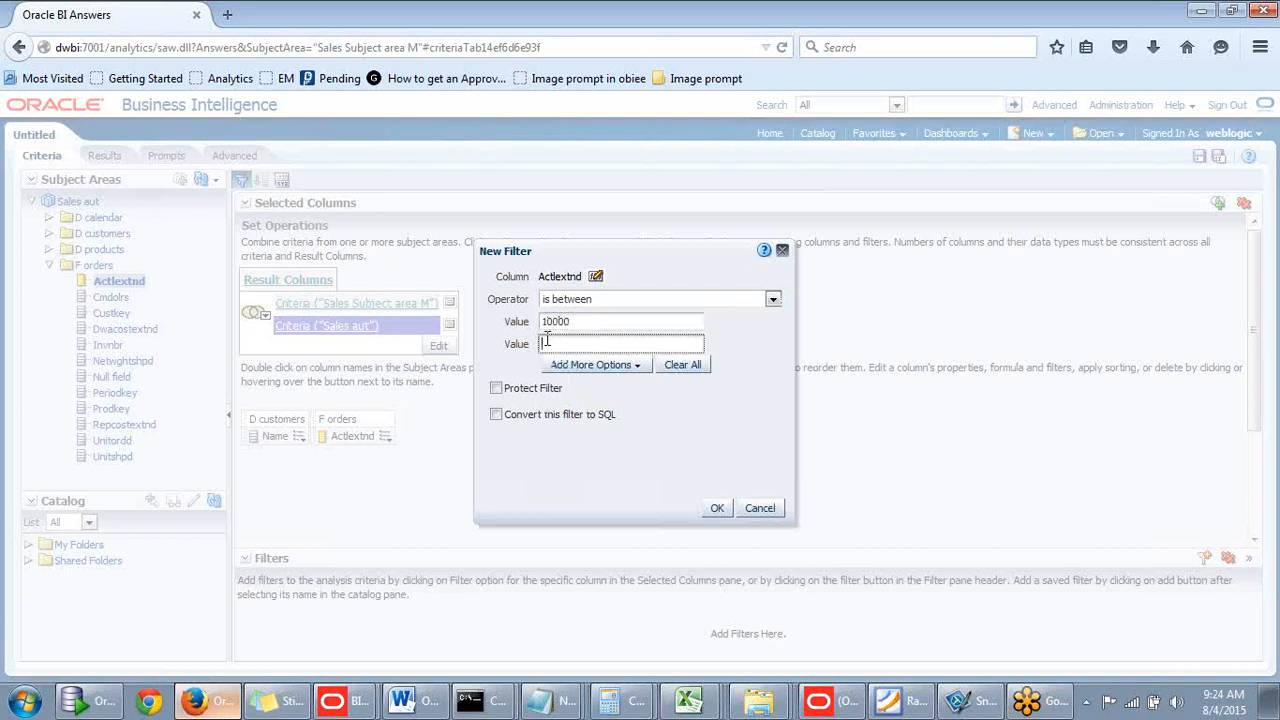
text(20000)
click(718, 509)
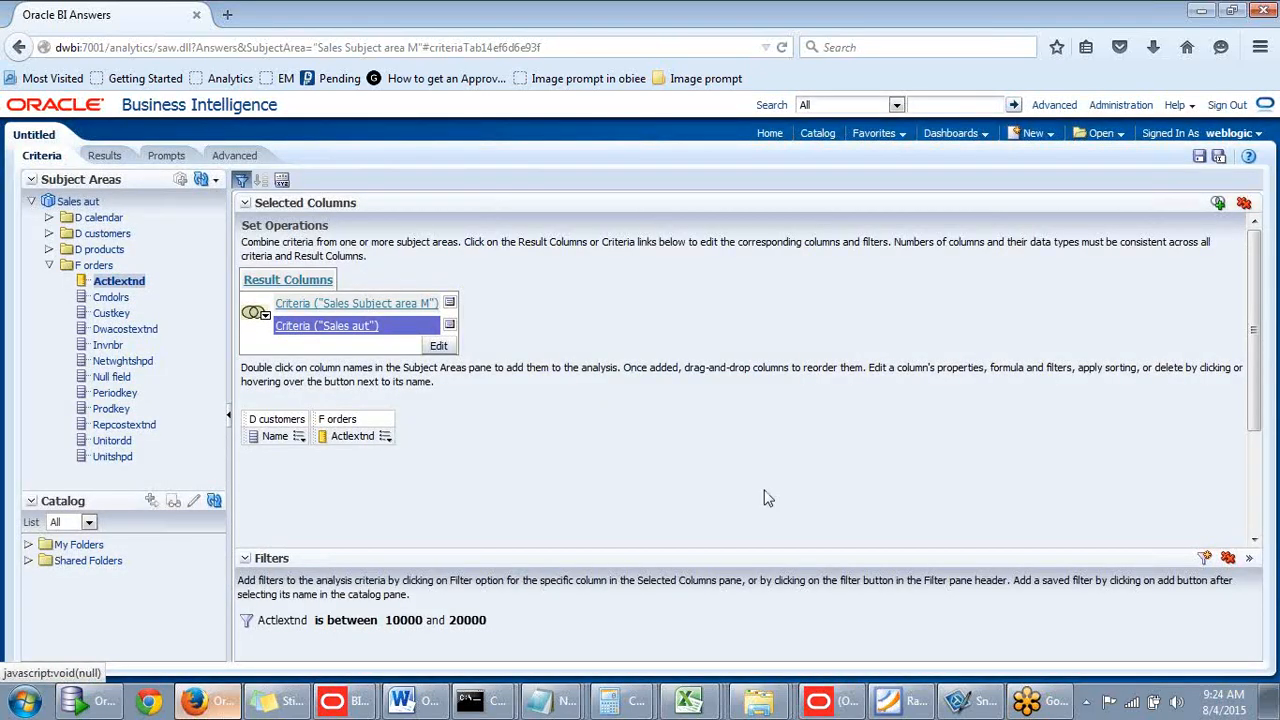
- Preview the combined NAME and Dollars output of both criteria, then go back to Criteria
click(104, 157)
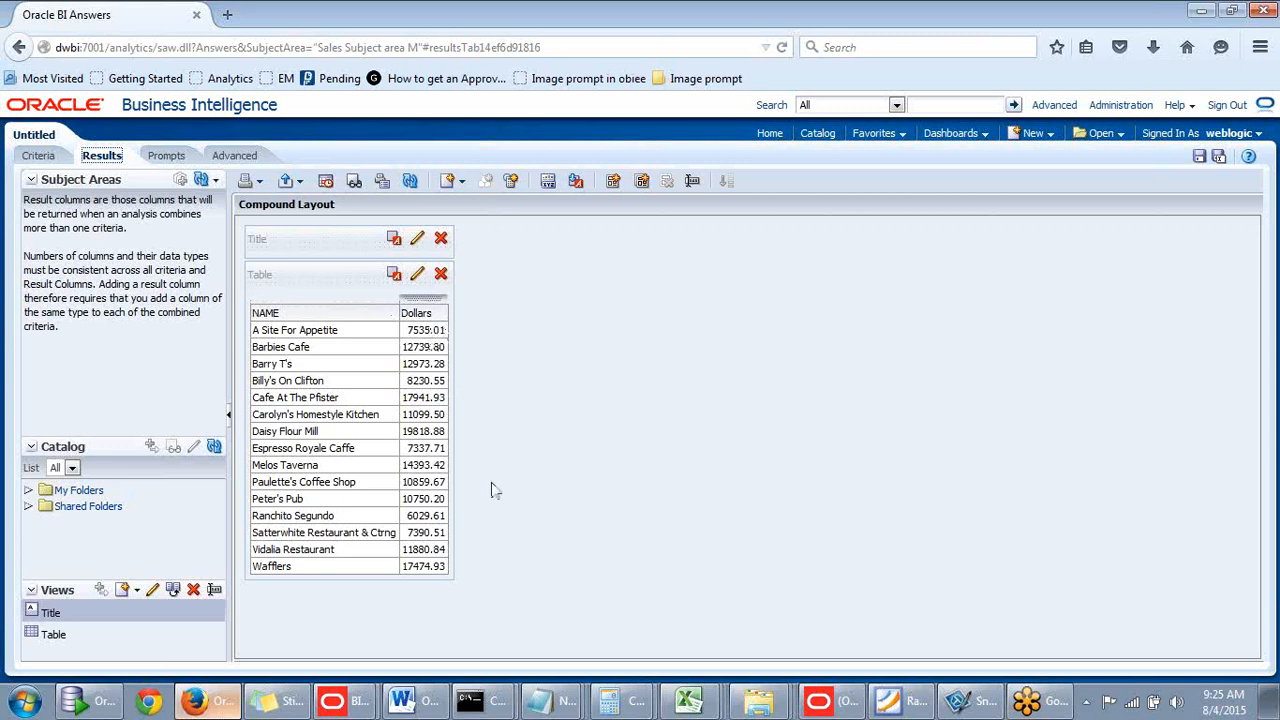
click(38, 160)
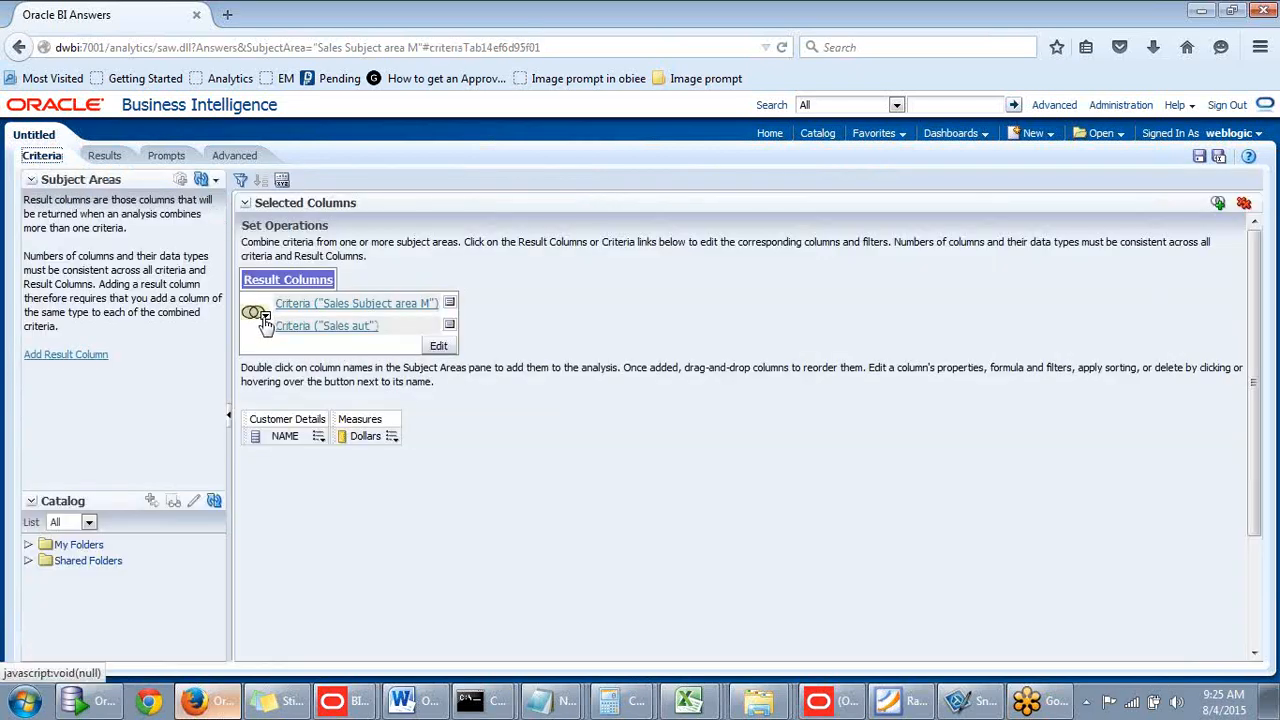
- Switch the set operation to Union All and review the results with repeated customers
click(265, 316)
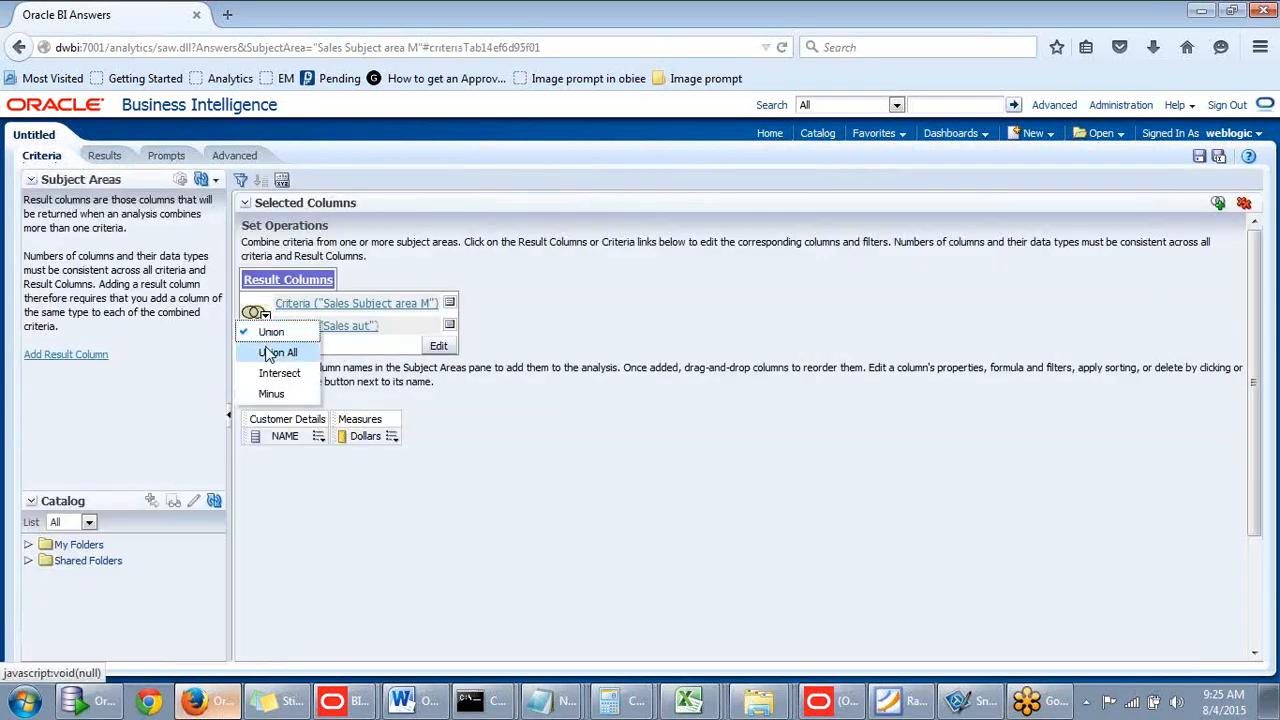
click(268, 353)
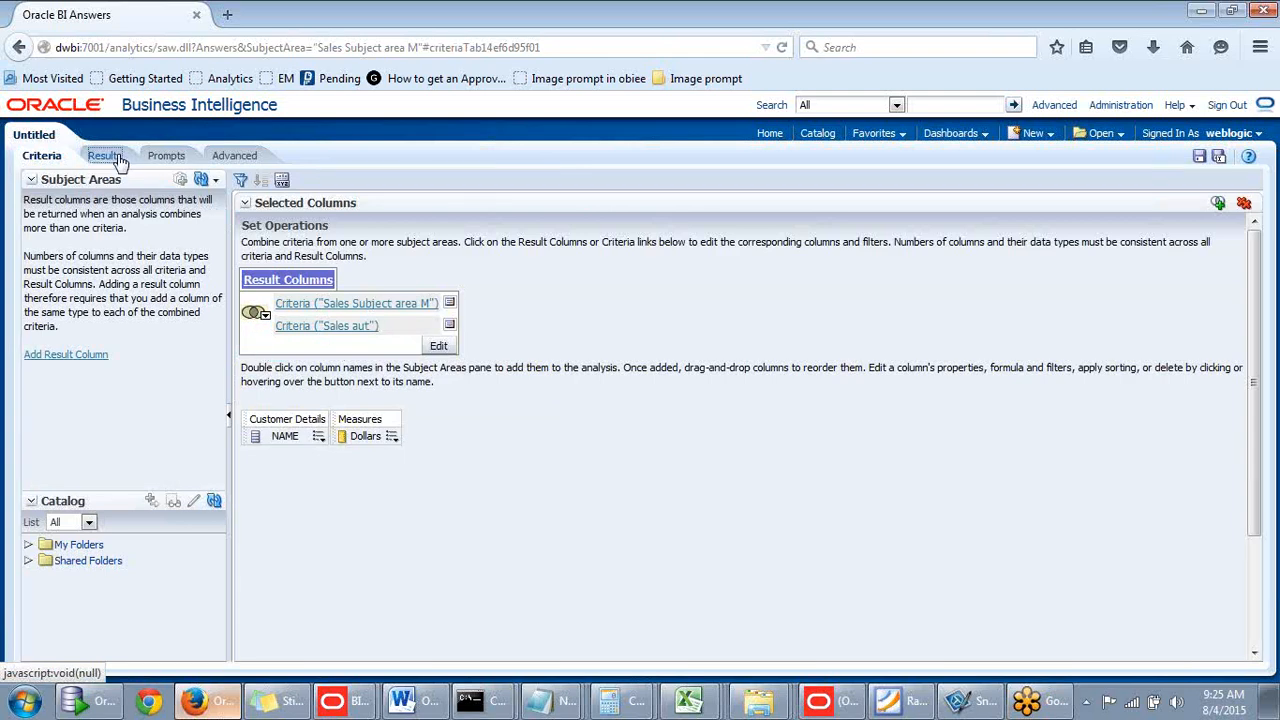
click(114, 159)
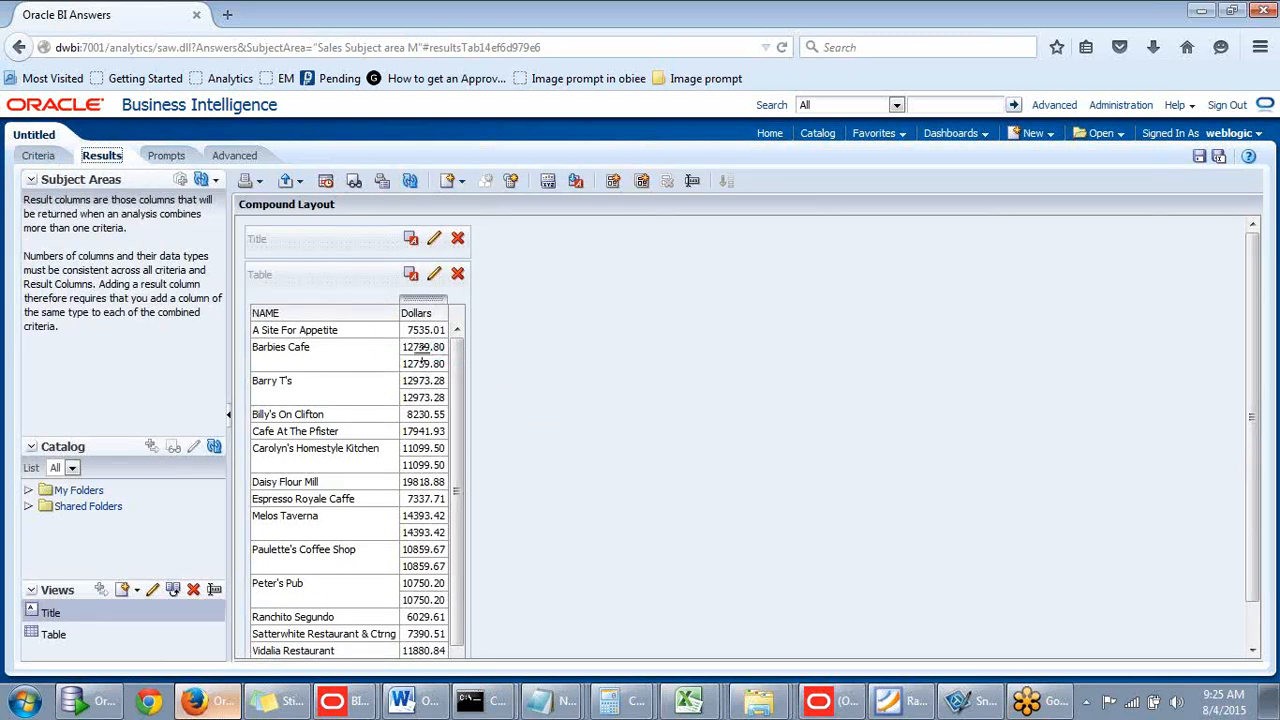
scroll(459, 432, down, 1)
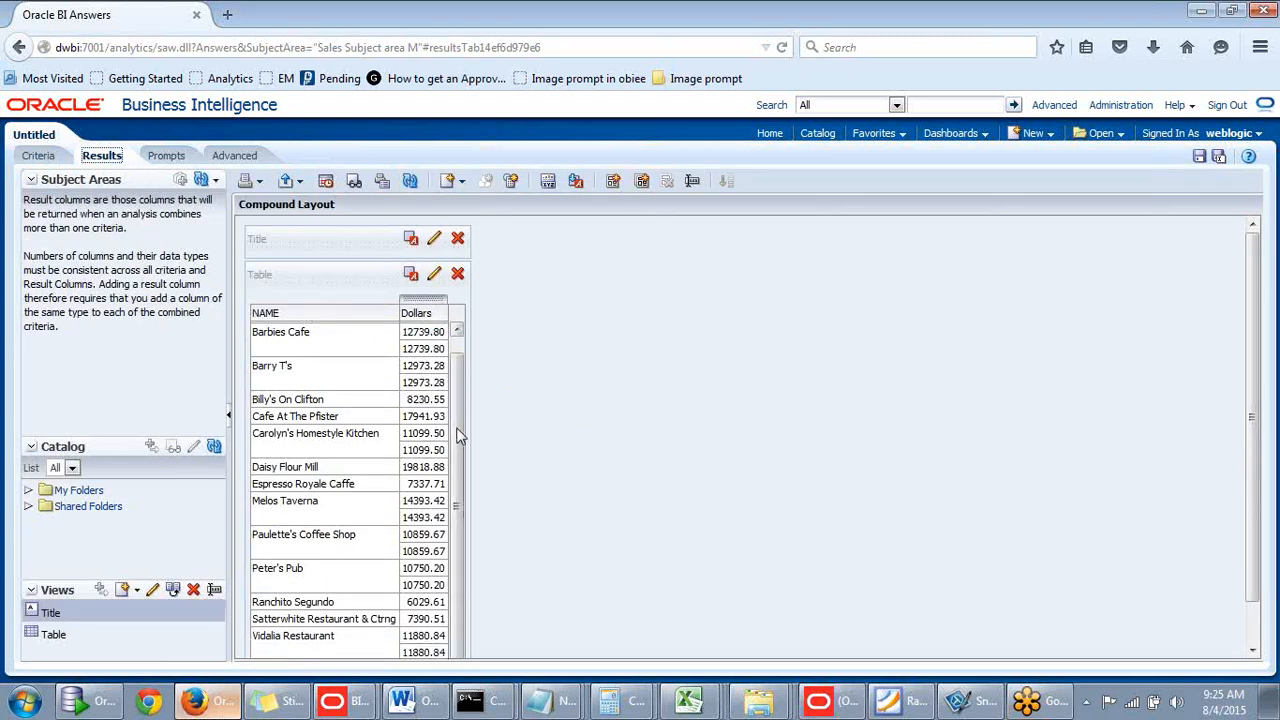
scroll(465, 360, up, 1)
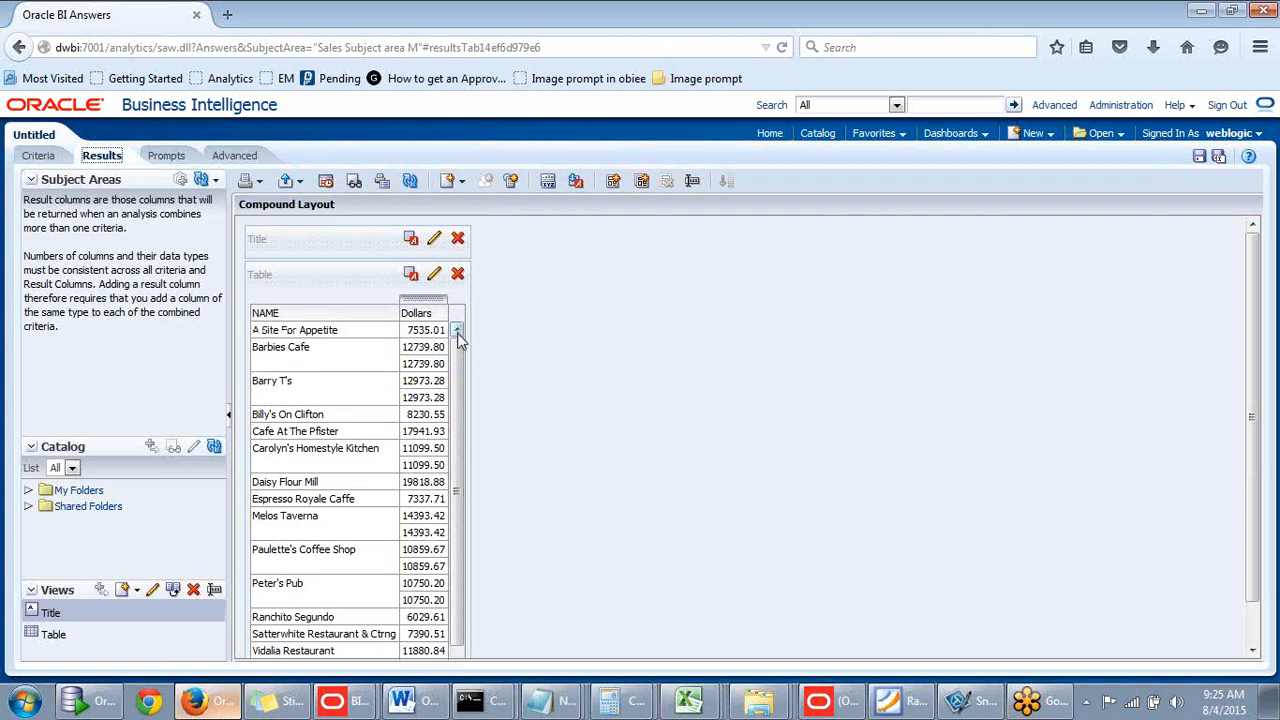
- Restore Union and view the deduplicated list of 15 customers
click(19, 49)
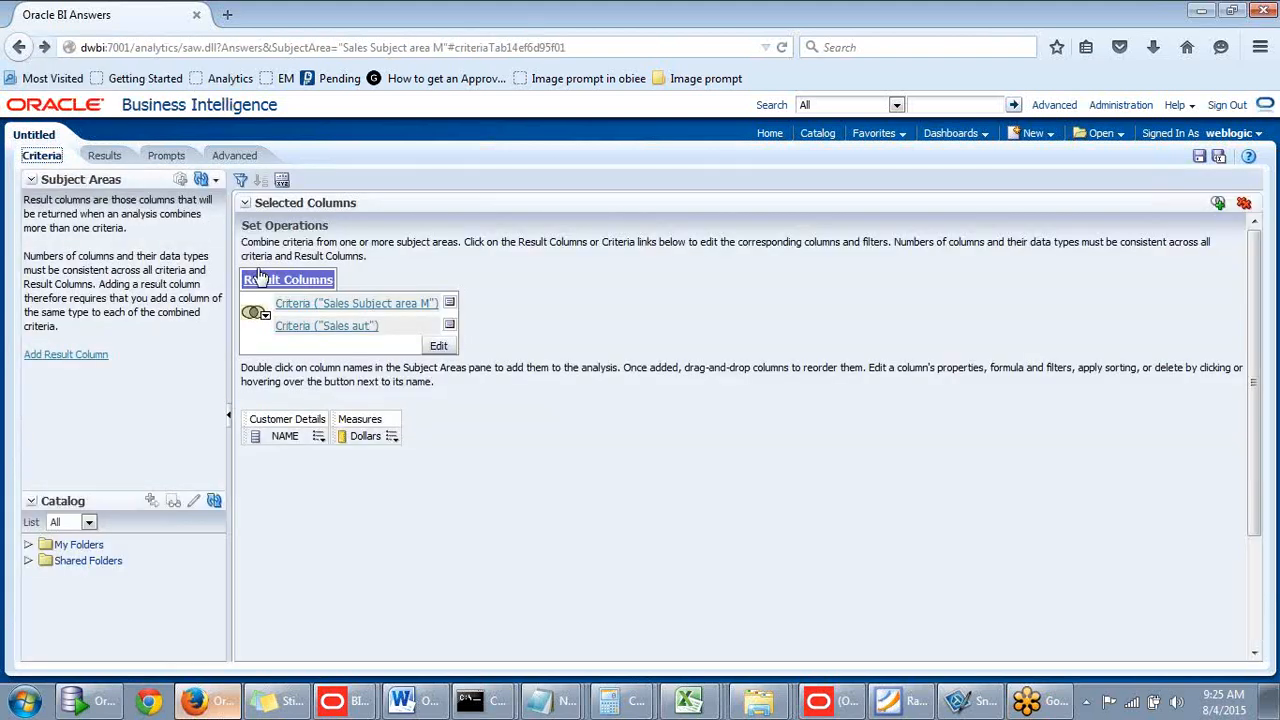
click(265, 314)
click(272, 336)
click(98, 159)
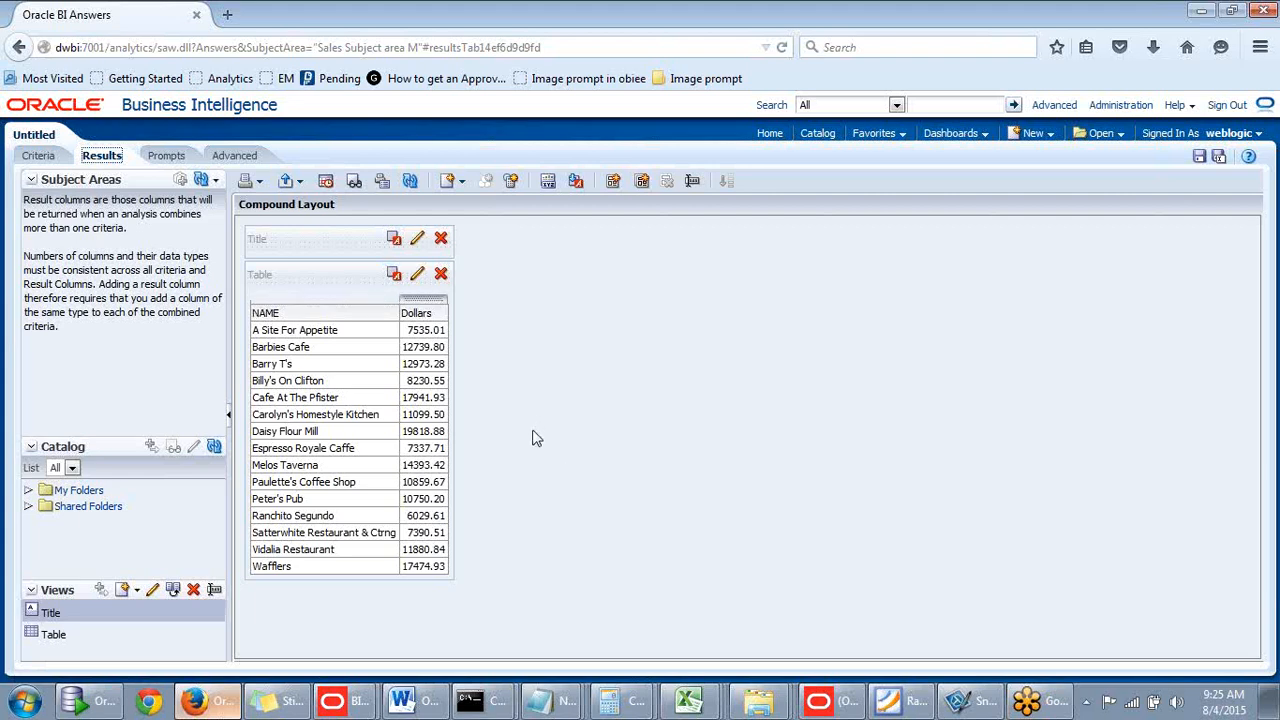
- Switch the set operation to Minus and view the five remaining customers with their Dollars
click(39, 155)
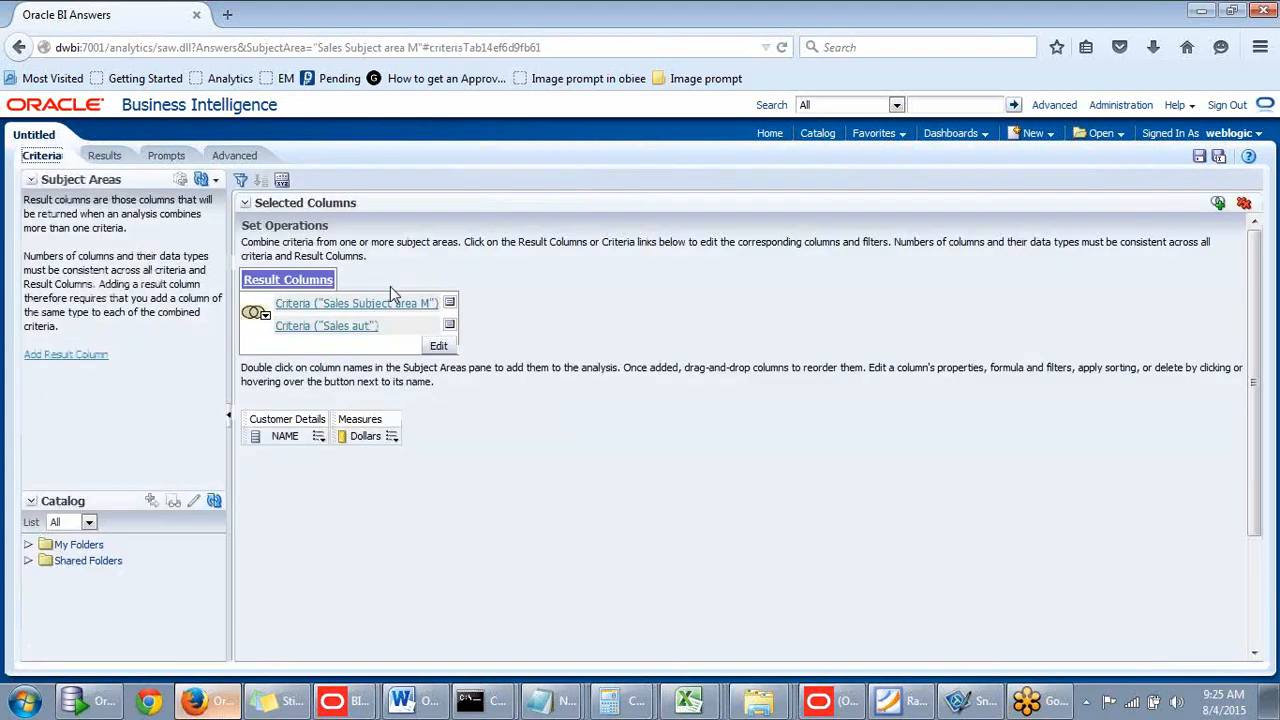
click(265, 318)
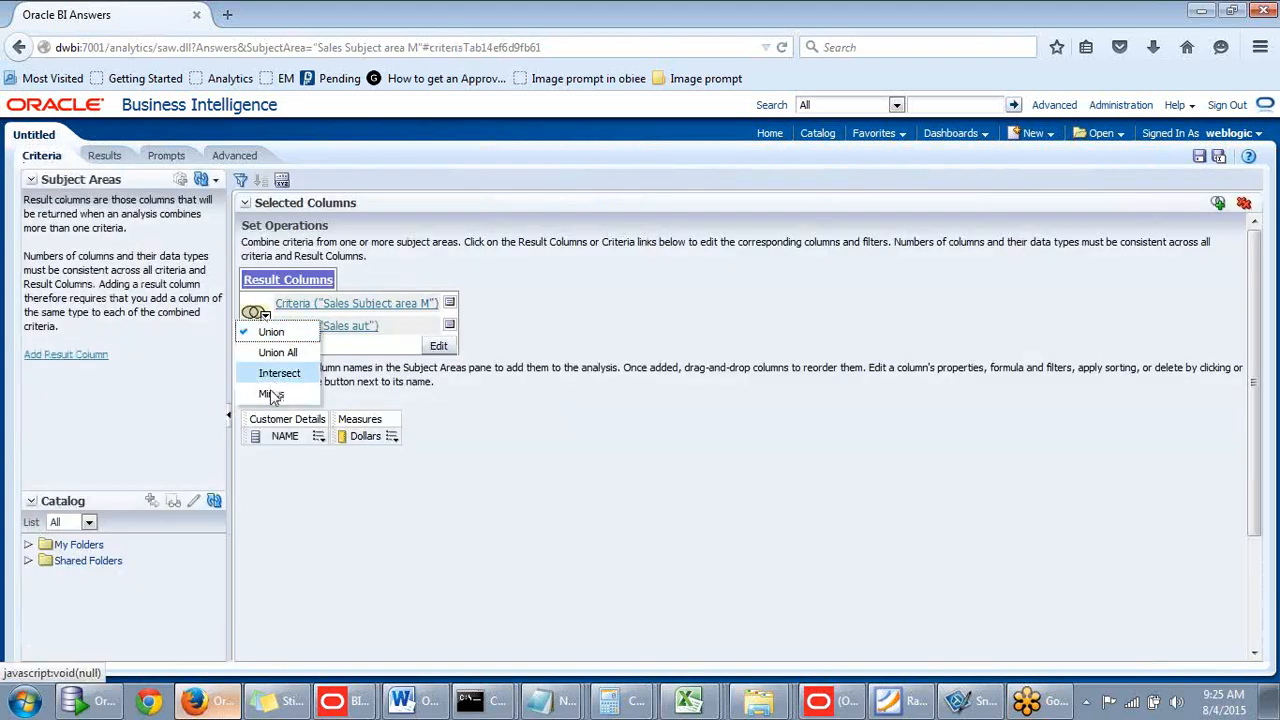
click(104, 157)
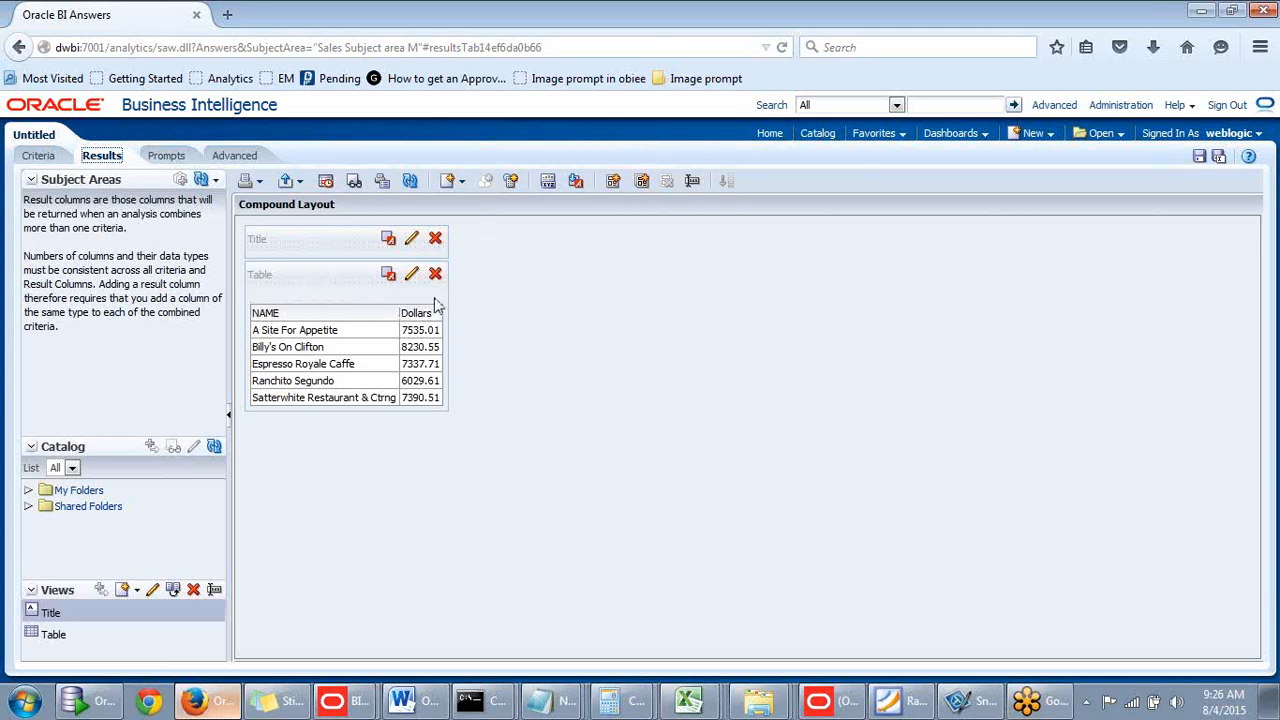
mouse_move(428, 300)
click(685, 700)
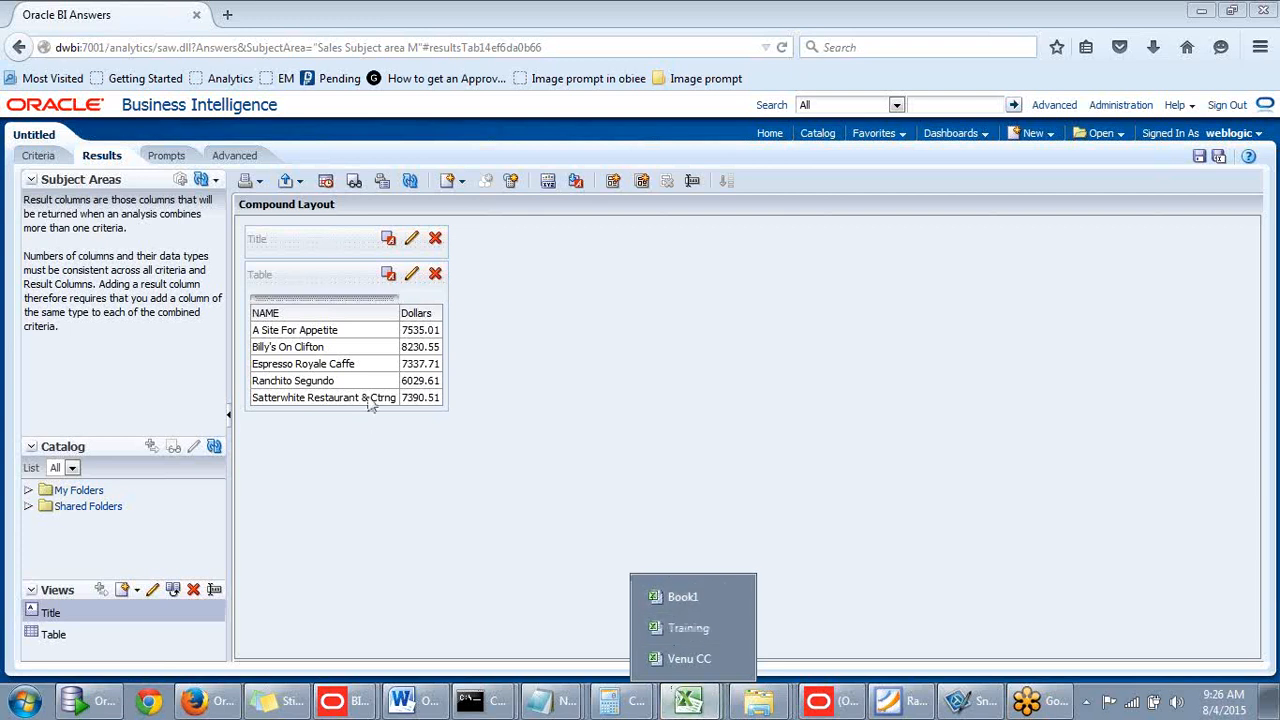
click(783, 555)
click(687, 699)
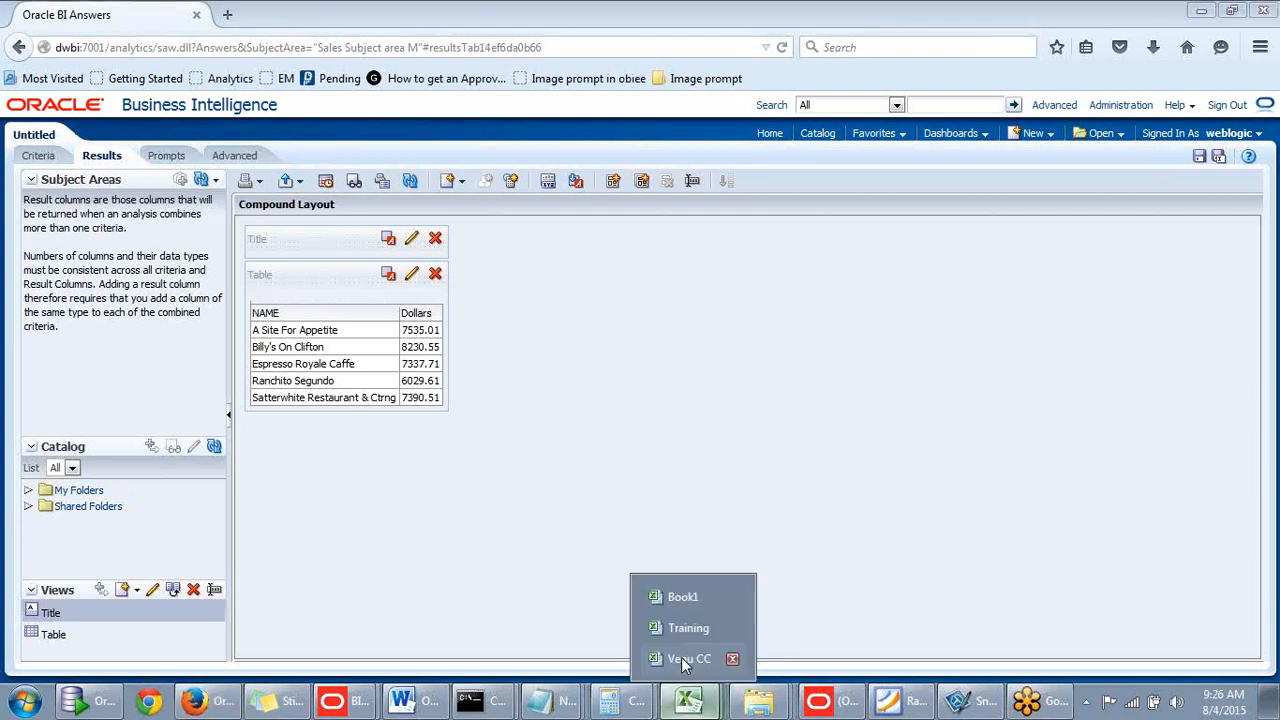
click(709, 599)
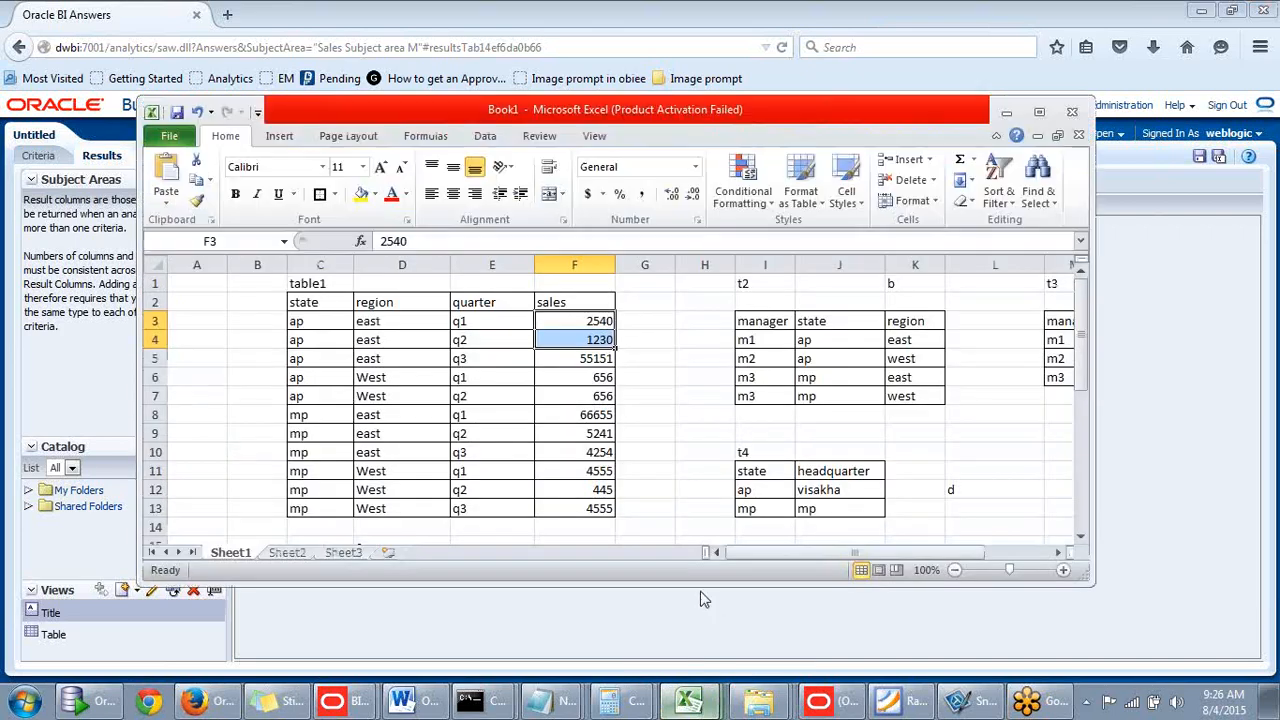
mouse_move(783, 554)
mouse_down()
mouse_move(800, 554)
mouse_move(774, 553)
mouse_up()
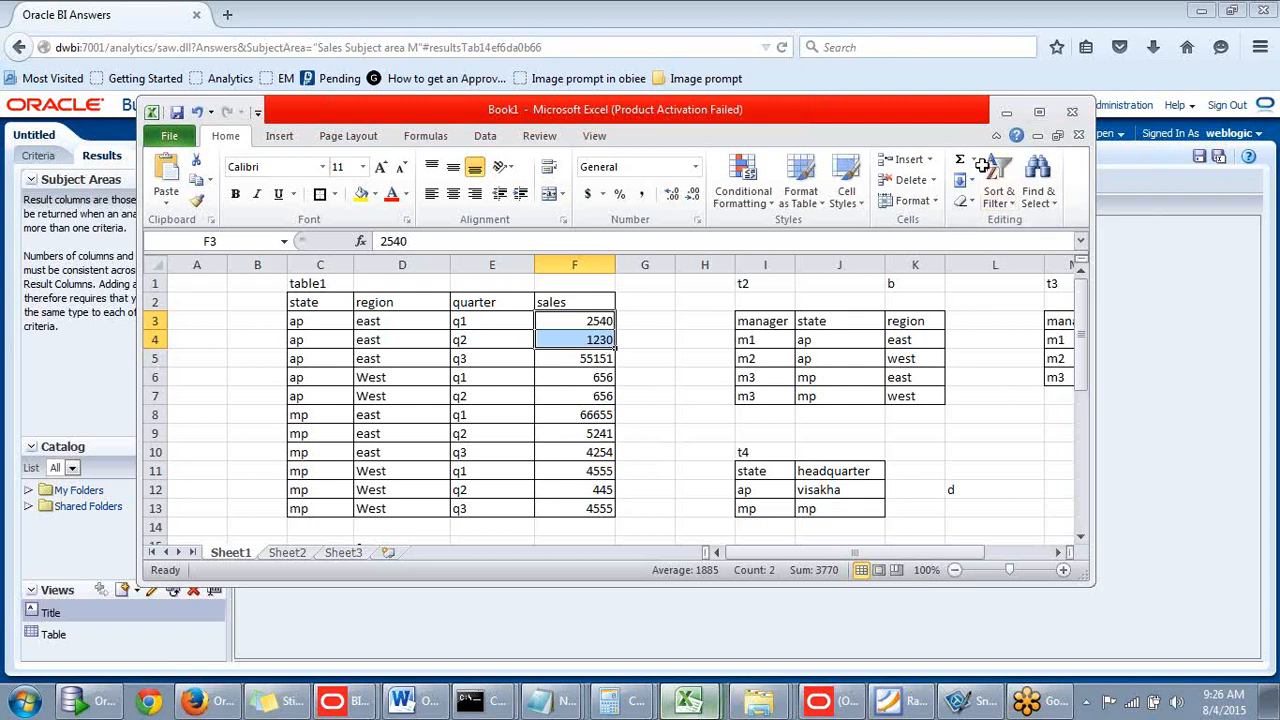
click(659, 373)
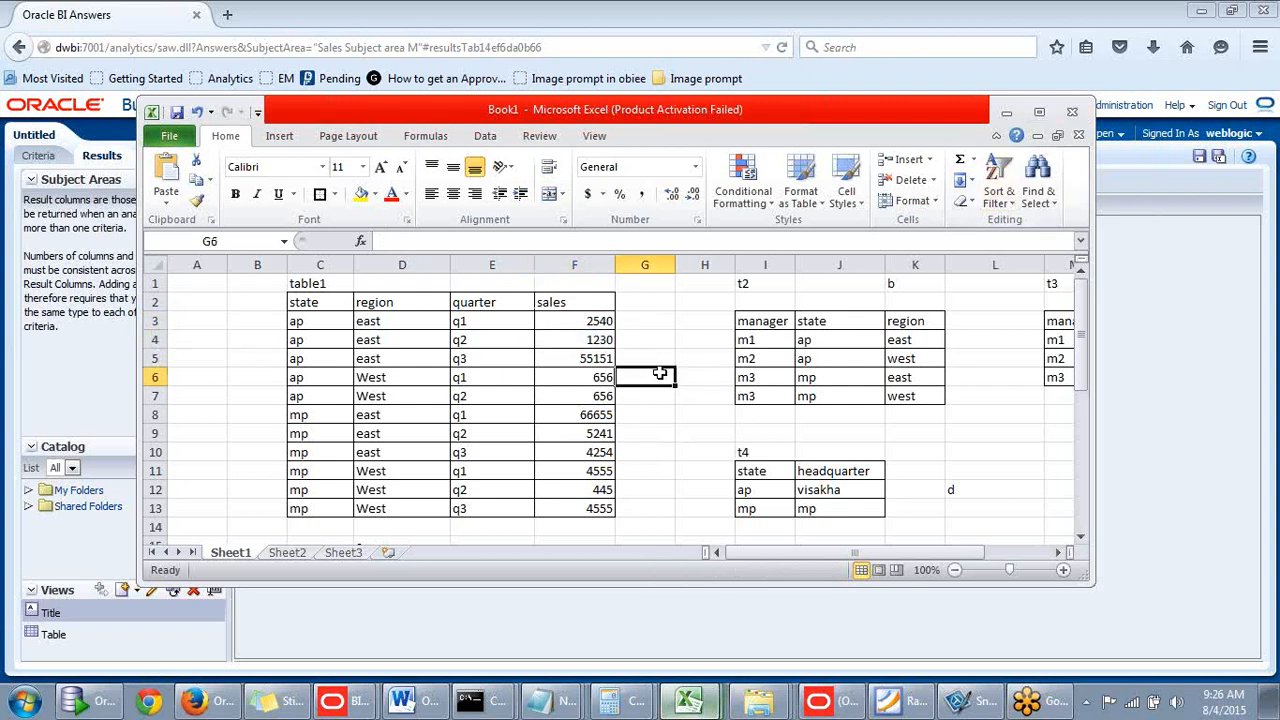
click(604, 452)
click(654, 321)
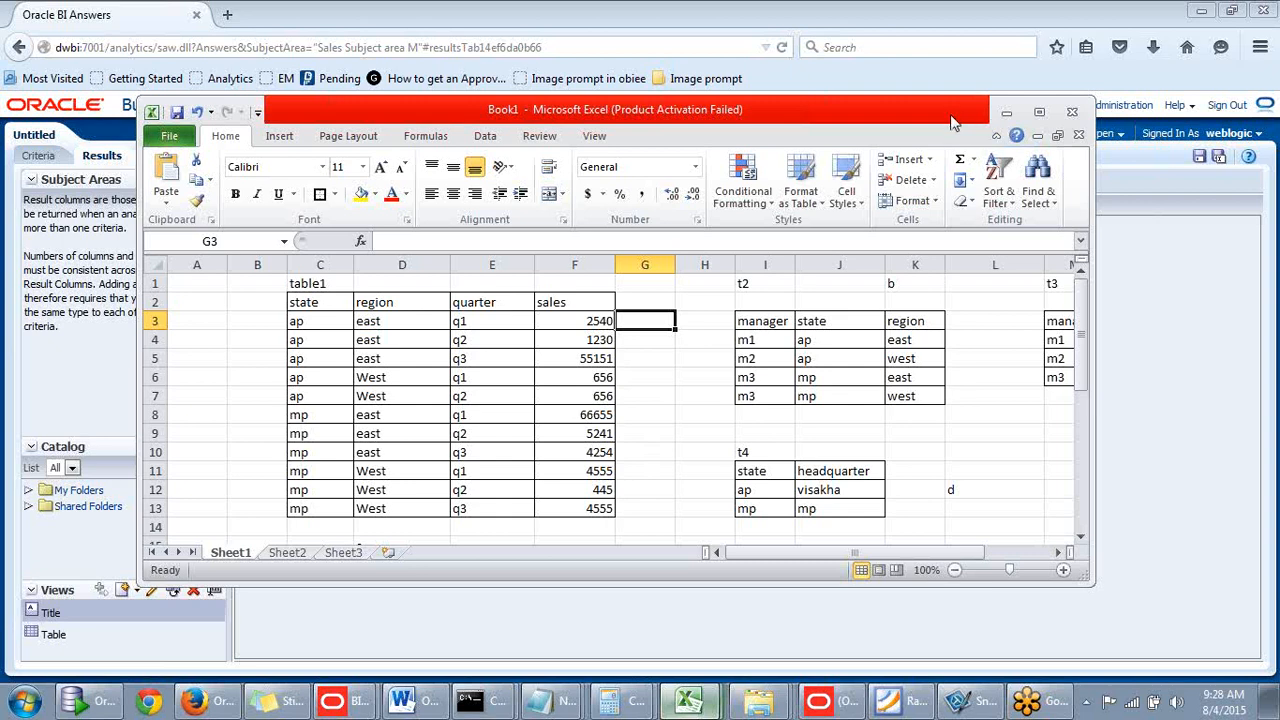
drag(957, 119, 966, 129)
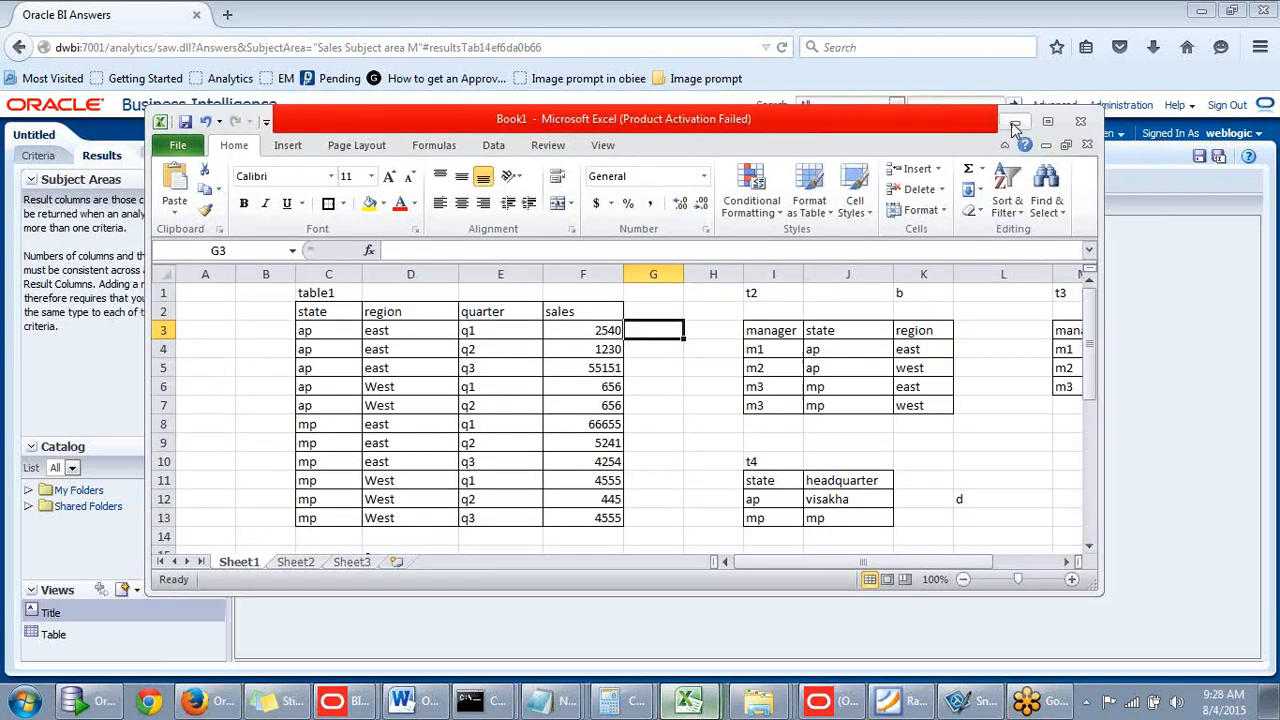
click(1015, 123)
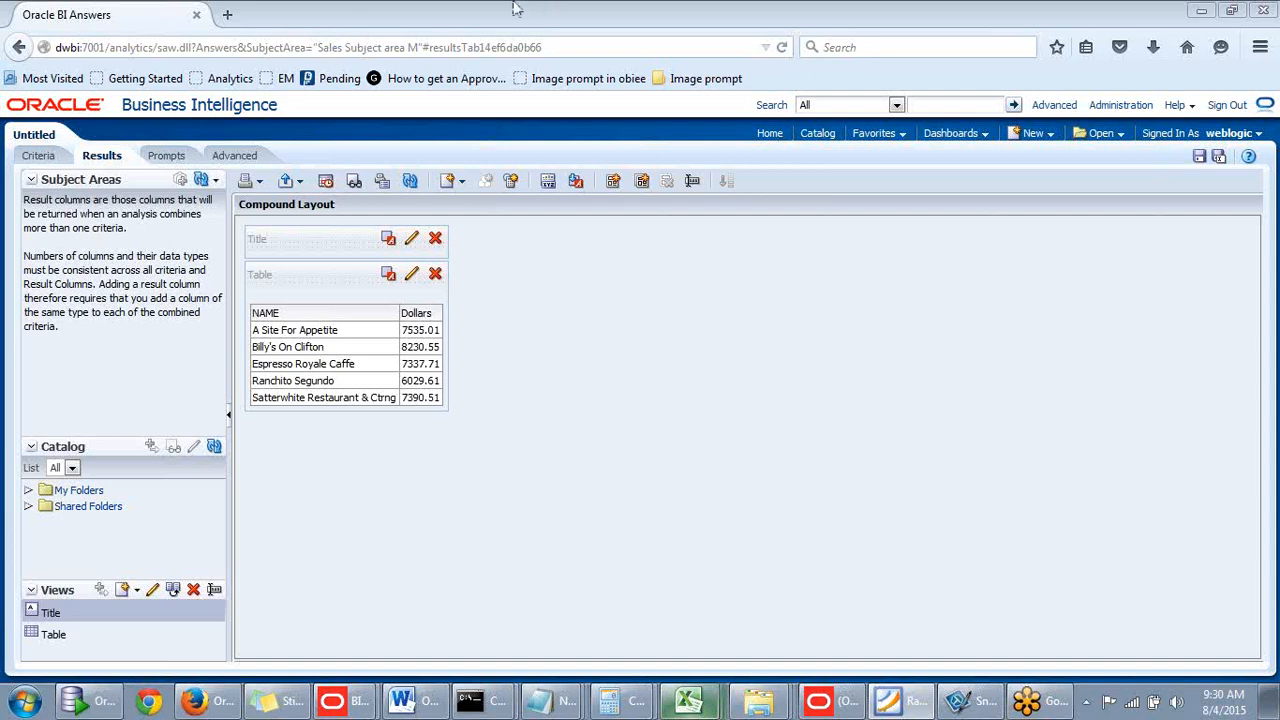
- Bring the browser window showing the analysis results to the front
click(239, 21)
- Open a new tab and select the dwbi:7001 host in the analysis page's address
click(229, 16)
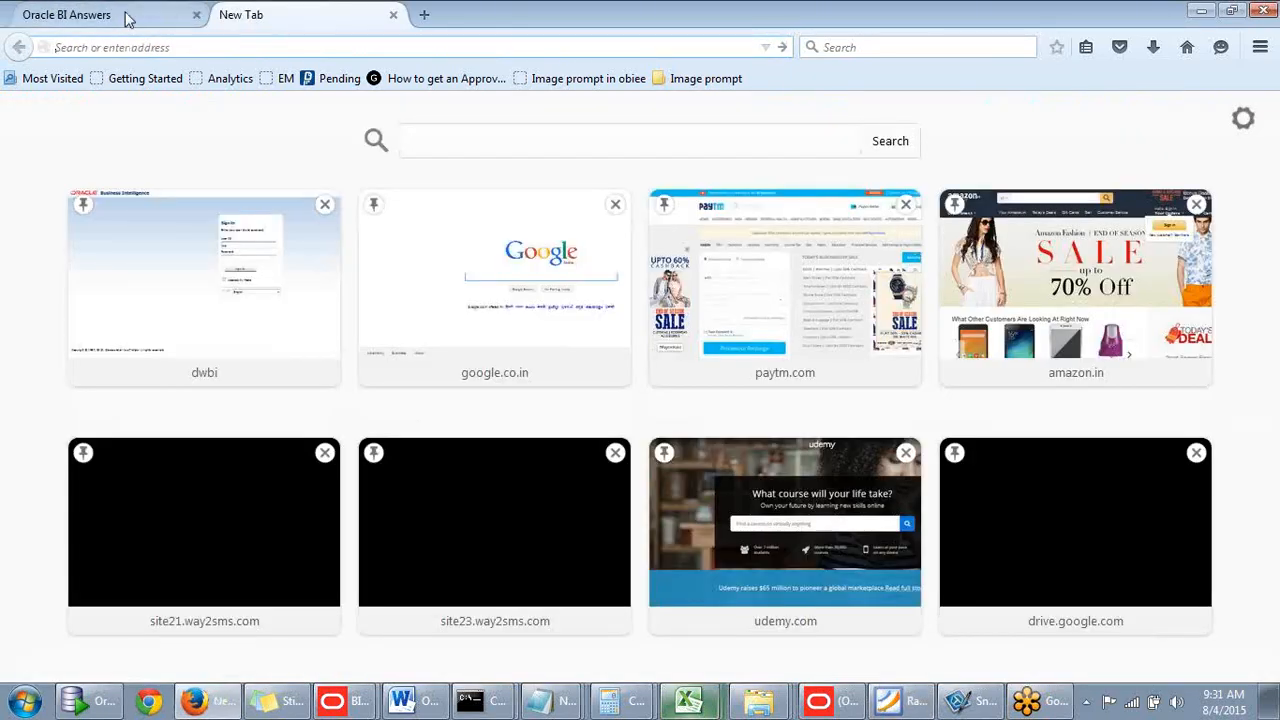
click(127, 20)
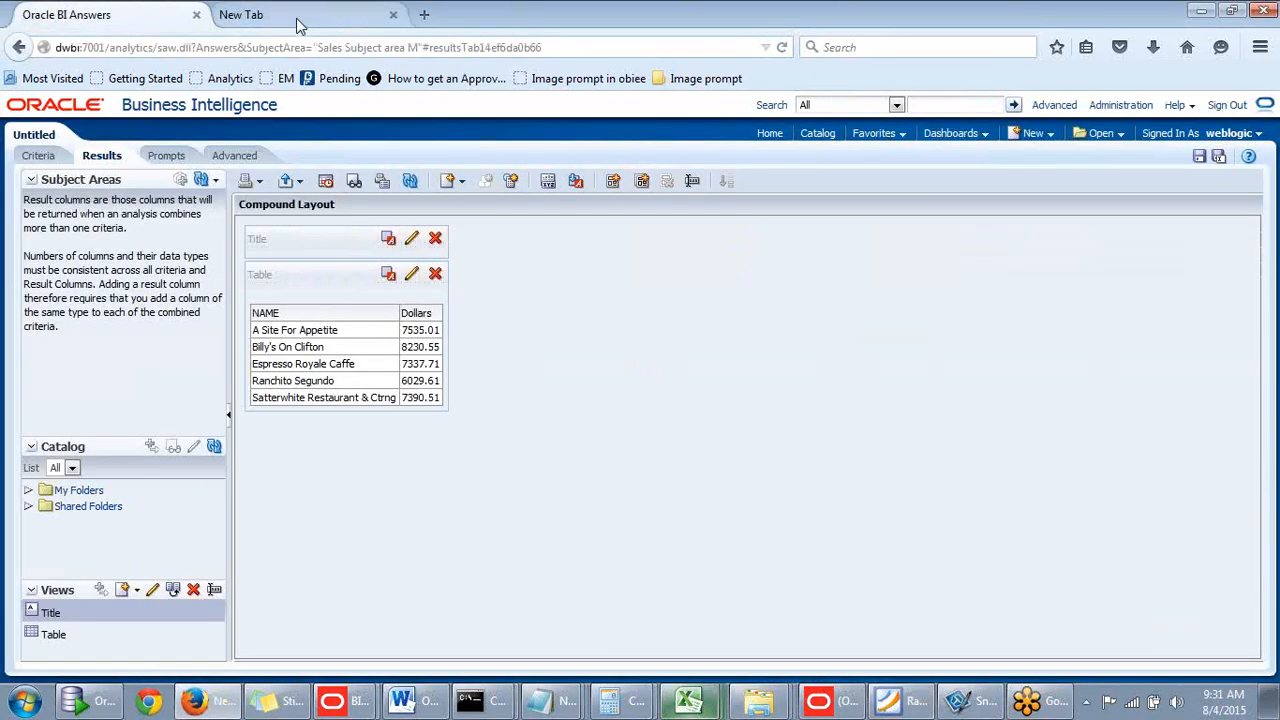
click(305, 25)
click(143, 28)
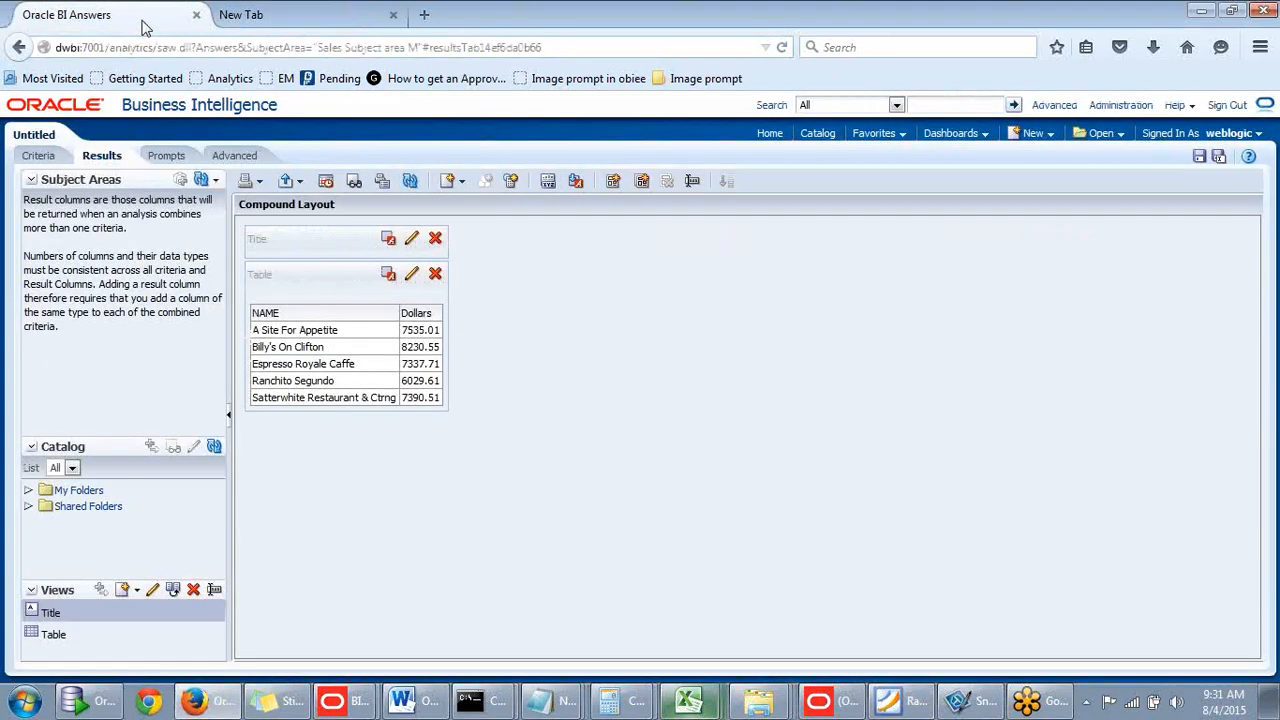
click(258, 20)
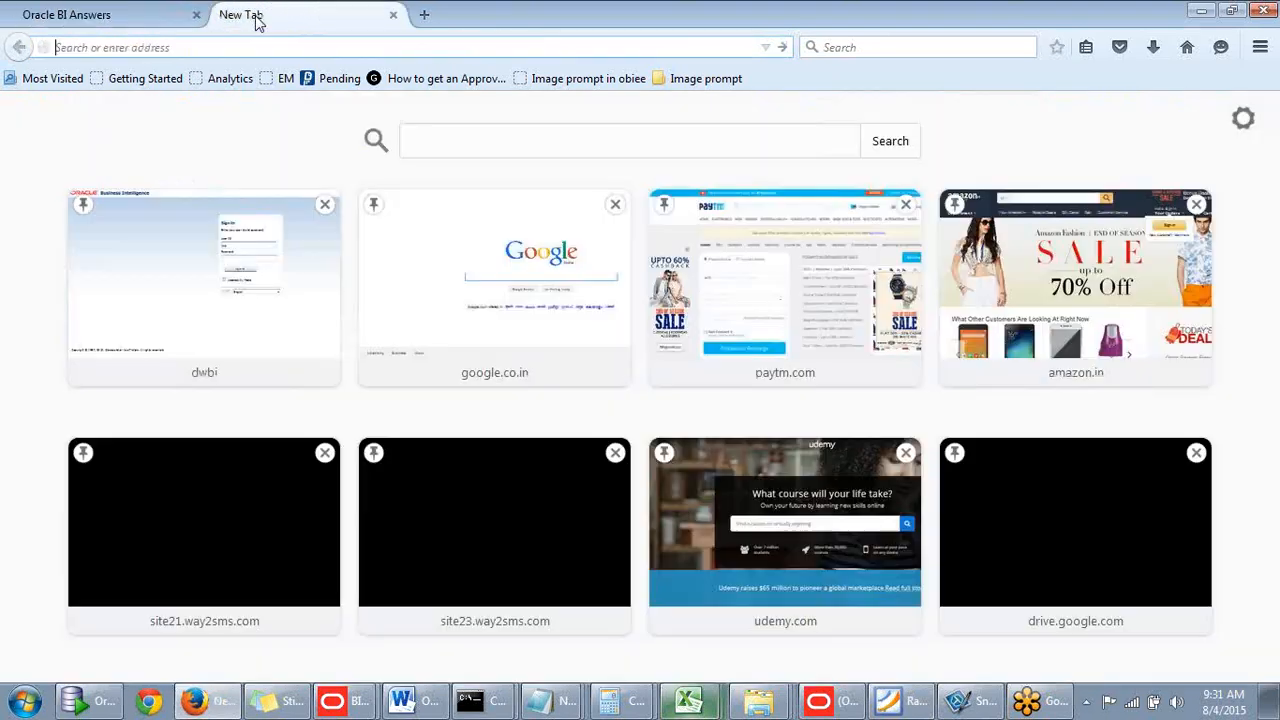
click(163, 16)
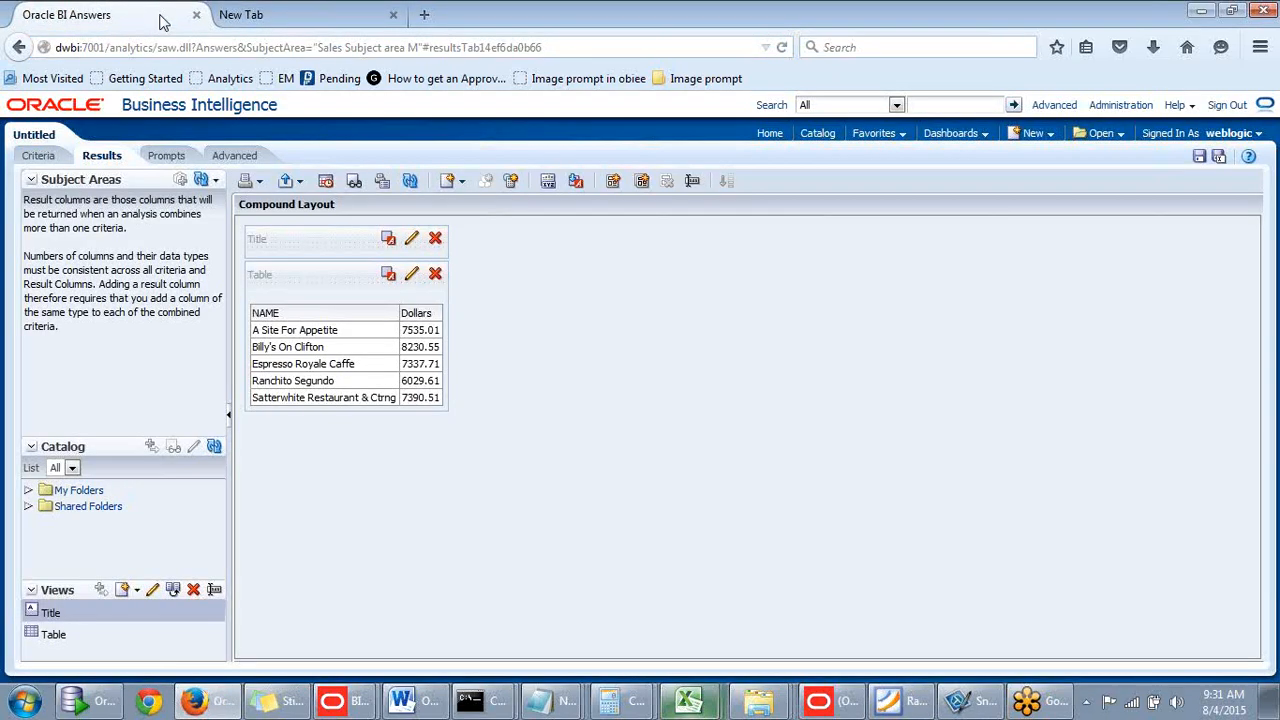
click(111, 47)
click(111, 47)
drag(111, 47, 42, 47)
key(ctrl+c)
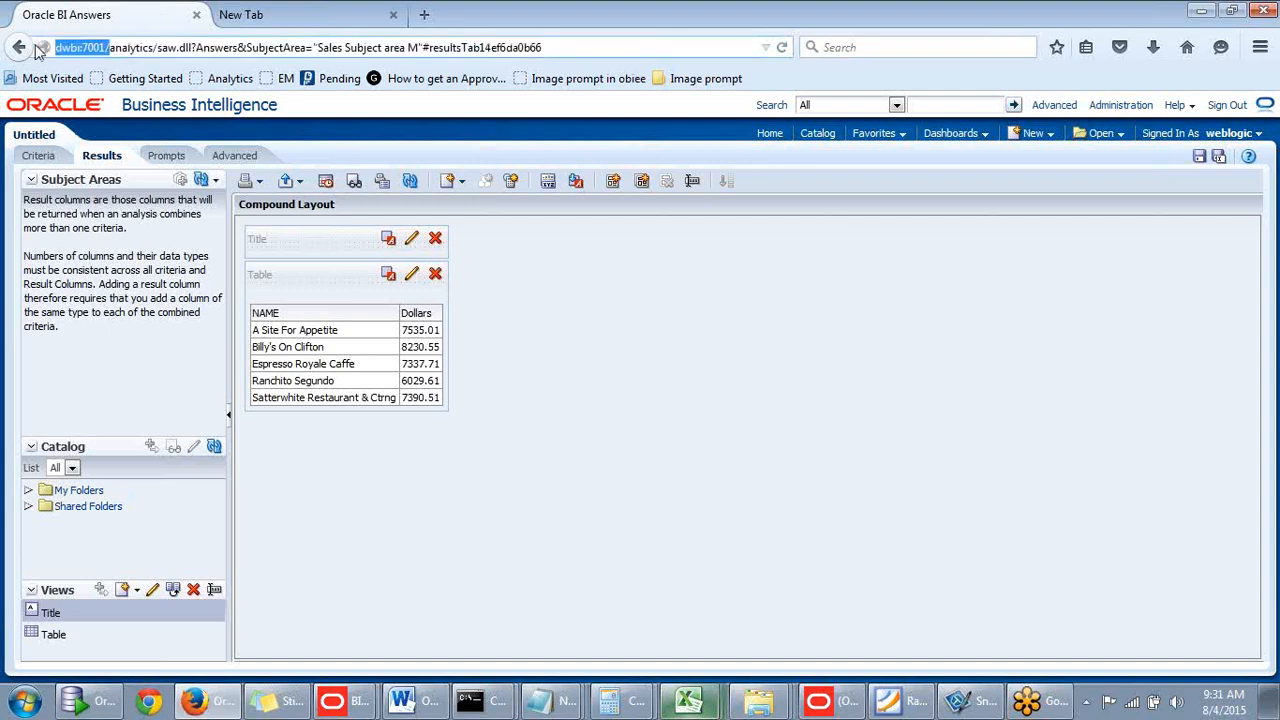
- Paste the host into the new tab and load dwbi:7001/console/
click(266, 17)
click(110, 15)
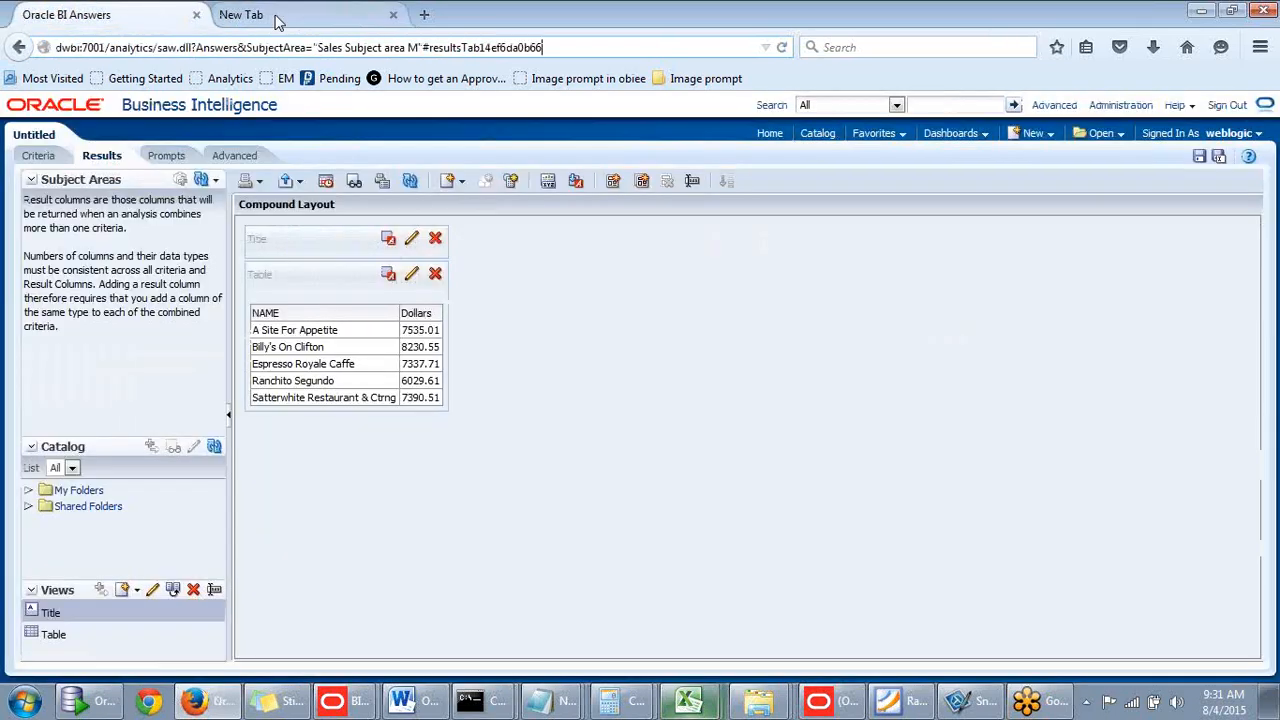
click(274, 18)
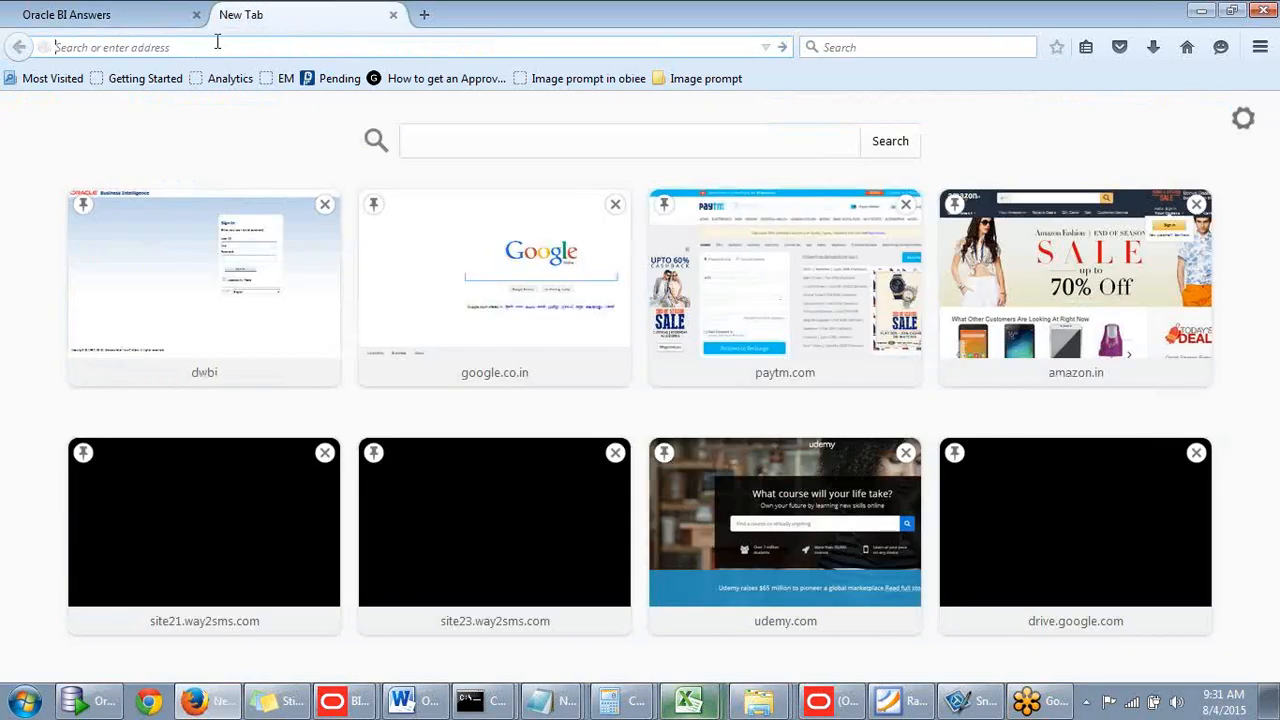
key(ctrl+v)
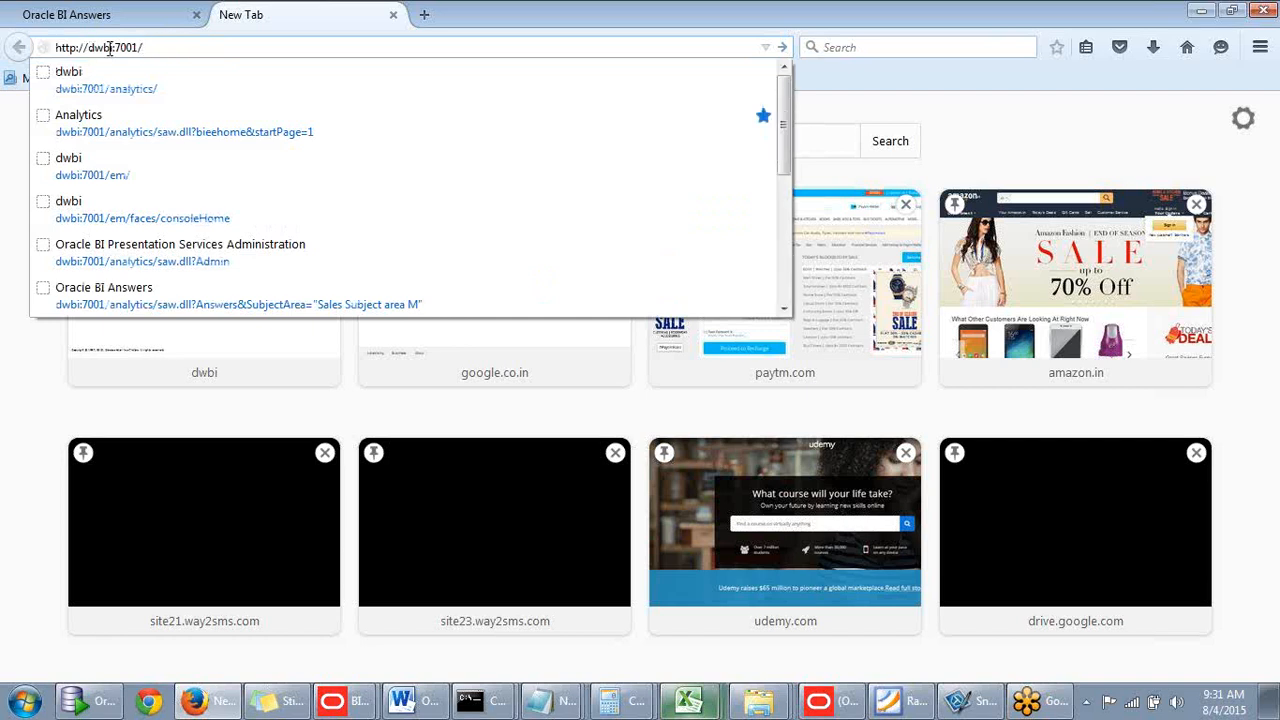
click(163, 47)
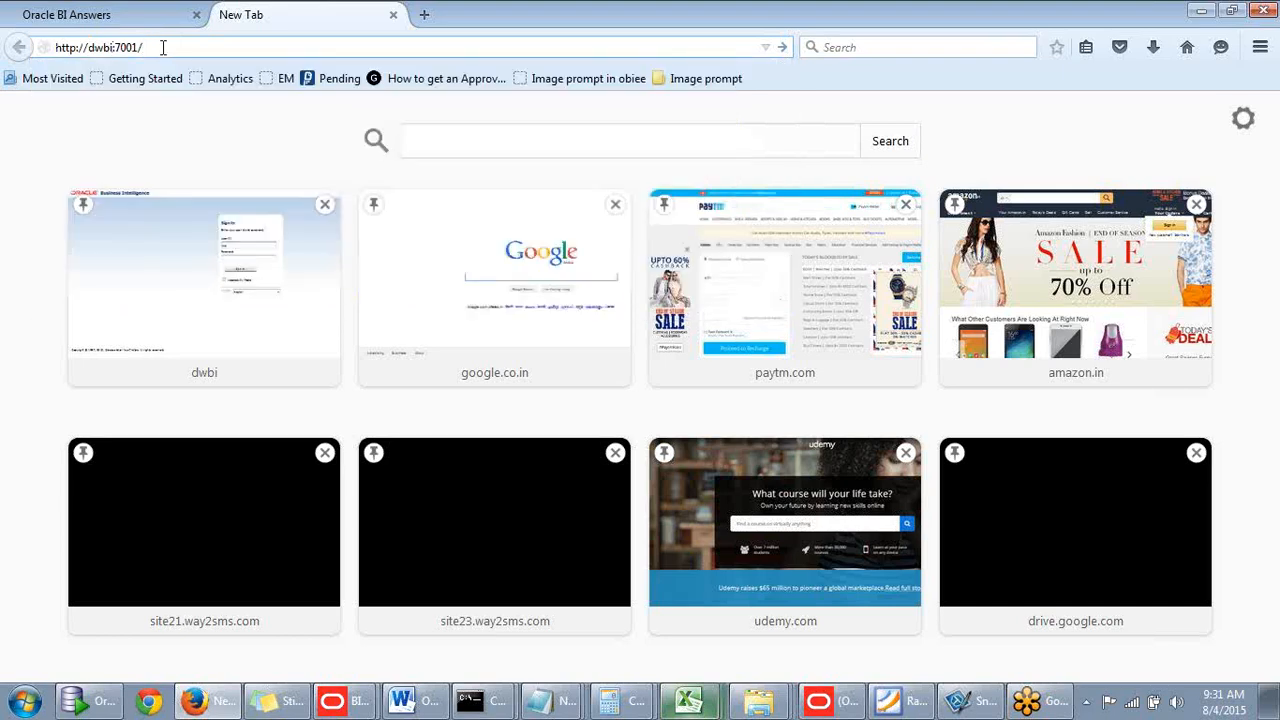
text(console/)
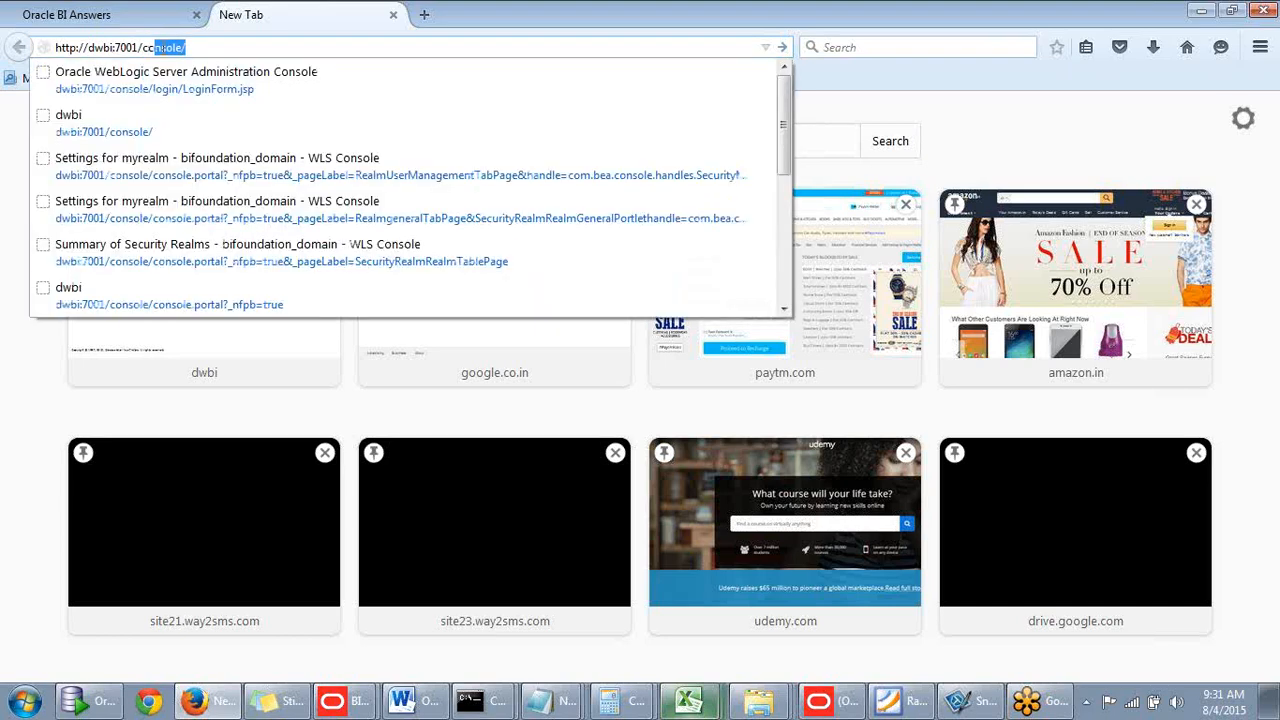
key(Return)
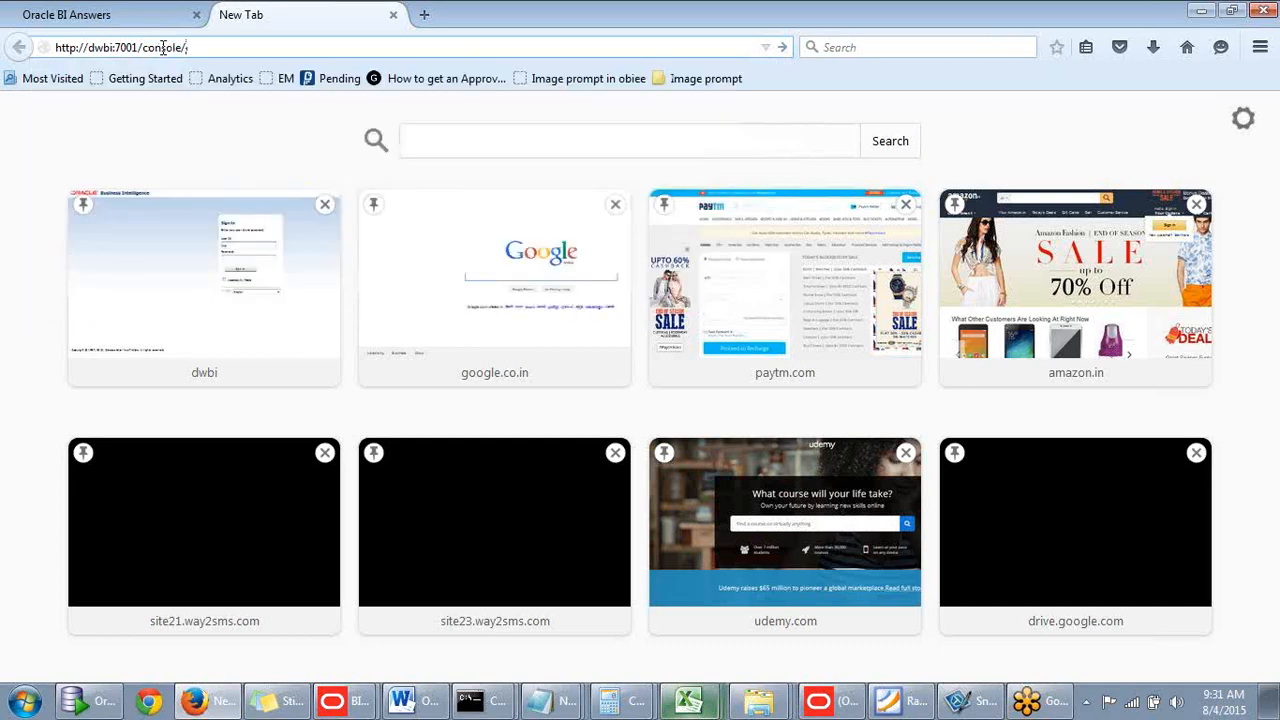
key(Return)
- Sign in to the console with the administrator user name and password
text(we)
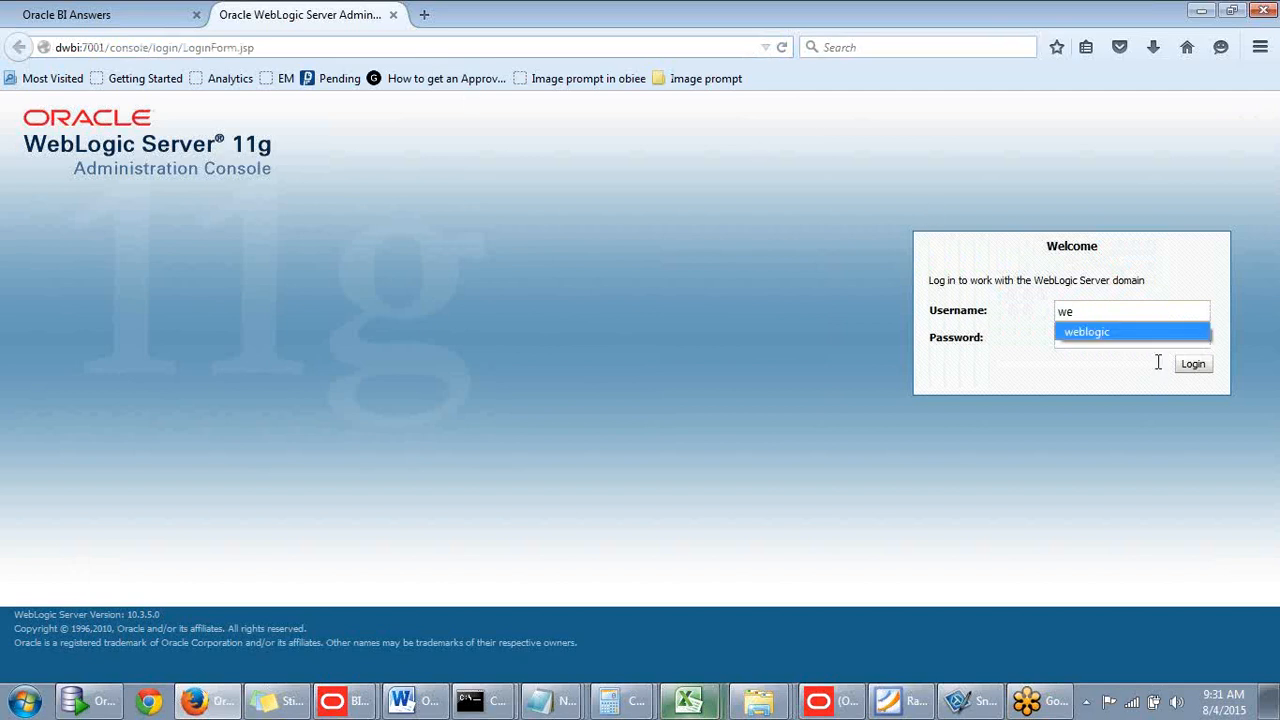
click(1121, 336)
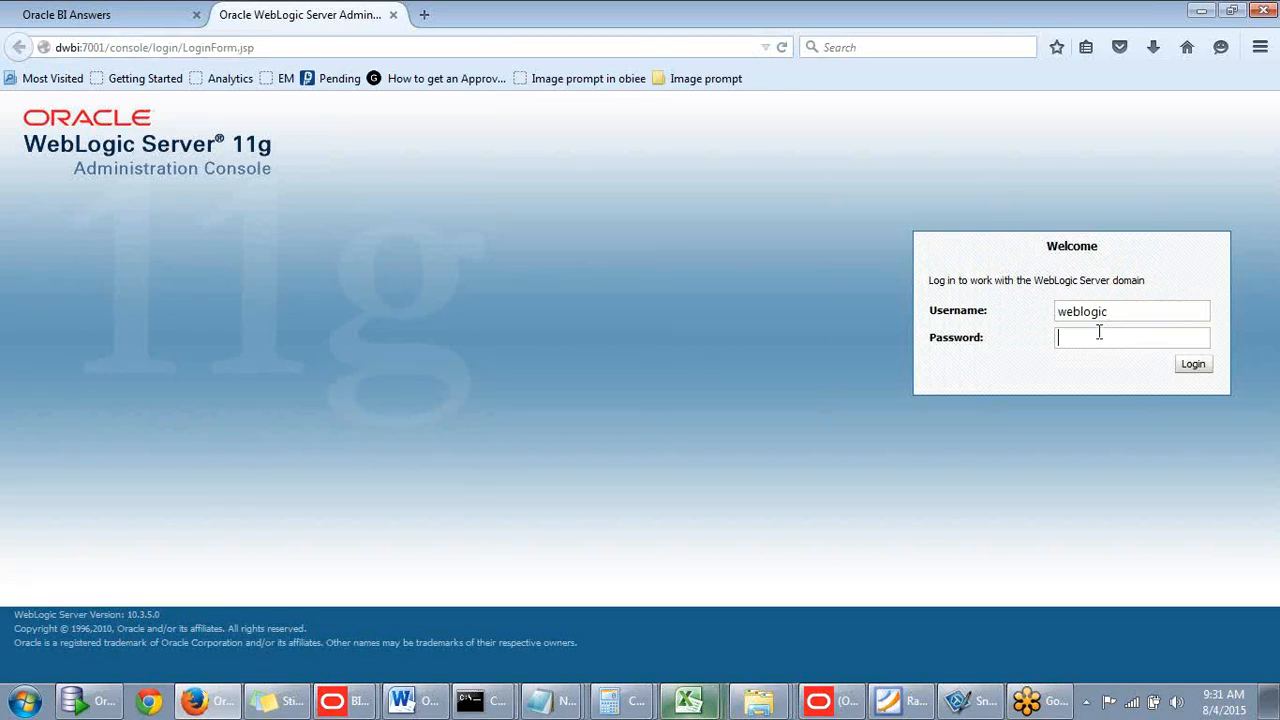
click(1099, 332)
text(●●●●●●)
key(Return)
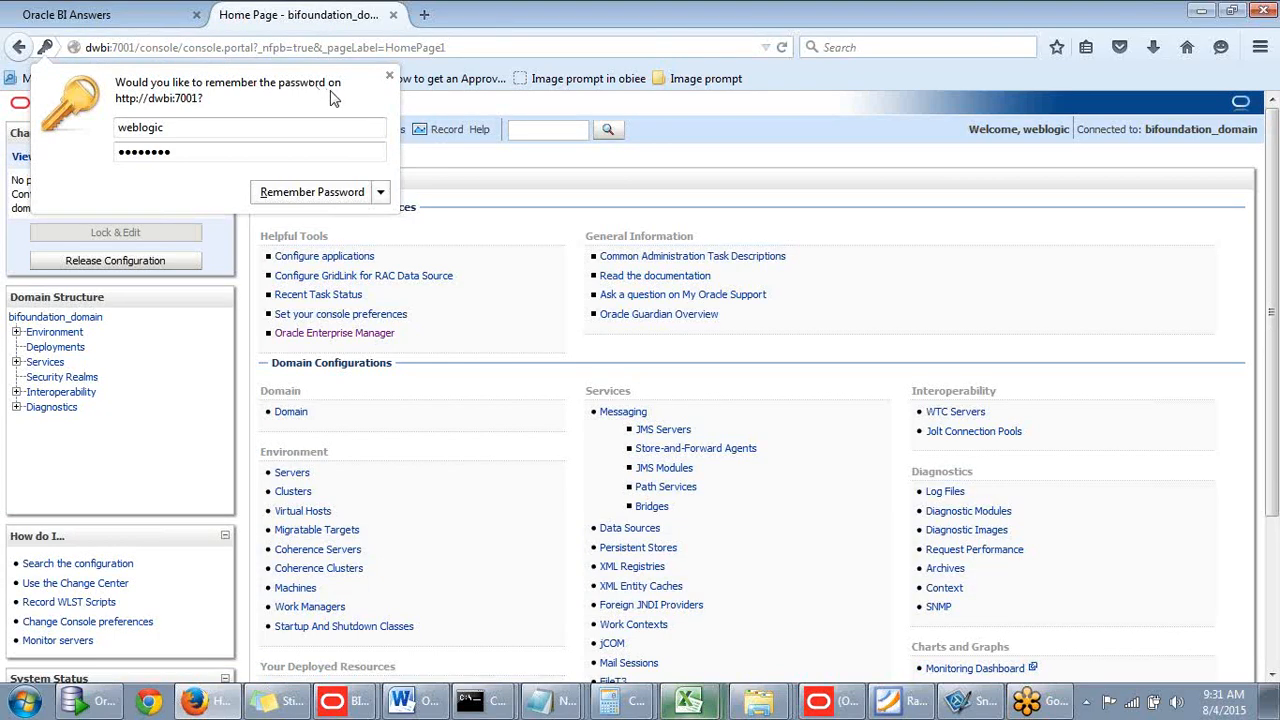
- Dismiss the remember-password prompt and open the Security Realms summary showing myrealm
click(438, 374)
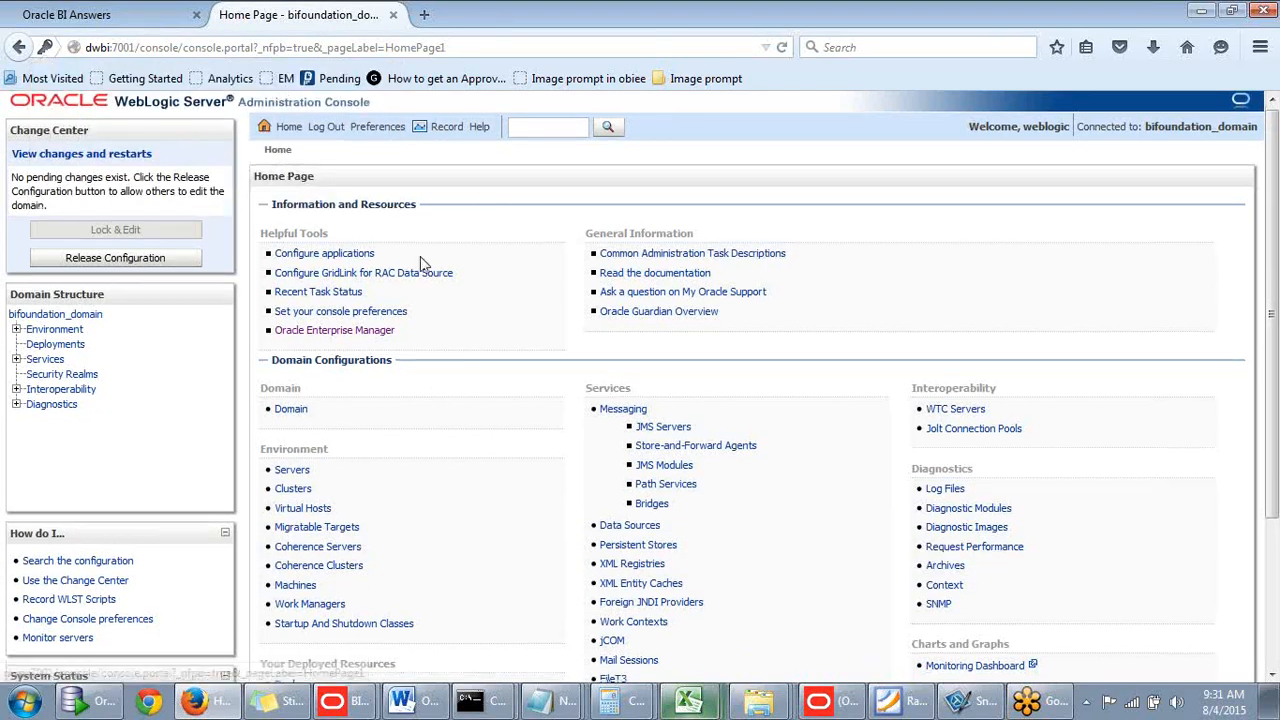
scroll(406, 251, down, 3)
scroll(260, 246, up, 3)
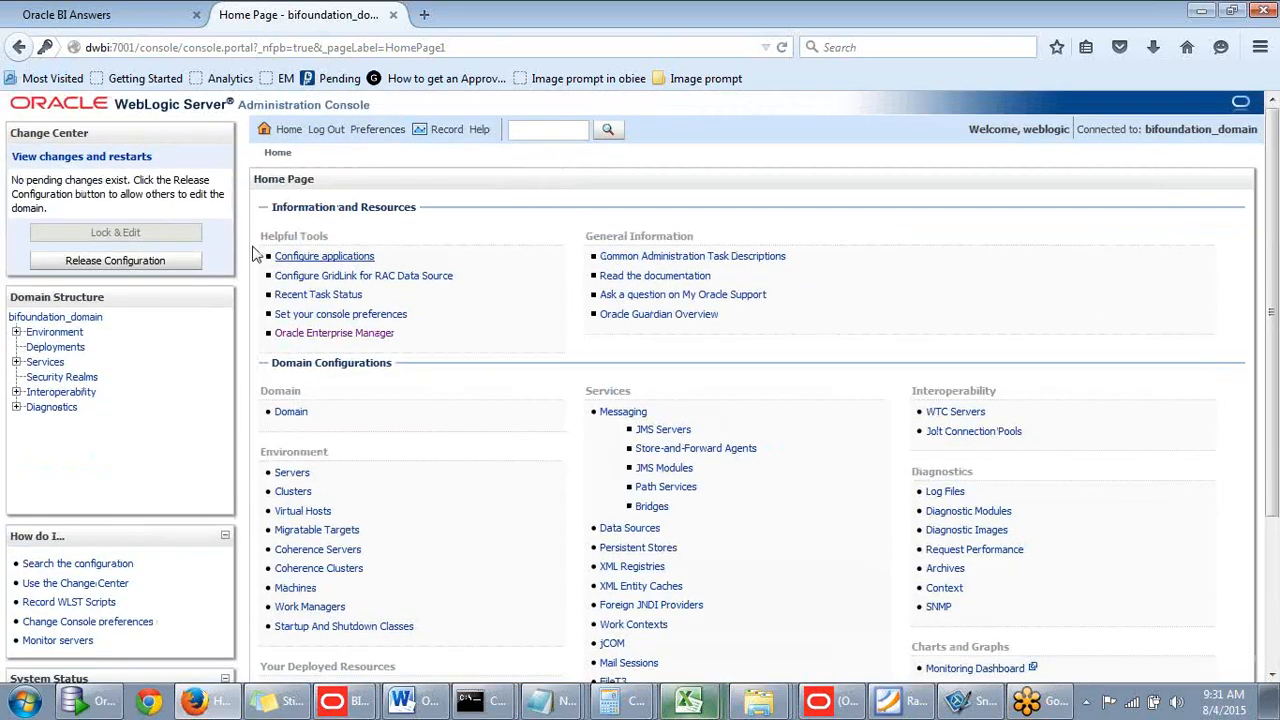
click(58, 384)
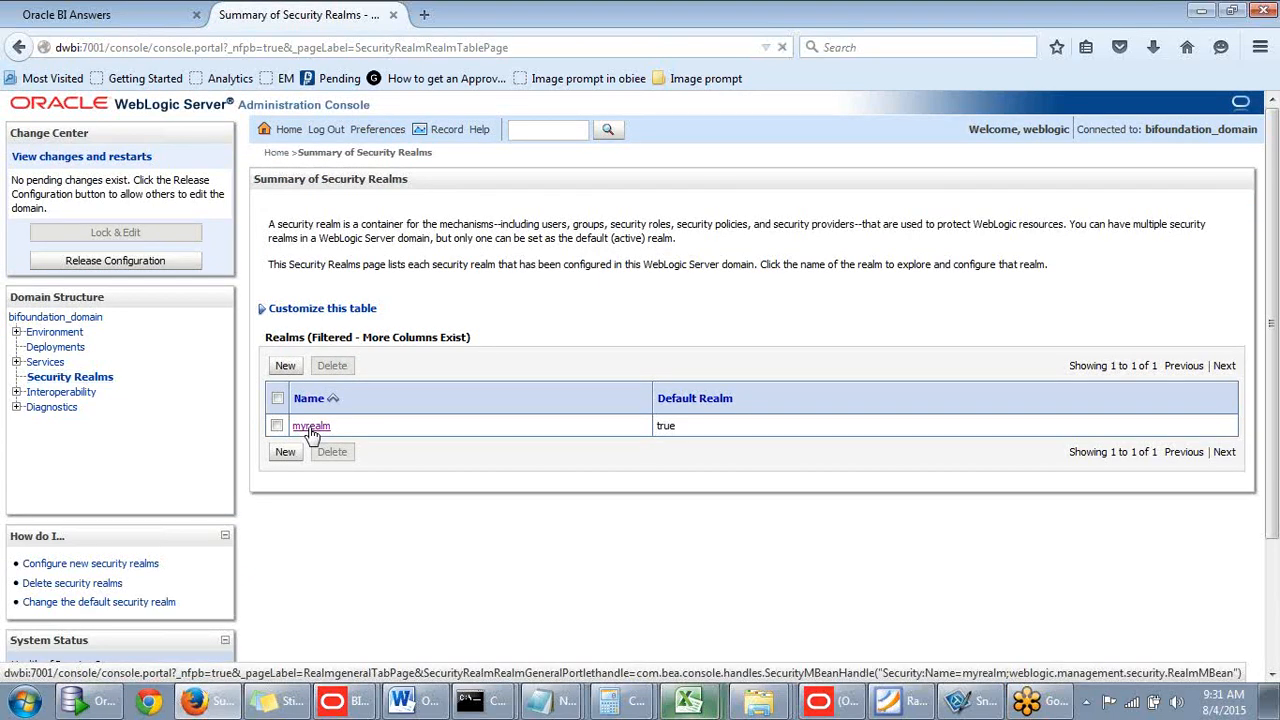
- Open myrealm's Users and Groups page to list its eight configured users
click(311, 428)
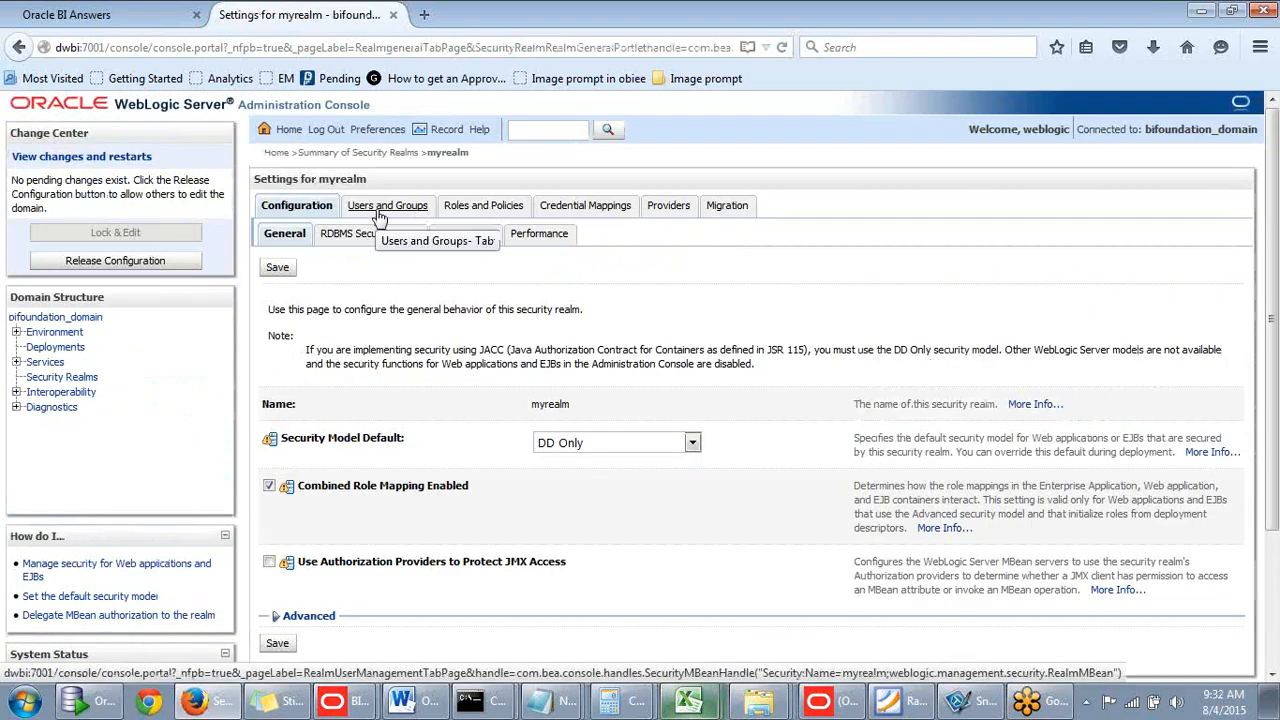
click(381, 216)
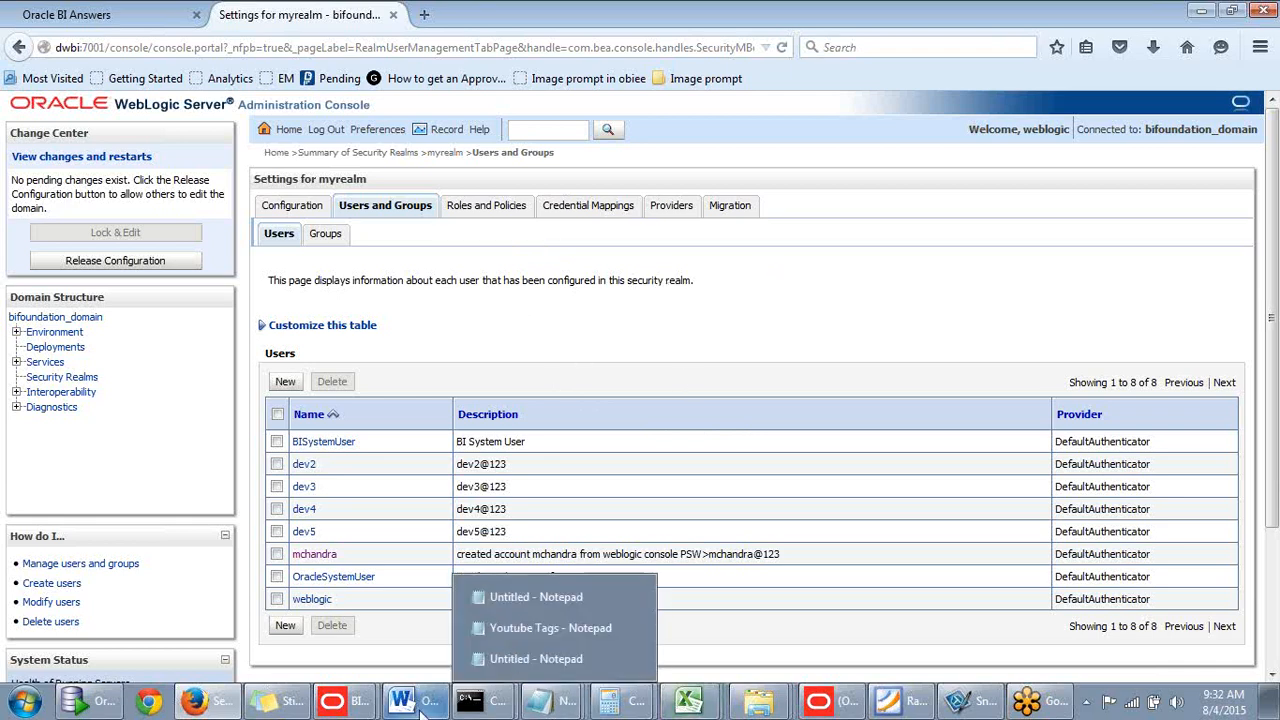
mouse_move(690, 700)
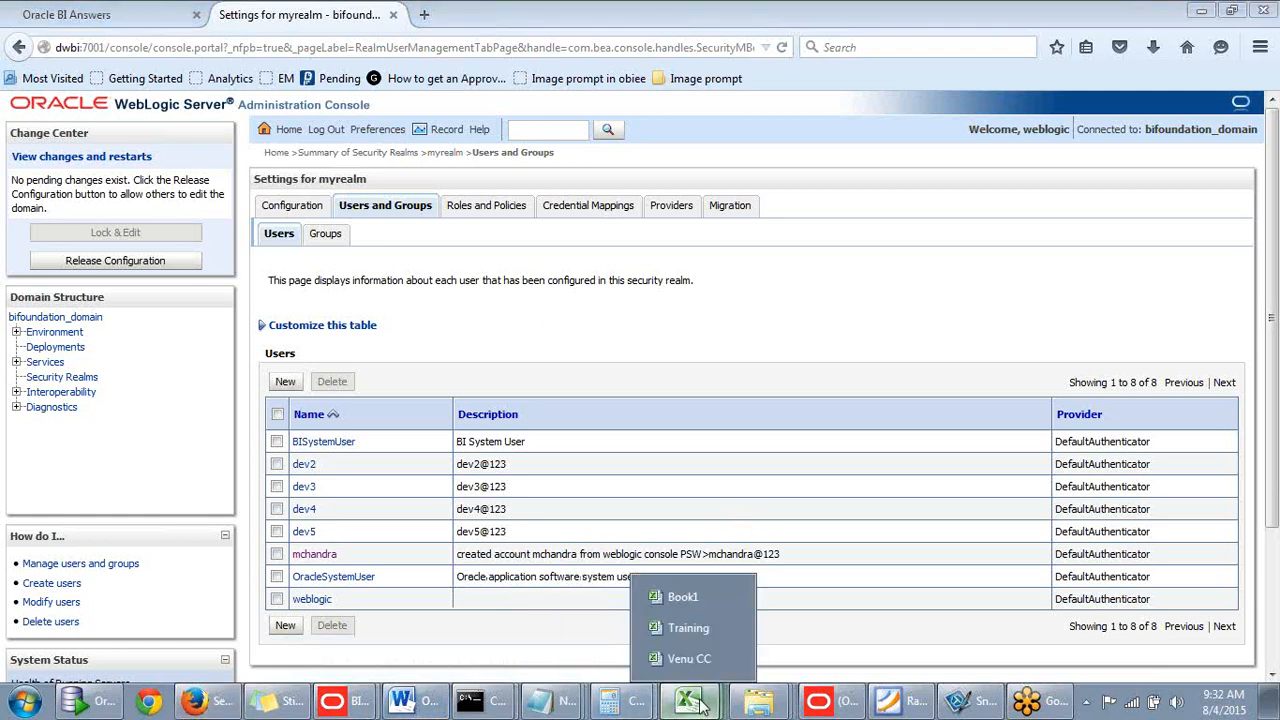
- Switch Book1 to the empty Sheet3 and position the Excel window beside the user list
click(691, 598)
click(350, 562)
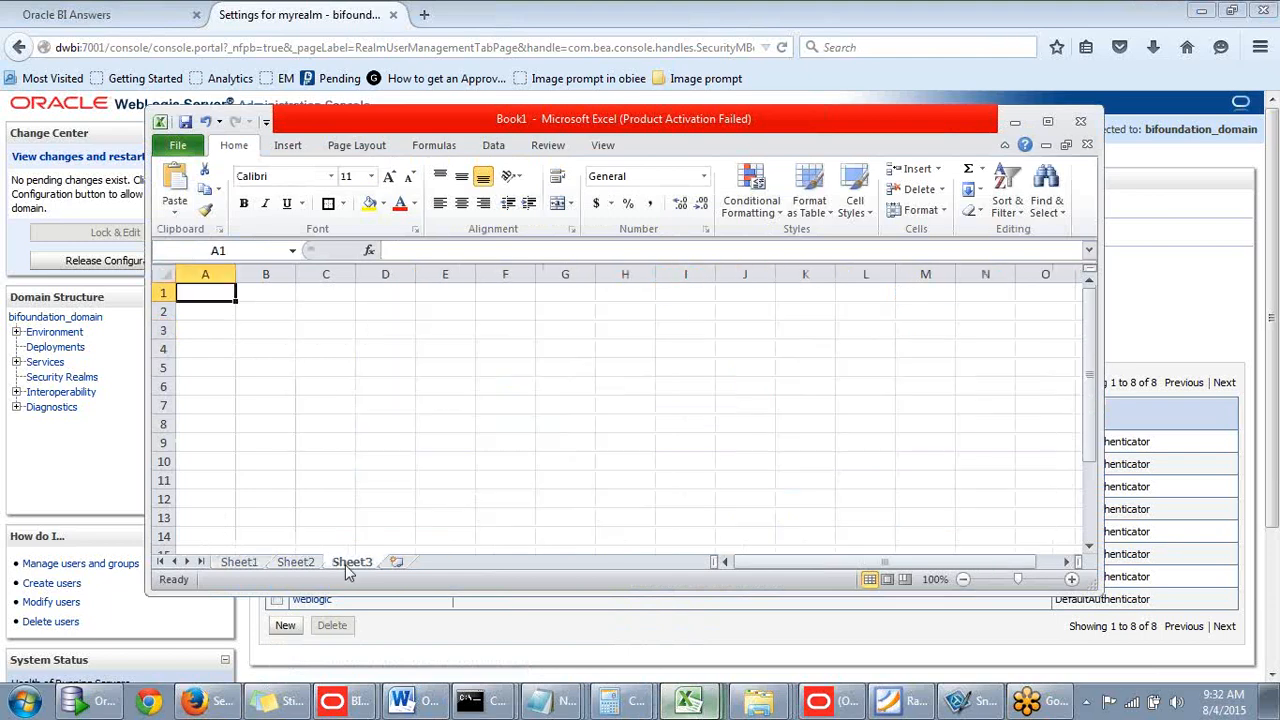
drag(814, 120, 1101, 159)
click(666, 362)
click(735, 362)
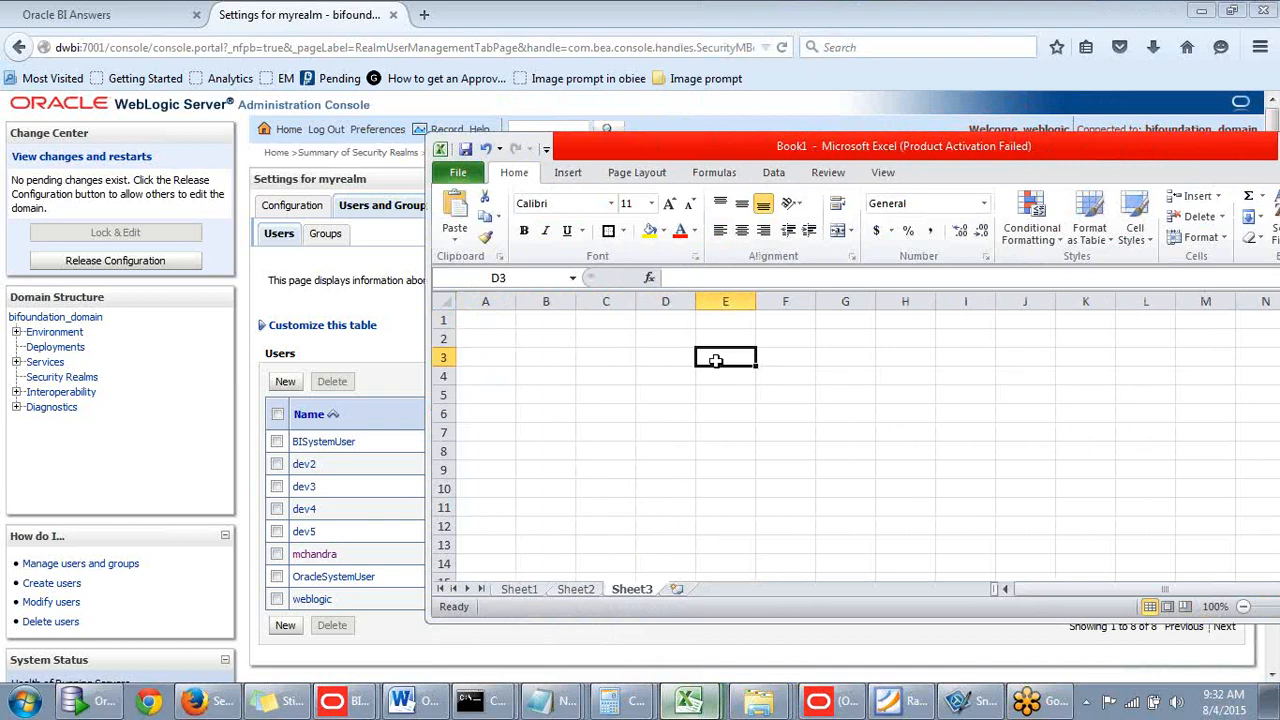
click(661, 358)
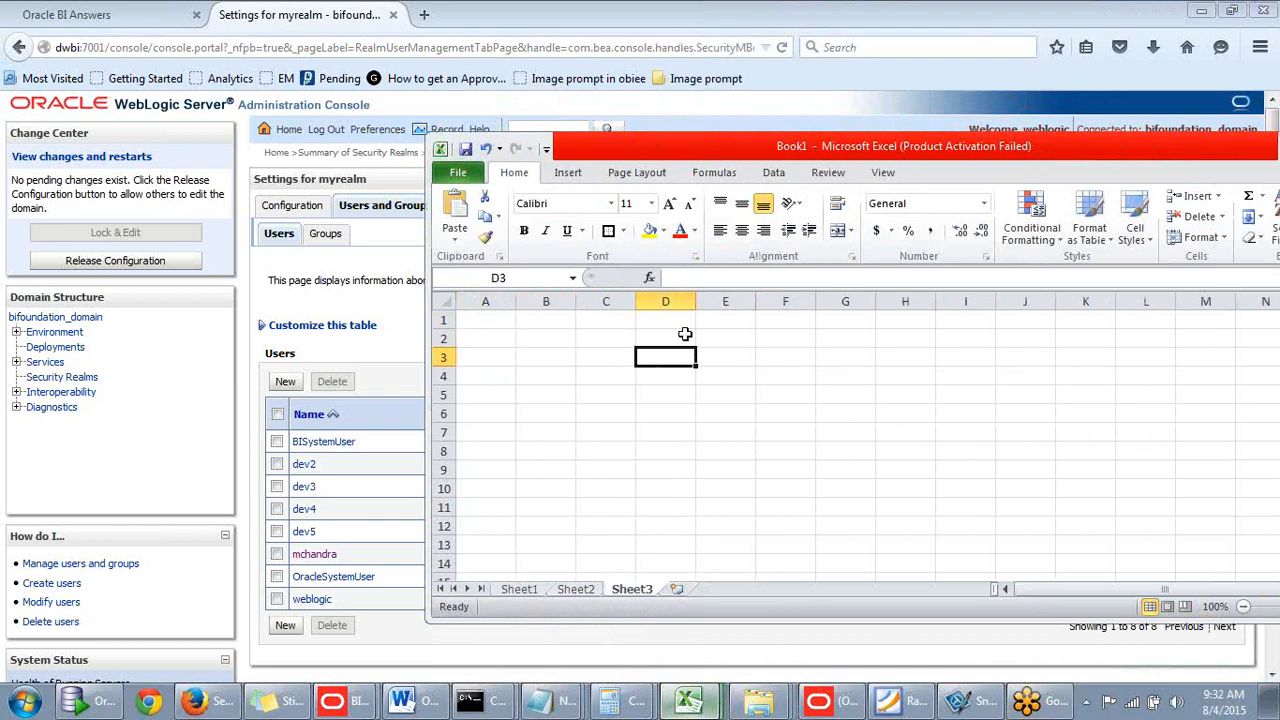
drag(829, 157, 833, 283)
- Add the headings 'Users& Groups' in D3 and 'Roles' in E3, widening columns D and E
text(Users)
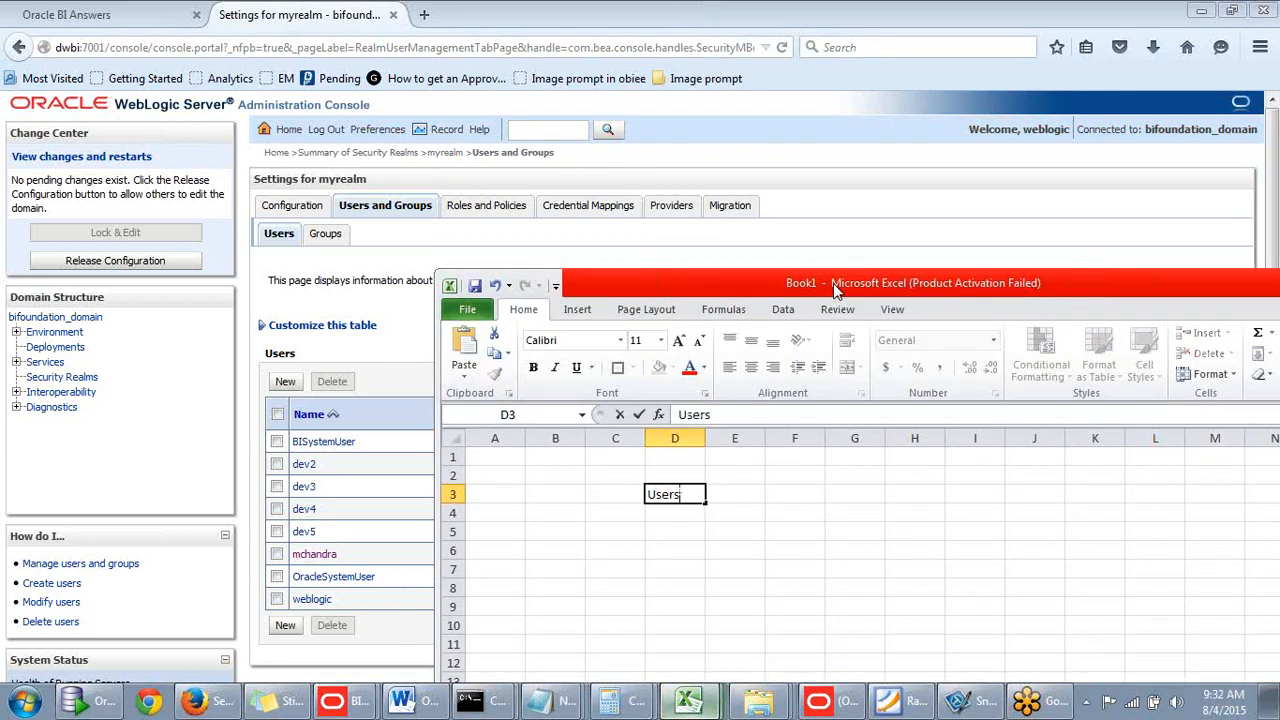
text(& Groups)
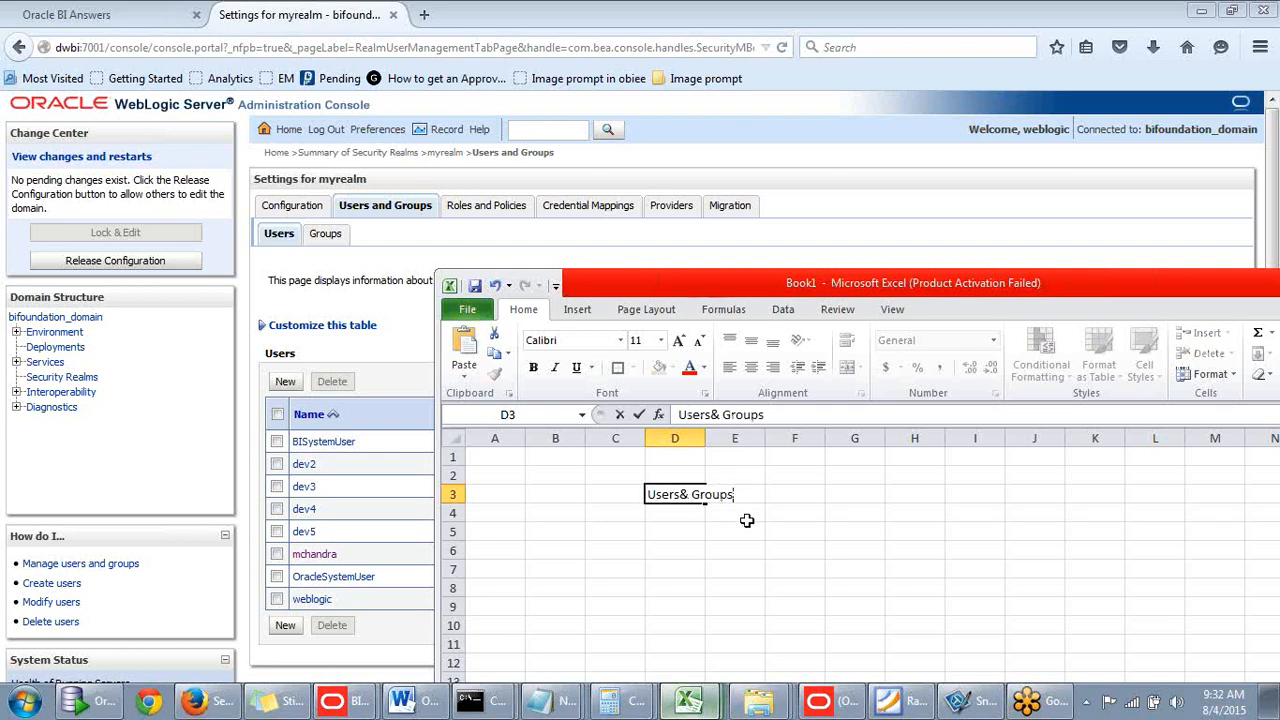
click(746, 515)
drag(704, 438, 967, 445)
click(866, 496)
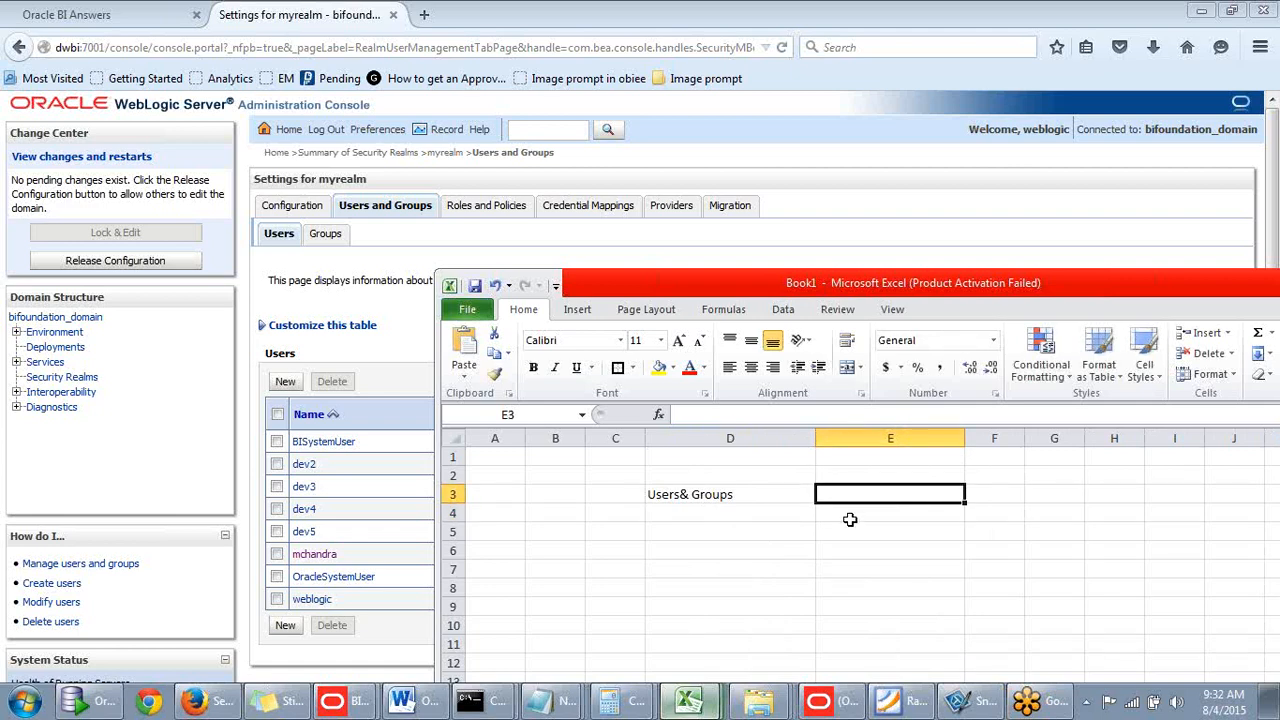
text(Roles)
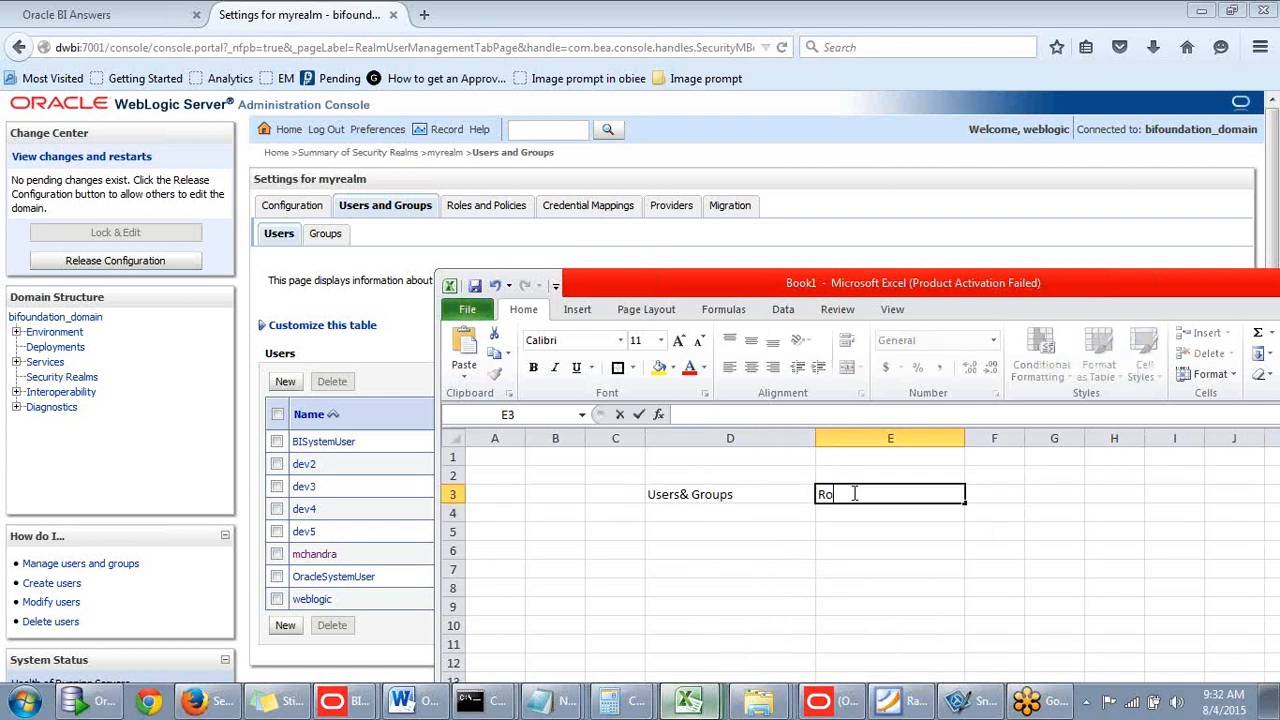
- Enter 300 in cell B4
click(764, 514)
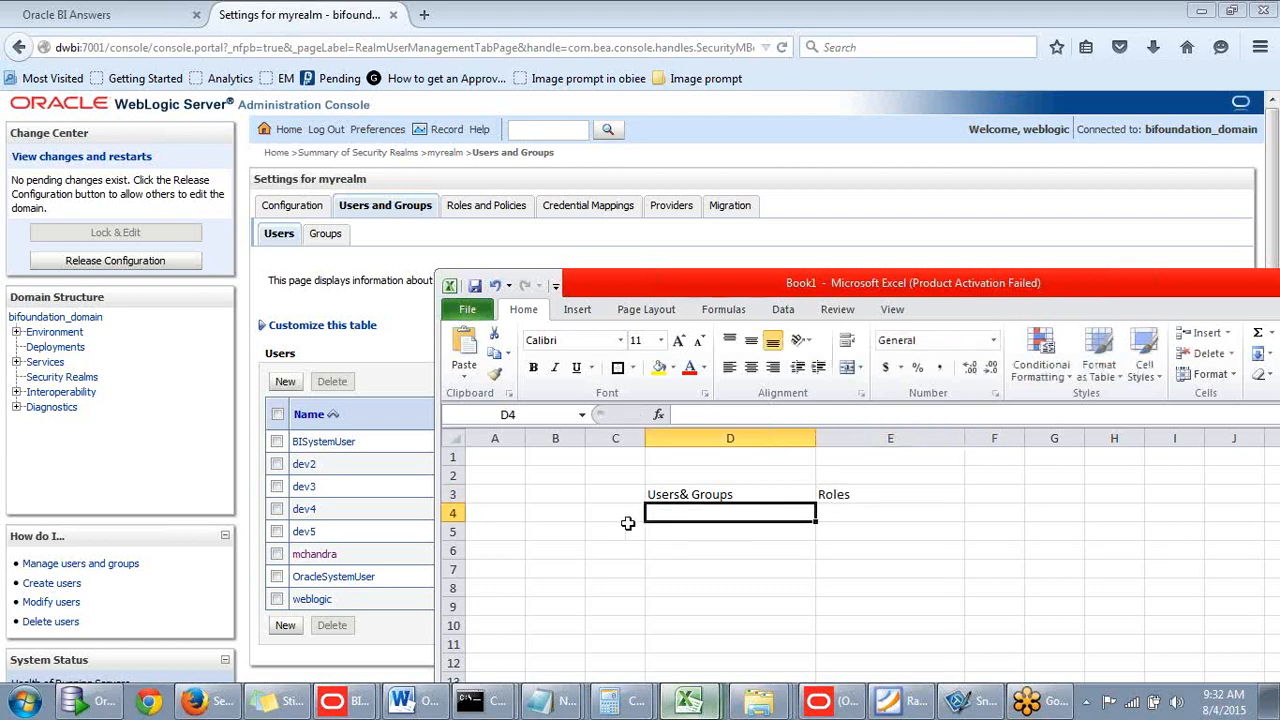
click(555, 517)
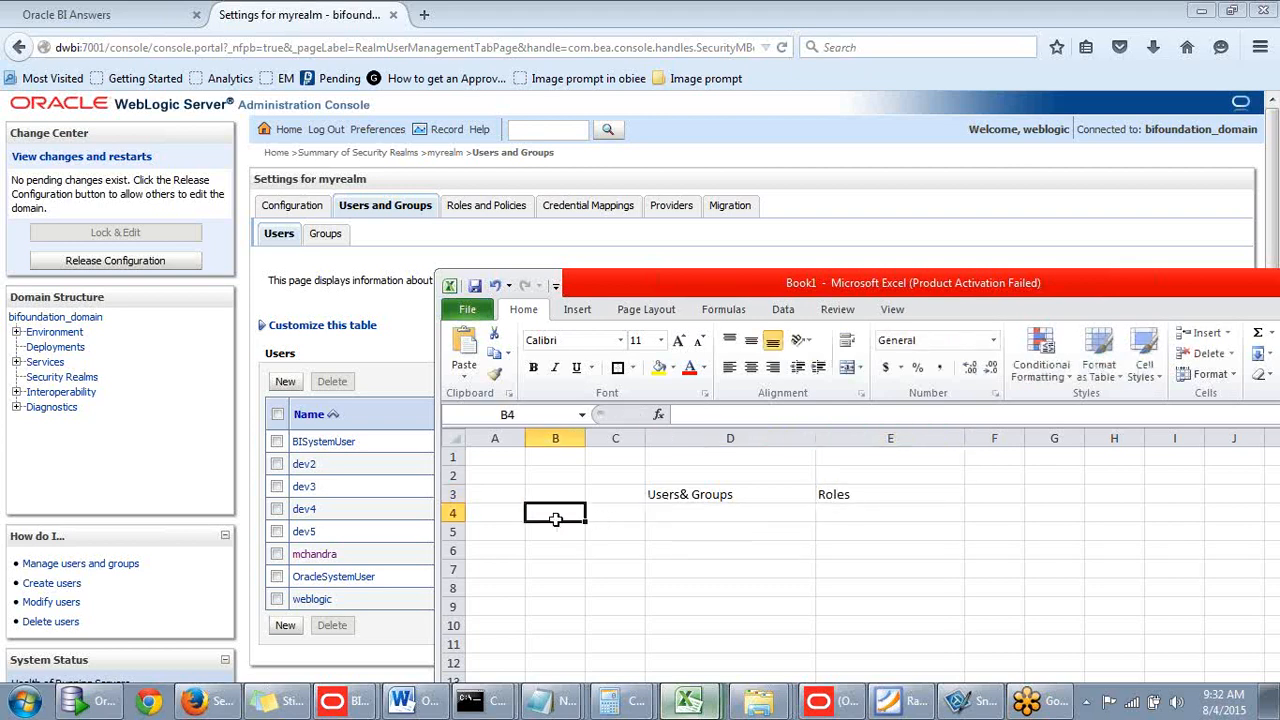
text(300)
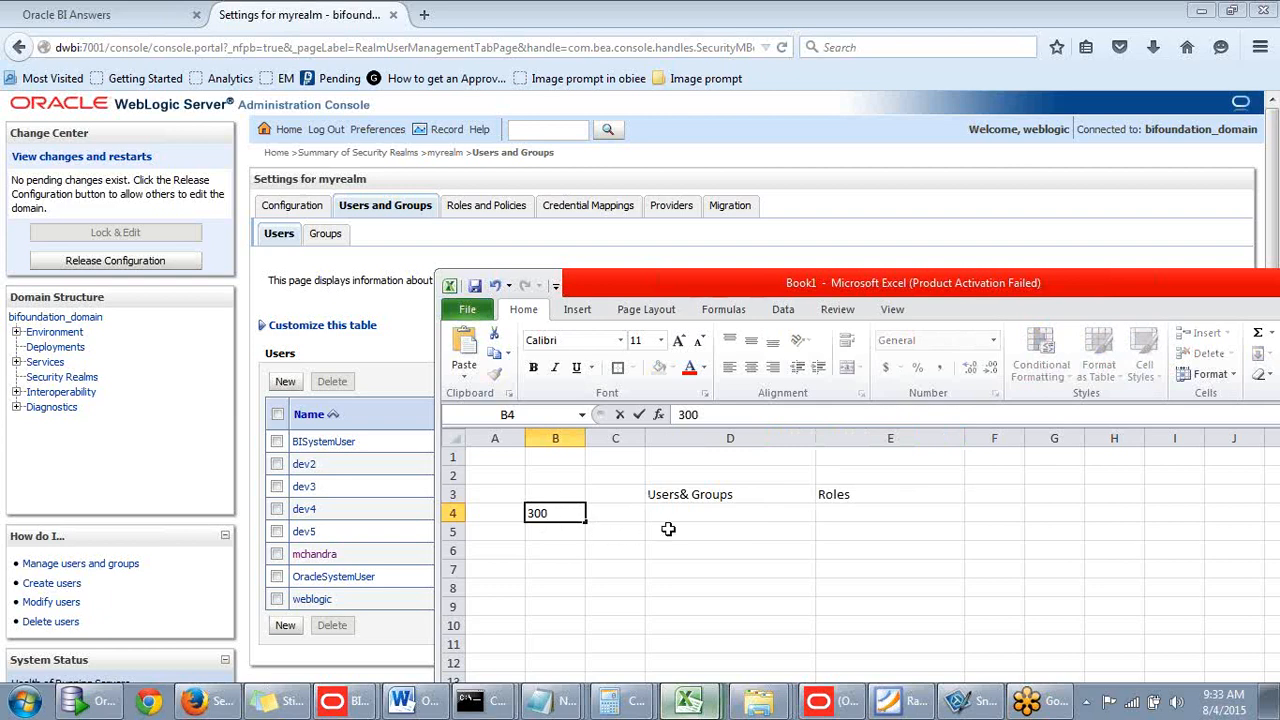
click(672, 512)
click(561, 514)
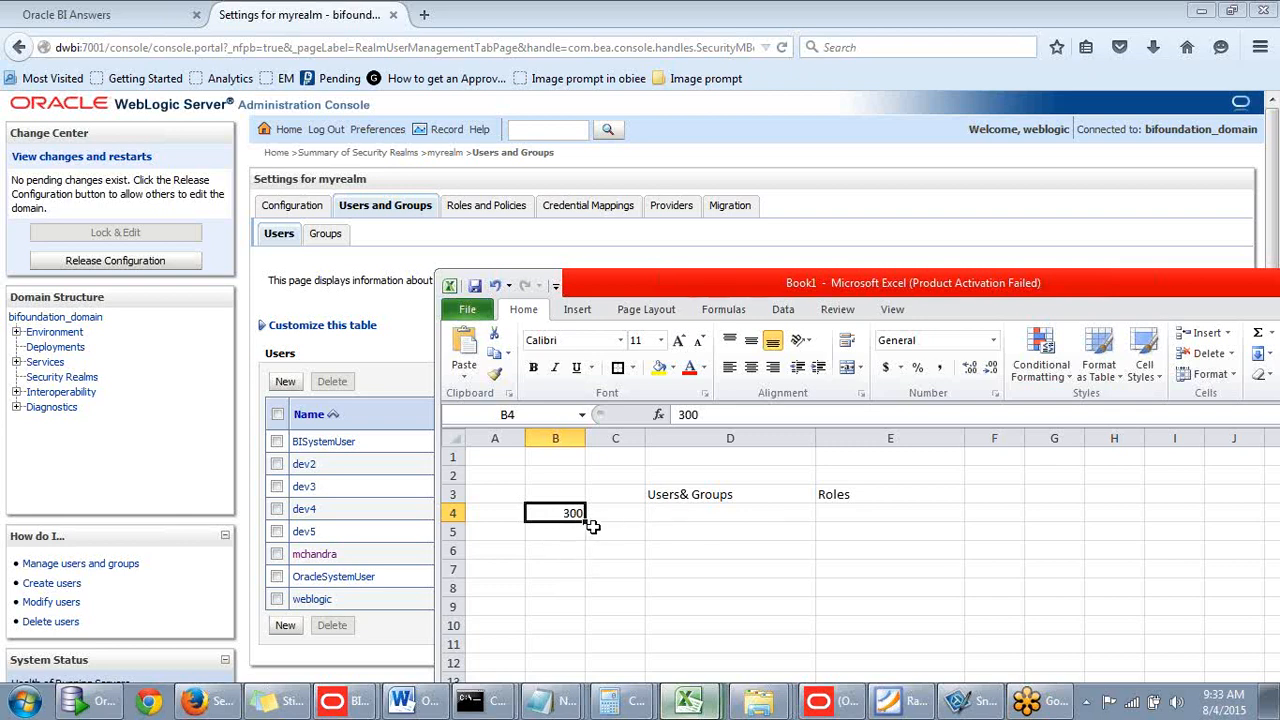
- List g1, g2 and g3 in cells D4 to D6
click(661, 515)
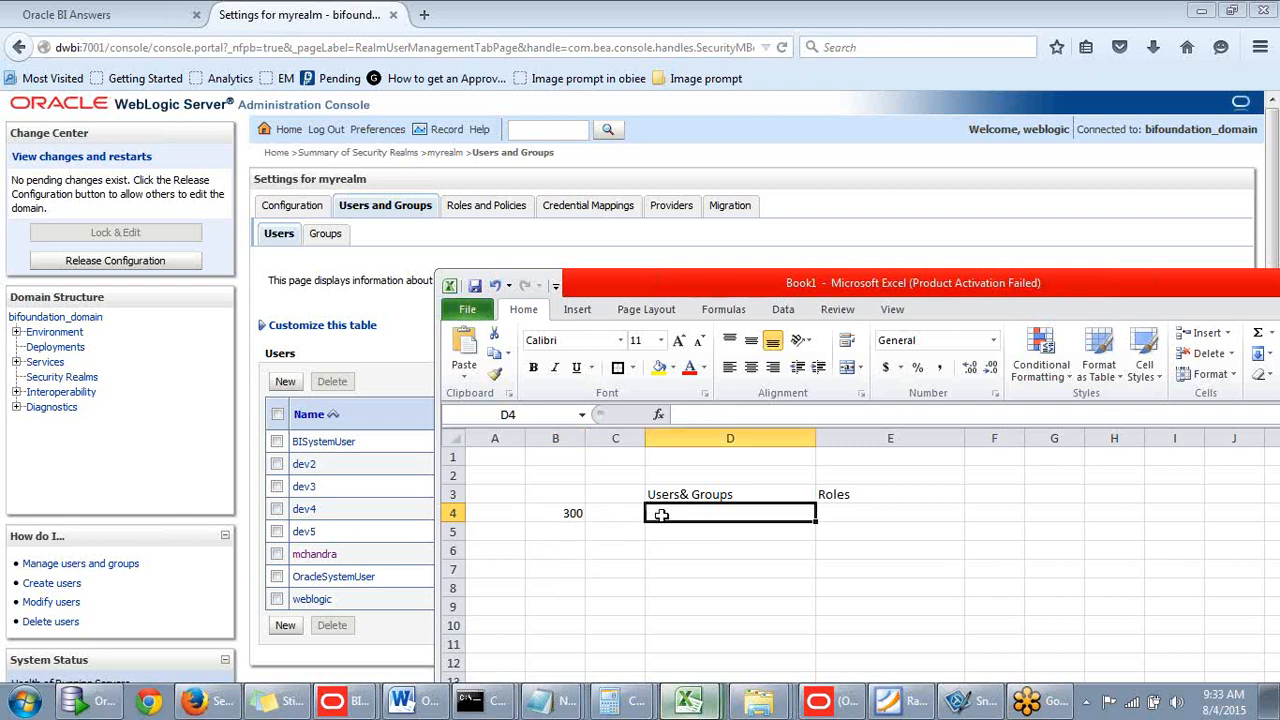
text(g)
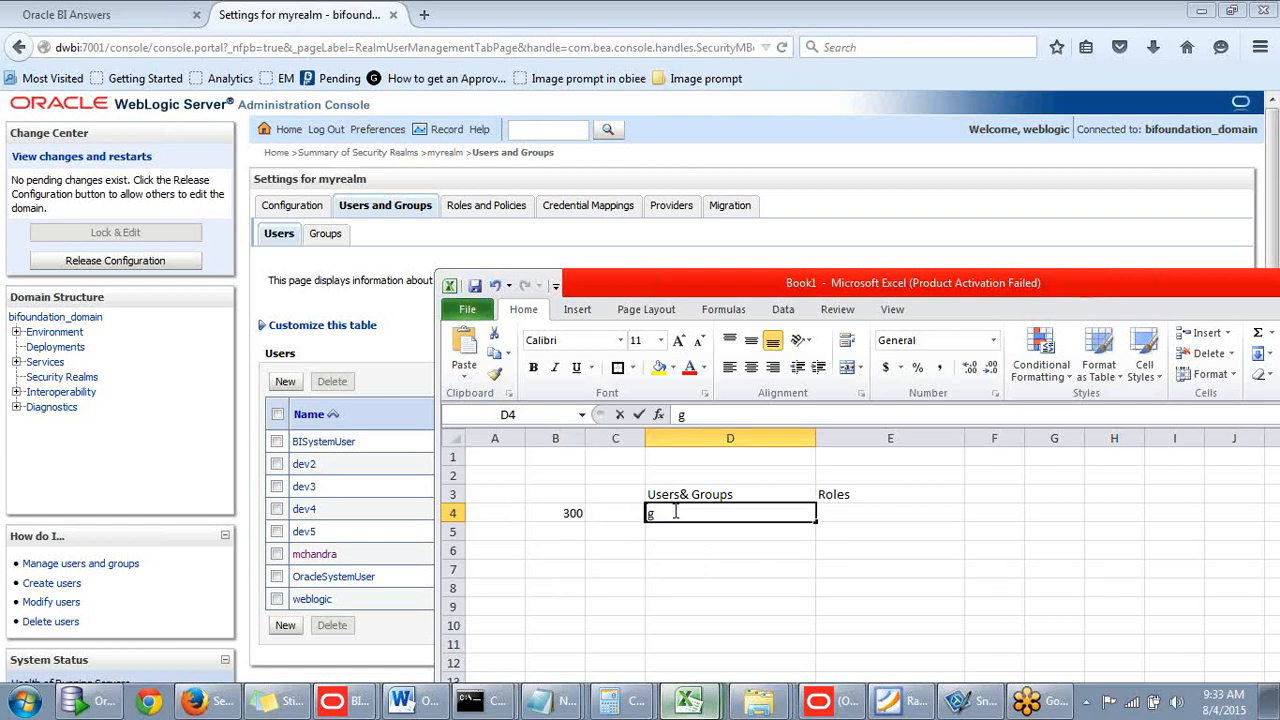
text(1)
click(690, 535)
text(g2)
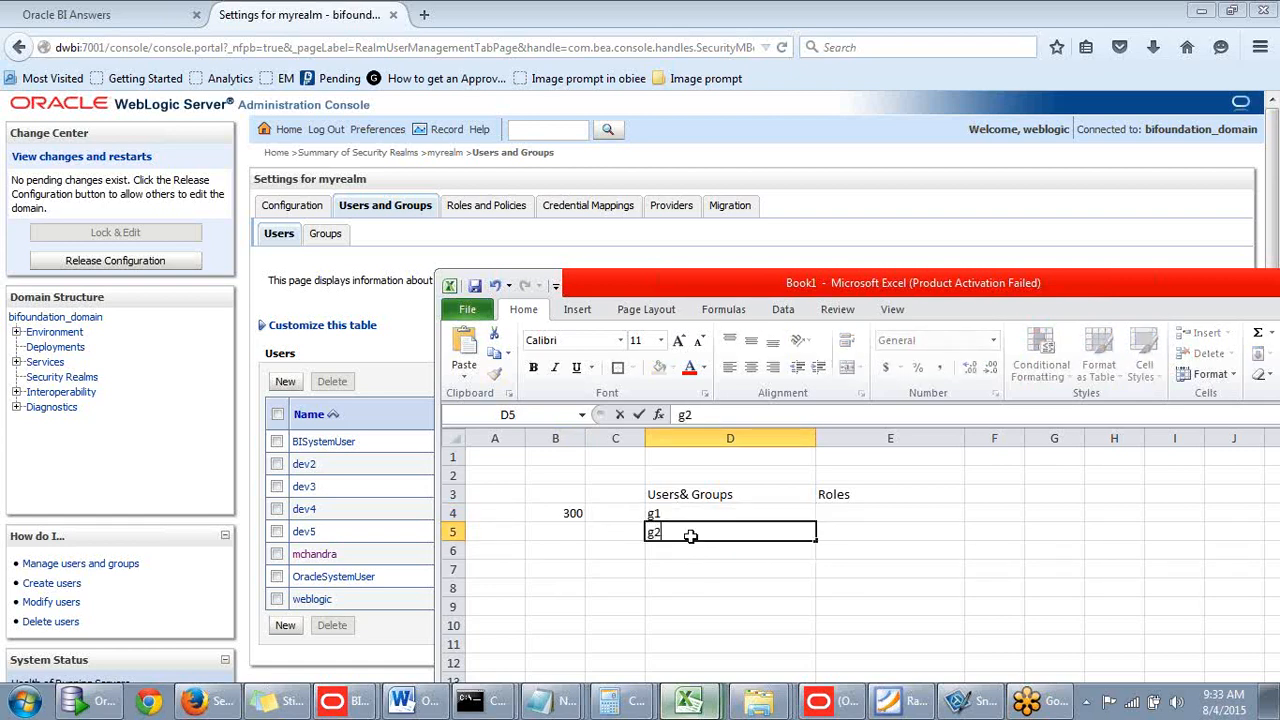
click(686, 551)
text(g3)
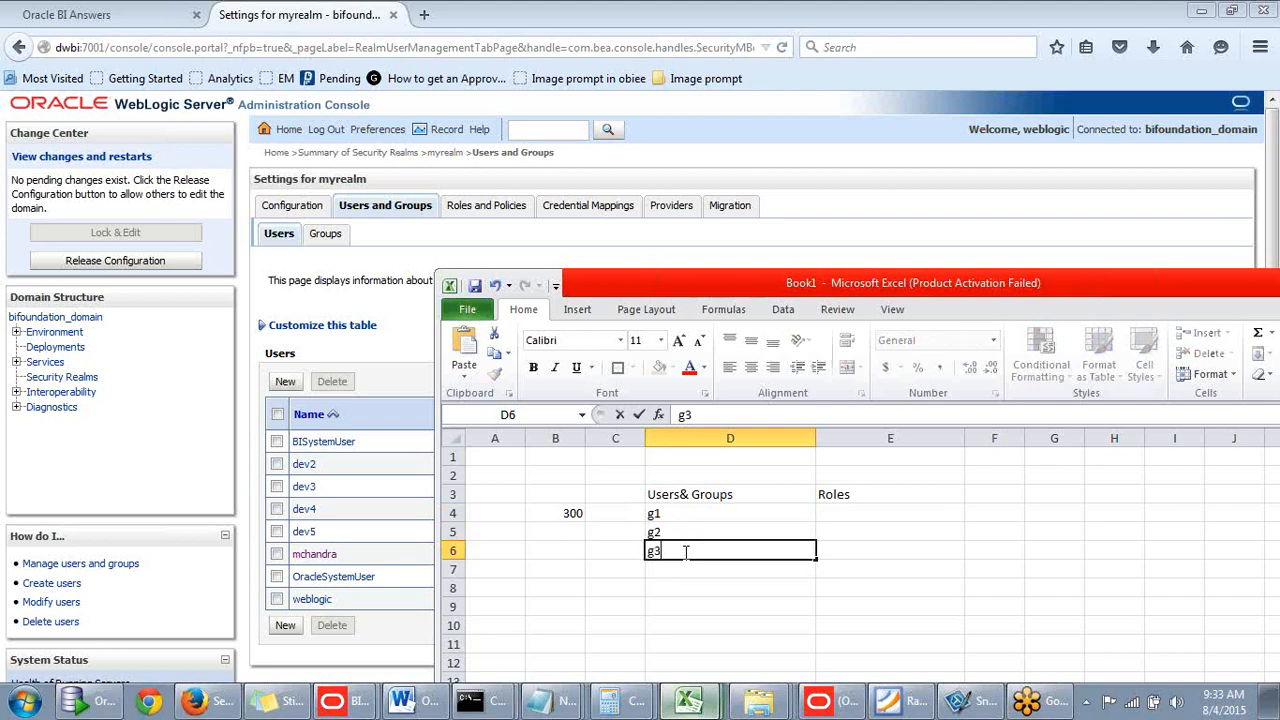
click(613, 478)
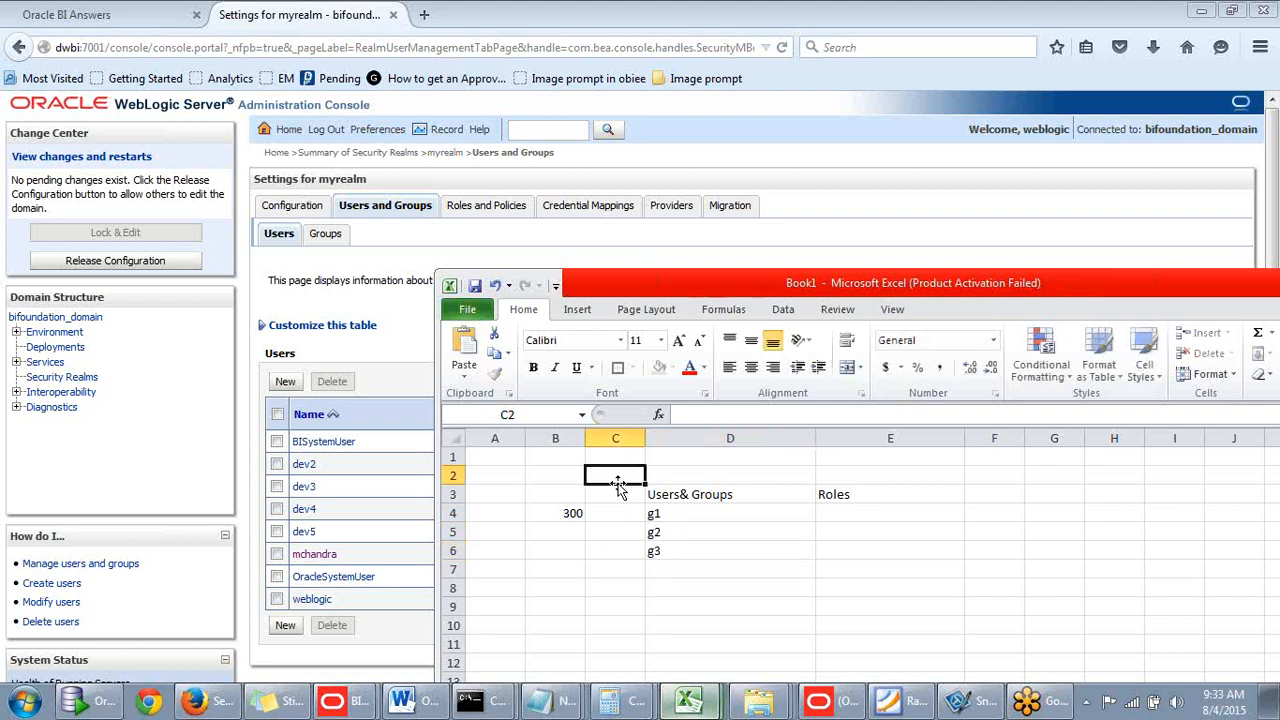
- Check the entries in B4, D4 and D5, ending on E4 under Roles
click(692, 513)
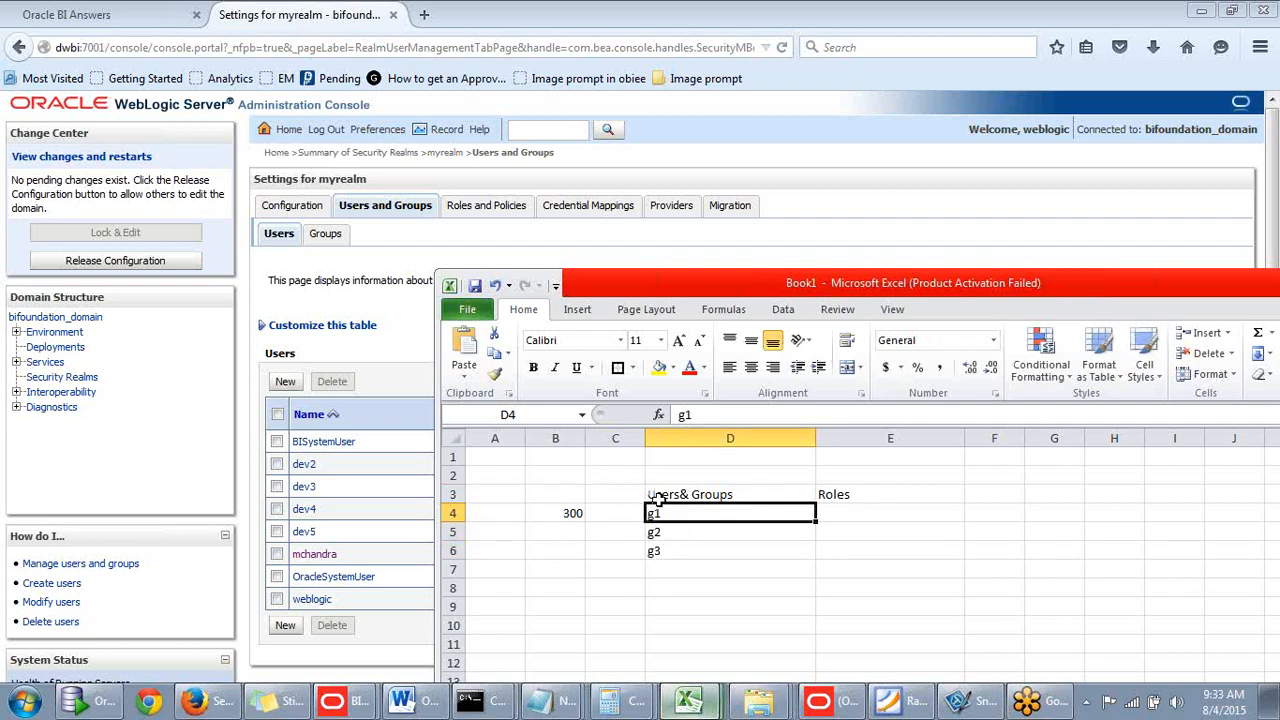
click(573, 515)
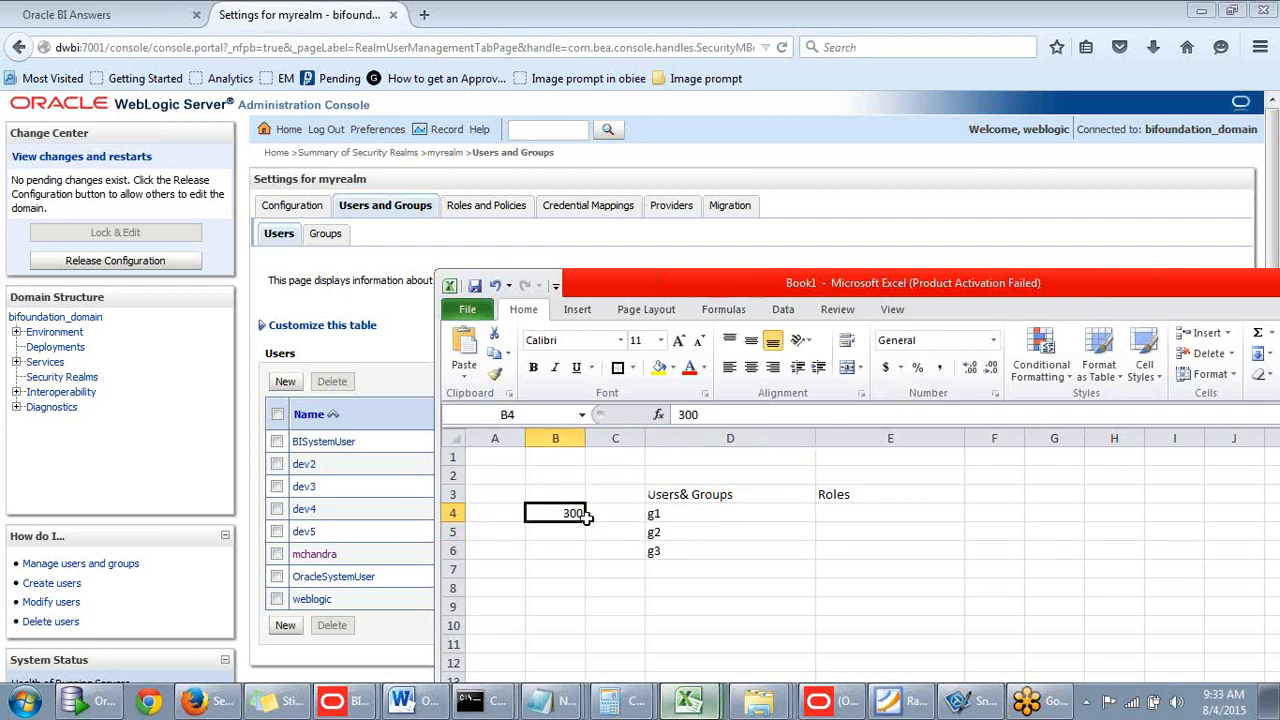
click(655, 518)
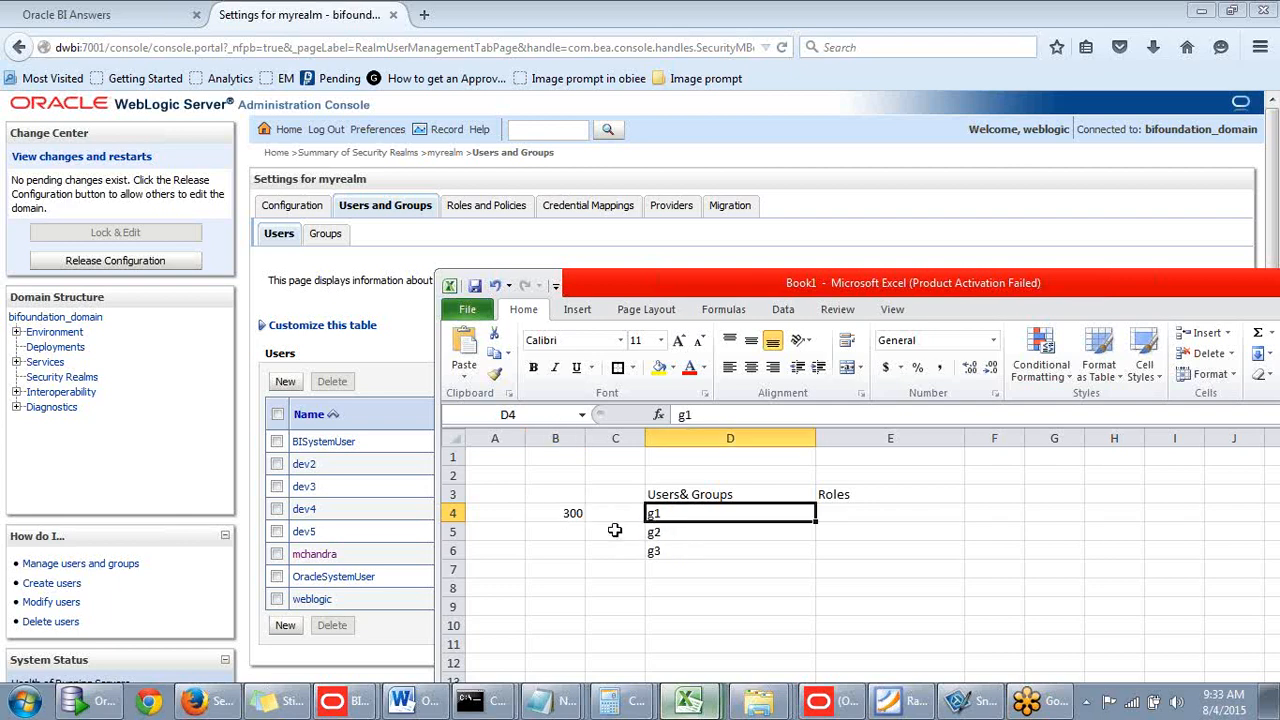
click(667, 534)
click(678, 517)
click(666, 531)
click(675, 516)
click(666, 531)
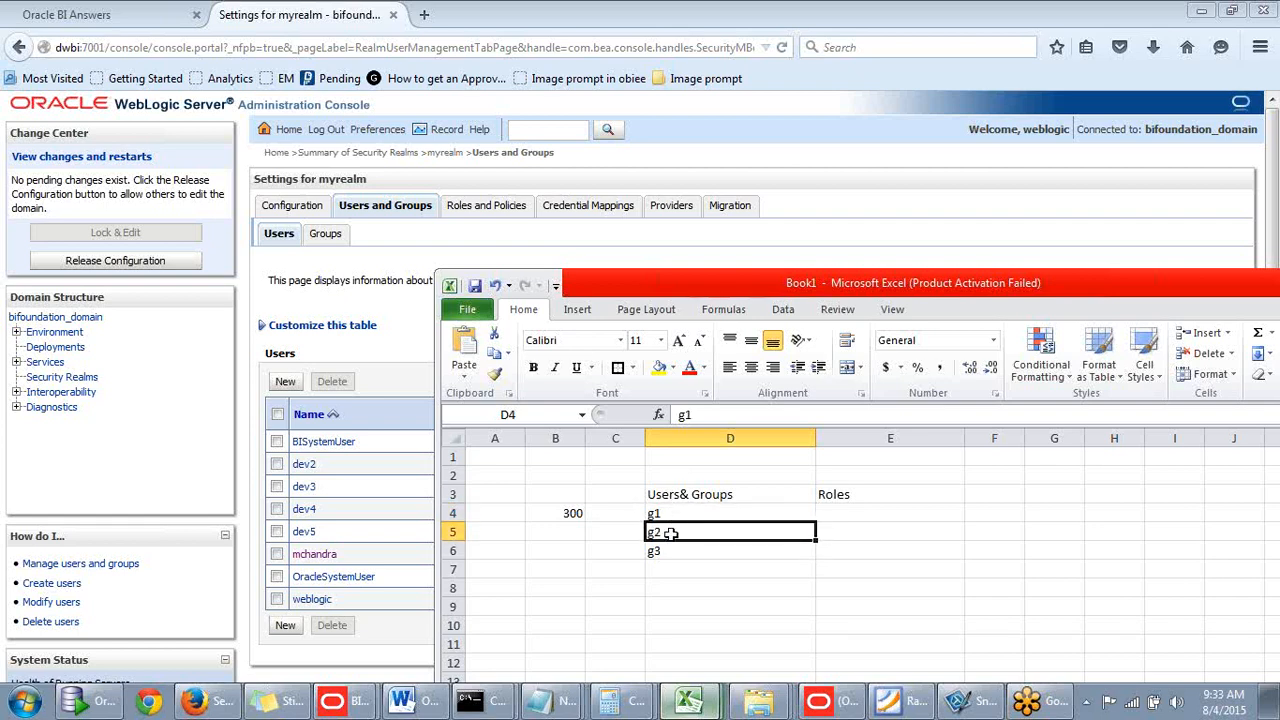
click(675, 515)
click(879, 514)
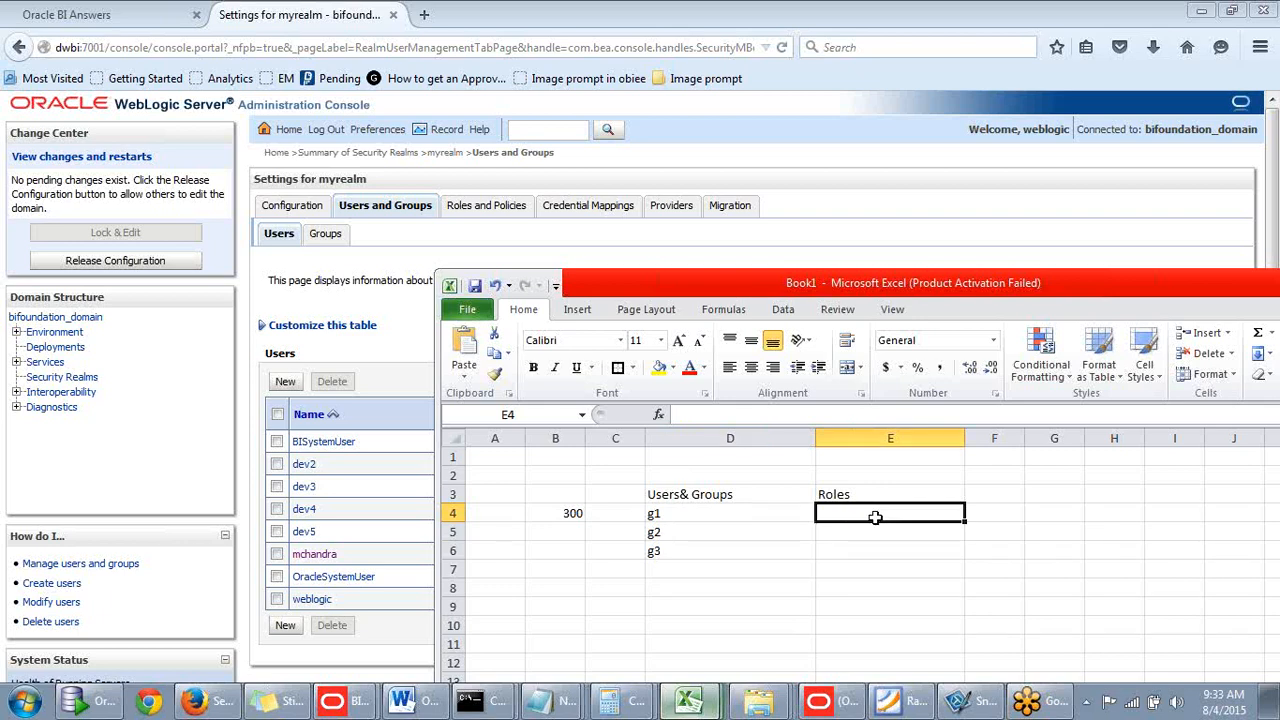
- Move among the Roles cells E4 to E6 and reposition the Excel window
click(558, 532)
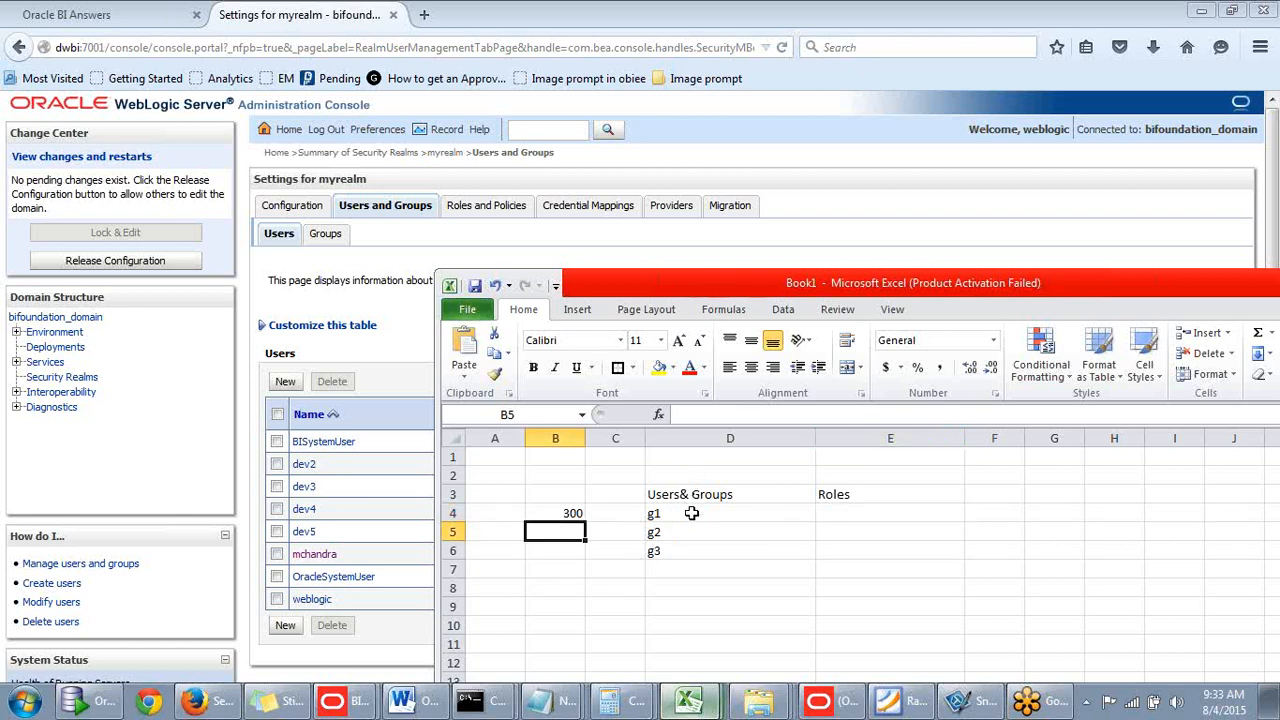
click(829, 532)
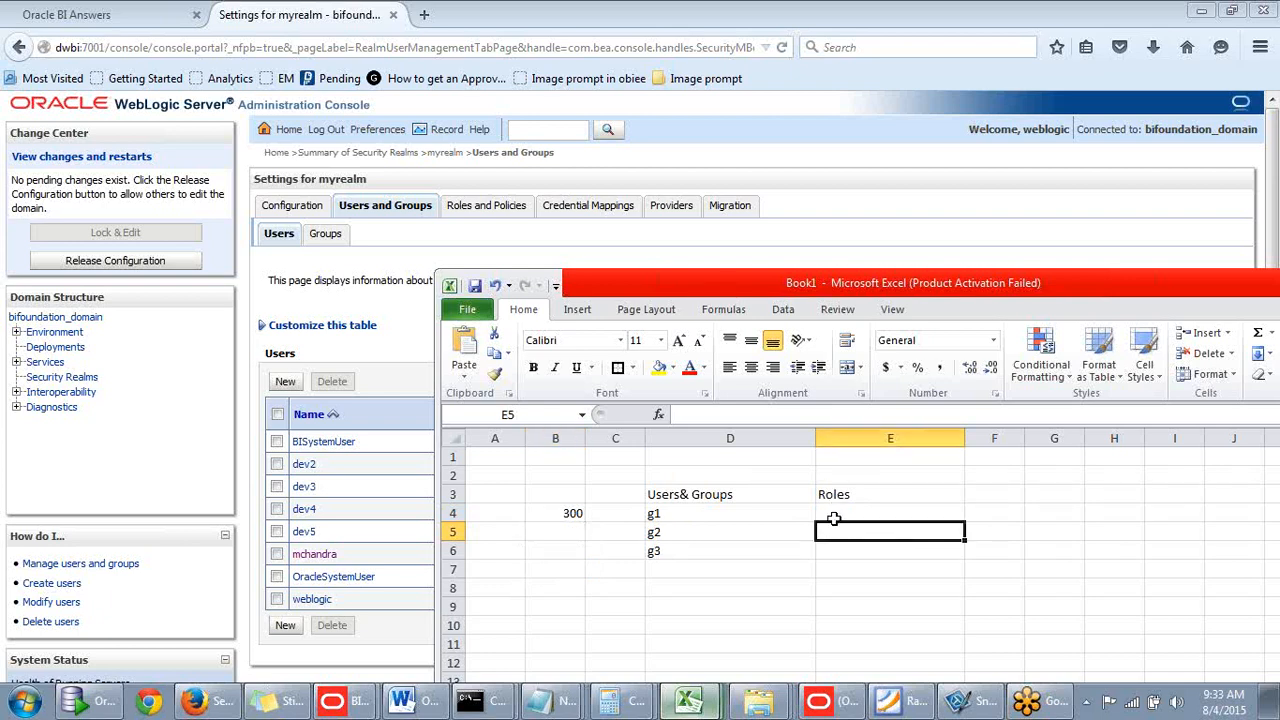
click(840, 514)
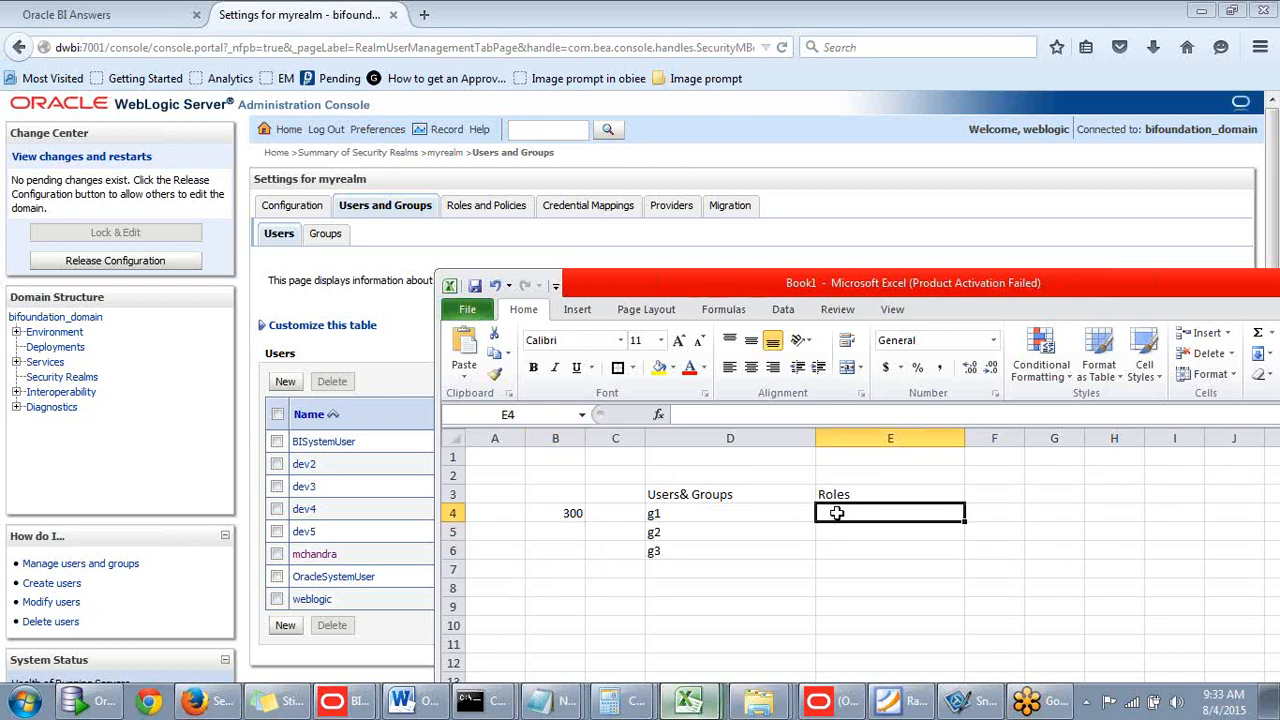
click(829, 533)
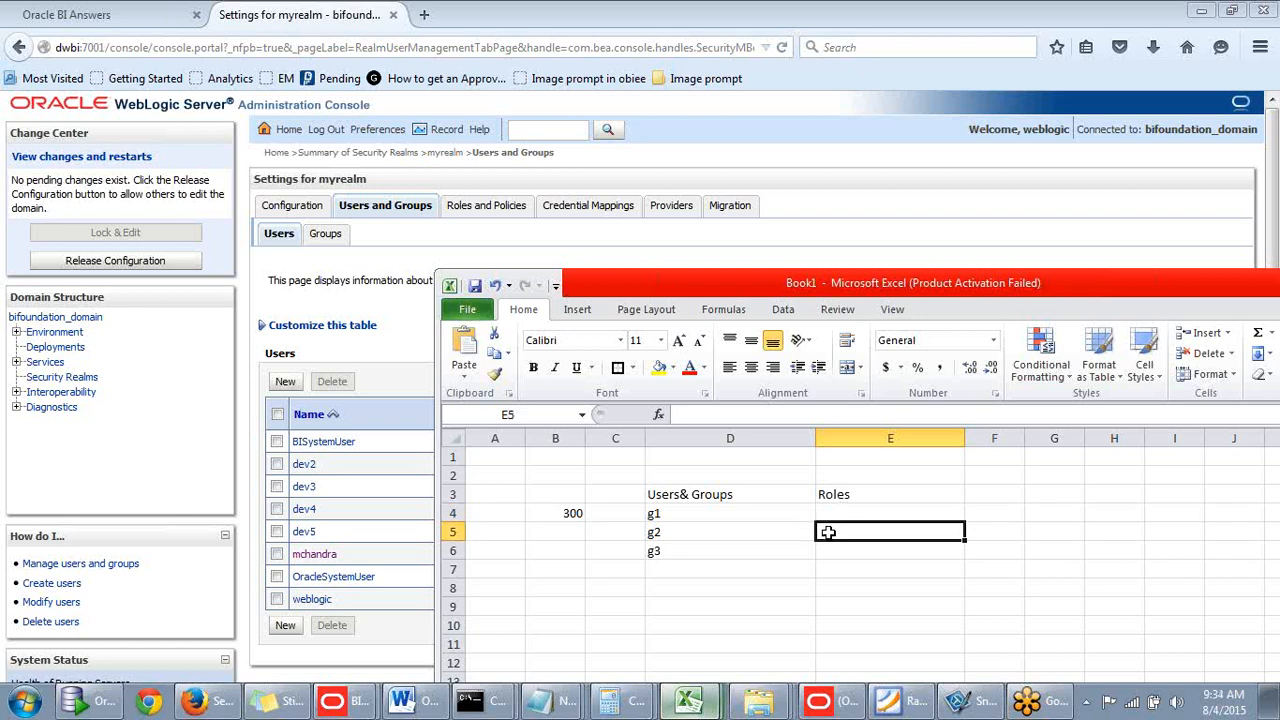
click(833, 512)
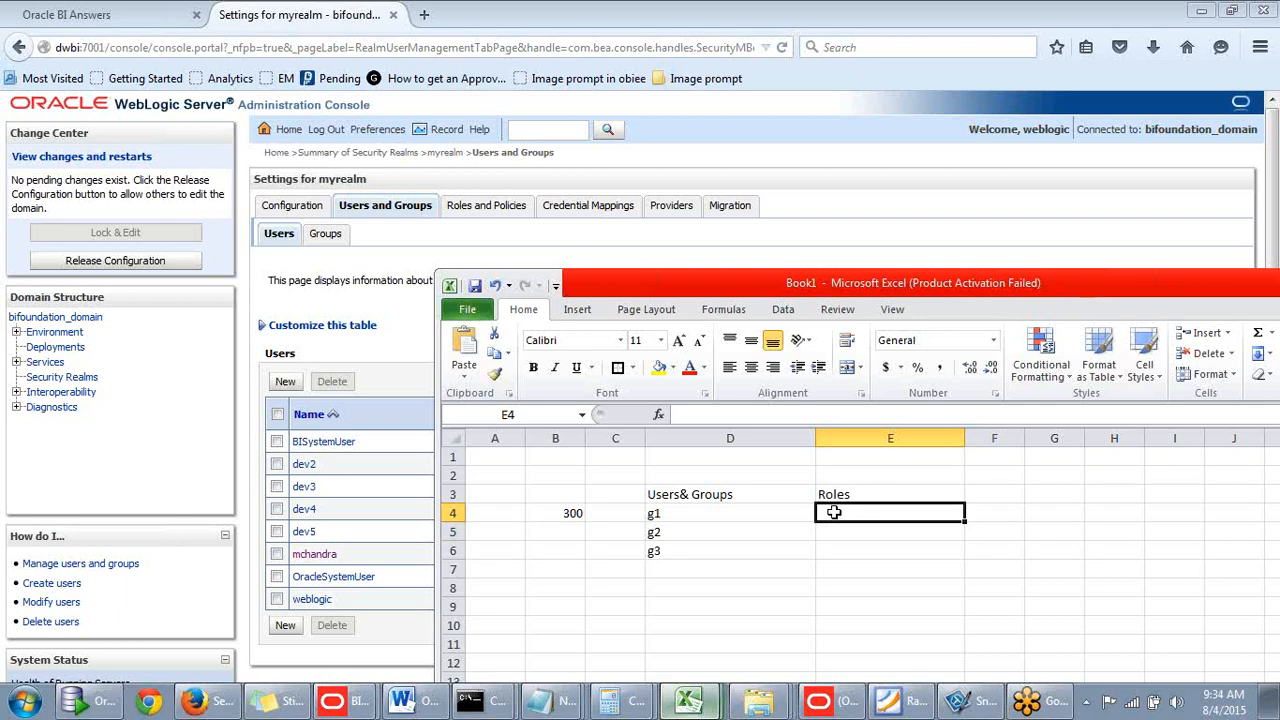
scroll(834, 511, down, 1)
scroll(834, 510, up, 1)
click(832, 535)
click(842, 518)
click(838, 533)
click(840, 515)
click(834, 531)
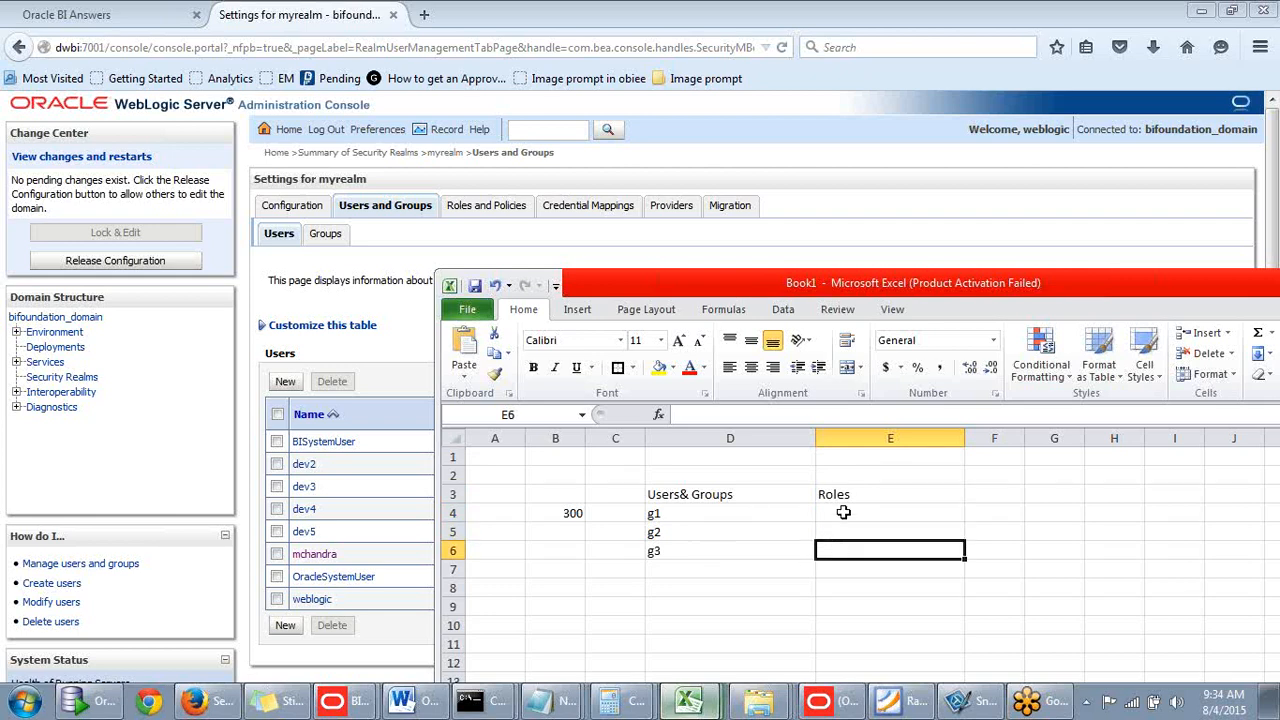
click(840, 513)
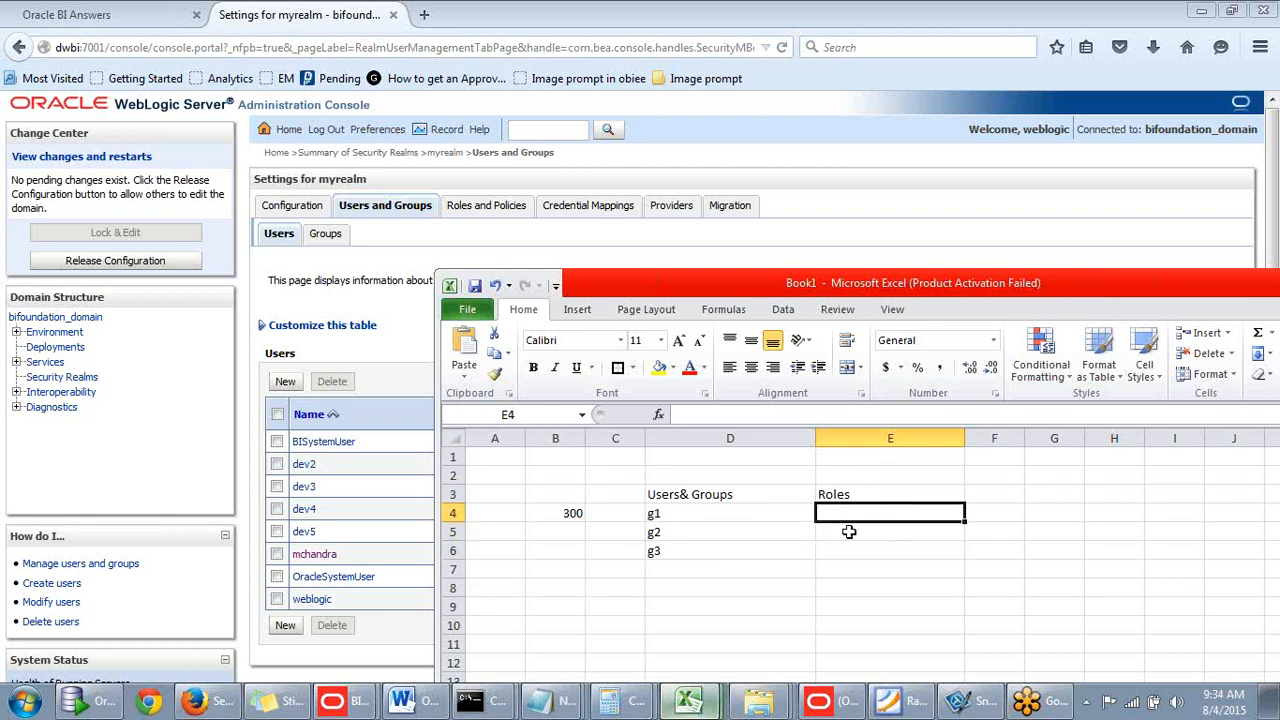
click(848, 530)
click(855, 513)
click(844, 532)
click(842, 552)
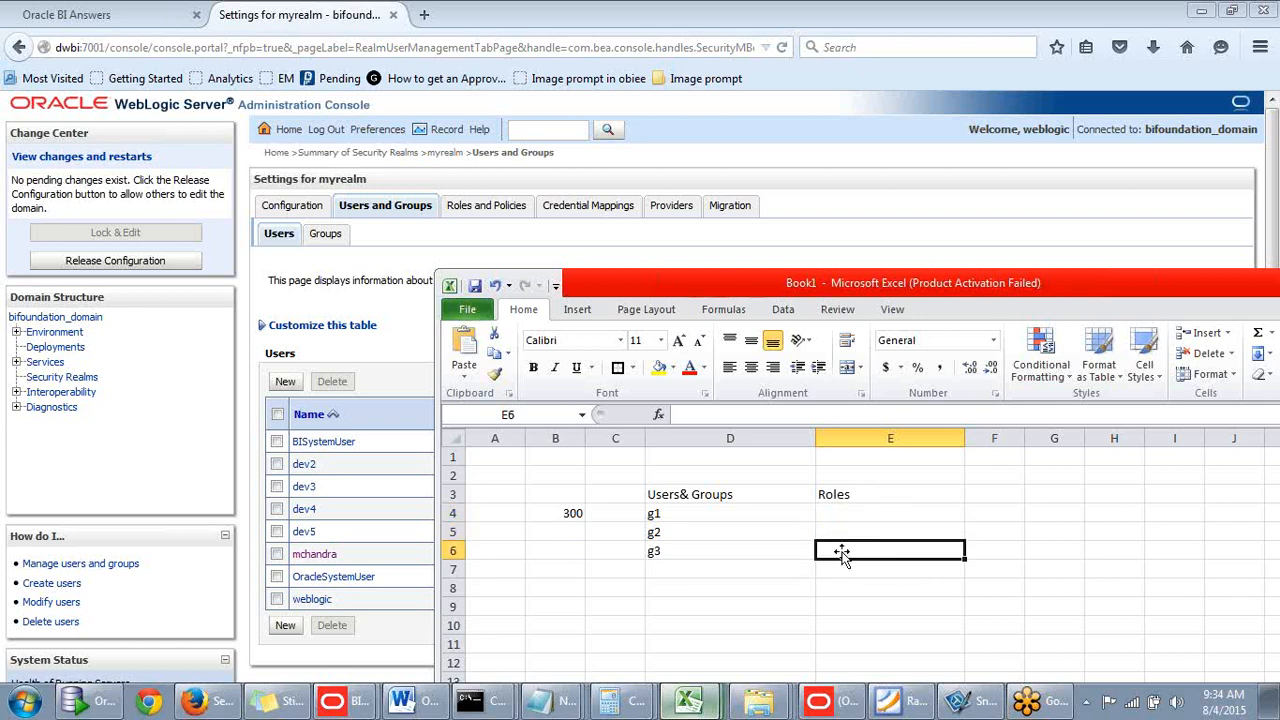
drag(1064, 283, 1001, 168)
click(809, 400)
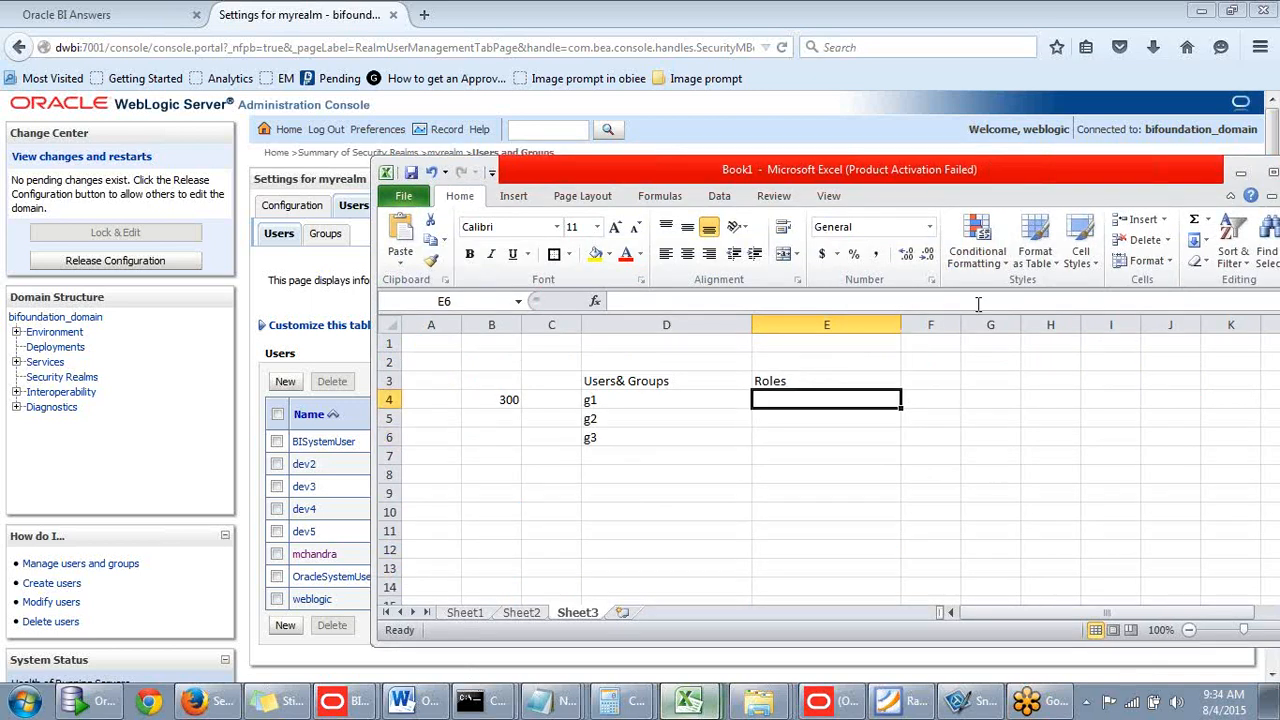
drag(1021, 177, 1081, 210)
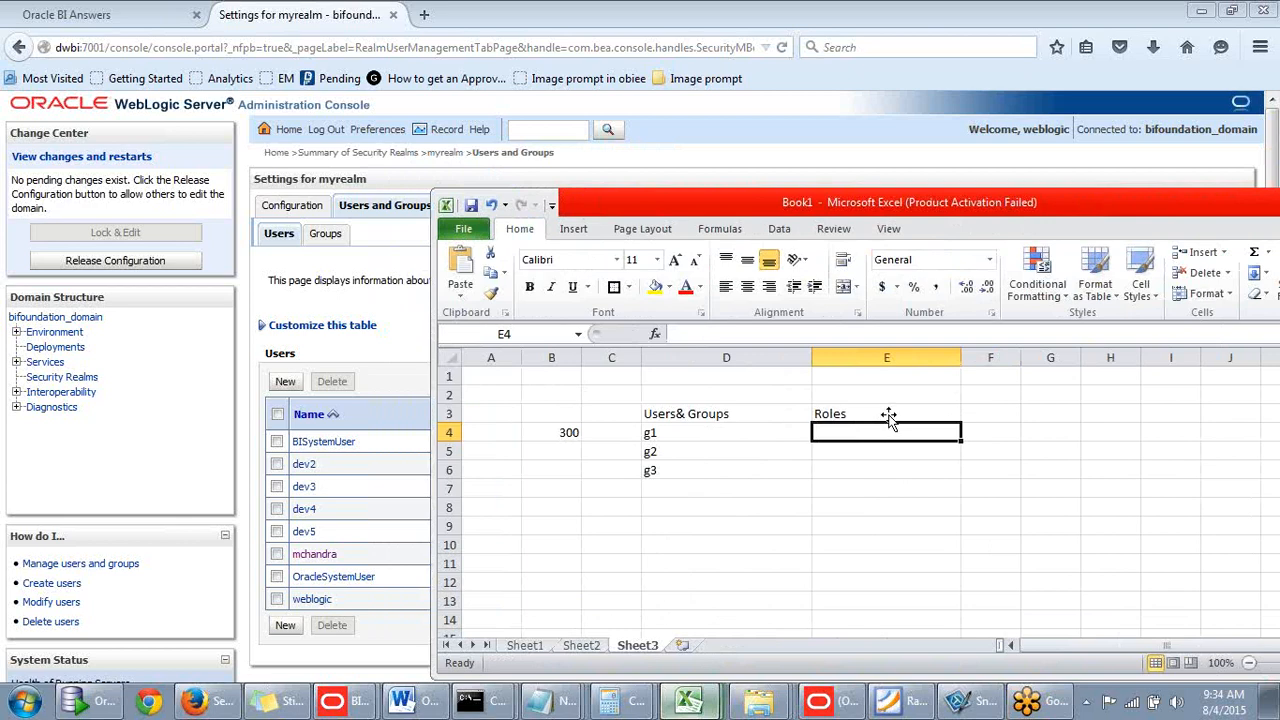
- Enter BI Consumer in E4 and Bi Author in E5
text(Bi)
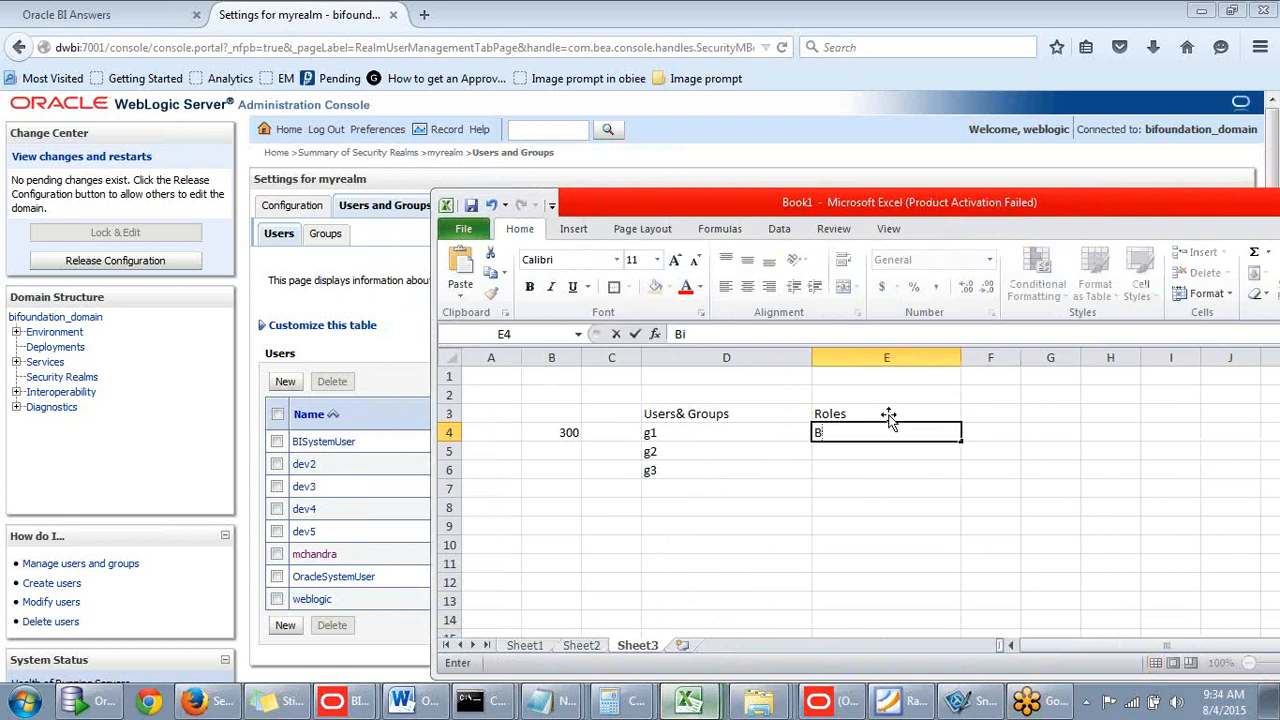
text( Consumer)
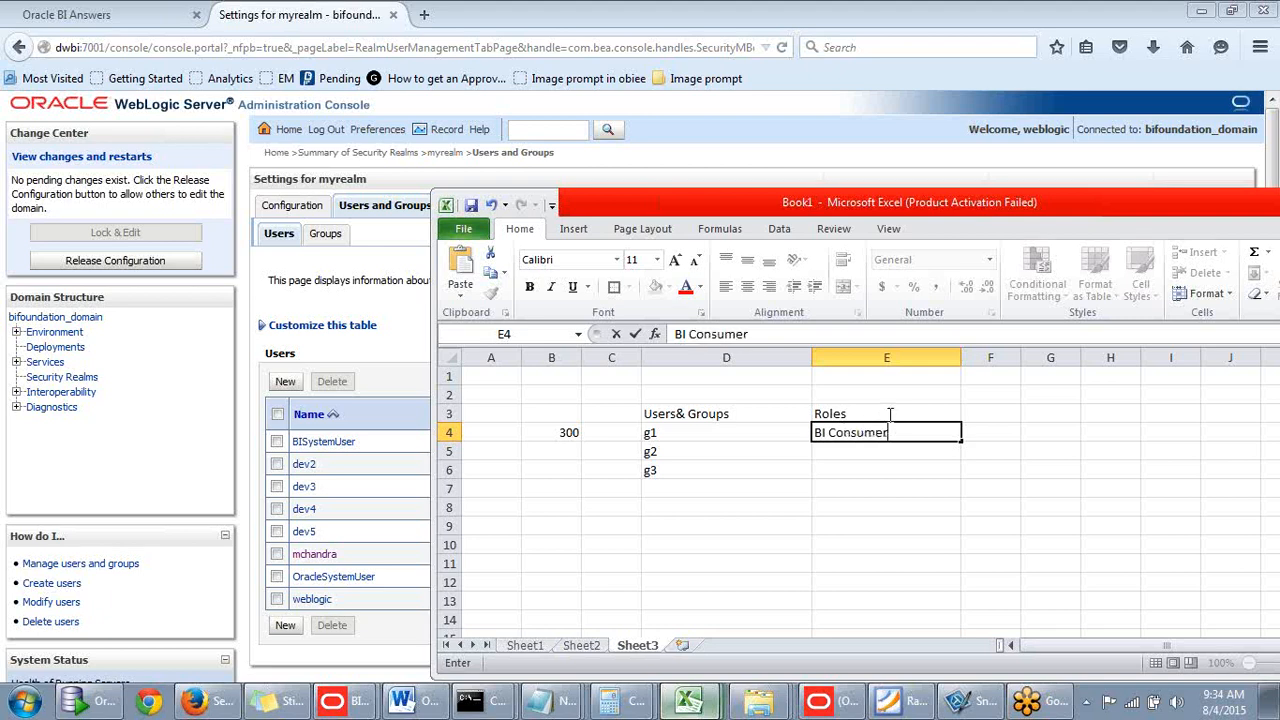
click(857, 453)
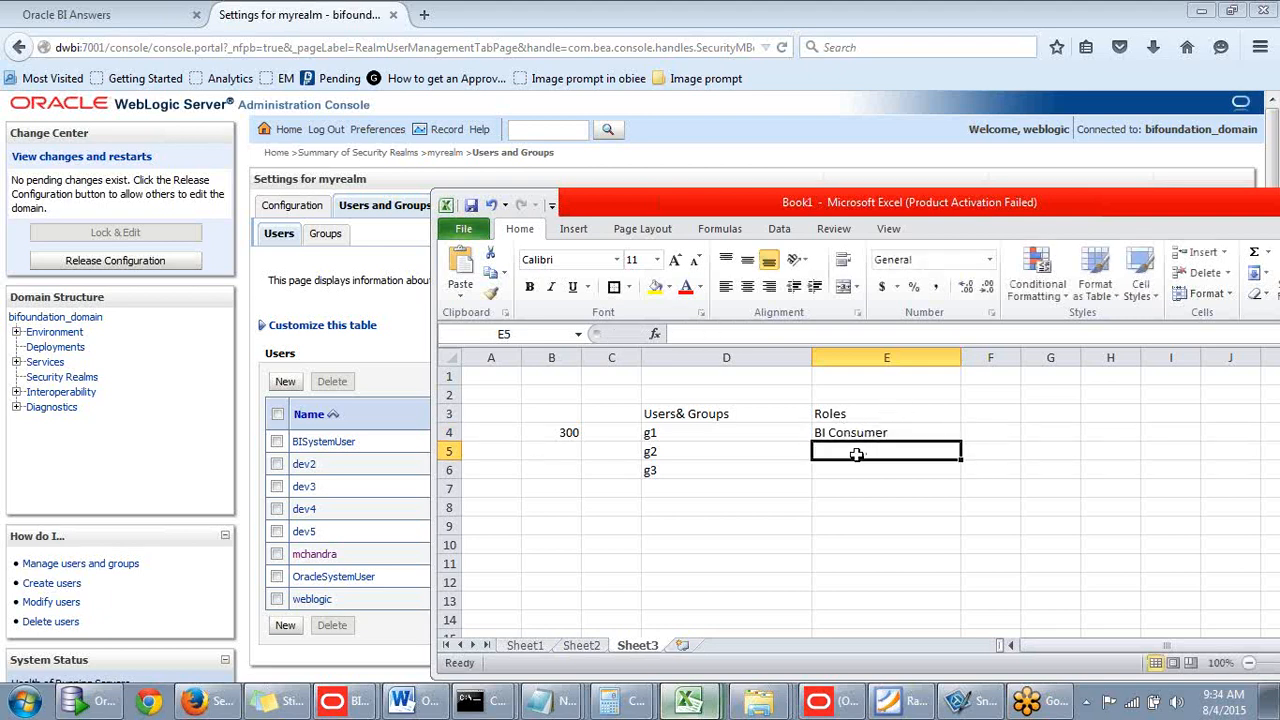
text(BI Author)
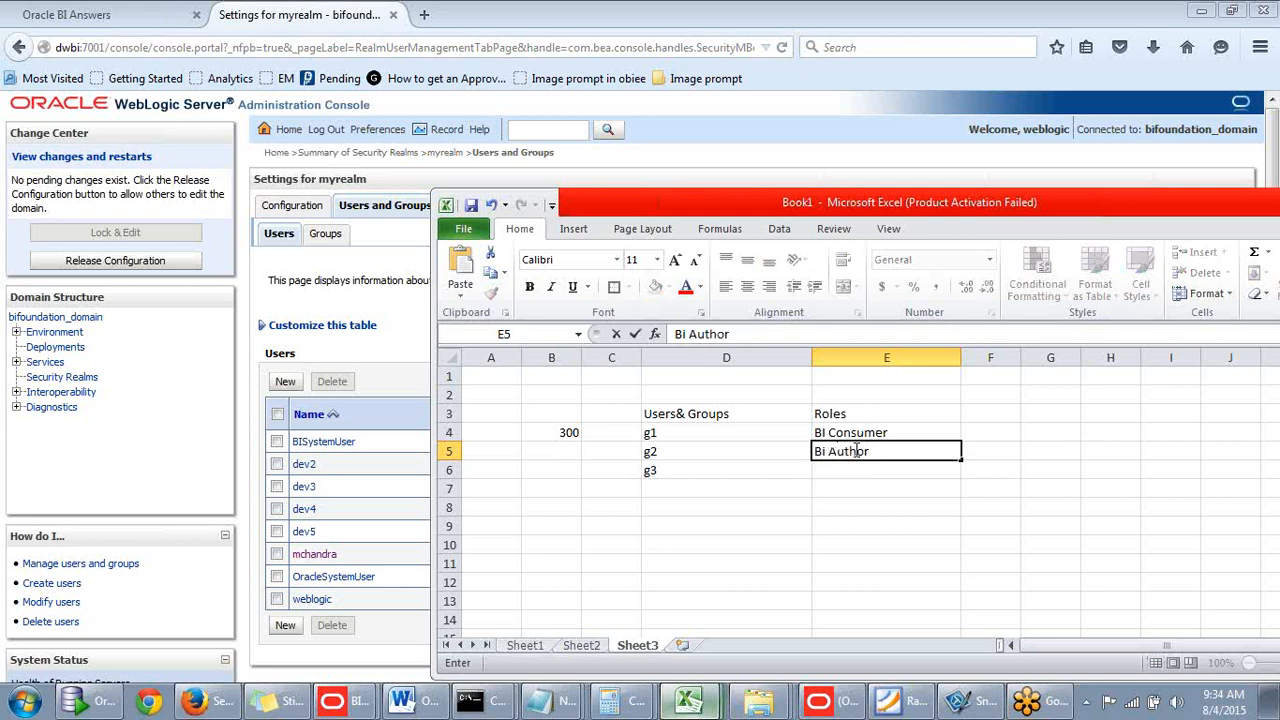
click(900, 484)
- Enter Bi Admin in E6 and minimise the Excel workbook
click(830, 468)
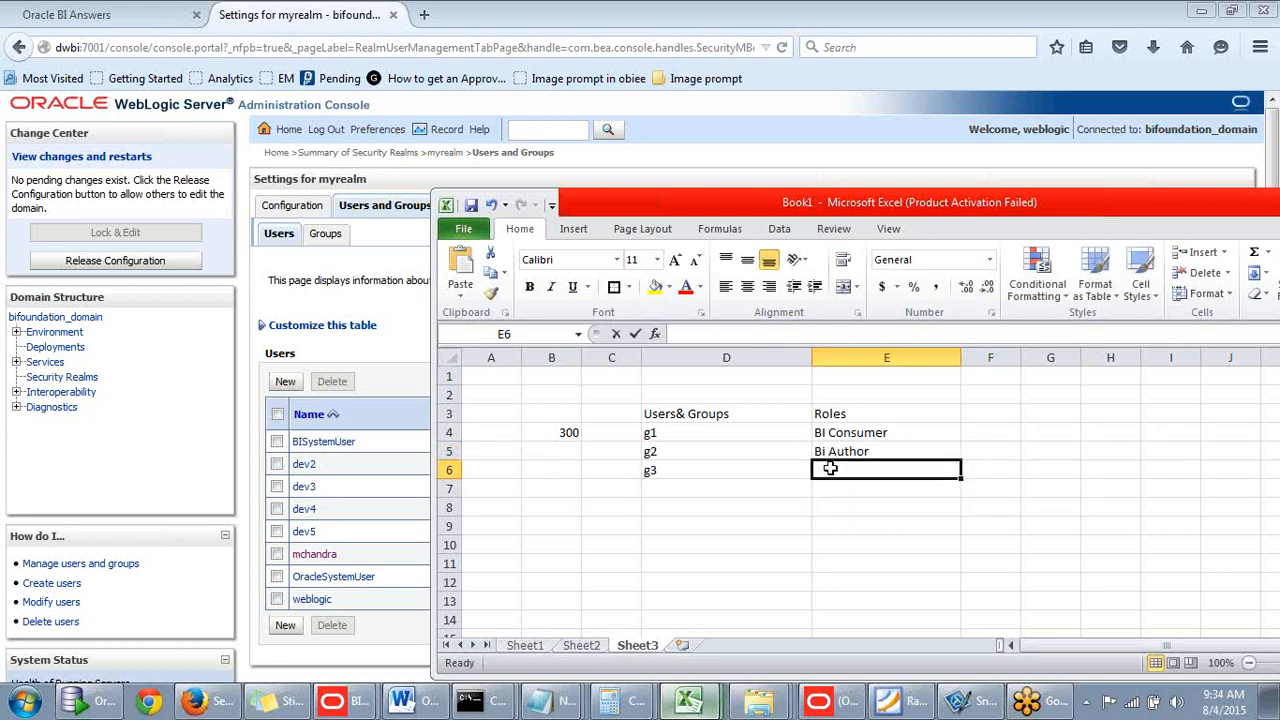
text(Bi)
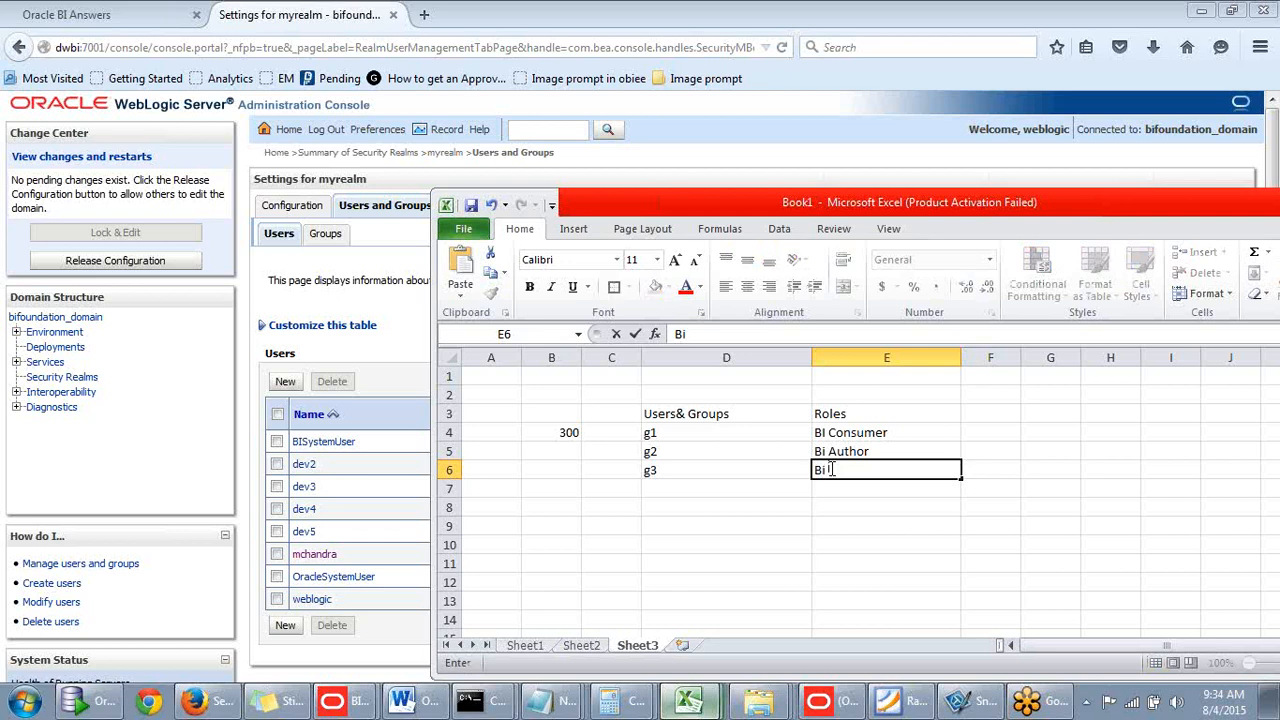
text( Admin)
drag(1108, 220, 1048, 210)
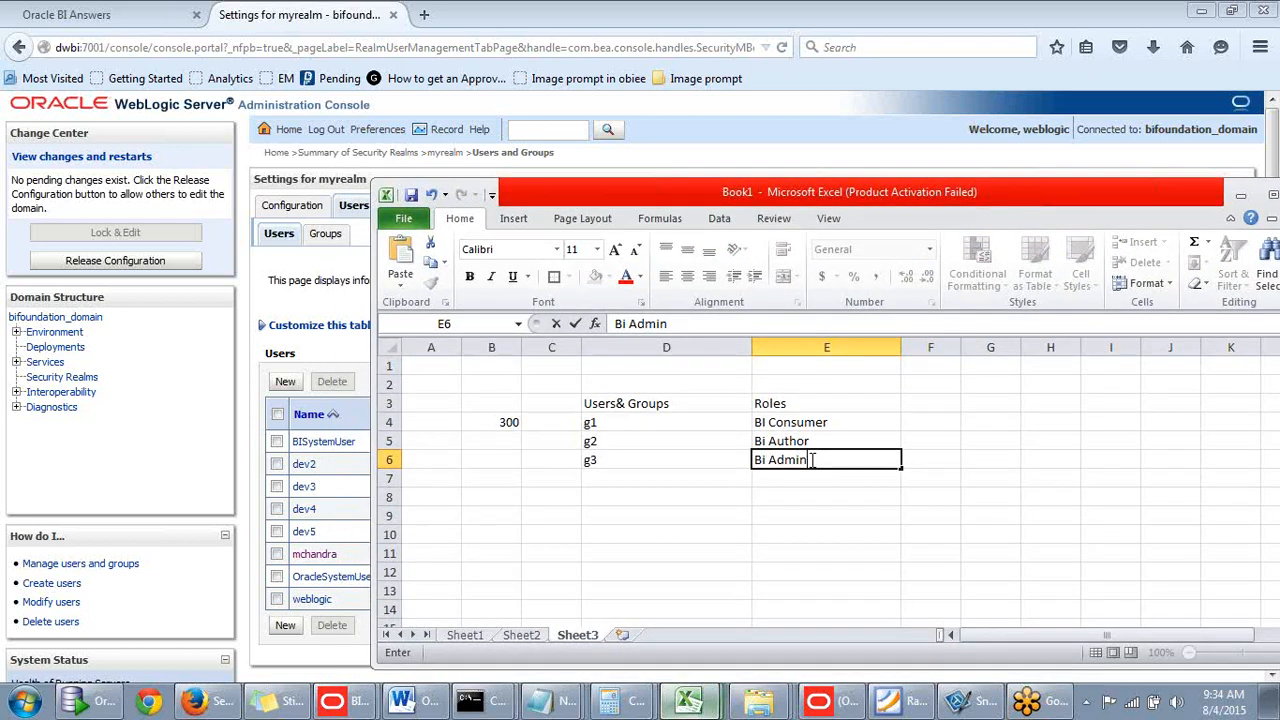
drag(812, 460, 752, 443)
click(864, 484)
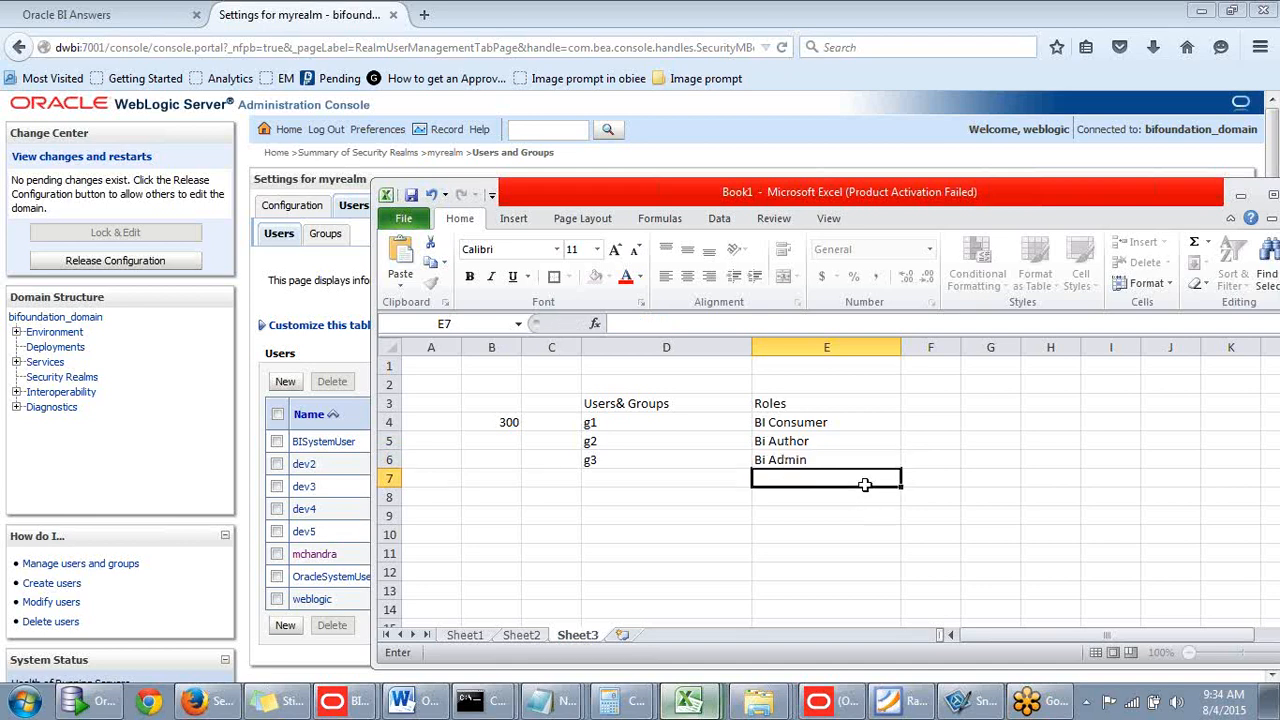
click(838, 466)
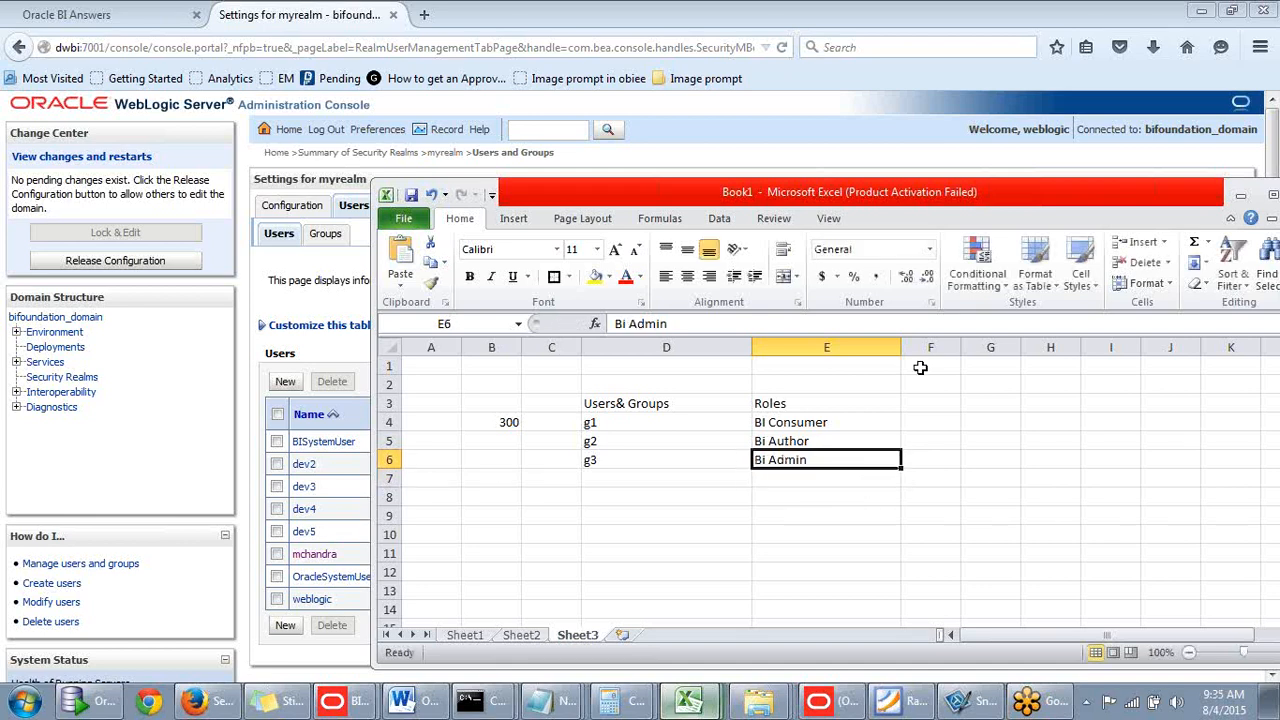
click(1241, 197)
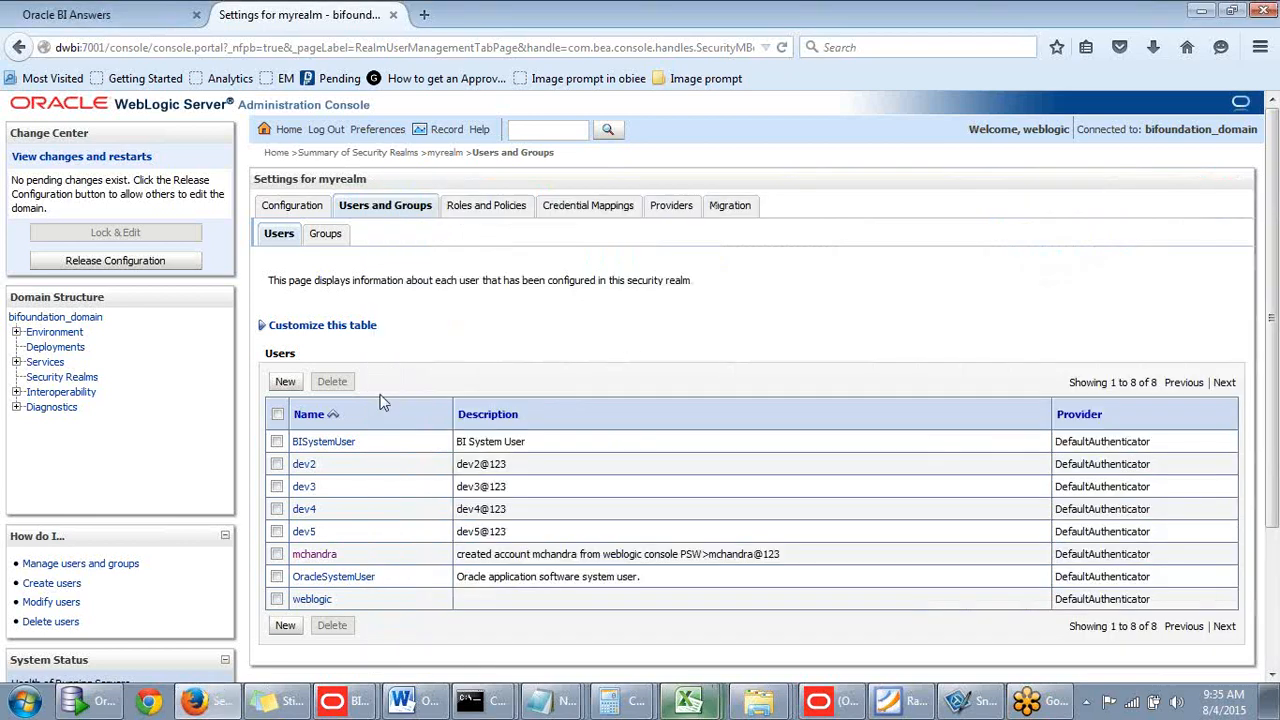
- Look over myrealm's groups, then return to Users and start a new user
click(325, 236)
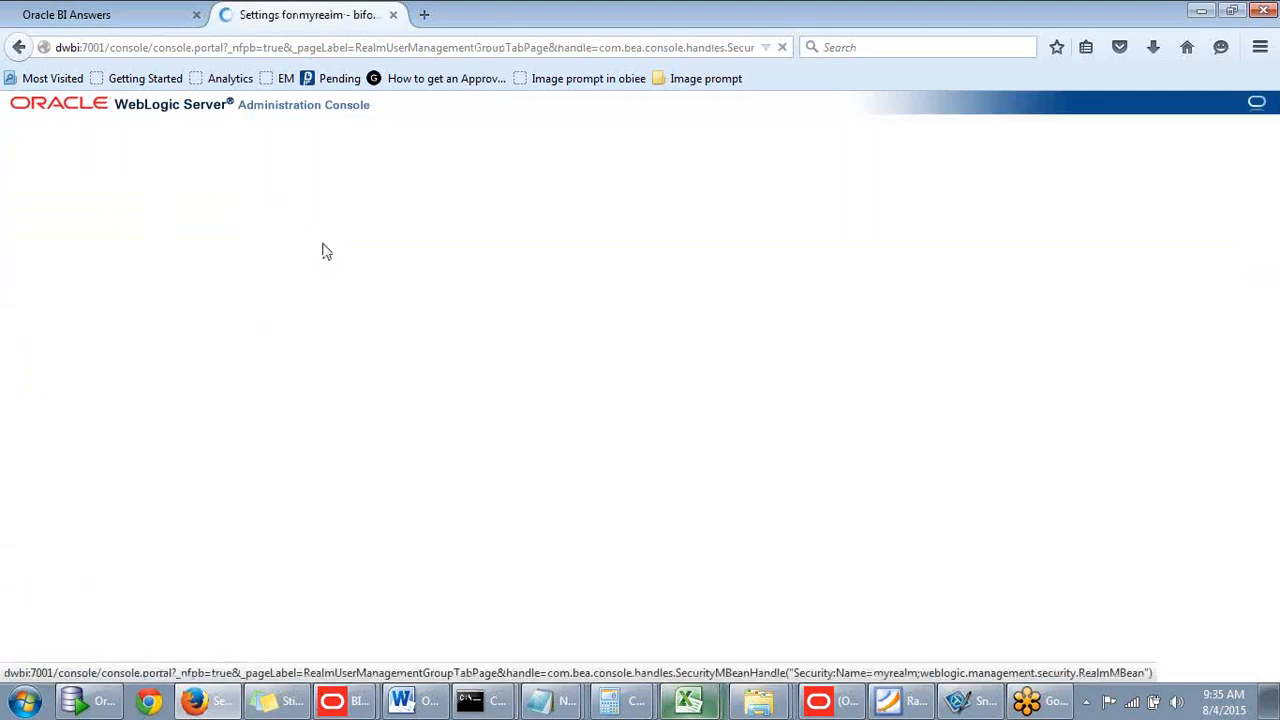
scroll(414, 351, down, 3)
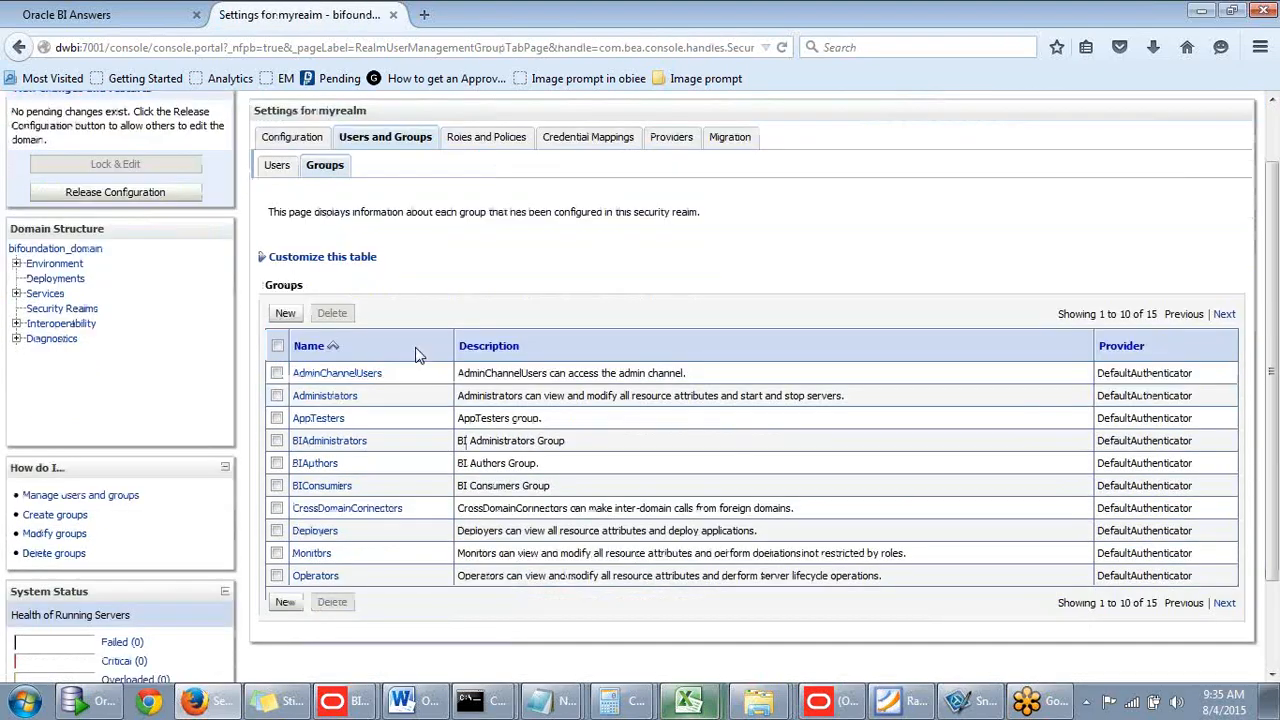
scroll(414, 357, up, 3)
click(279, 237)
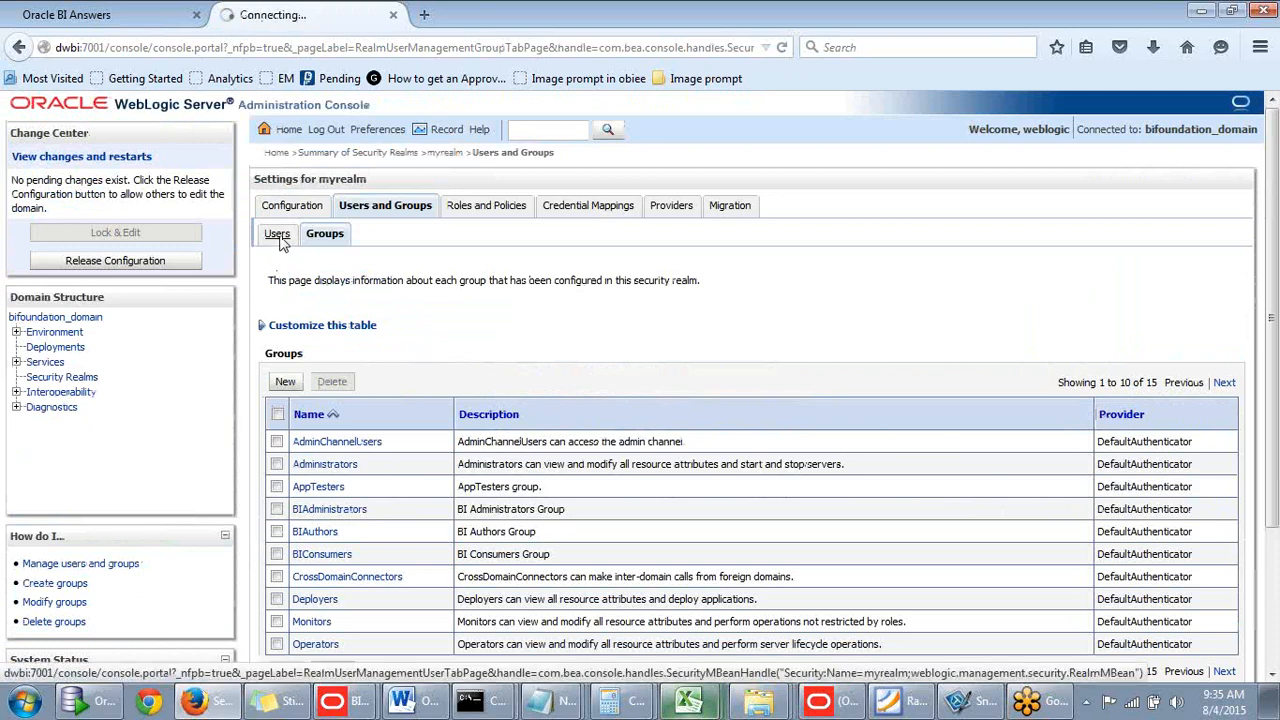
click(287, 382)
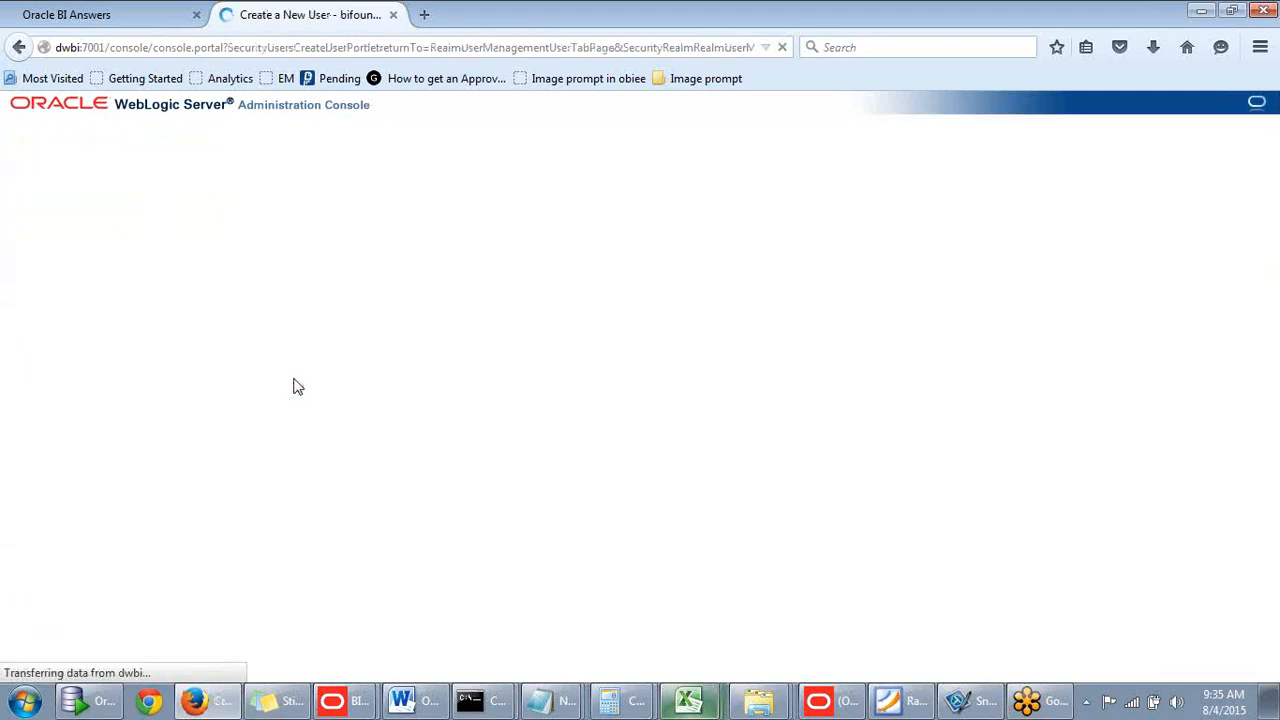
- Enter the new user's name and copy it into the Description field
scroll(363, 325, down, 1)
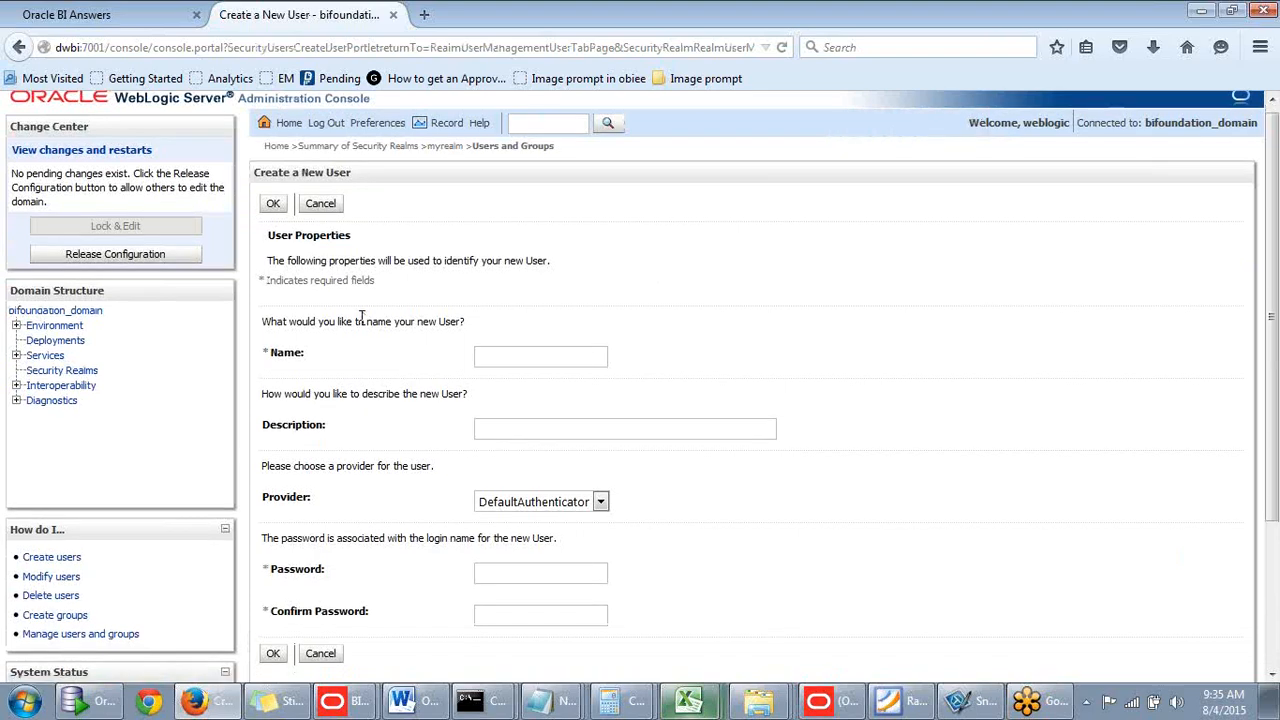
click(523, 259)
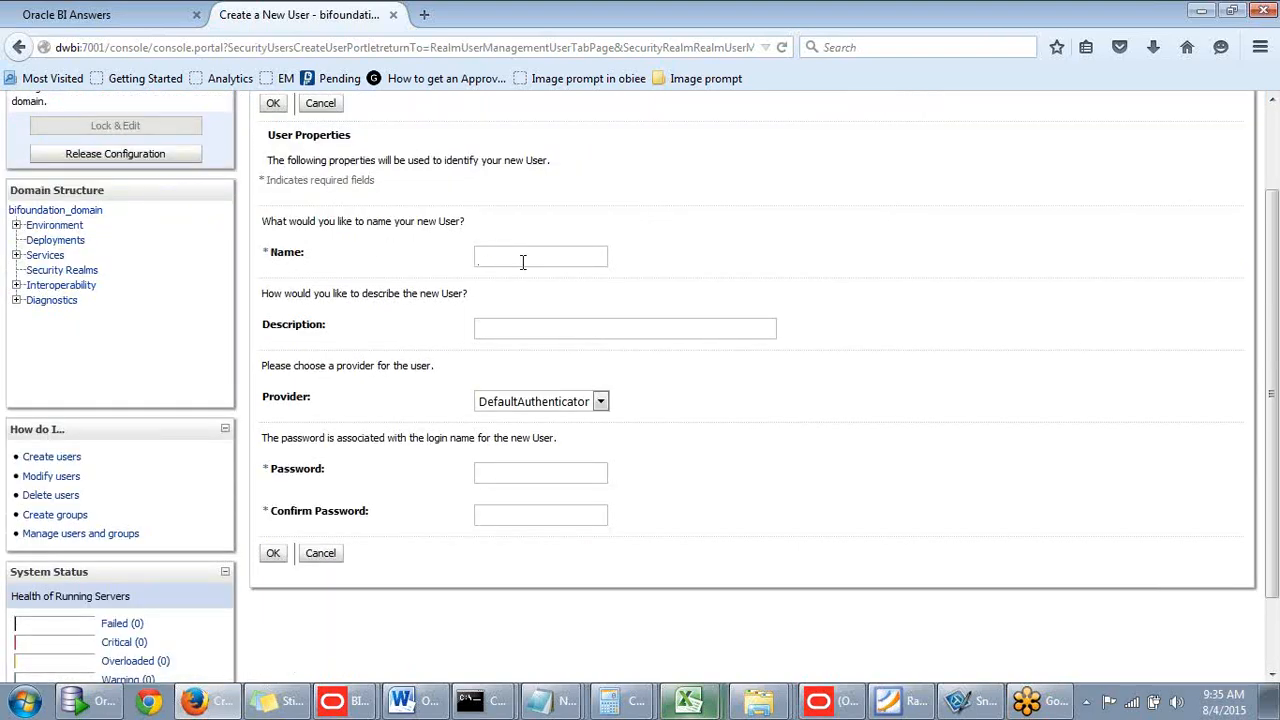
text(harish)
scroll(432, 263, up, 1)
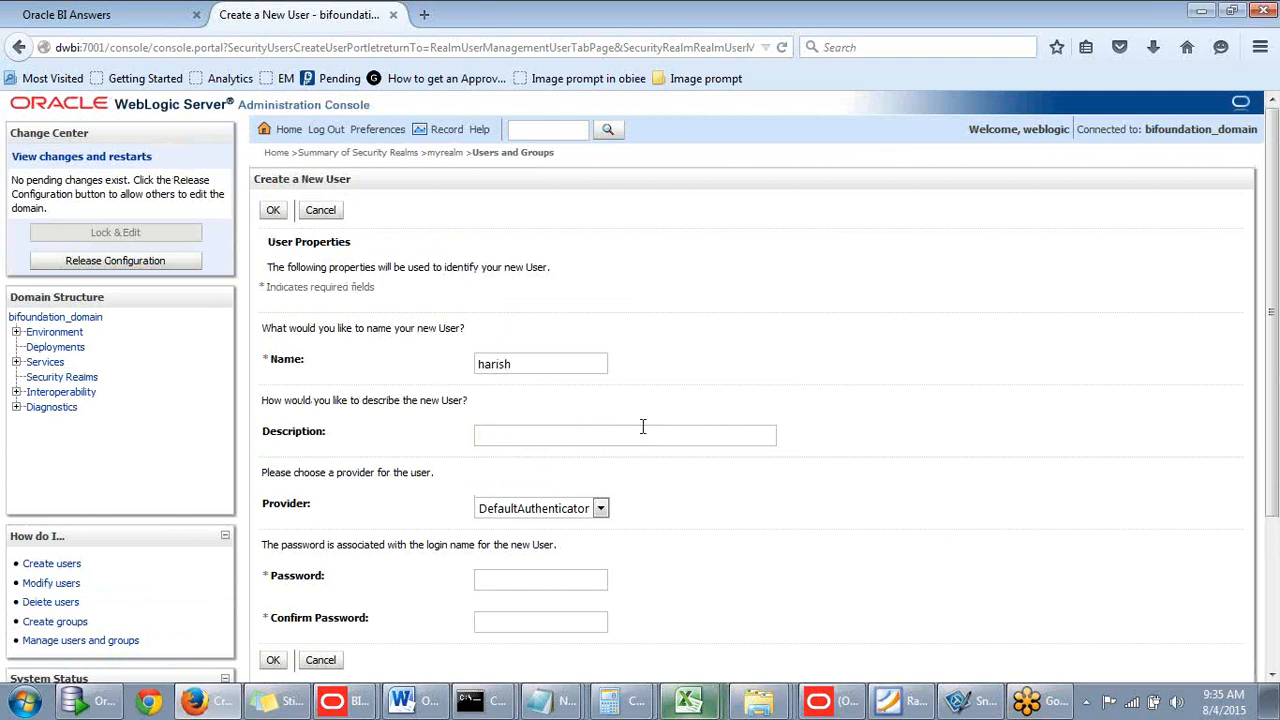
key(ctrl+a)
key(ctrl+c)
click(542, 436)
key(ctrl+v)
key(ctrl+a)
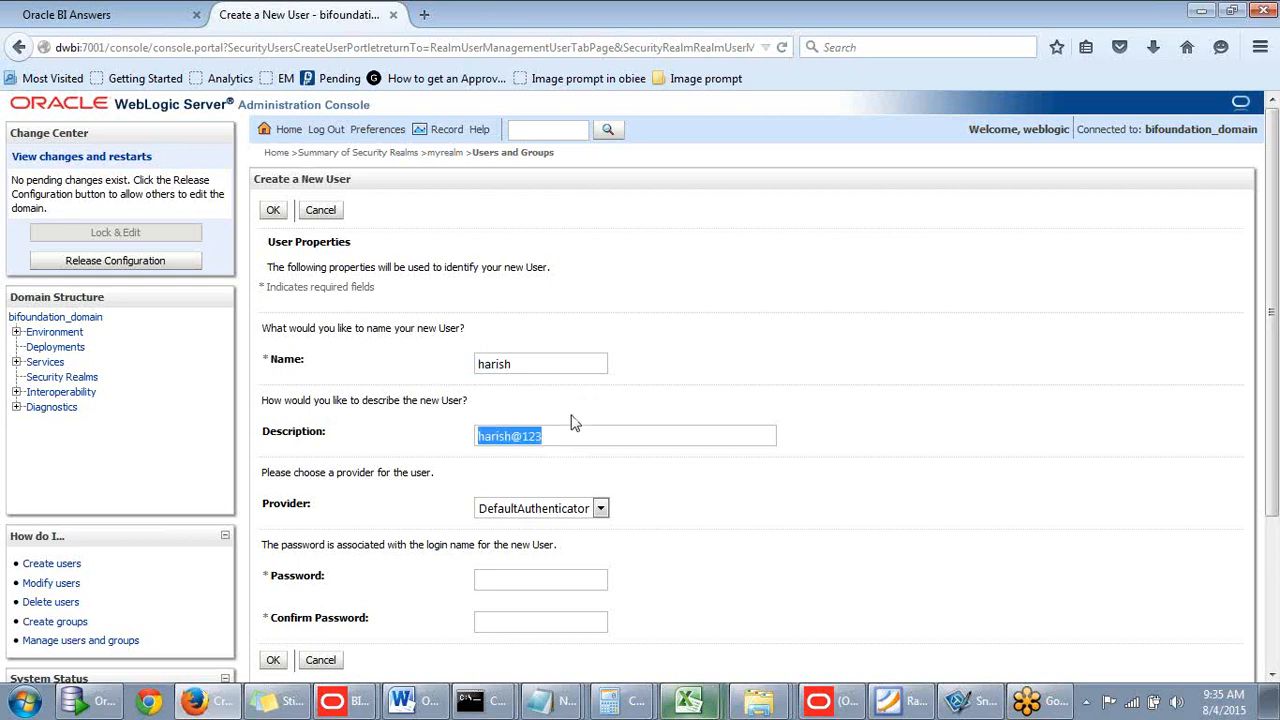
- Enter and confirm the account password, keep DefaultAuthenticator, and create the user
click(513, 582)
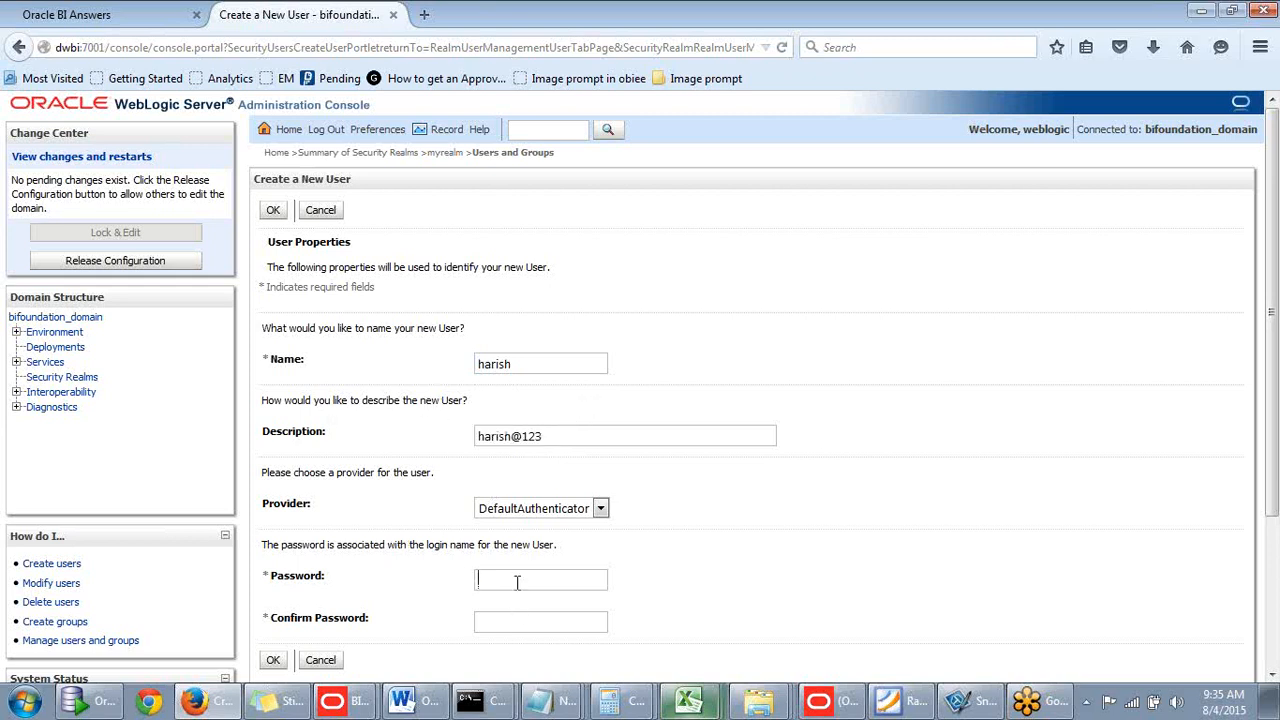
click(500, 620)
scroll(394, 480, down, 2)
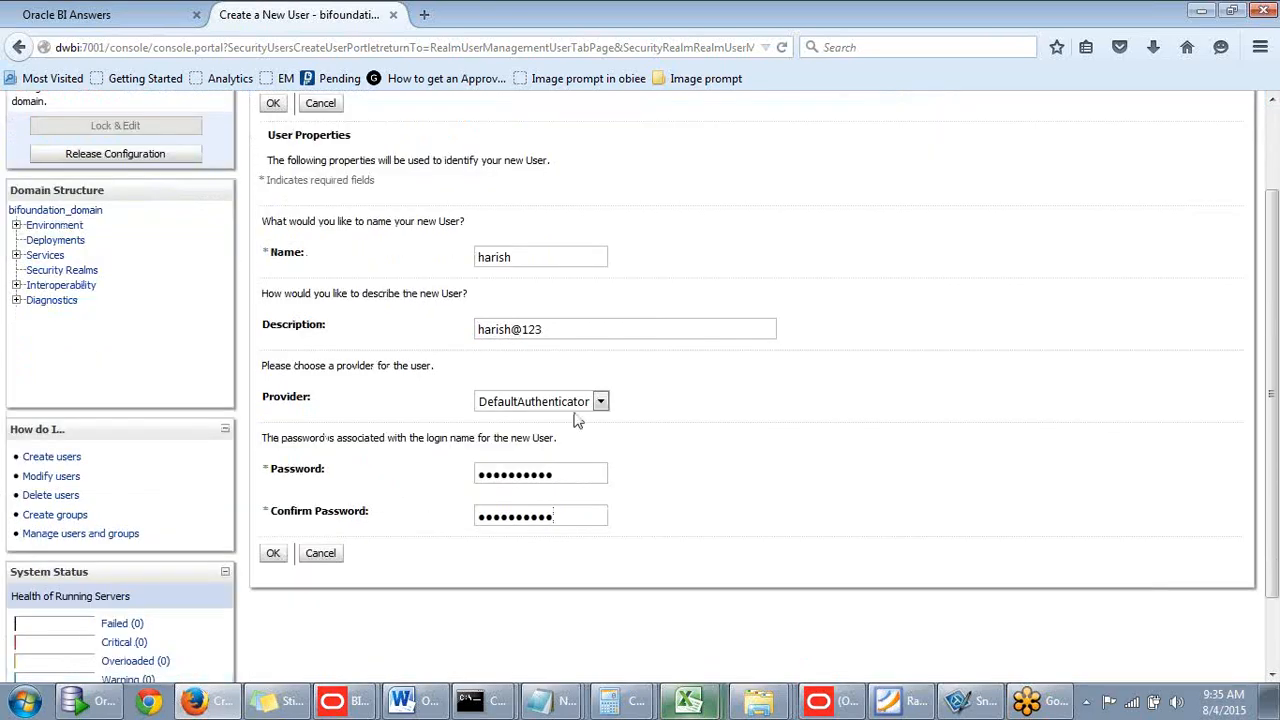
click(600, 401)
click(398, 470)
scroll(398, 468, up, 3)
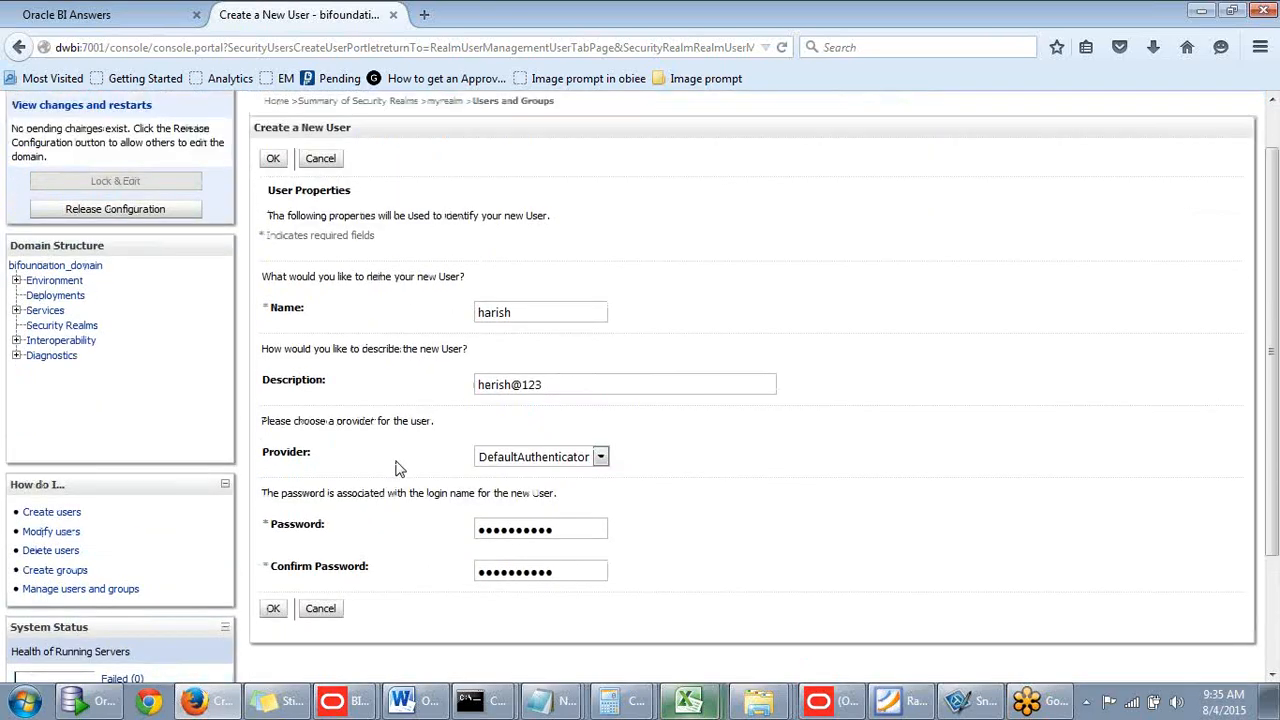
scroll(382, 466, down, 3)
click(278, 556)
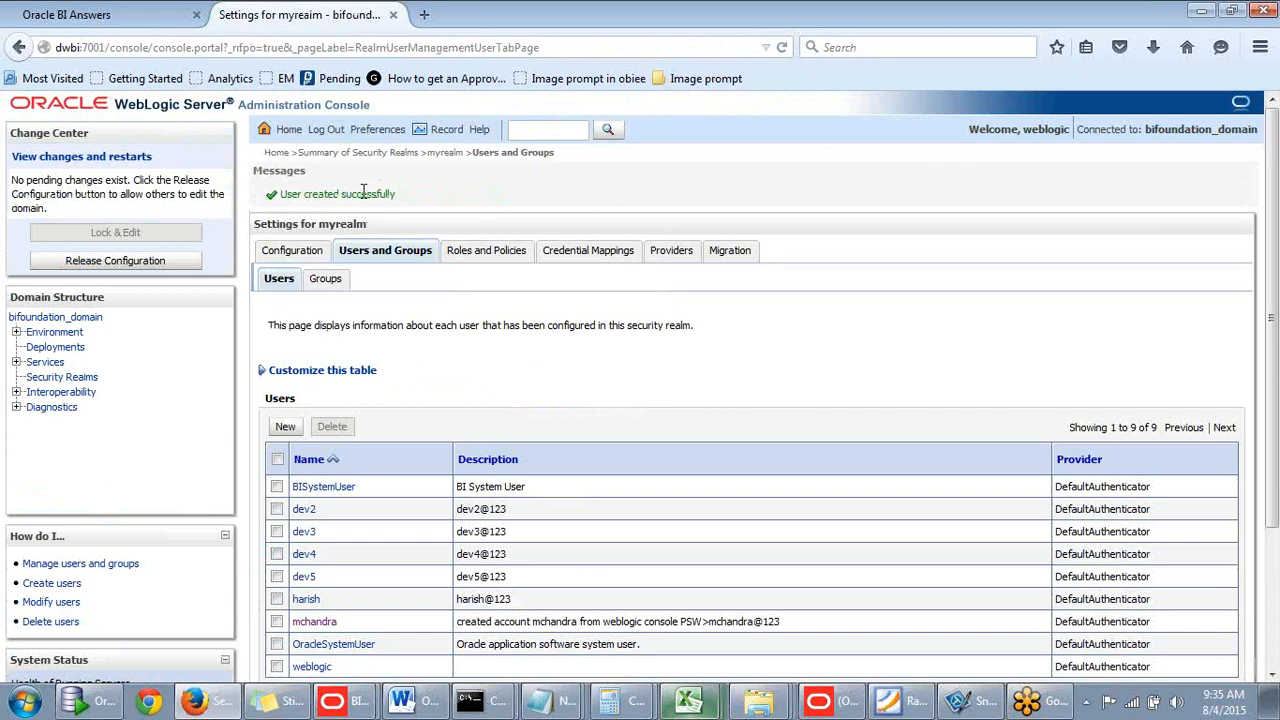
- Open the new user and go through its Passwords, Attributes and Groups tabs
scroll(424, 341, down, 2)
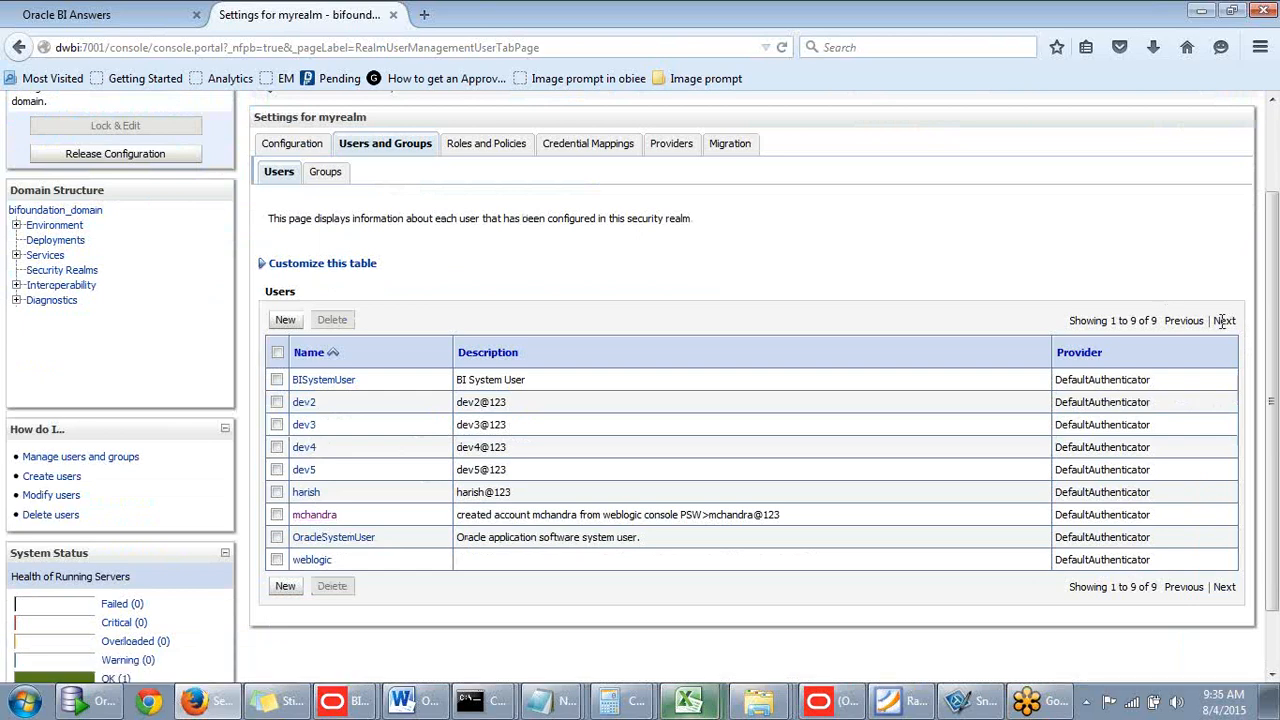
click(308, 494)
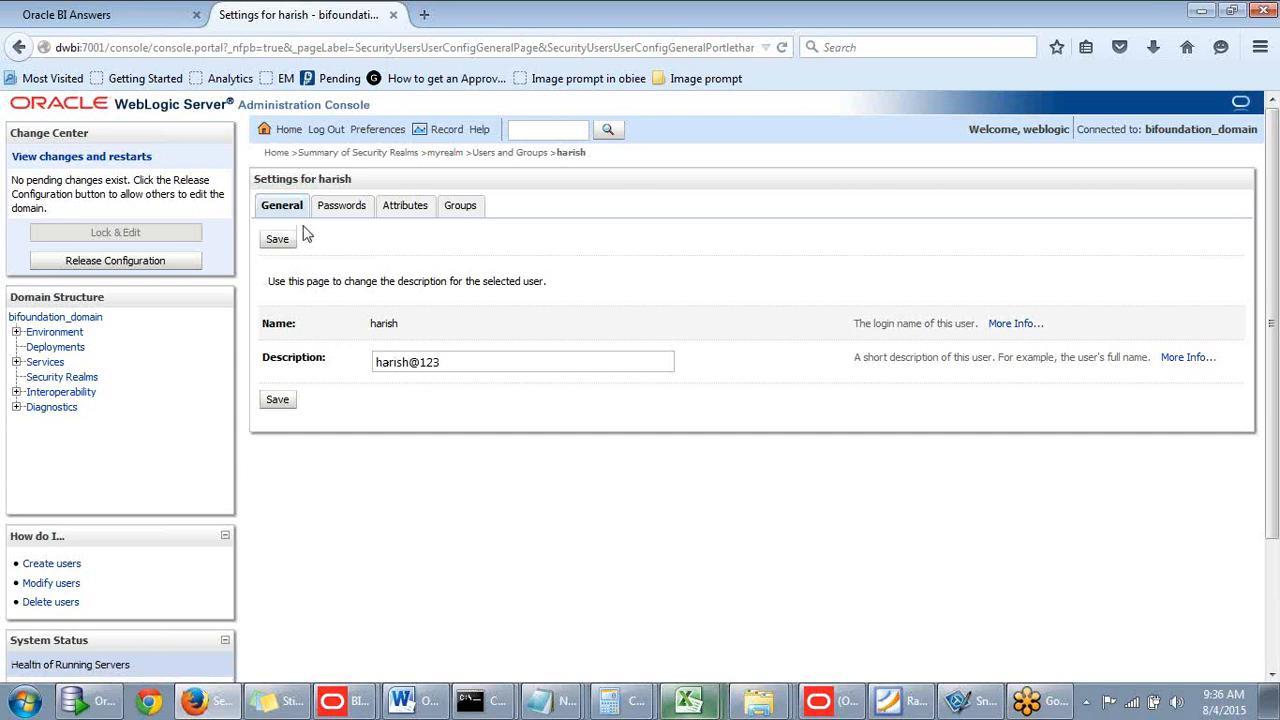
click(352, 215)
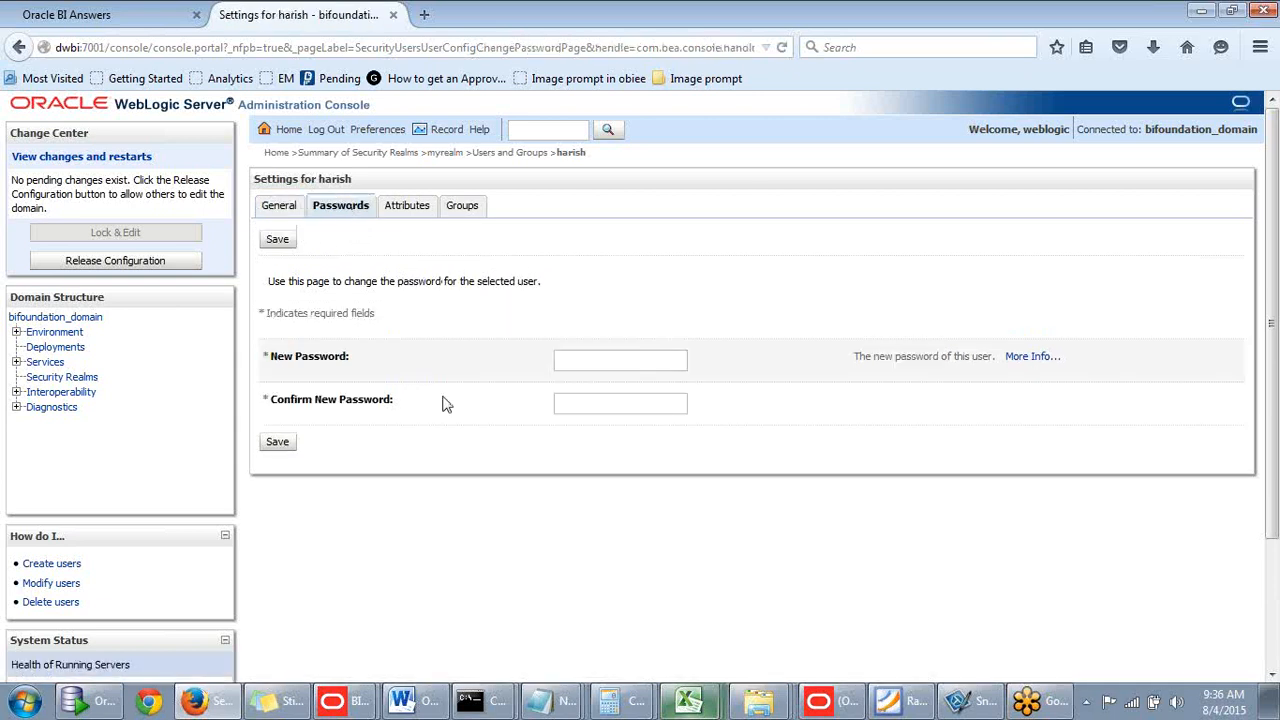
click(409, 214)
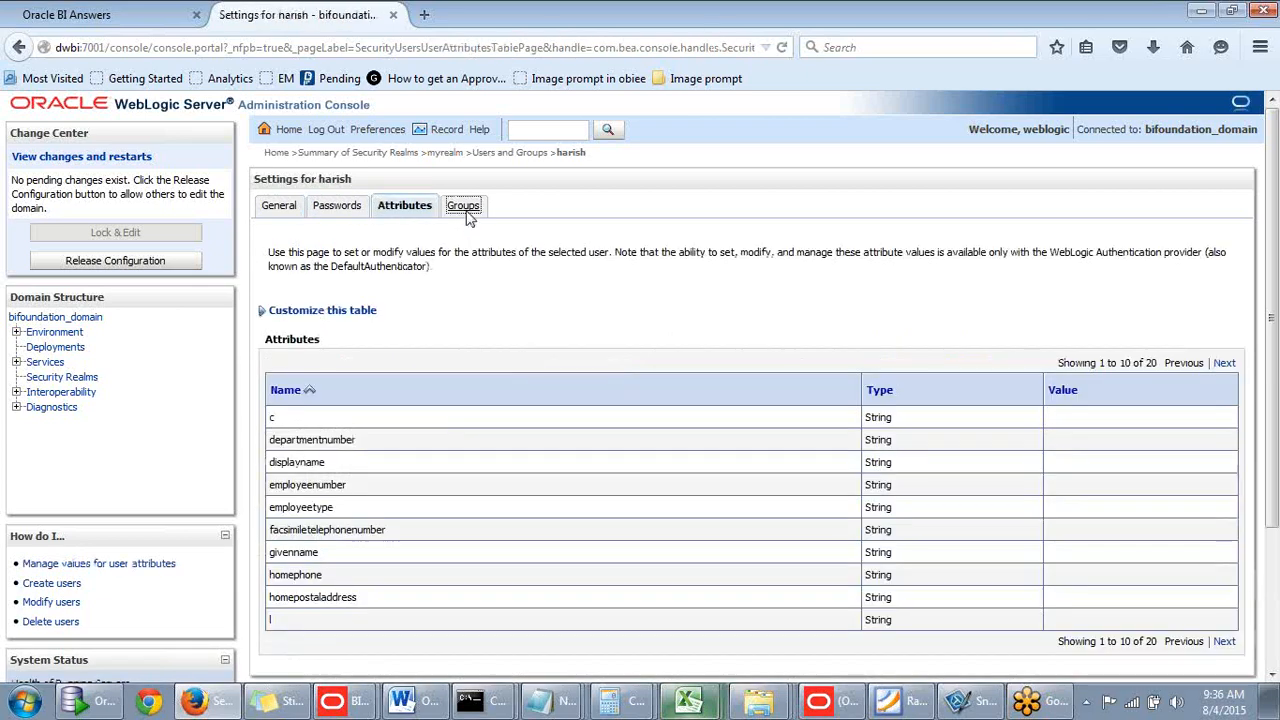
click(463, 208)
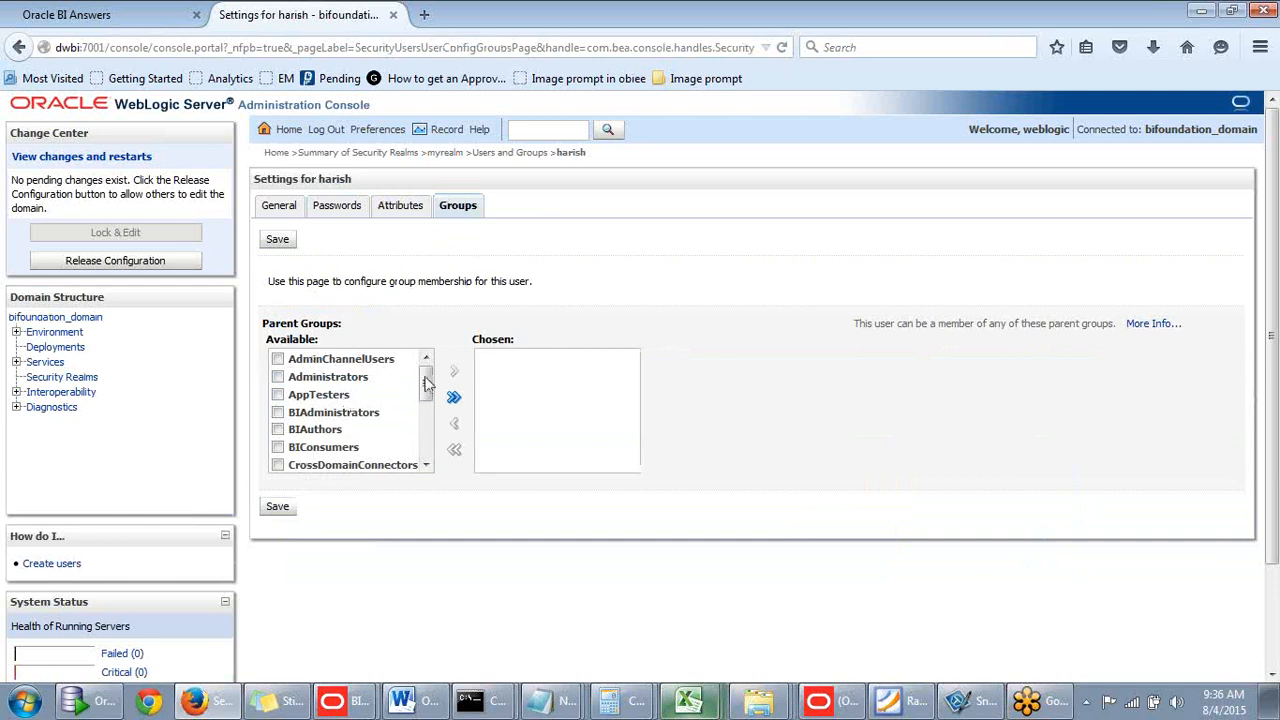
- Move BIConsumers into the user's Chosen groups, save, and switch back to BI Answers
mouse_move(426, 381)
mouse_down()
mouse_move(426, 432)
mouse_move(426, 372)
mouse_up()
drag(425, 388, 425, 403)
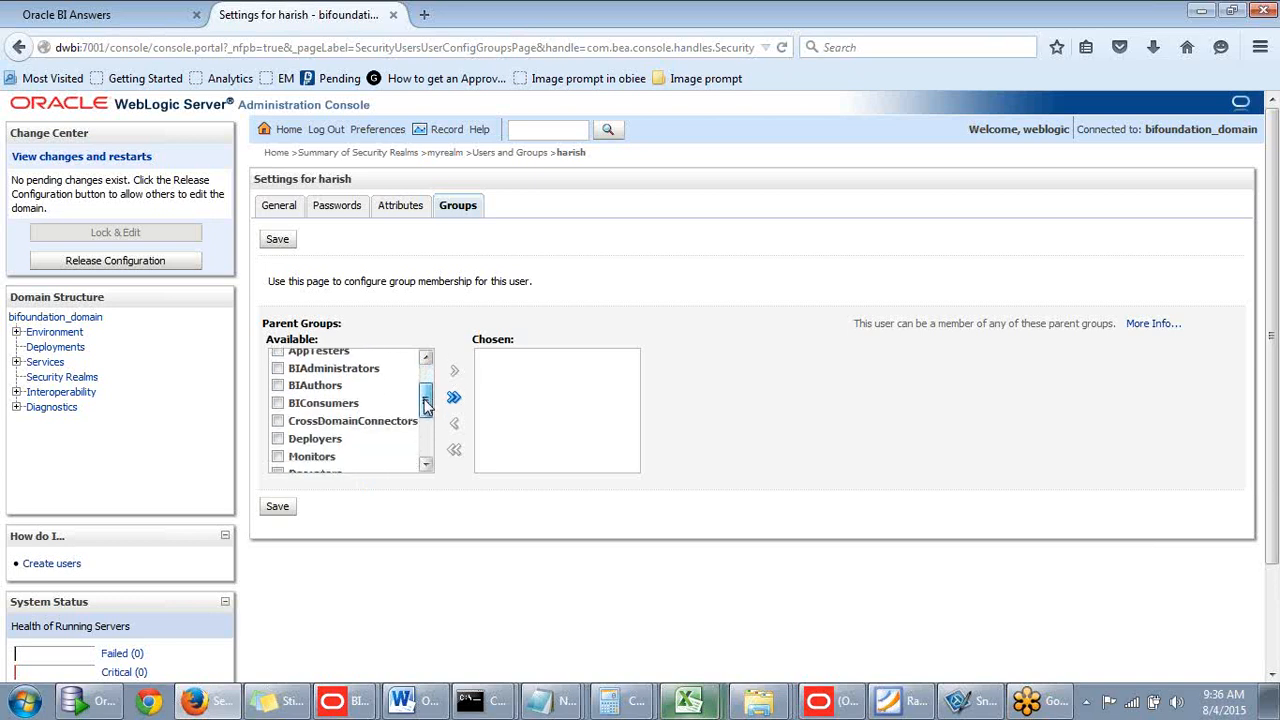
click(278, 404)
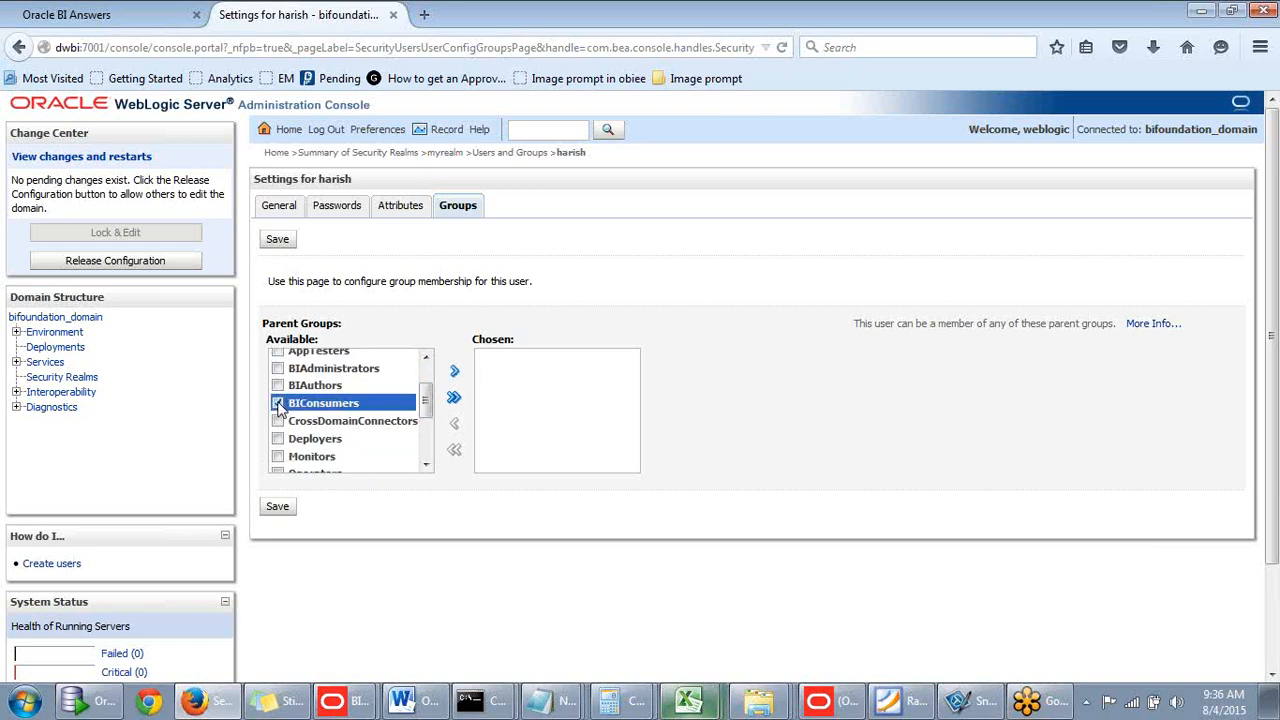
drag(425, 402, 424, 396)
click(455, 373)
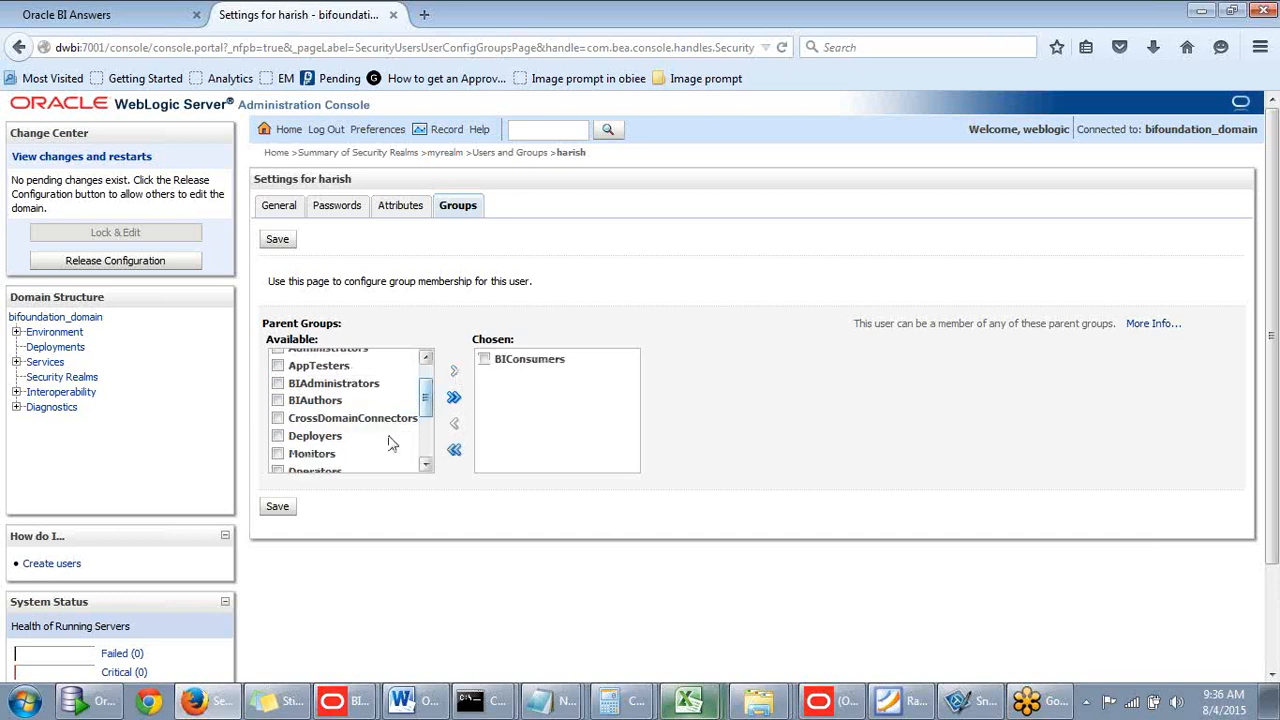
click(279, 510)
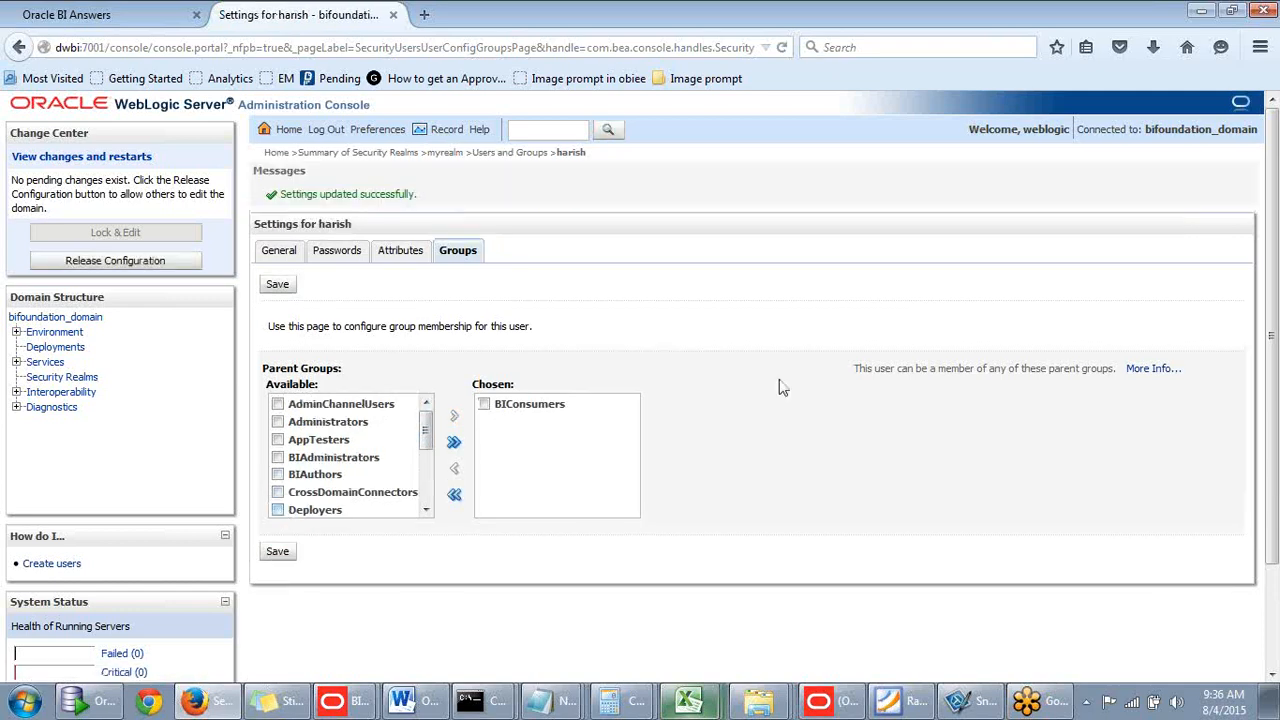
click(424, 17)
click(143, 17)
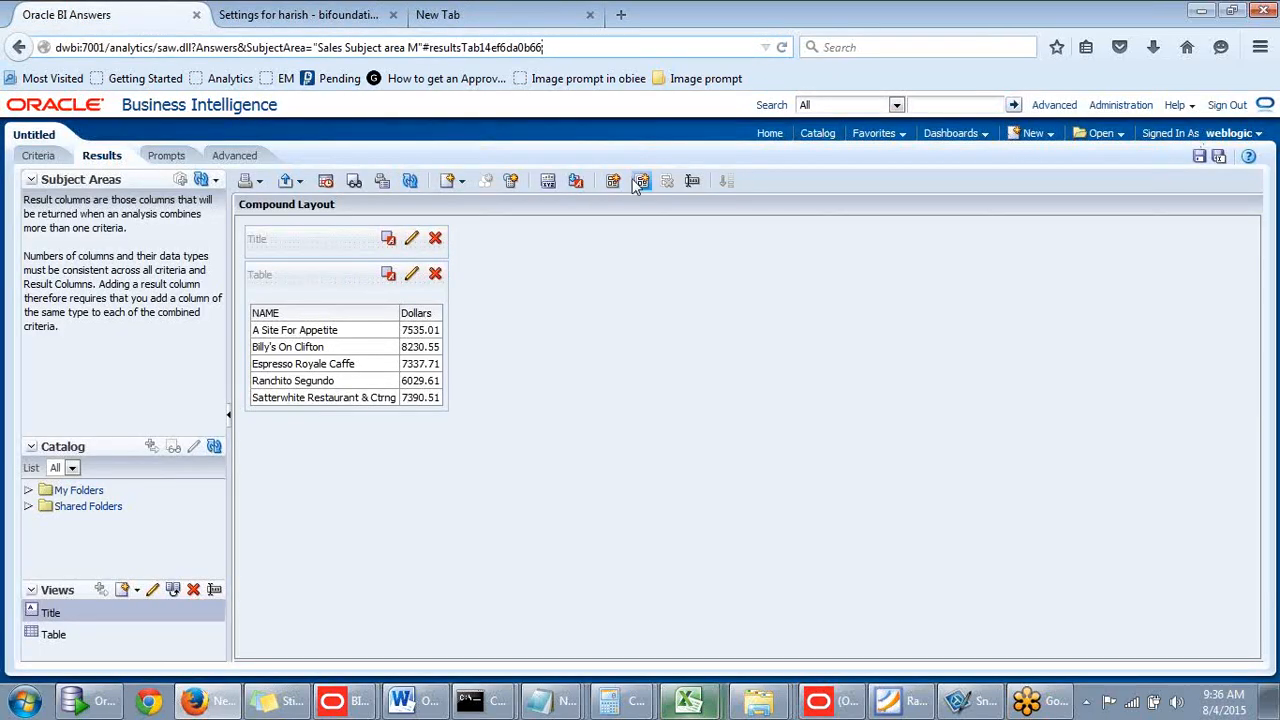
- Sign out and sign back in as the new user, dismissing the save-password prompt
click(1227, 106)
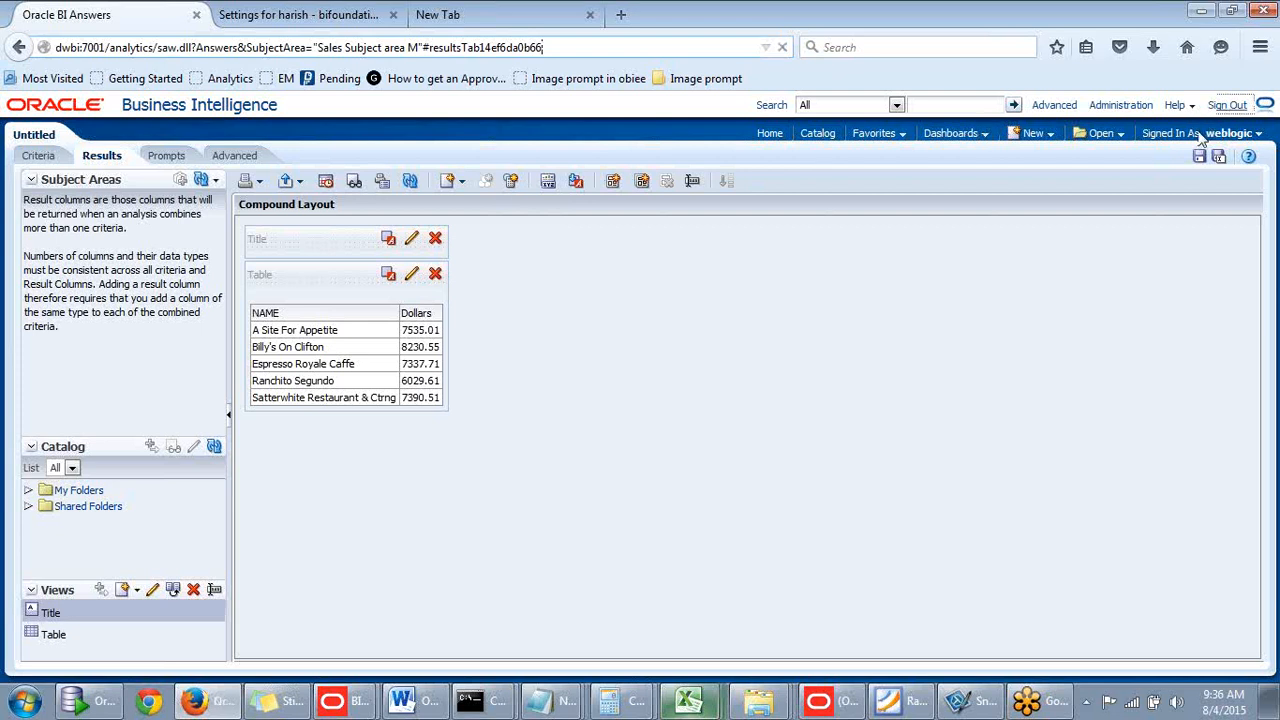
click(535, 359)
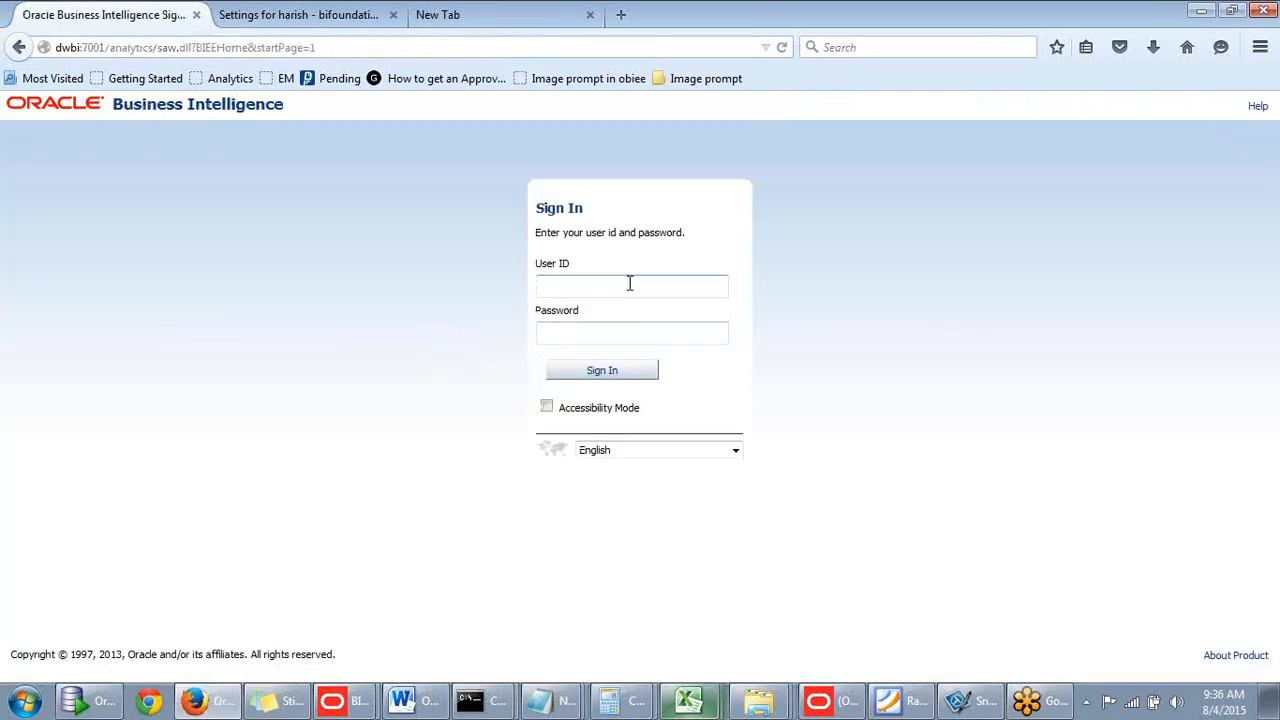
text(harish)
drag(600, 286, 435, 294)
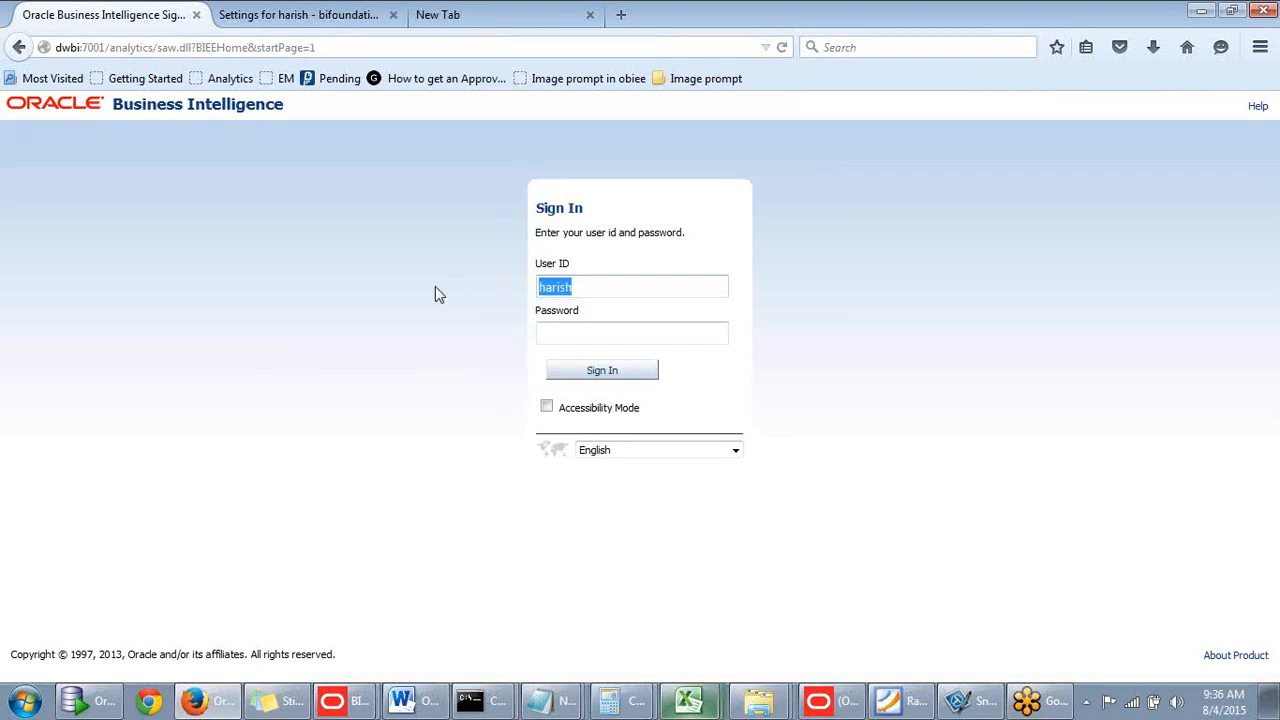
click(575, 332)
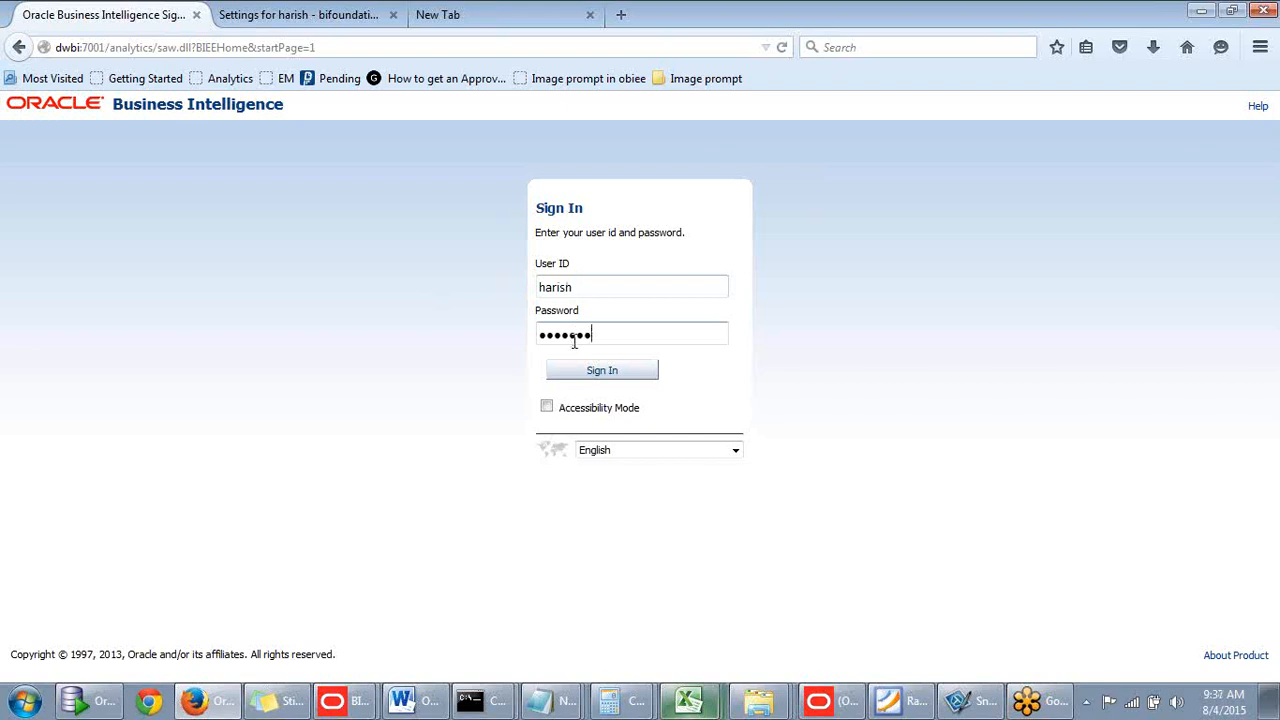
click(592, 370)
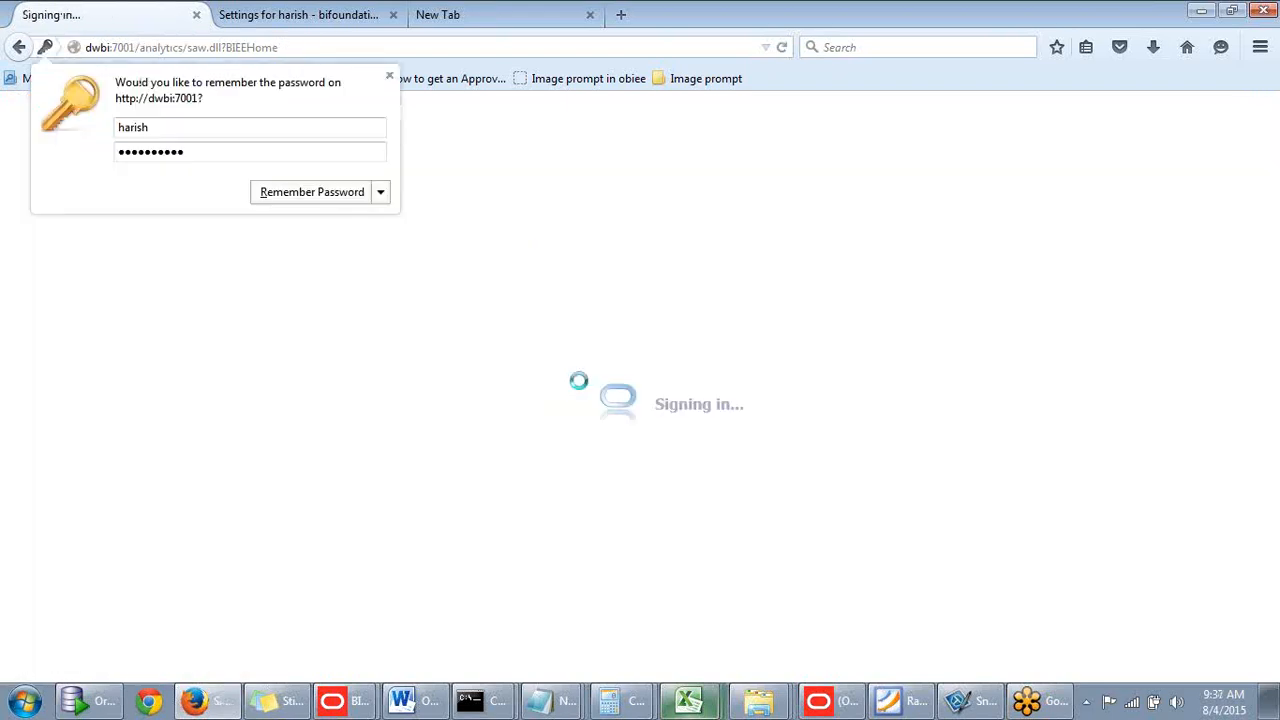
click(389, 75)
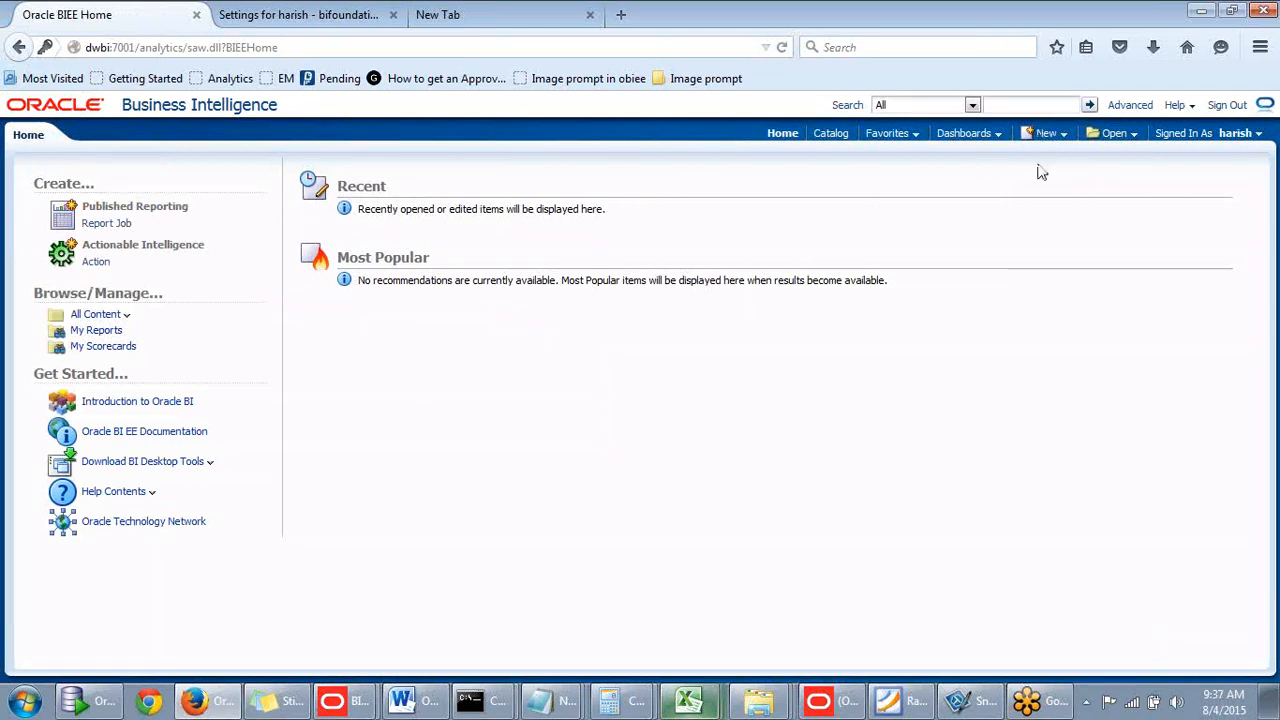
click(1057, 137)
- Review the New menu, then open Shared Folders > Batch1 Reports > Column prompt report
click(974, 171)
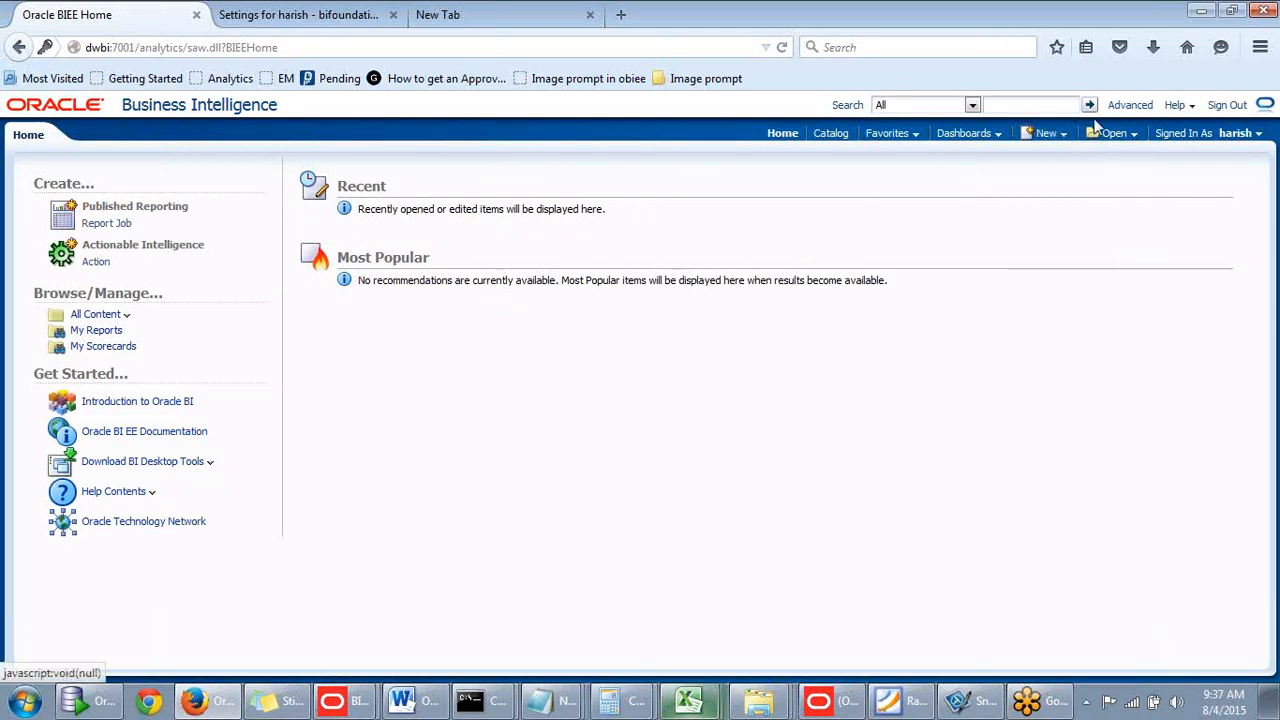
click(1048, 136)
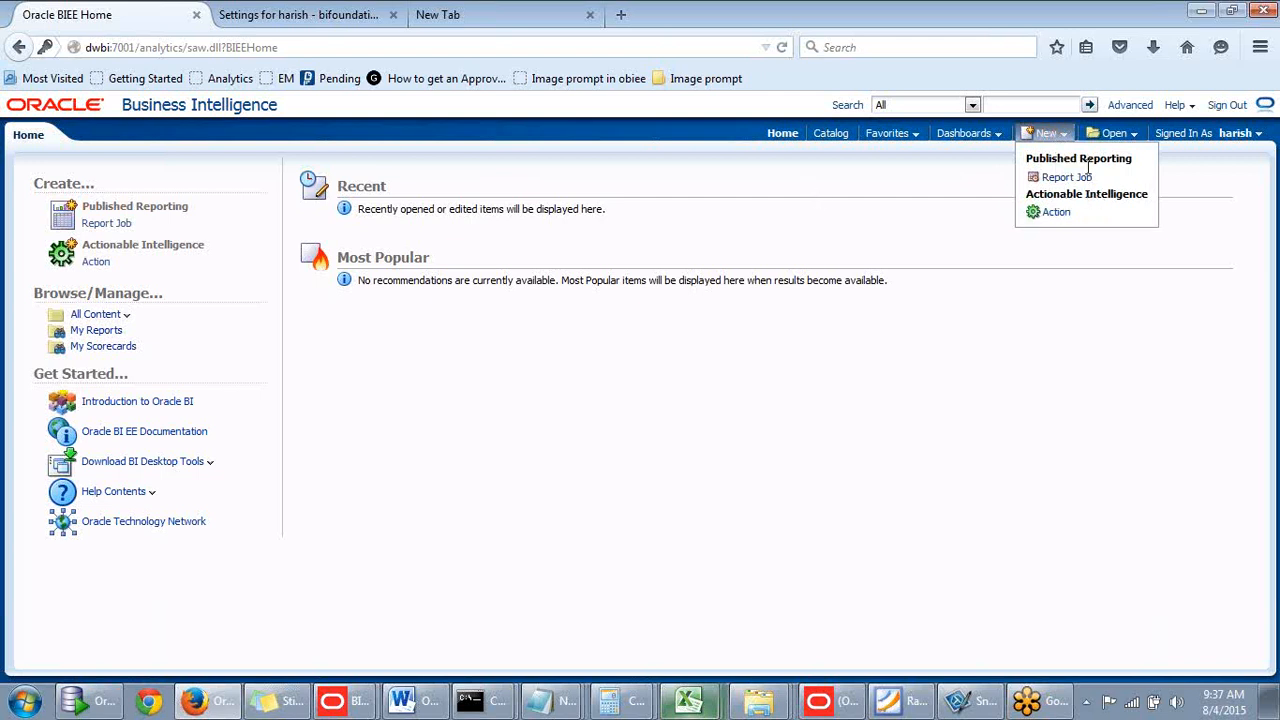
click(826, 138)
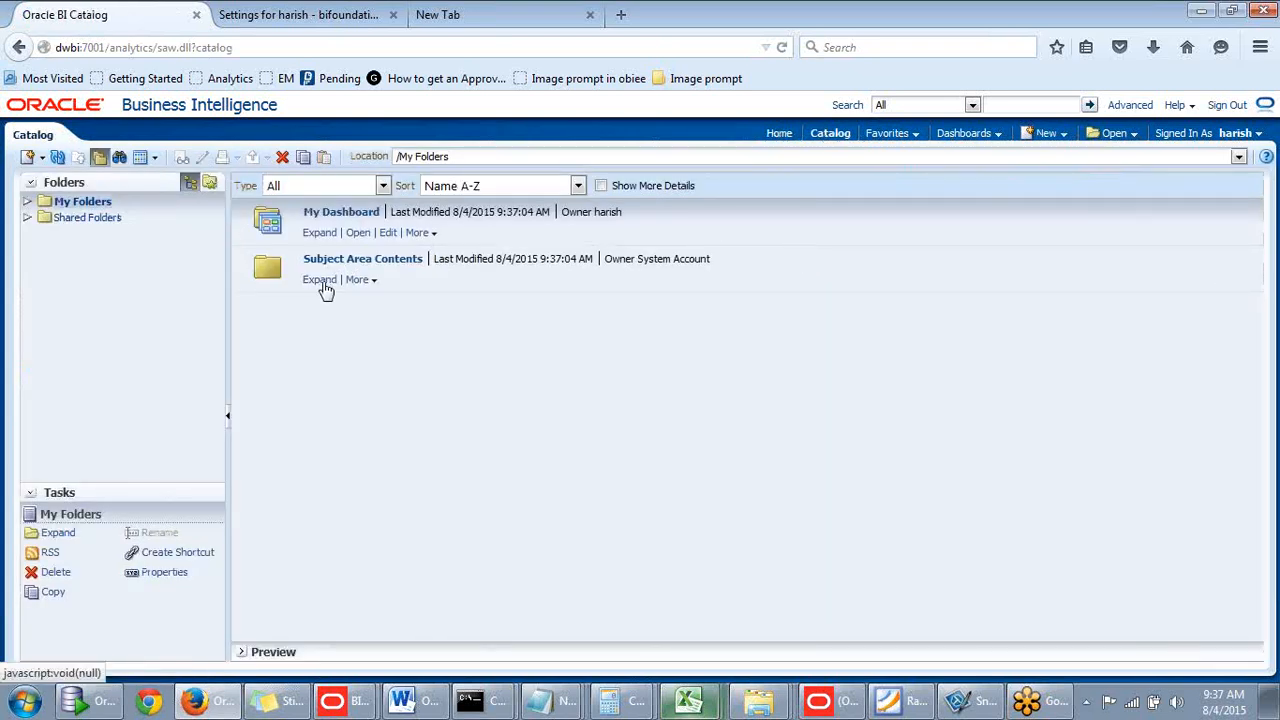
click(28, 218)
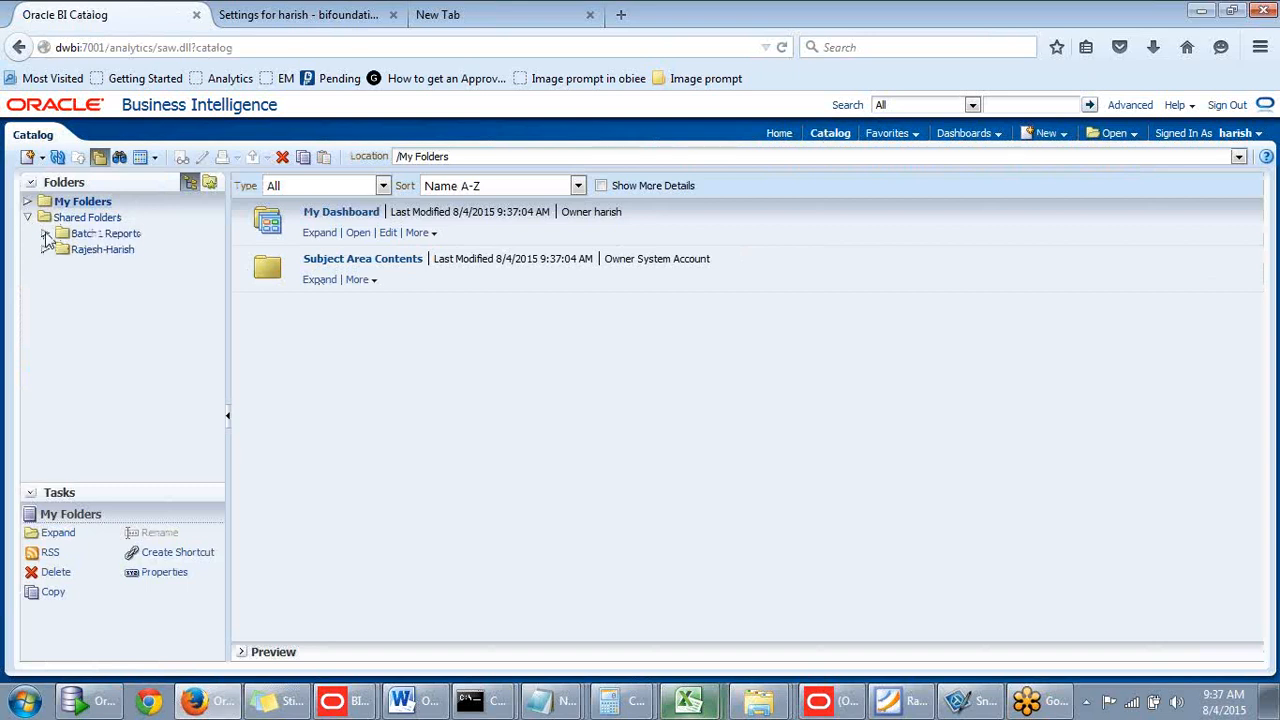
click(78, 235)
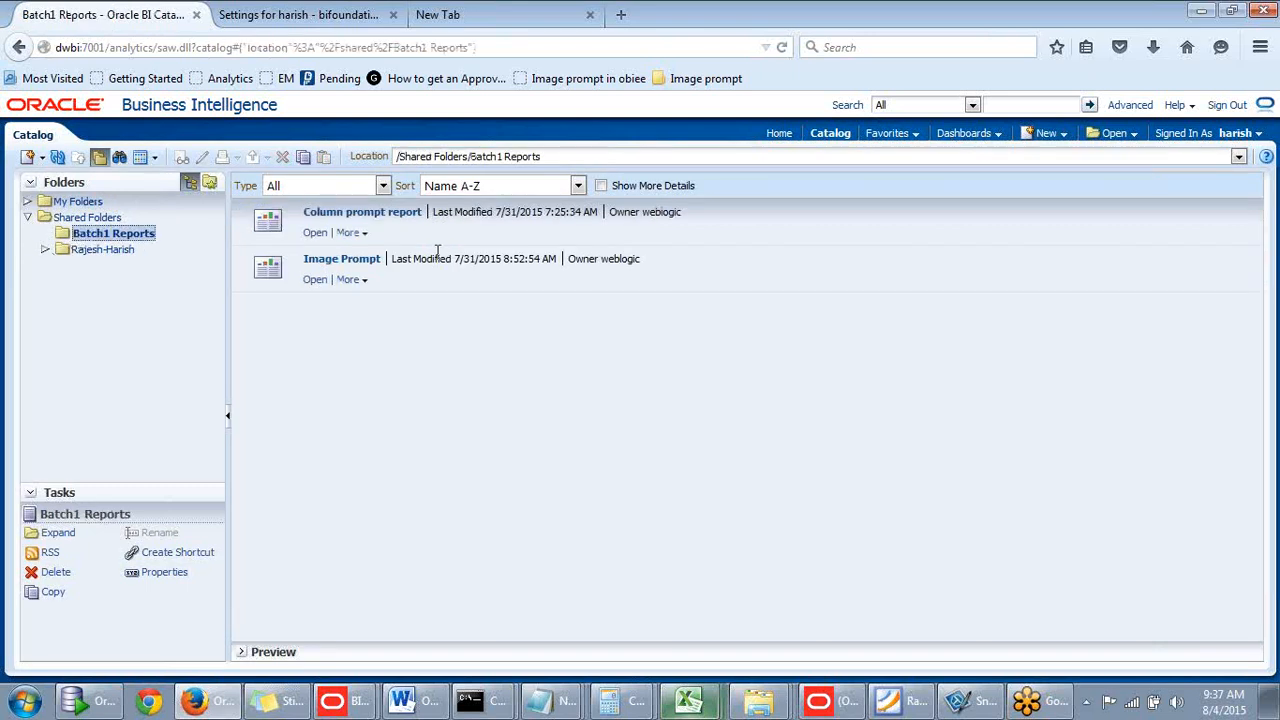
click(315, 232)
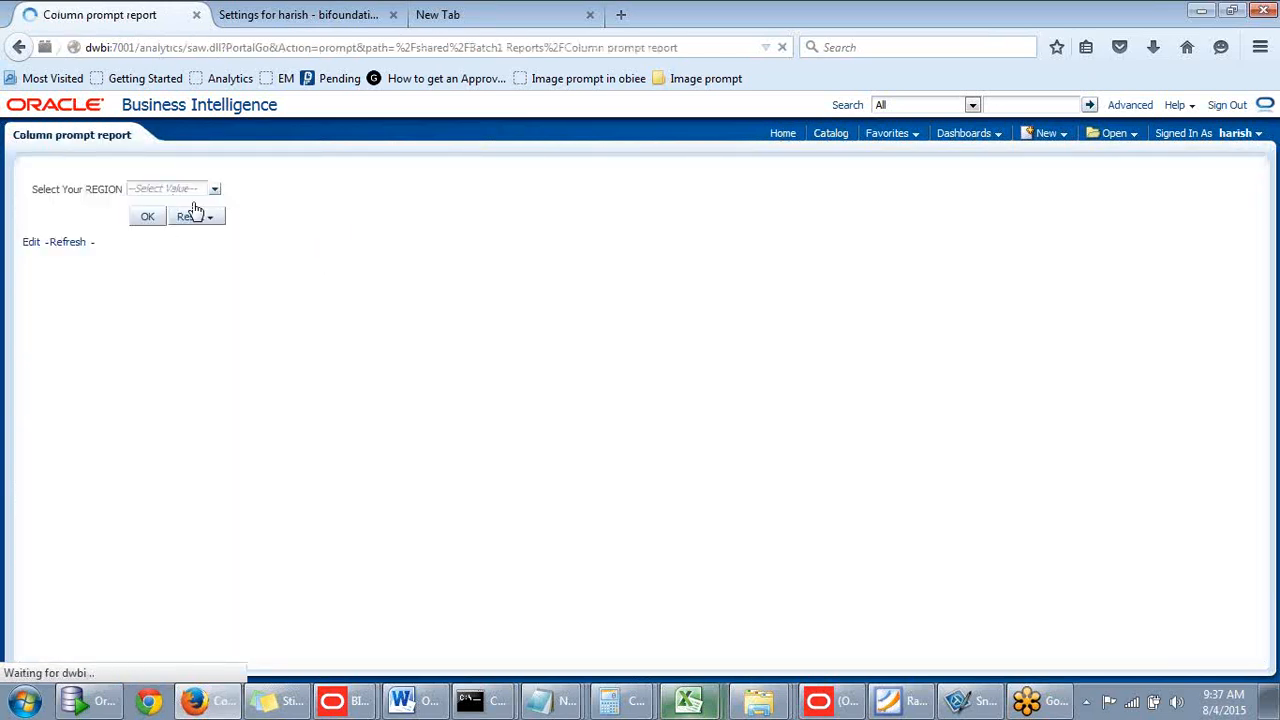
- Run the report with REGION set to Central, then return to the WebLogic tab
click(196, 192)
click(158, 225)
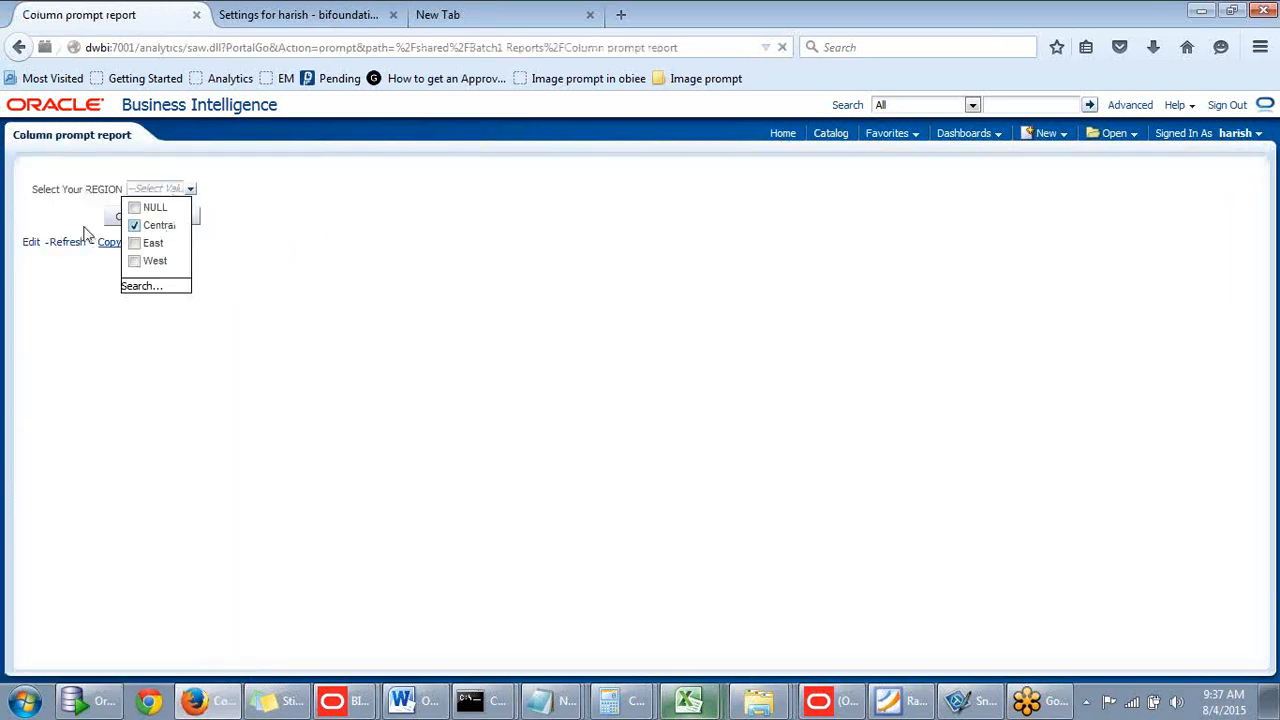
click(122, 216)
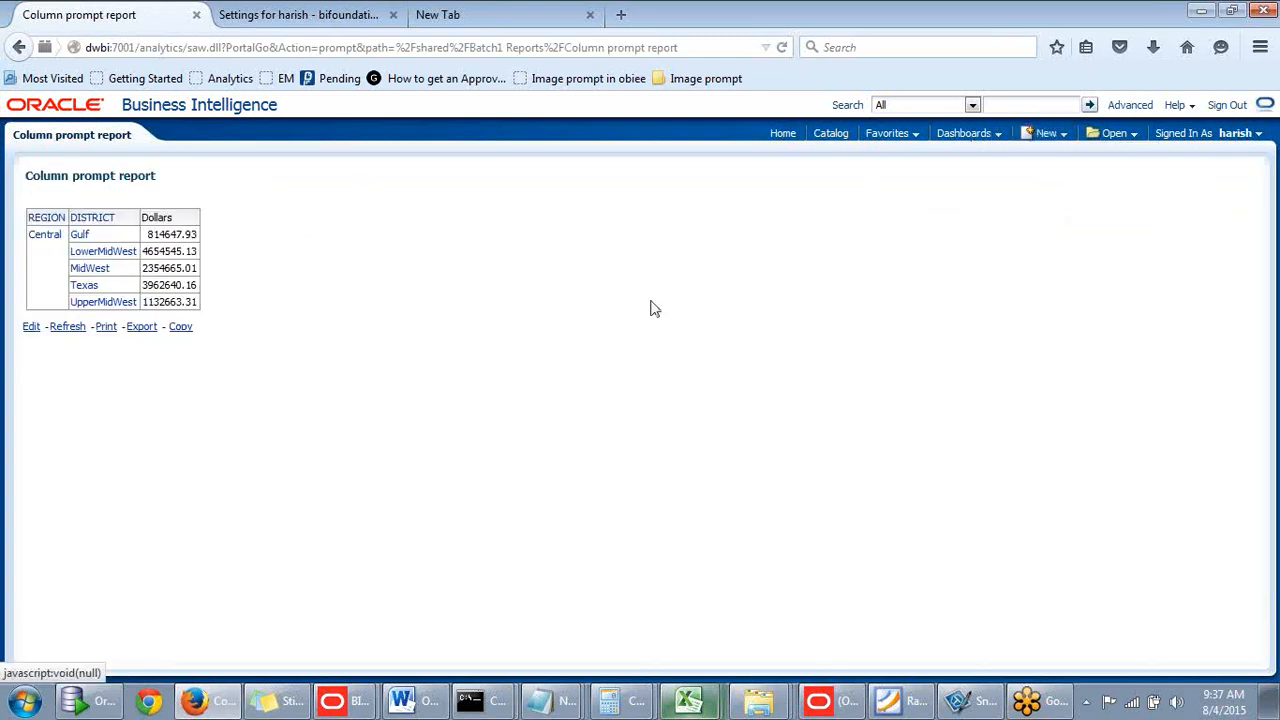
click(330, 14)
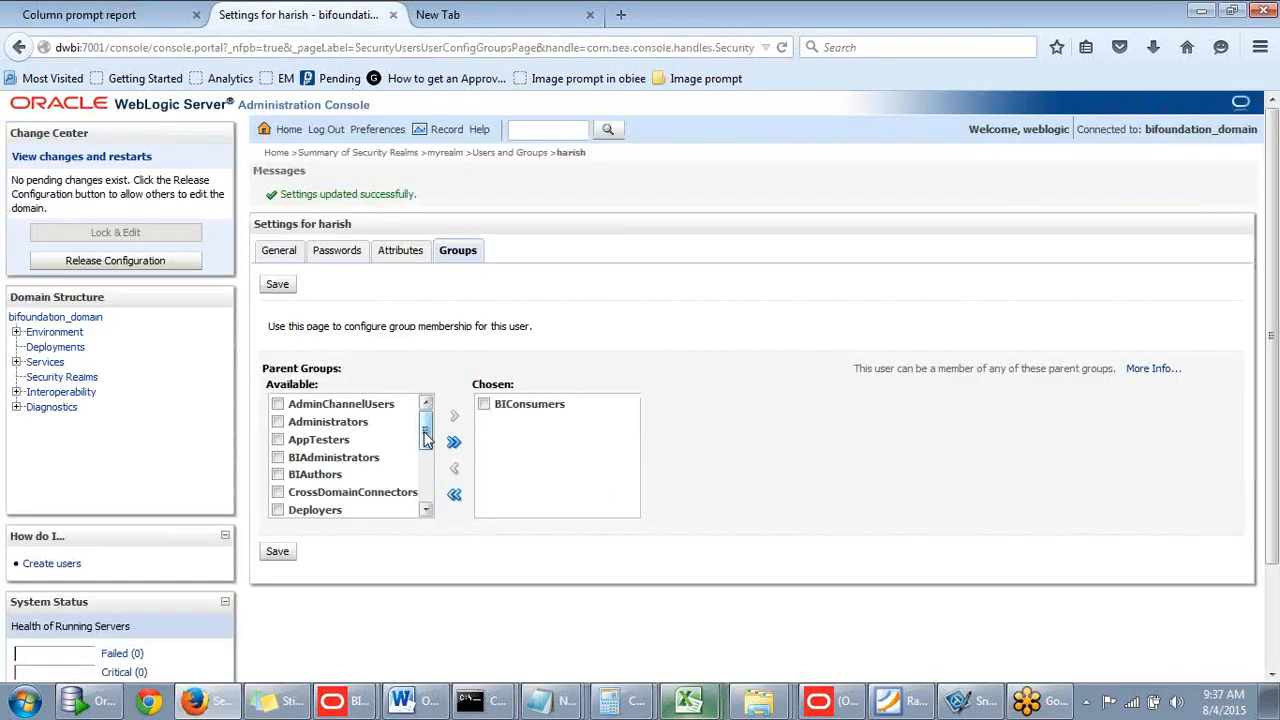
- Add BIAuthors to the user's Chosen groups beside BIConsumers, save, and return to the report tab
drag(427, 440, 427, 443)
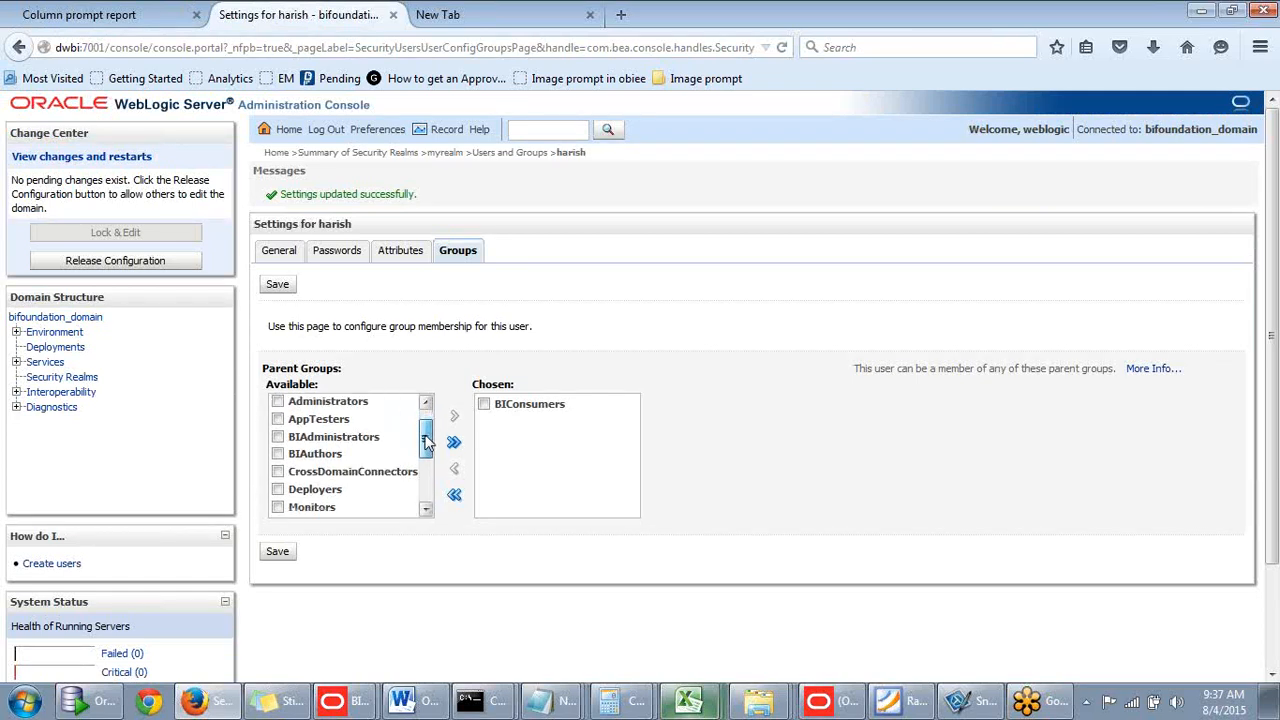
click(278, 454)
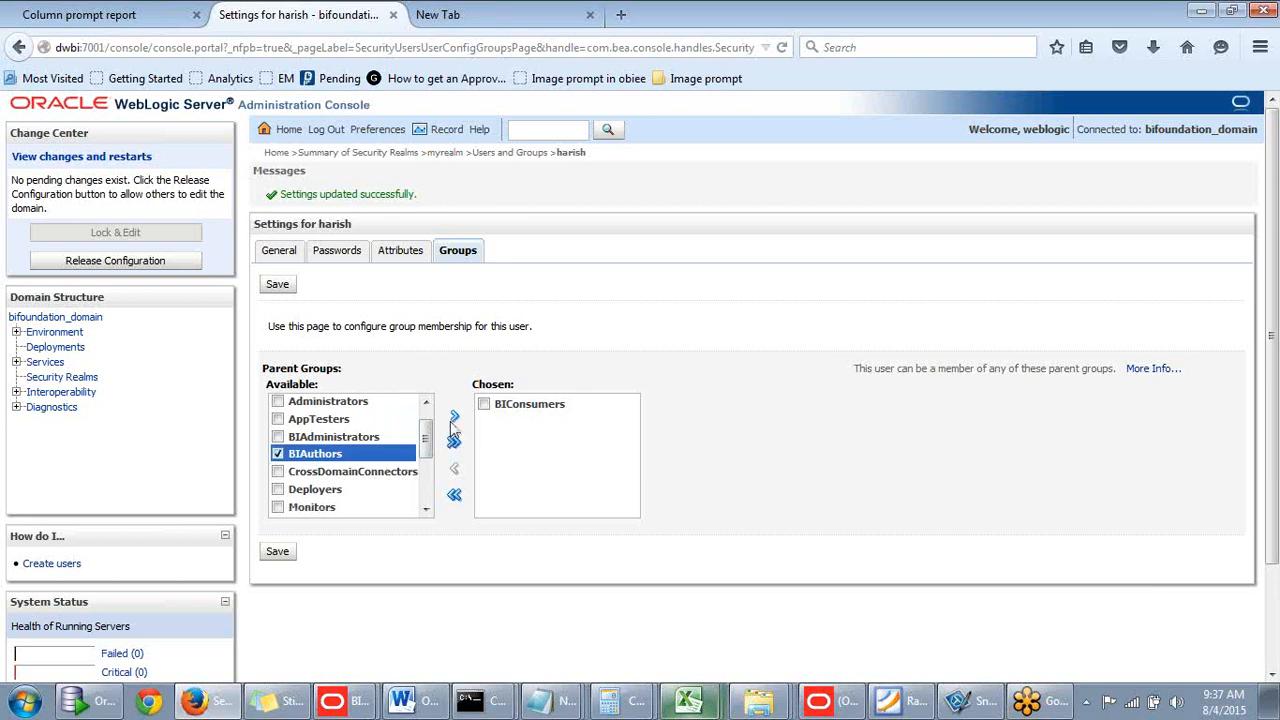
click(454, 418)
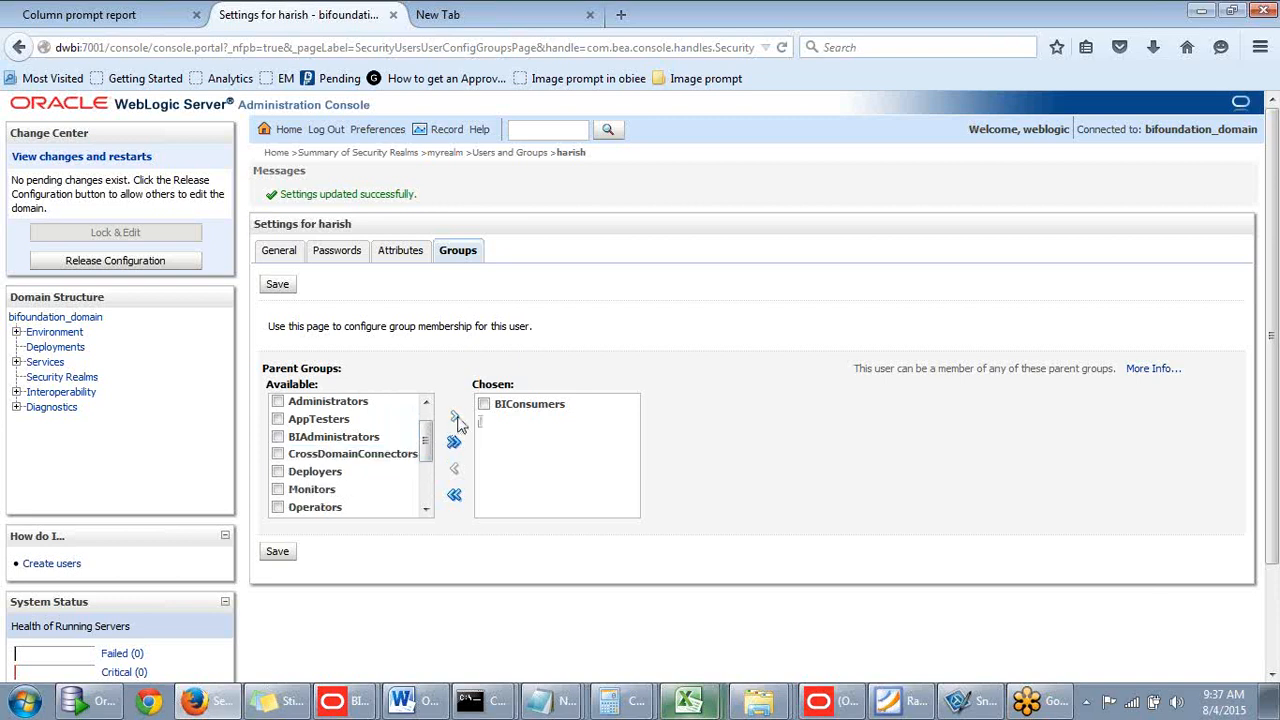
click(281, 553)
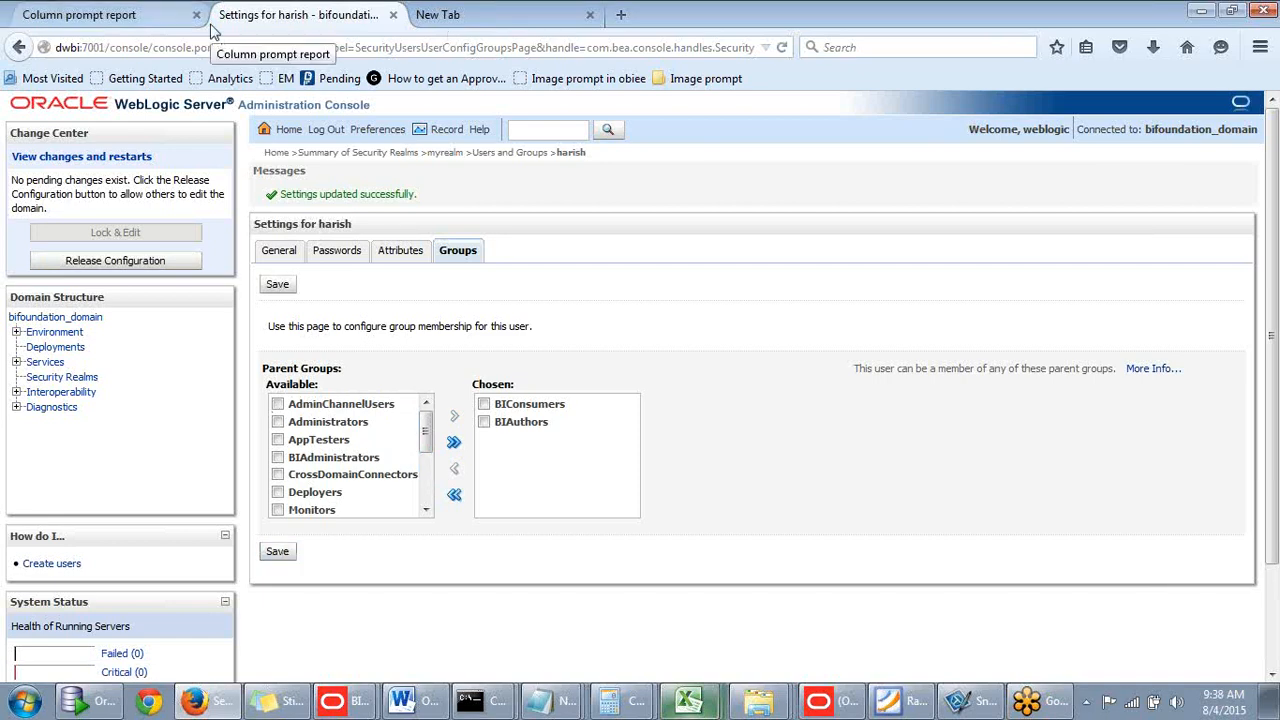
click(165, 22)
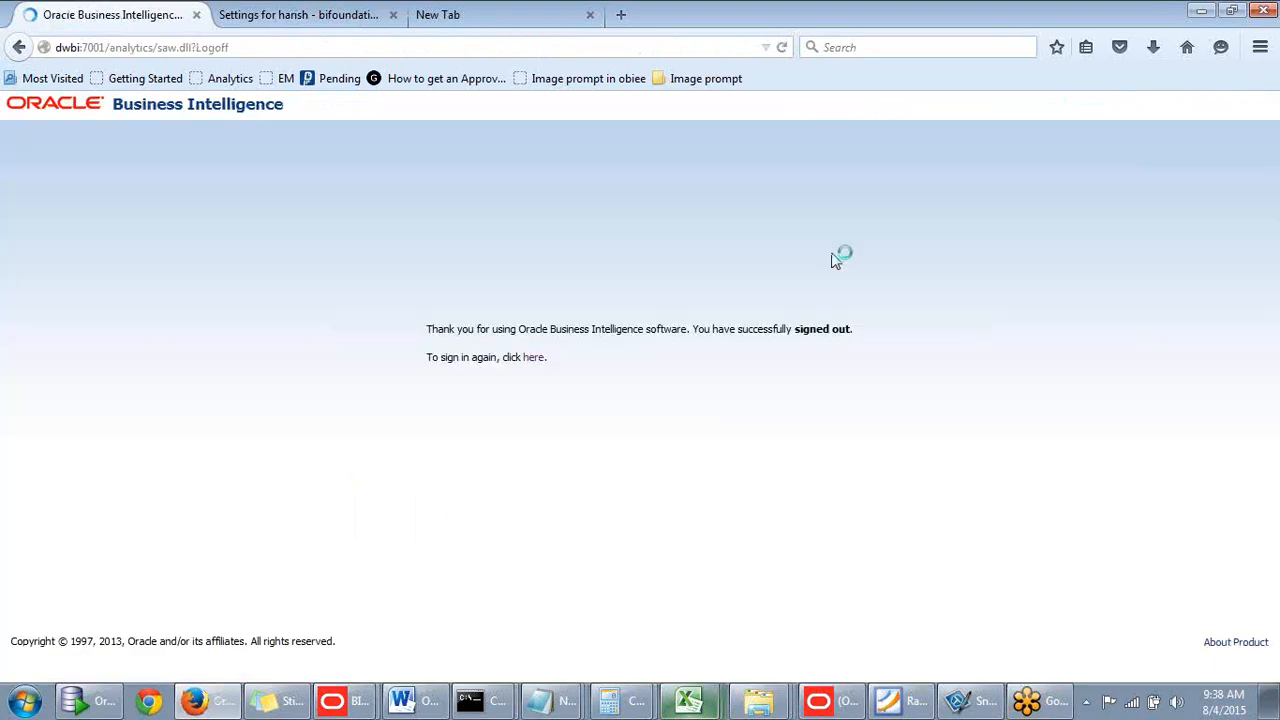
- Sign out and sign in again as the new user with its saved ID and password
click(536, 366)
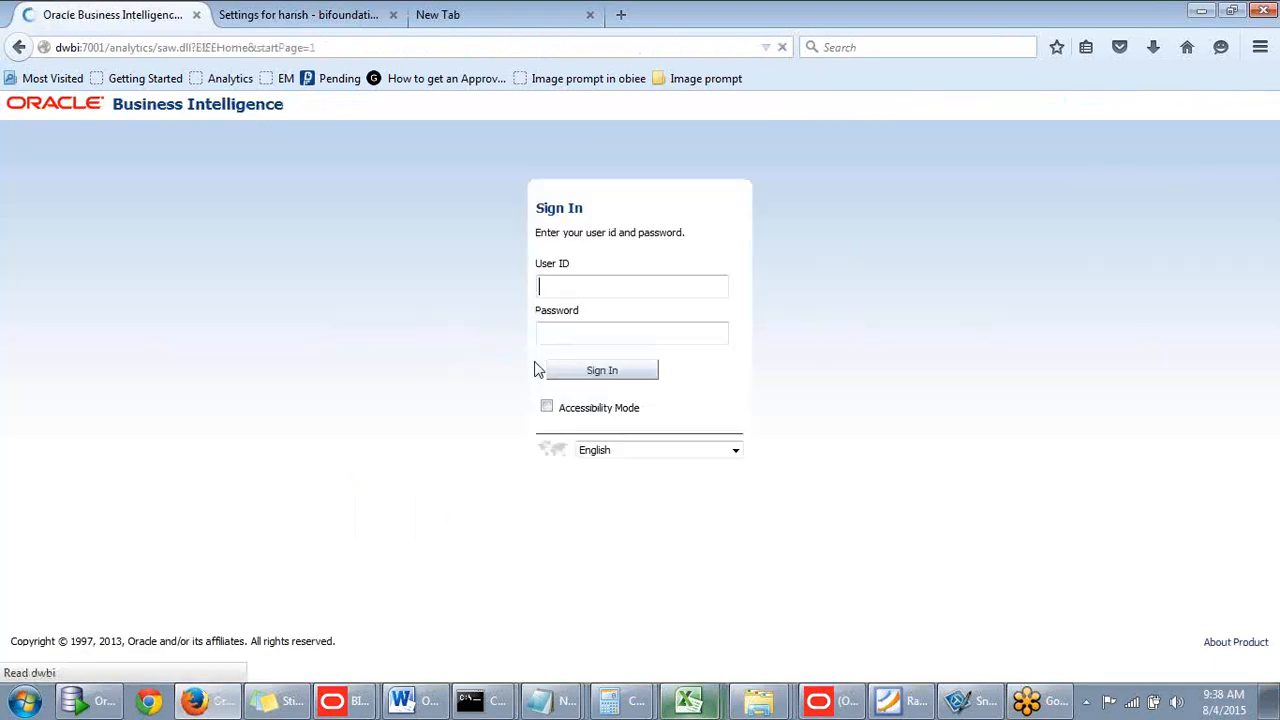
click(557, 289)
text(h)
click(562, 306)
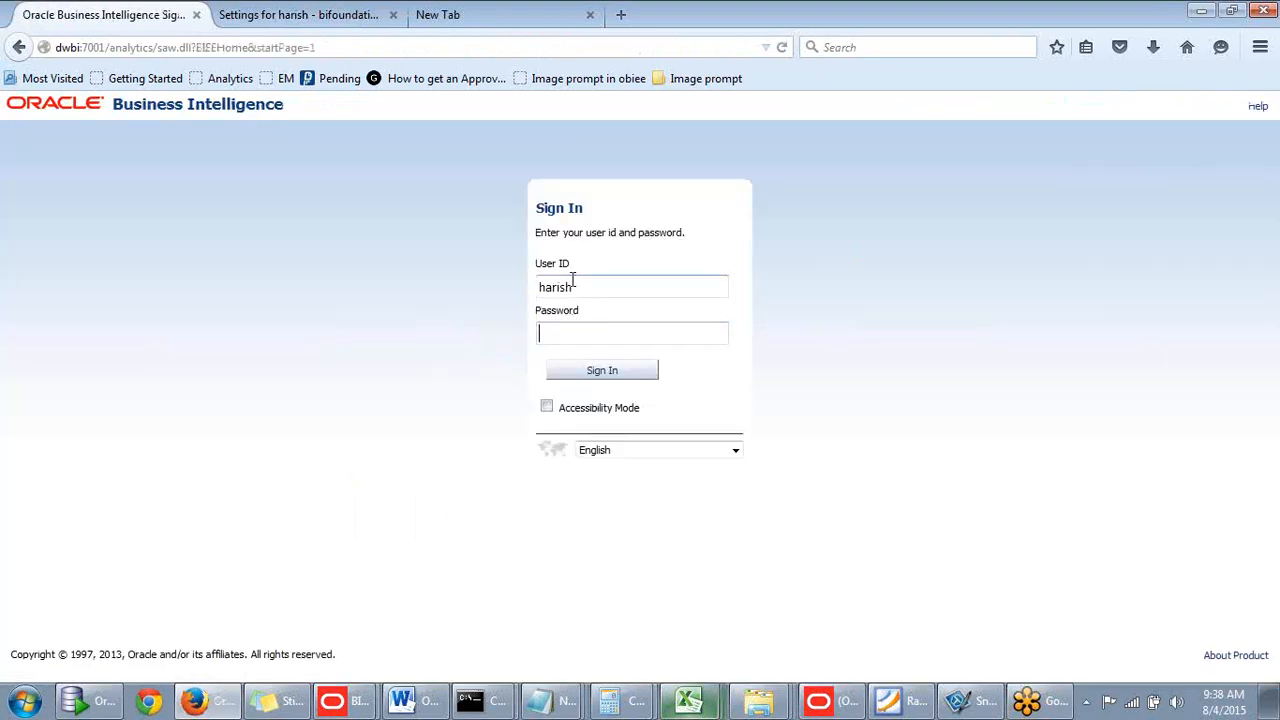
click(591, 337)
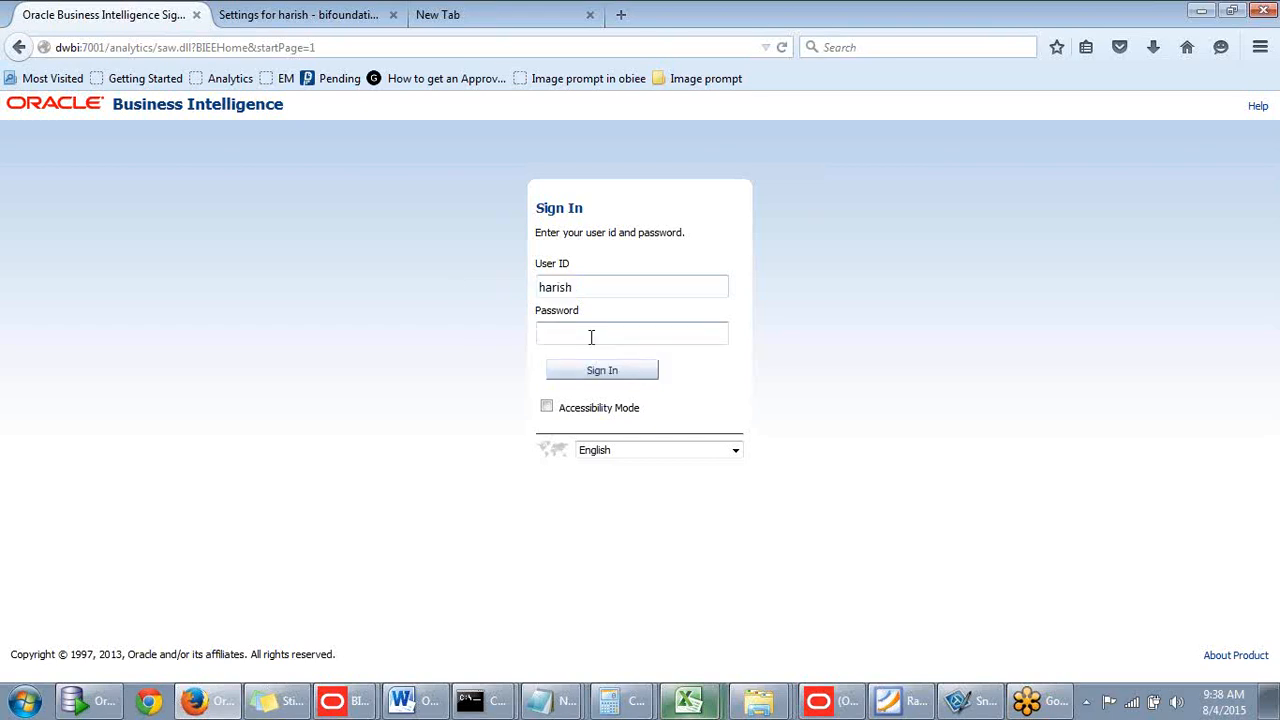
text(*********)
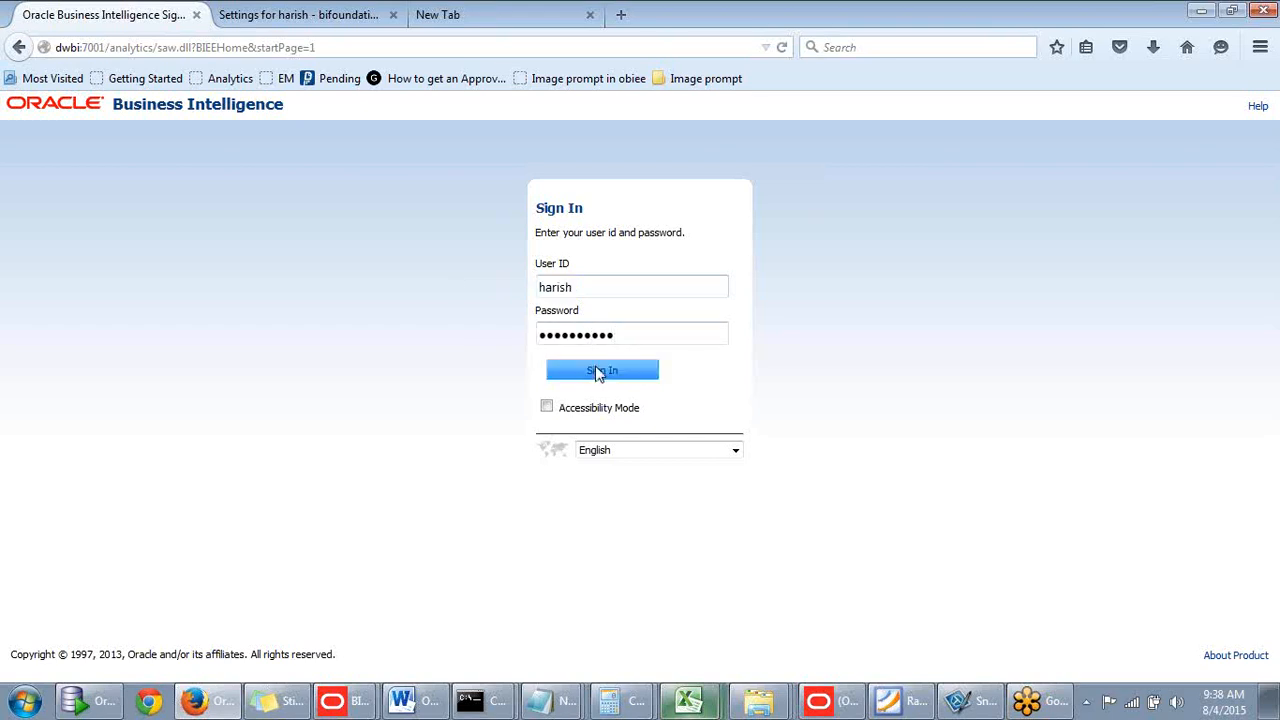
click(599, 372)
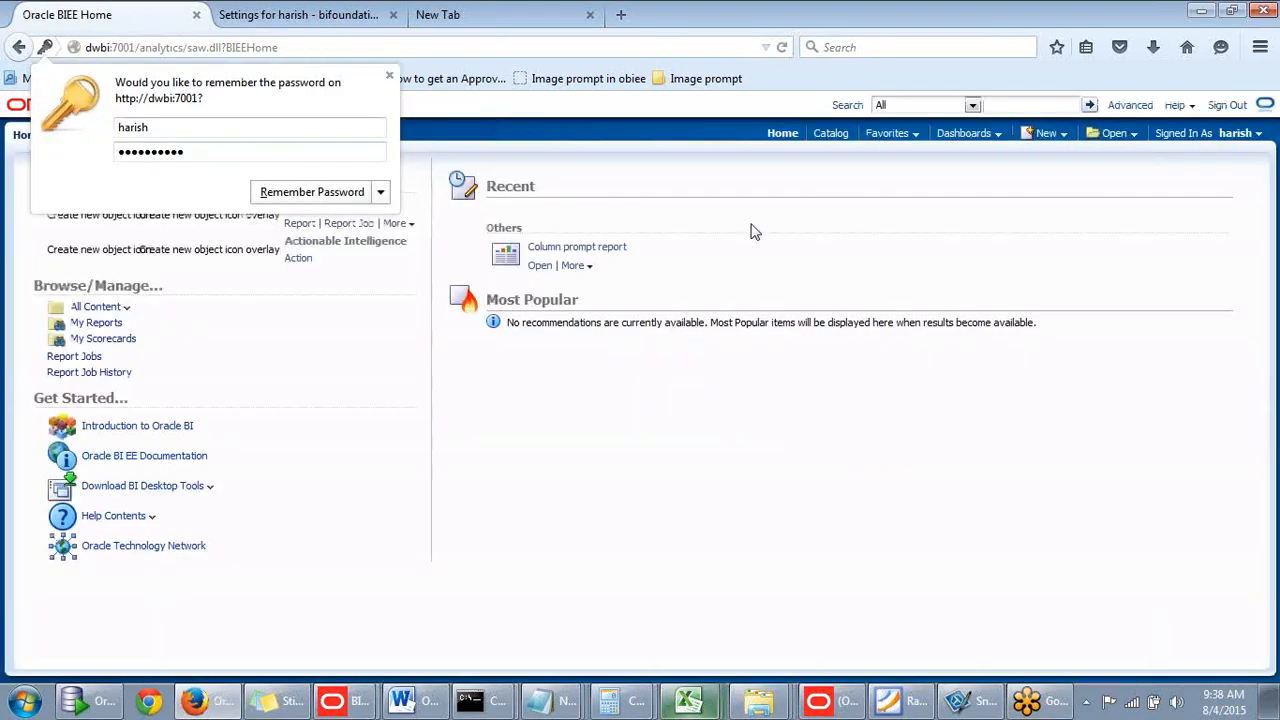
- Check the New menu for the added Published Reporting options such as Data Model
click(1040, 132)
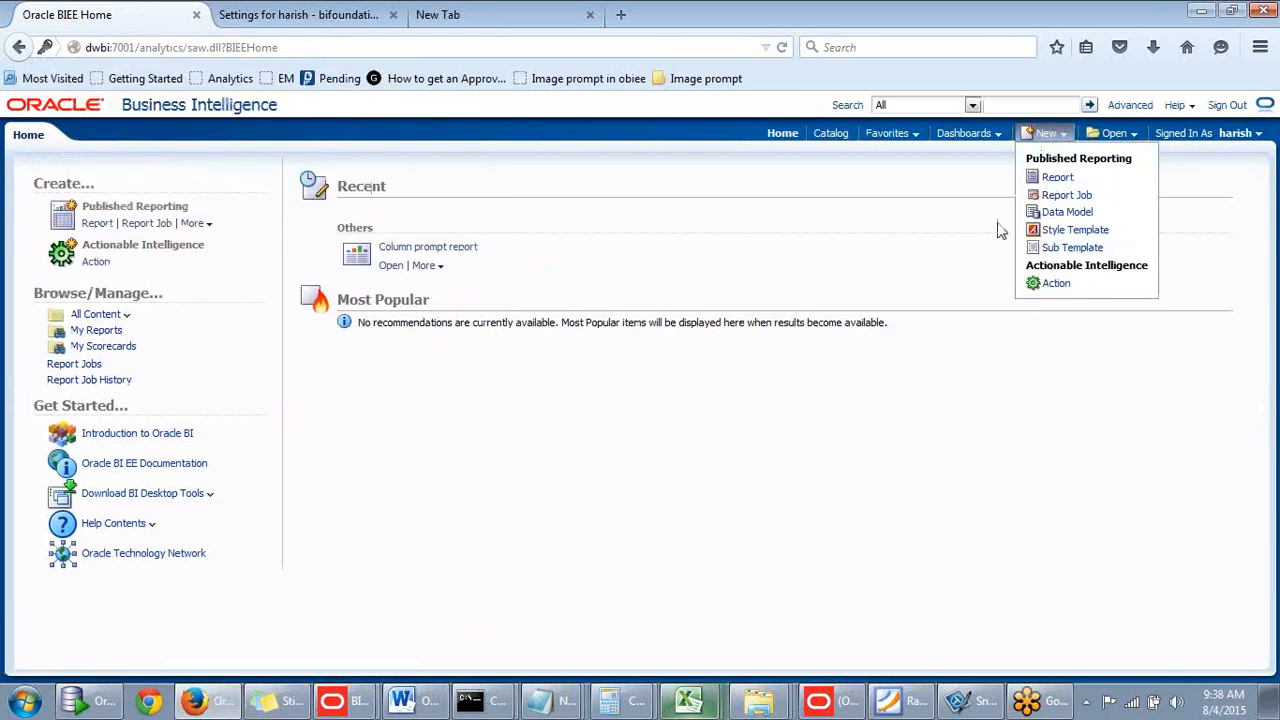
click(1063, 136)
click(1063, 136)
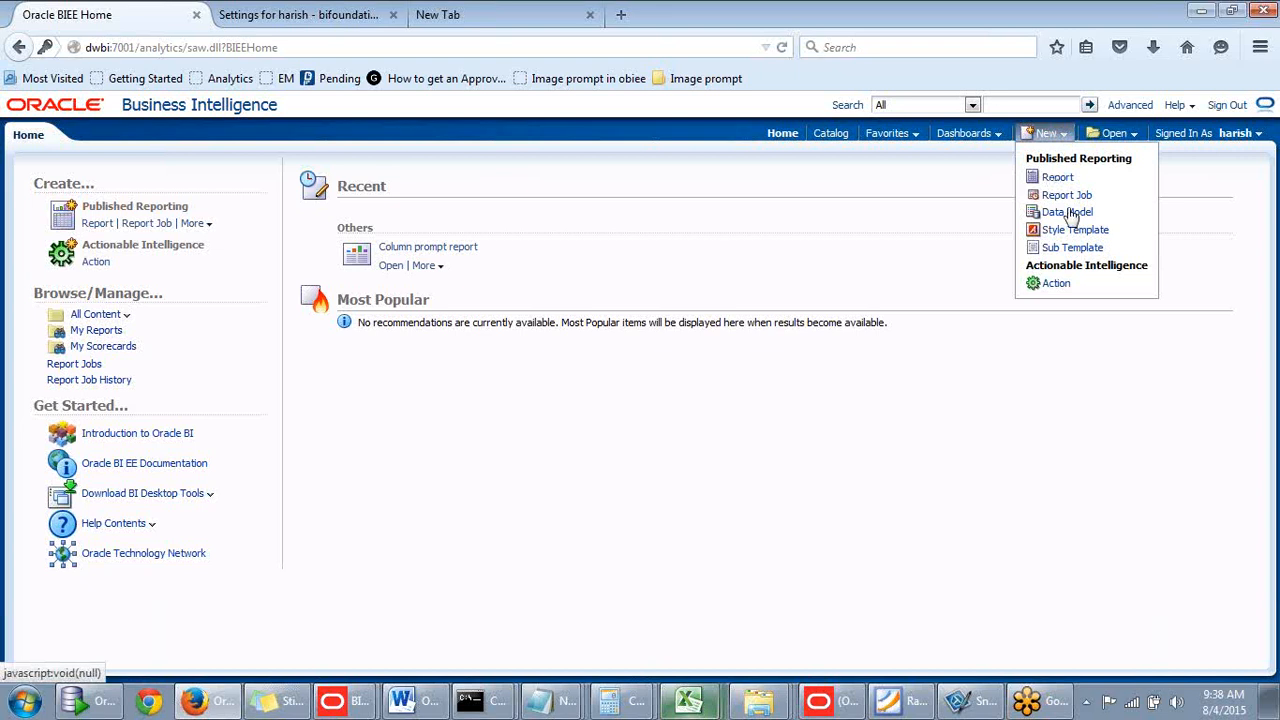
click(1048, 134)
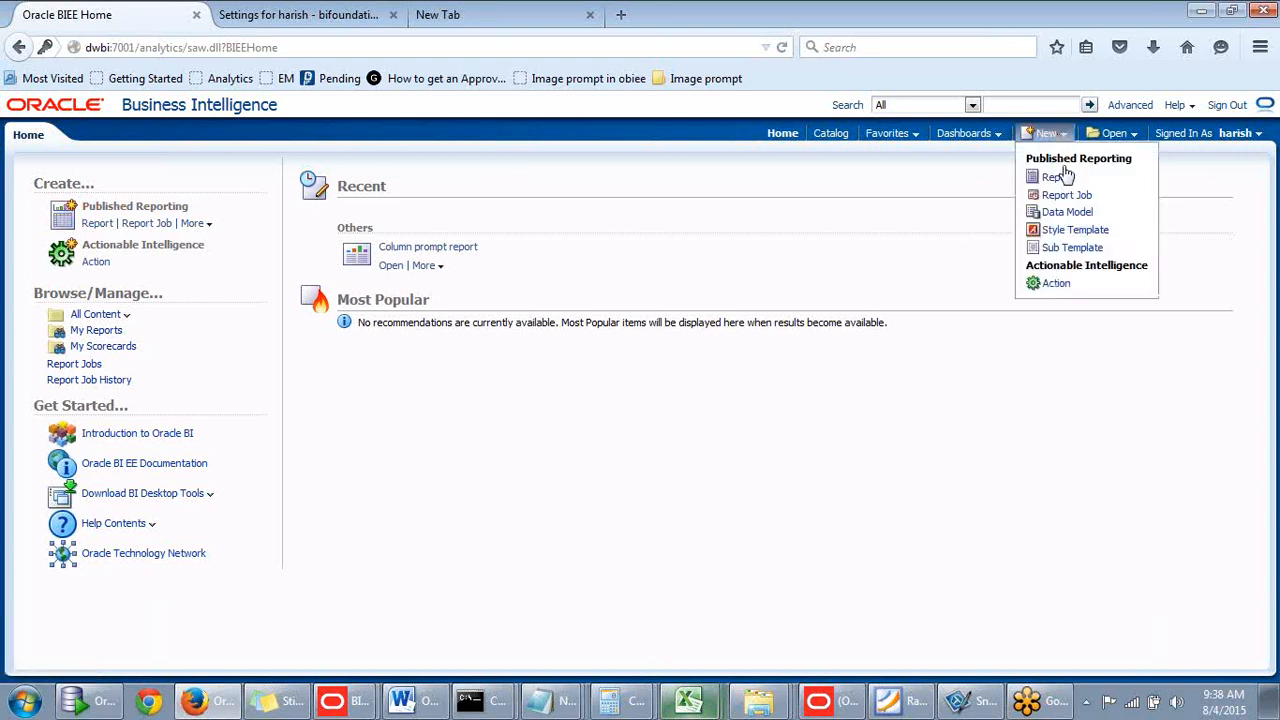
click(1063, 135)
click(1045, 134)
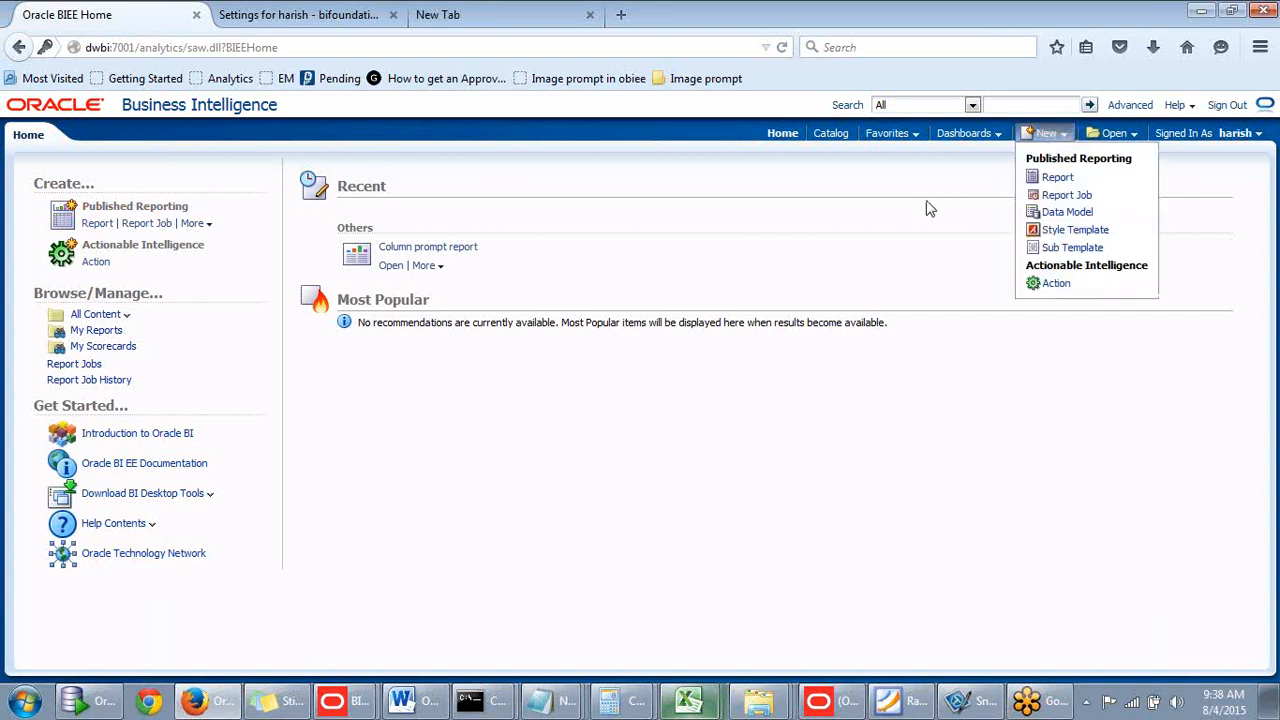
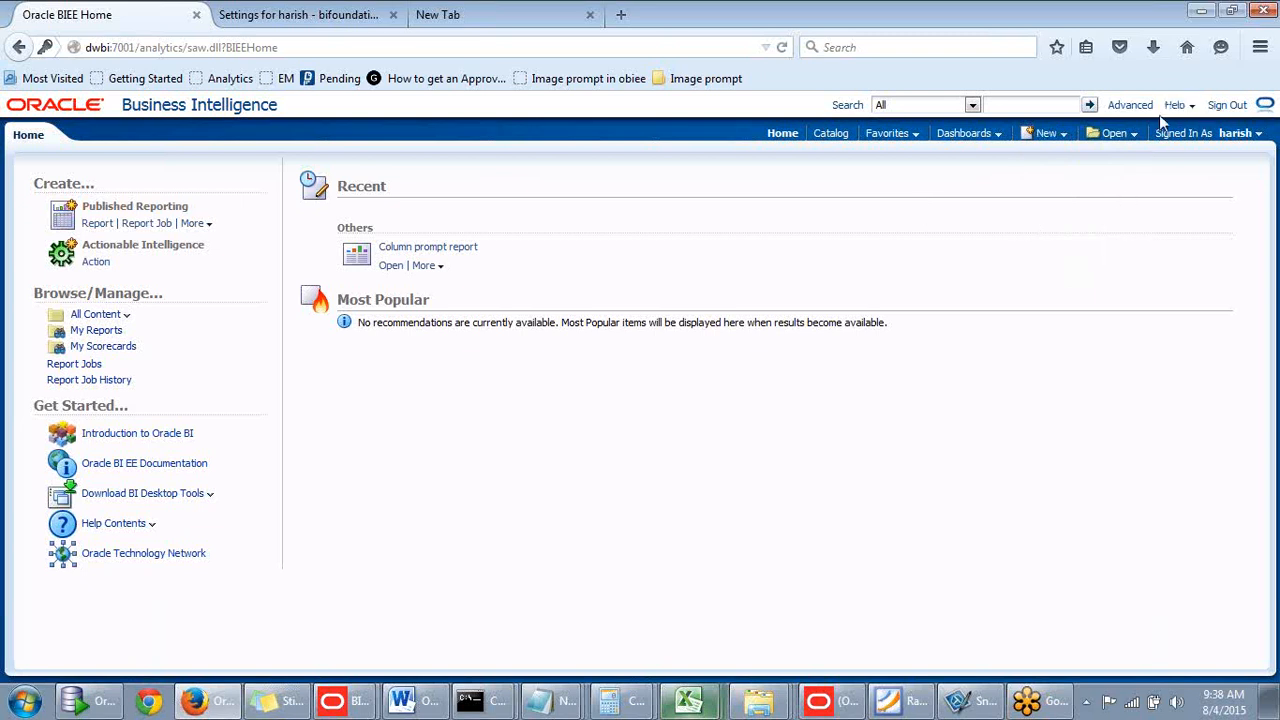
- Sign out of the current user's session and return to the Sign In page
click(1230, 108)
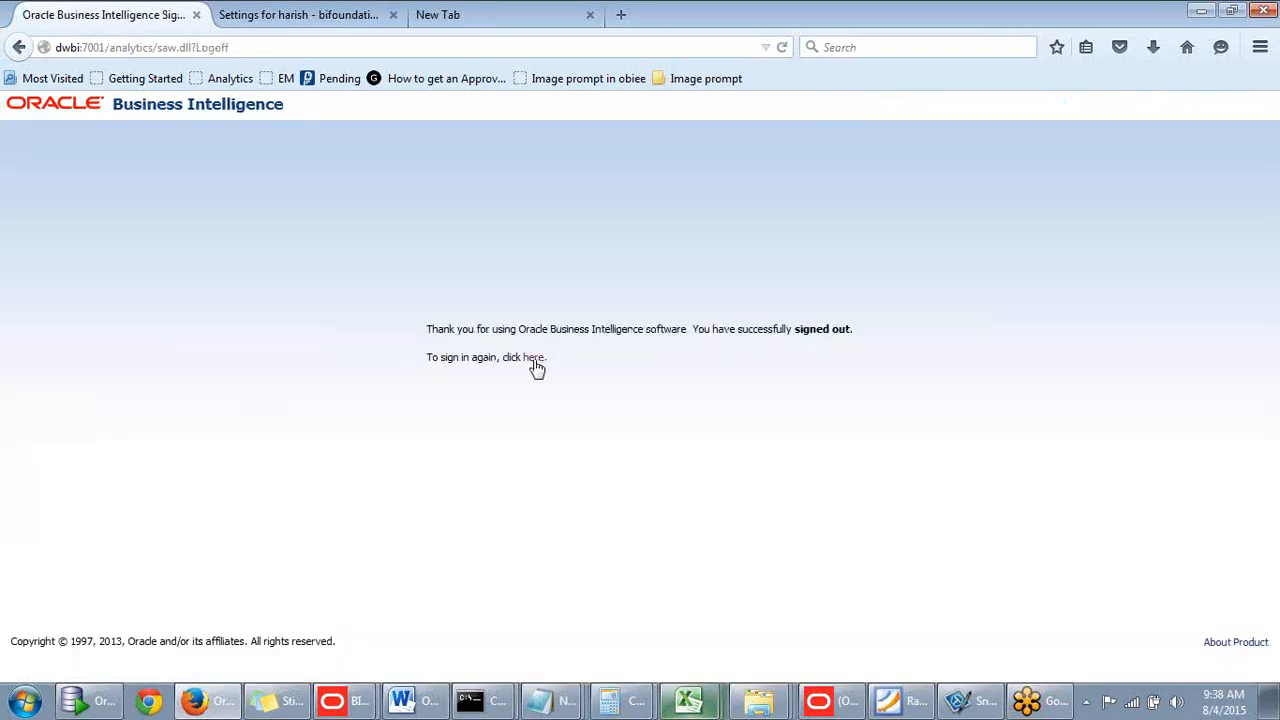
click(533, 358)
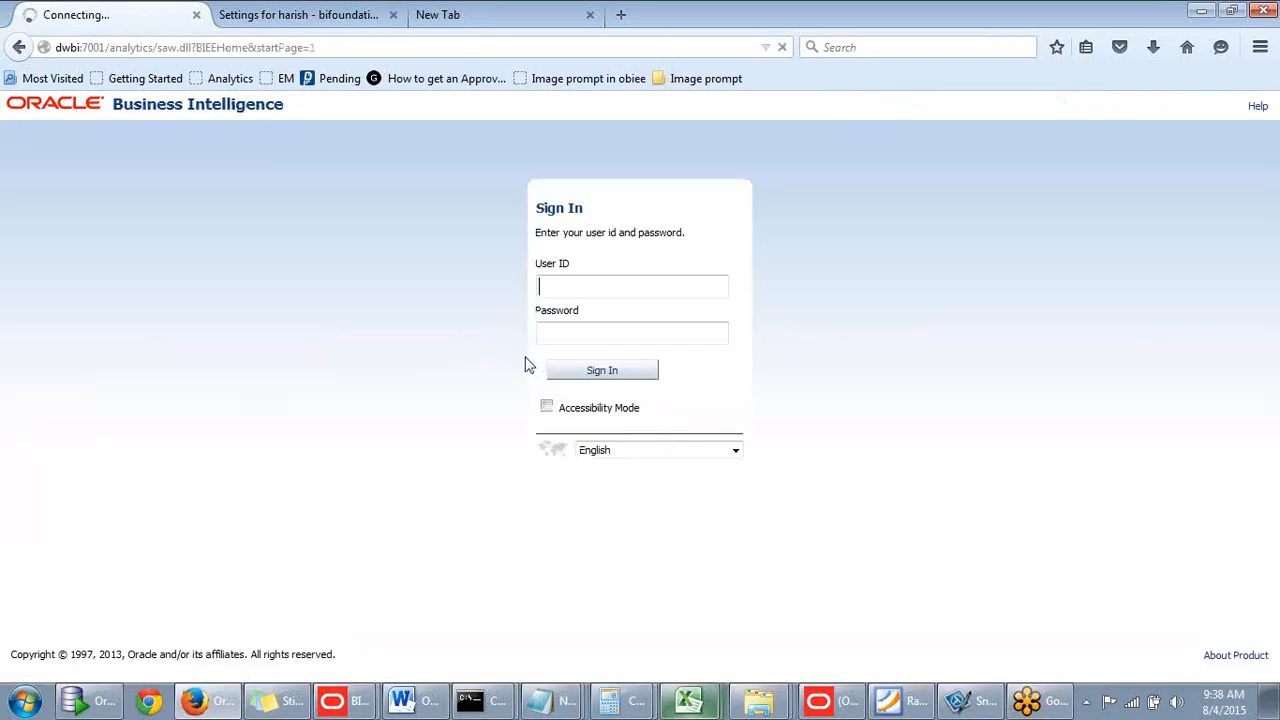
- Sign in with the saved administrator user ID and password, dismissing the save-password prompt
click(566, 288)
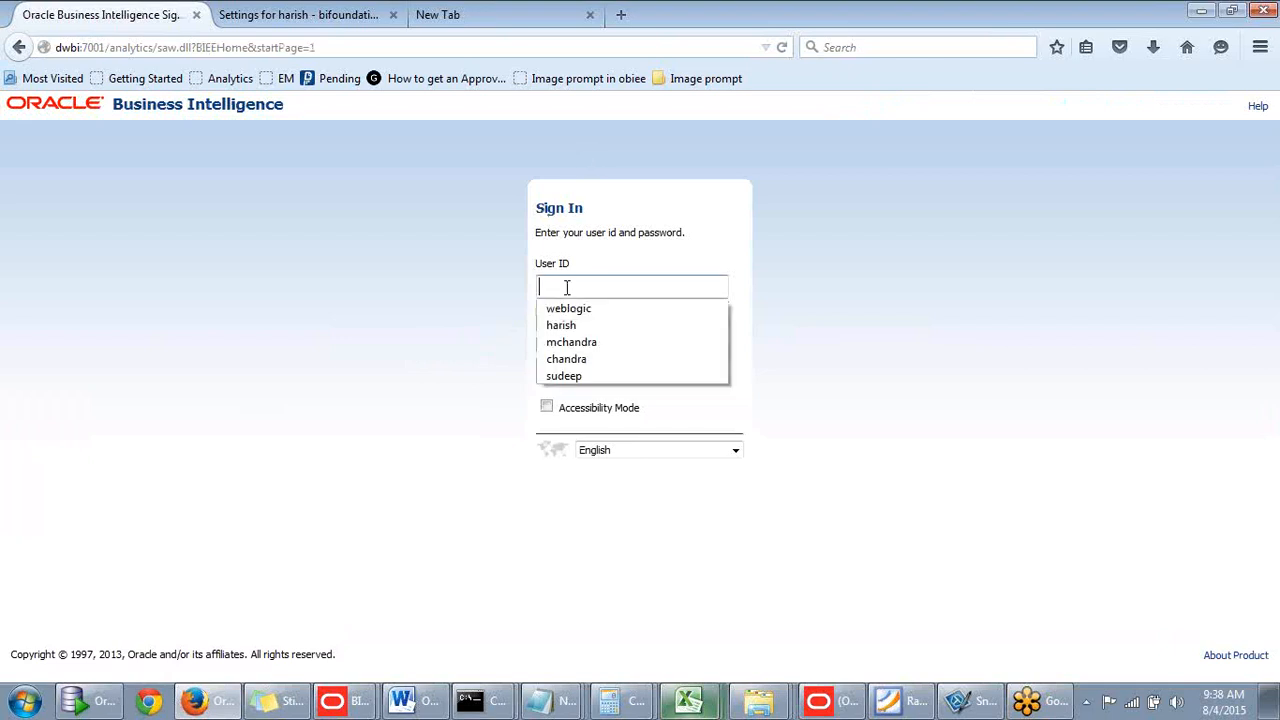
click(568, 308)
click(571, 330)
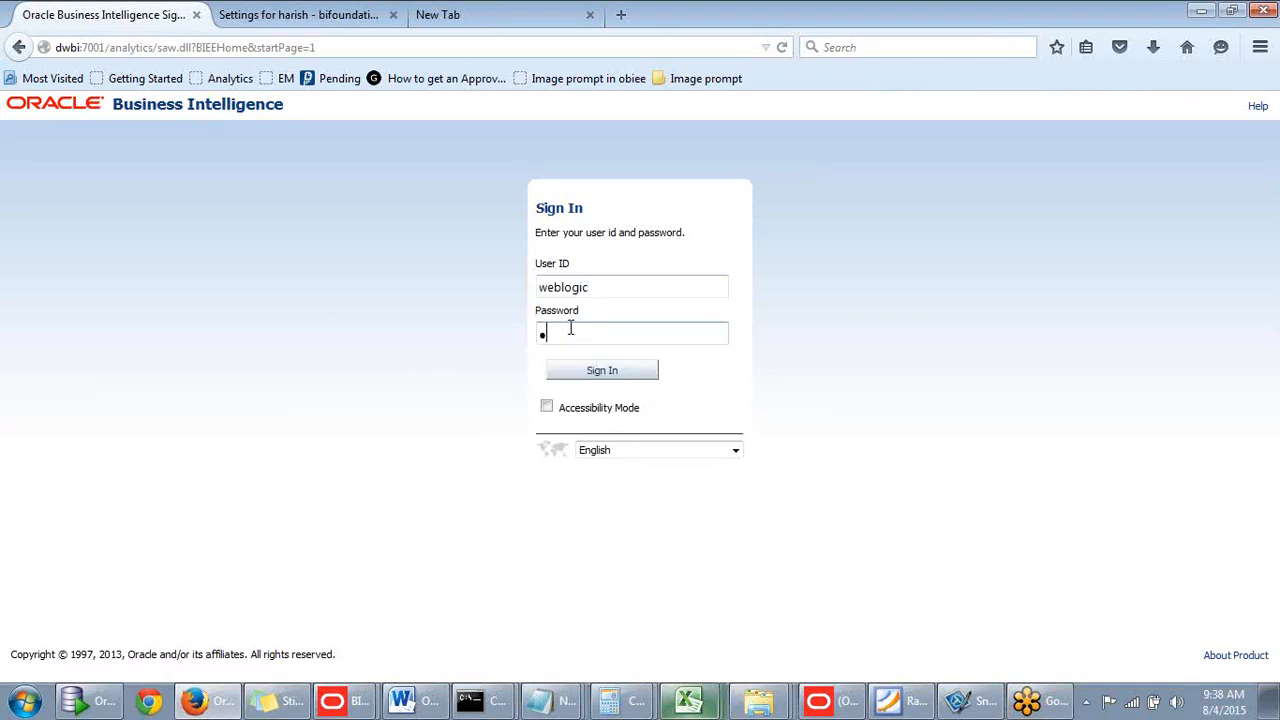
key(Return)
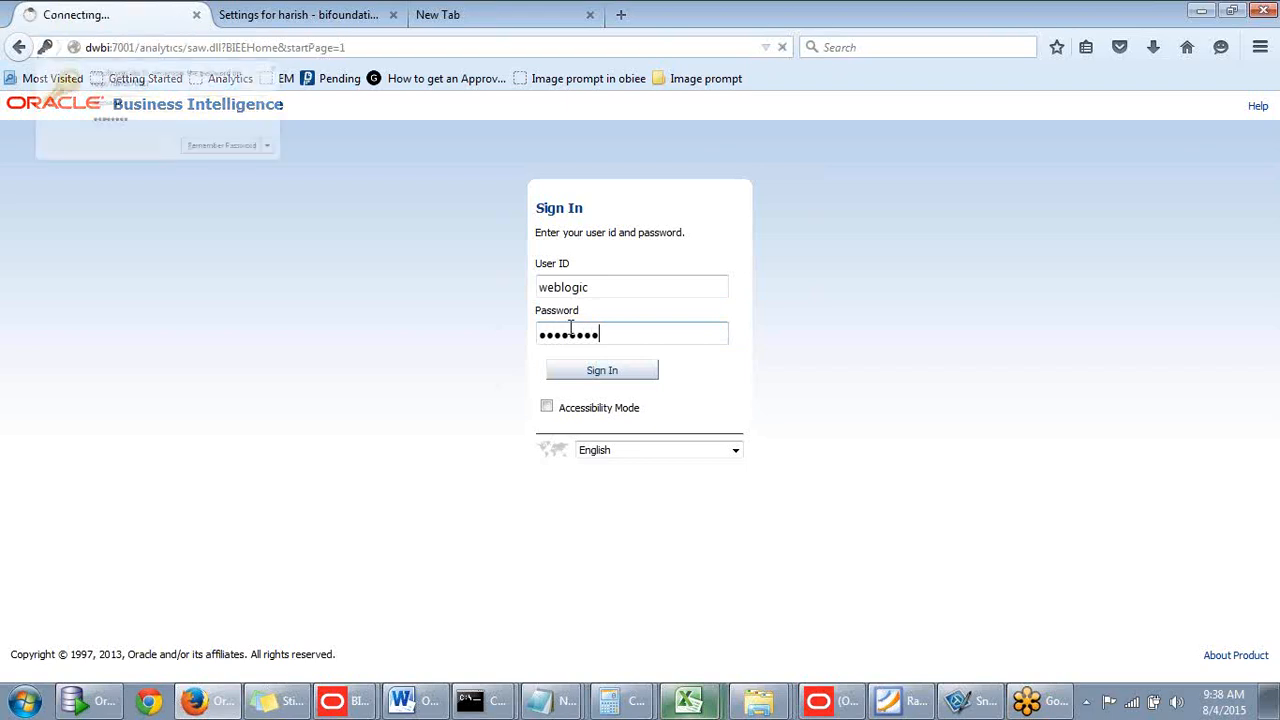
click(389, 75)
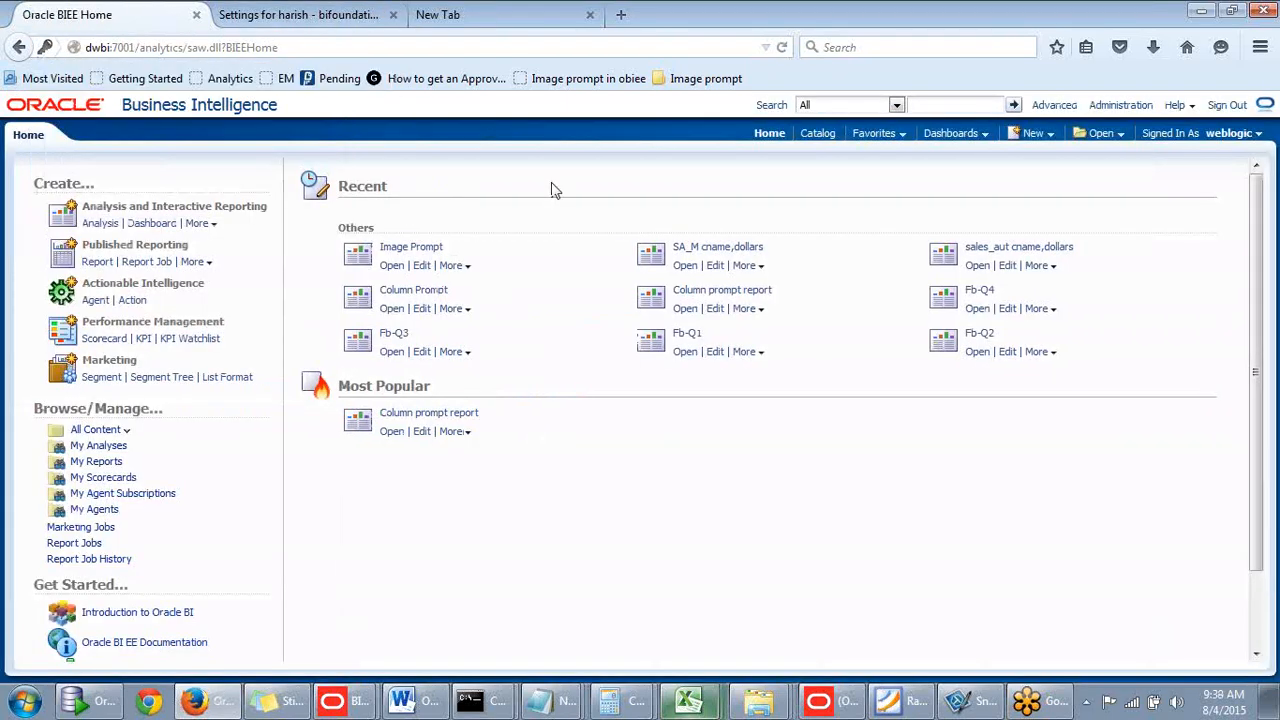
- Check the subject area choices under New > Analysis, then close them
click(1045, 134)
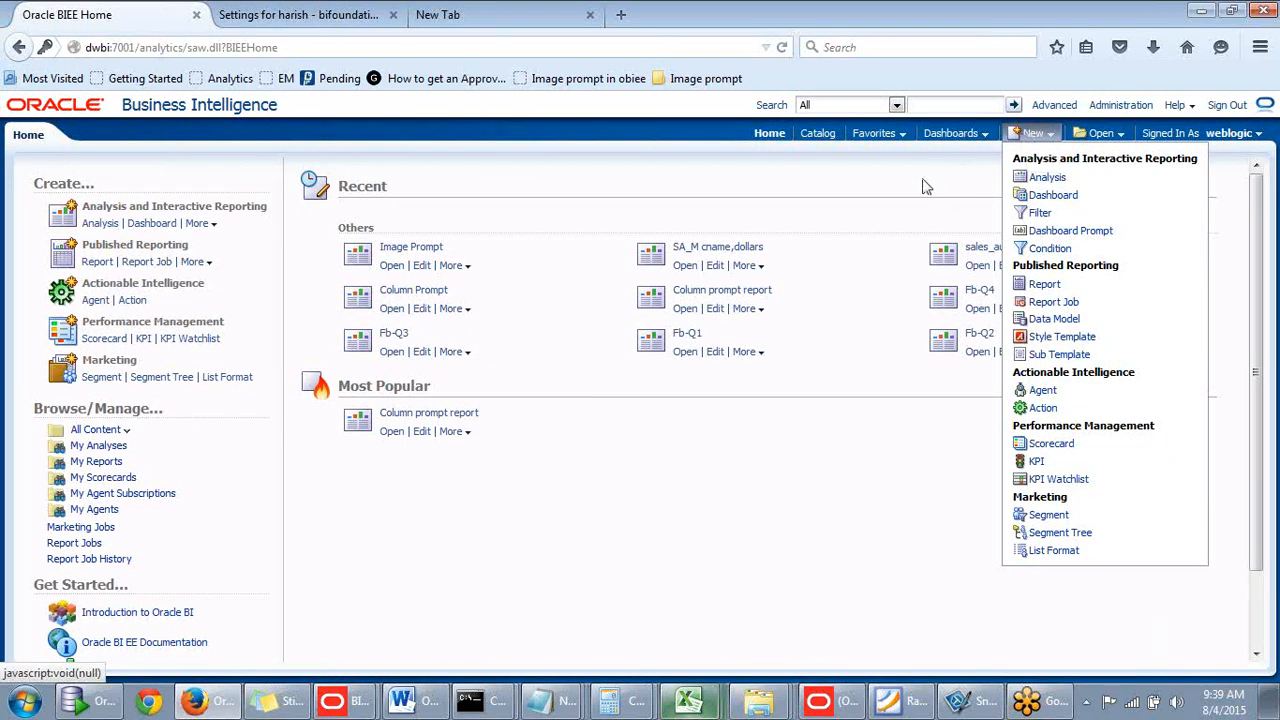
click(1035, 134)
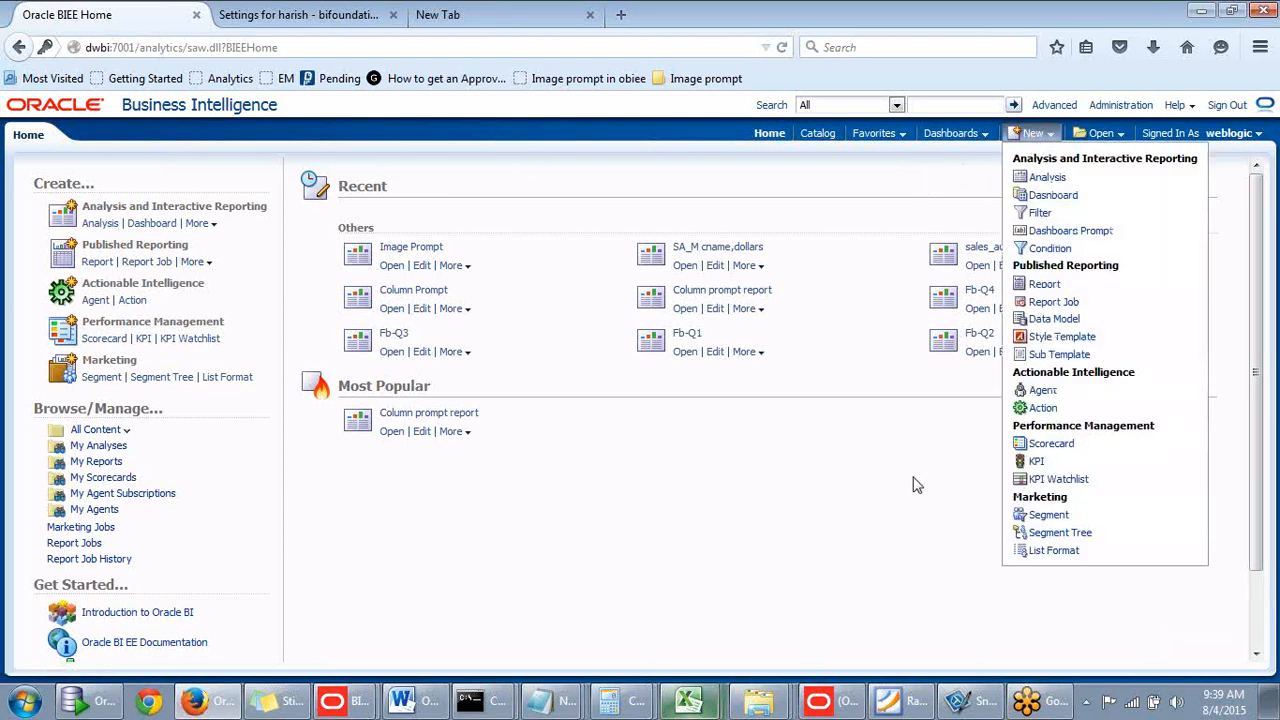
click(1046, 183)
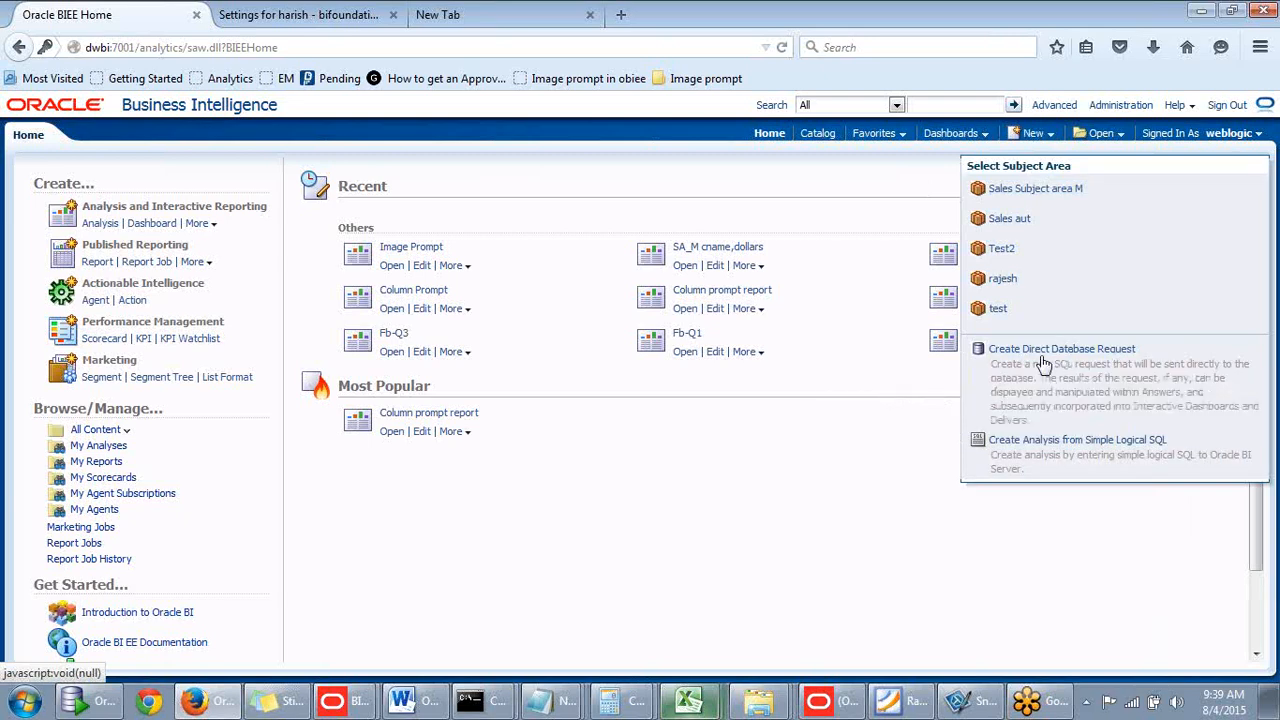
click(838, 197)
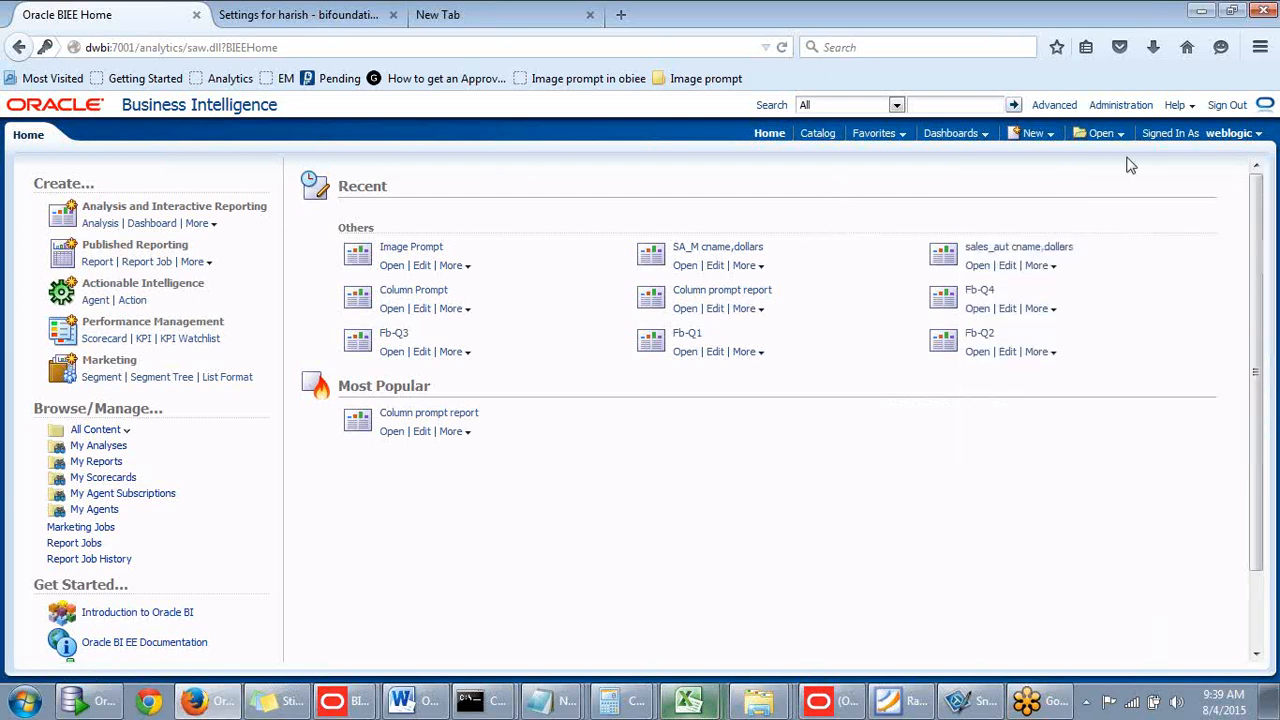
- Go to Administration and open the Manage Privileges page
click(1126, 108)
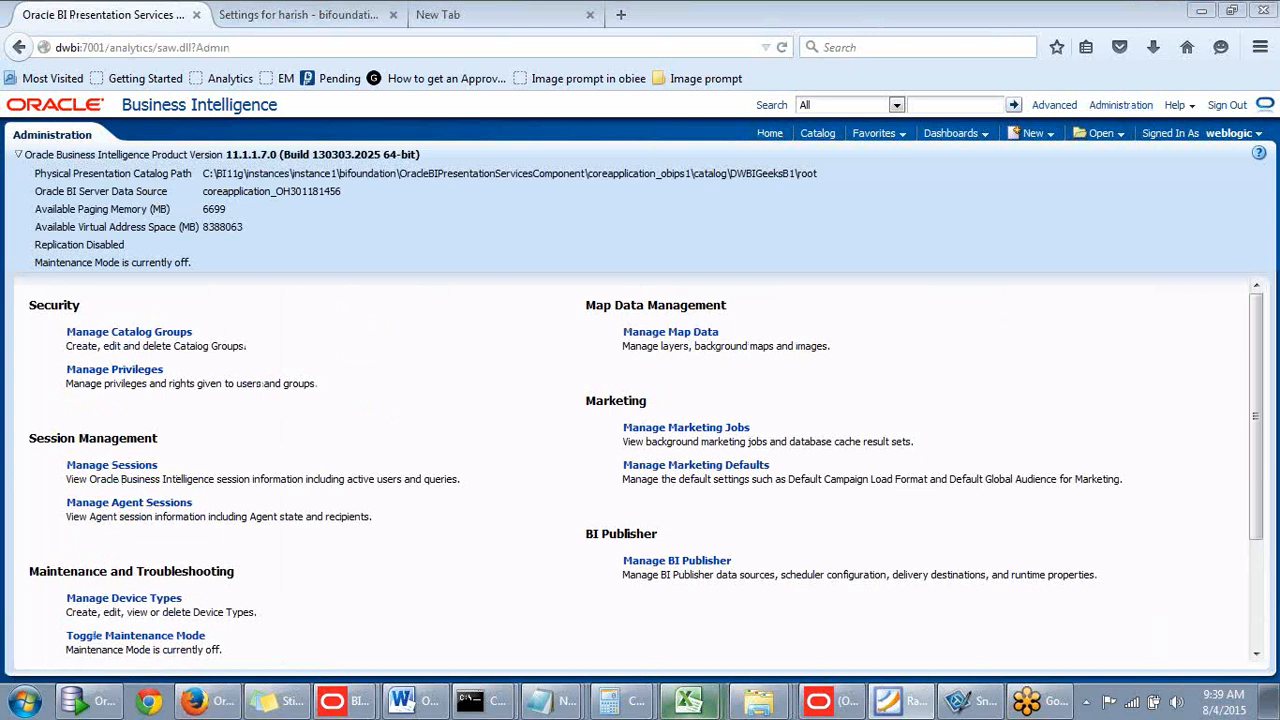
click(130, 376)
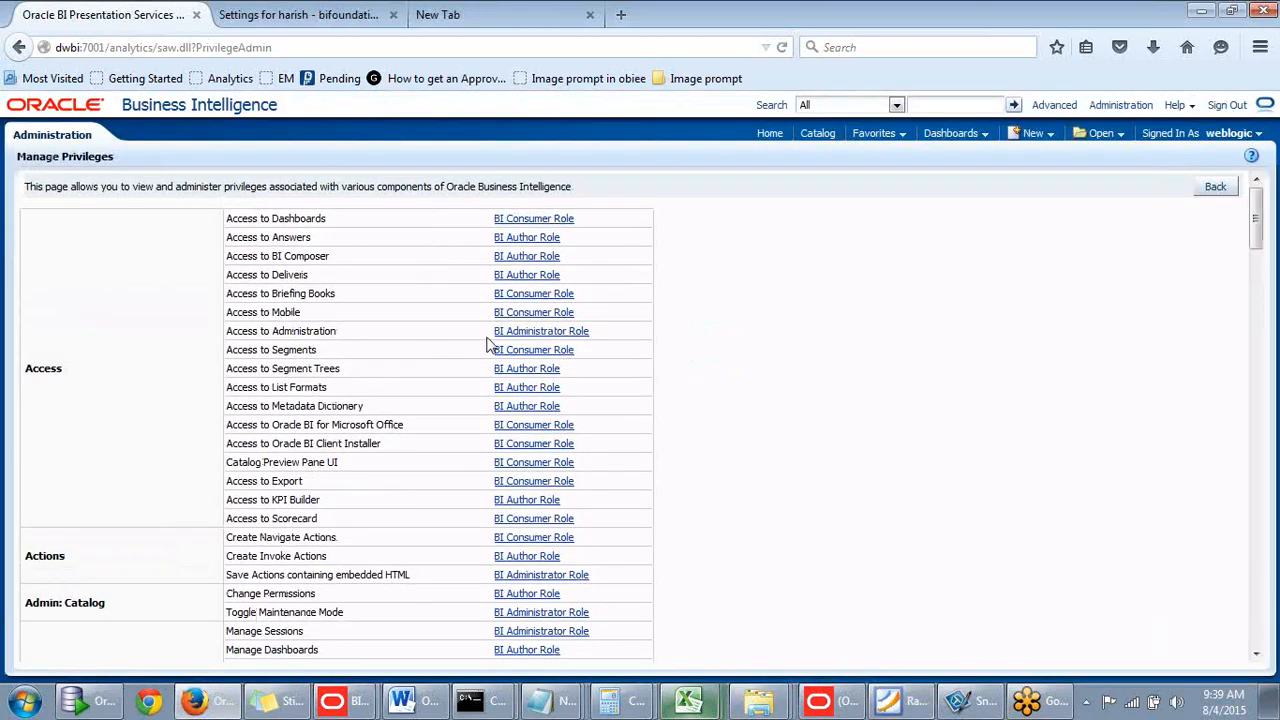
scroll(490, 345, down, 2)
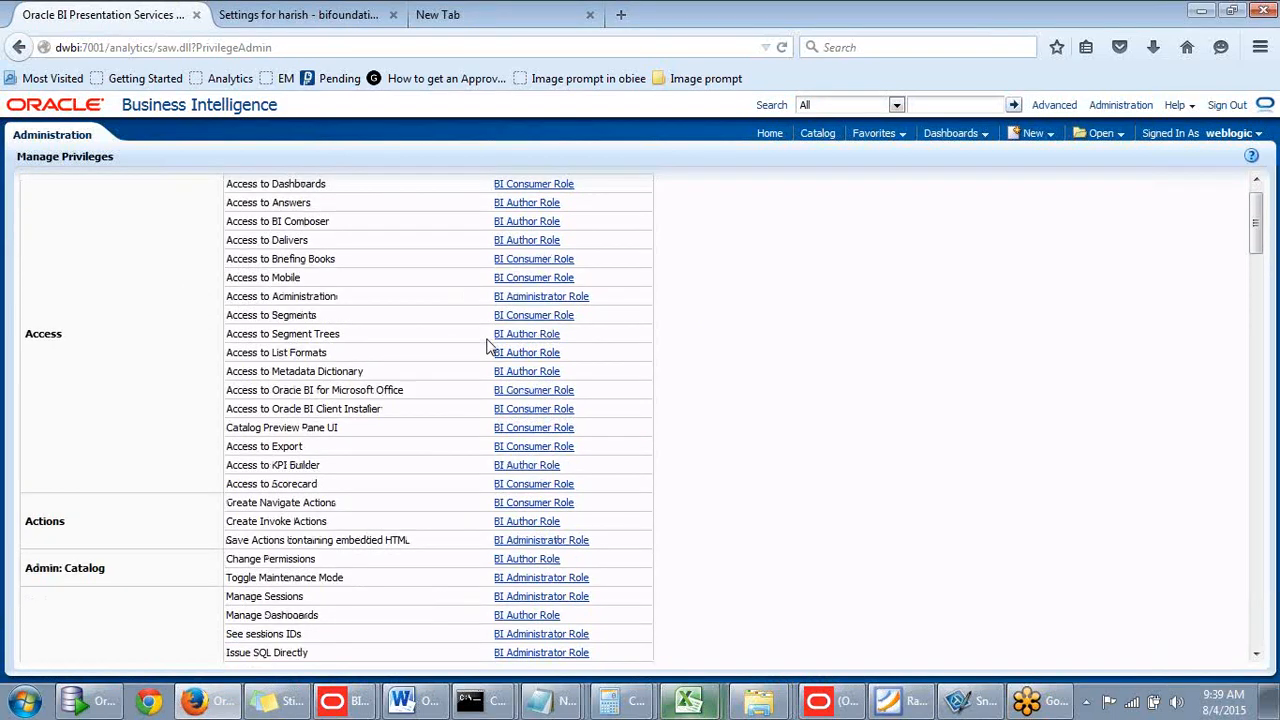
scroll(490, 345, up, 2)
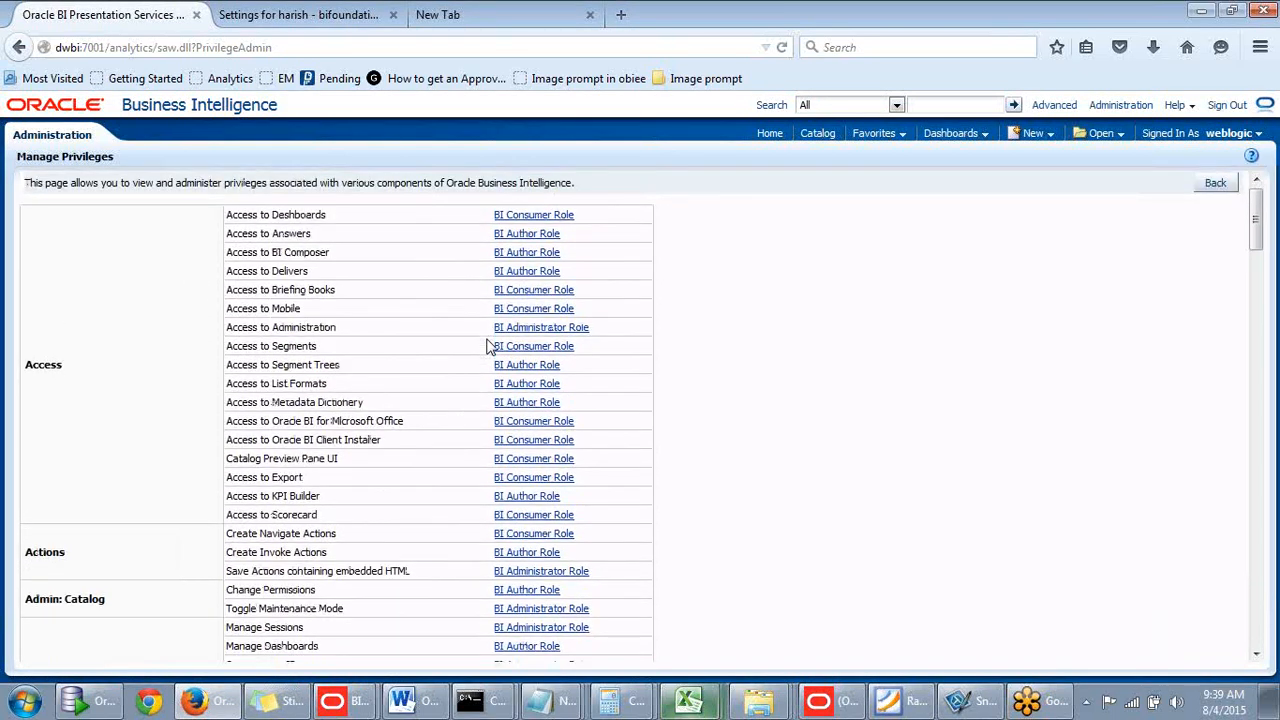
scroll(490, 345, down, 2)
scroll(490, 345, up, 2)
- Search the page for 'direct' to locate the Direct Database Analysis privileges
key(ctrl+f)
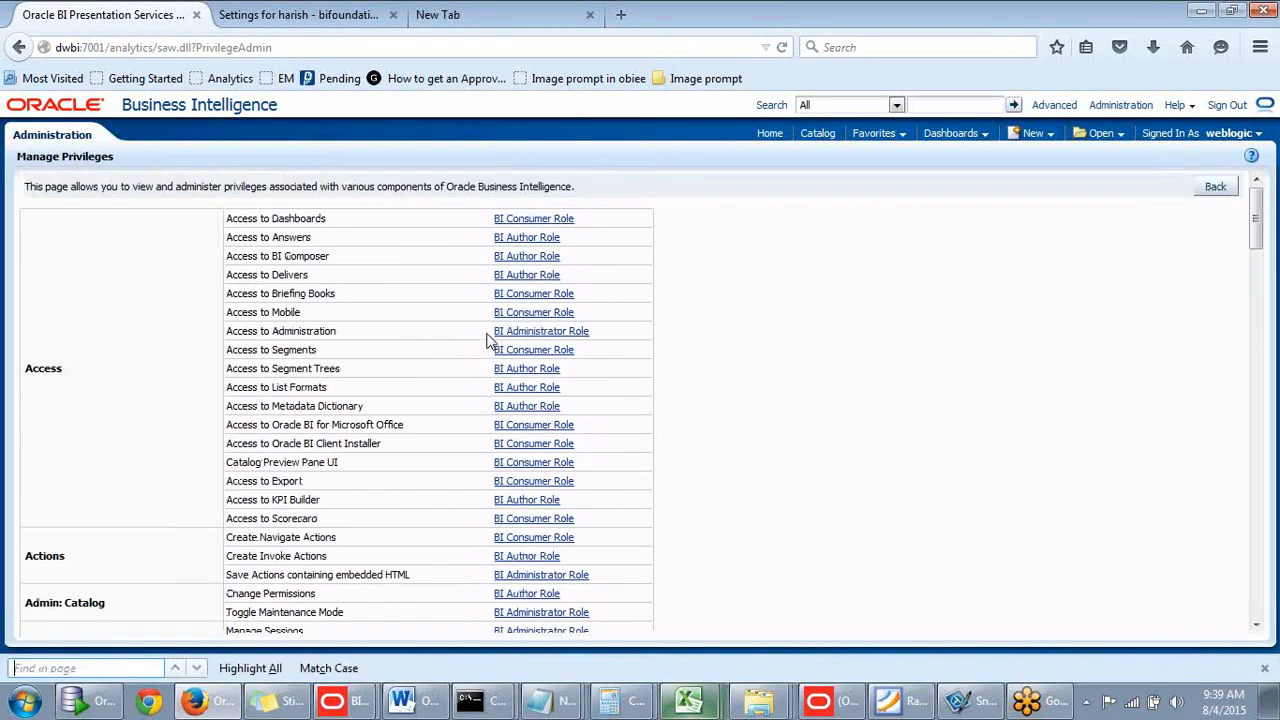
text(dire)
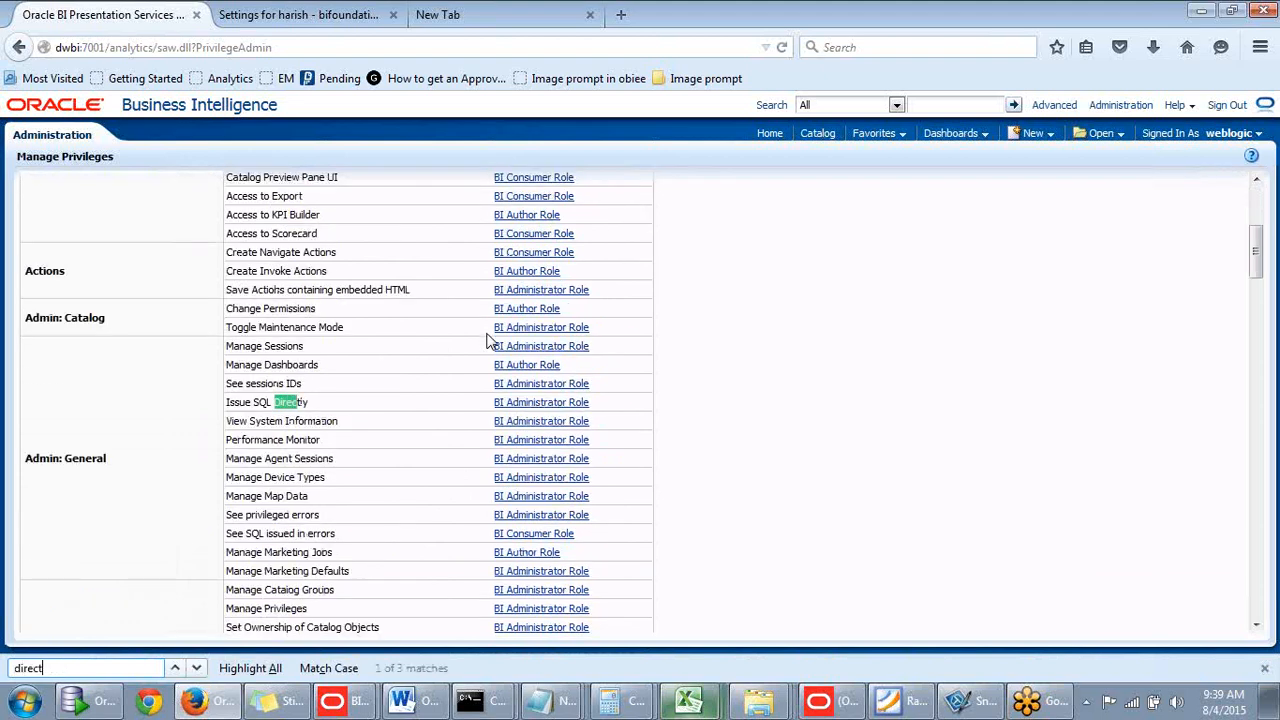
text(ct)
key(Return)
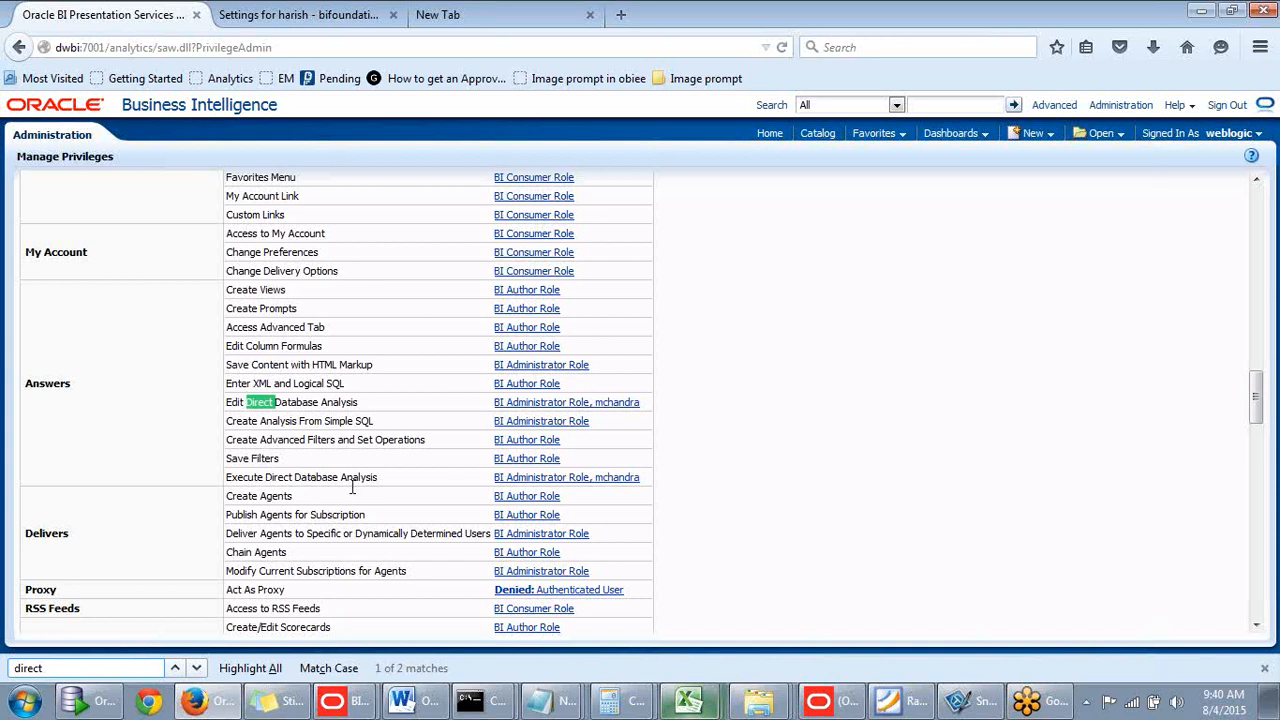
- Open Edit Direct Database Analysis permissions, add a member, and set the list to Users
click(523, 404)
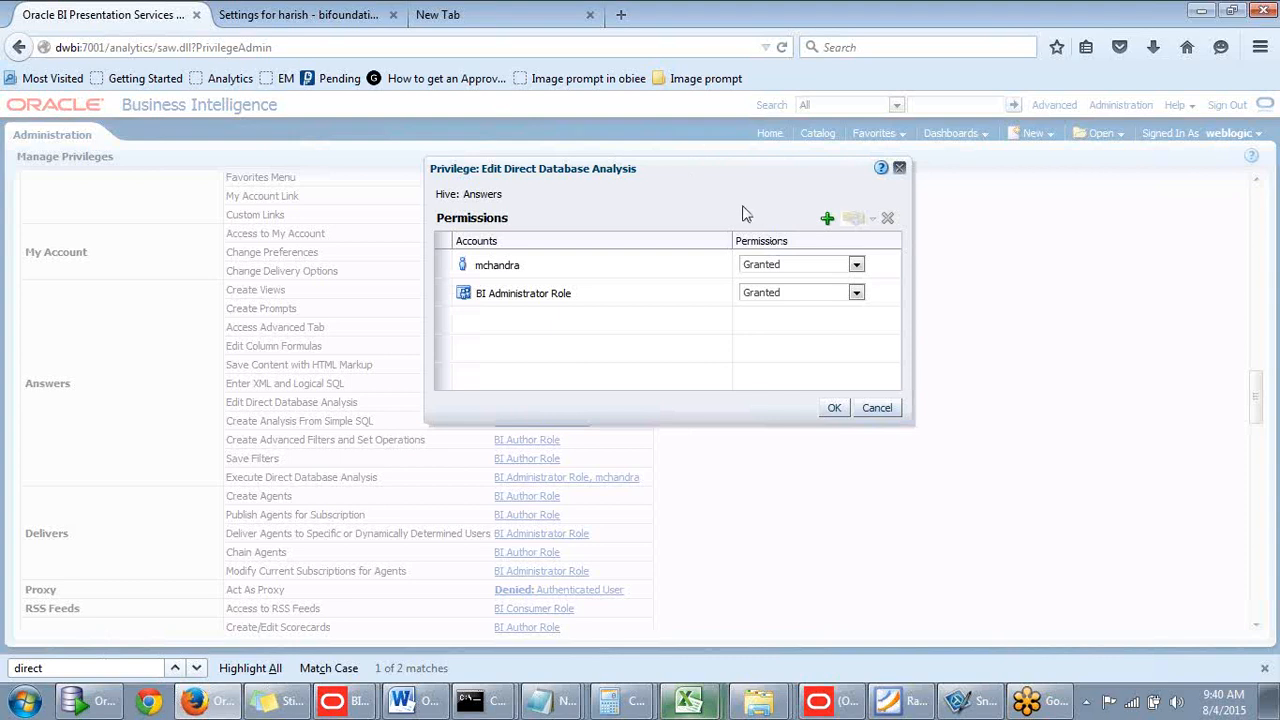
drag(746, 213, 680, 226)
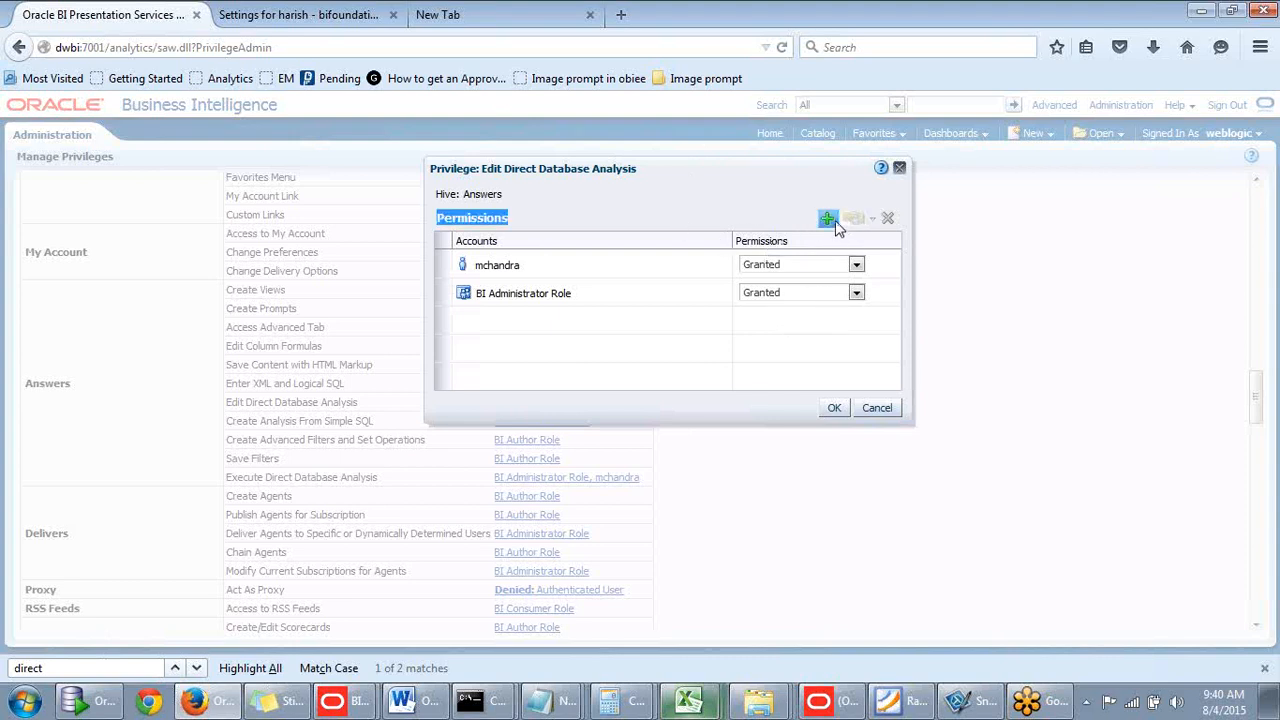
click(834, 220)
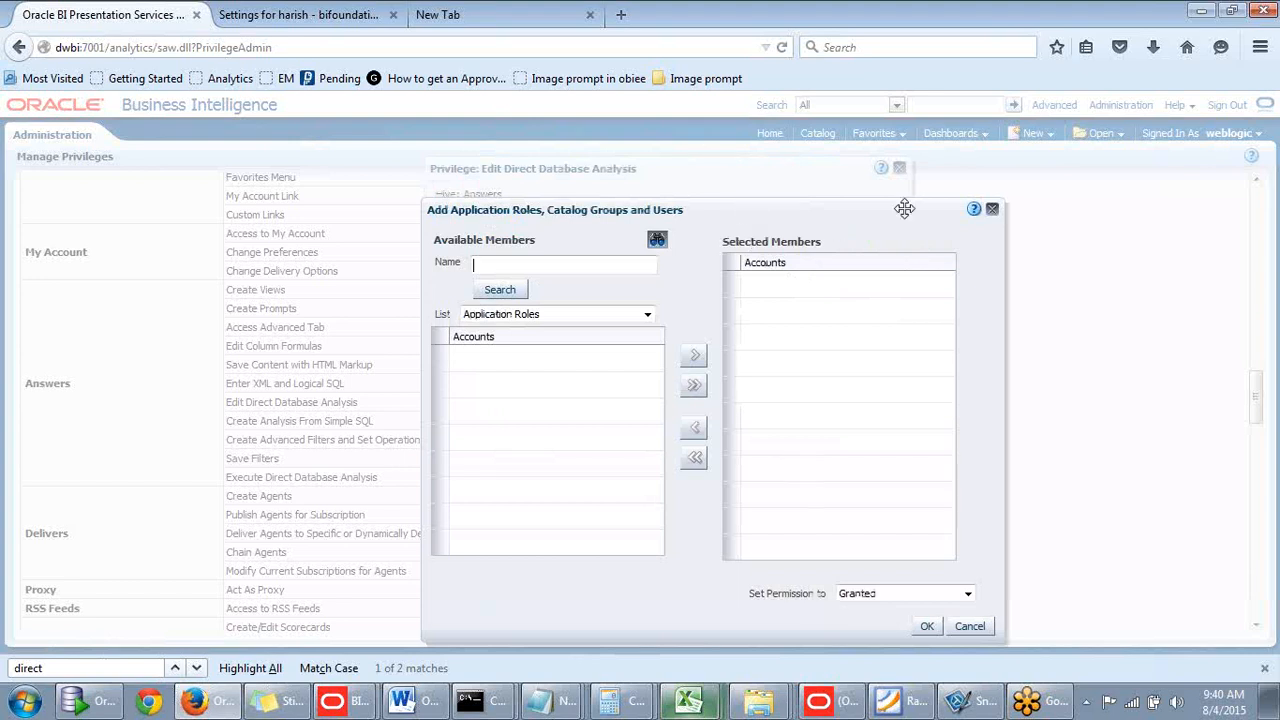
drag(904, 208, 1118, 194)
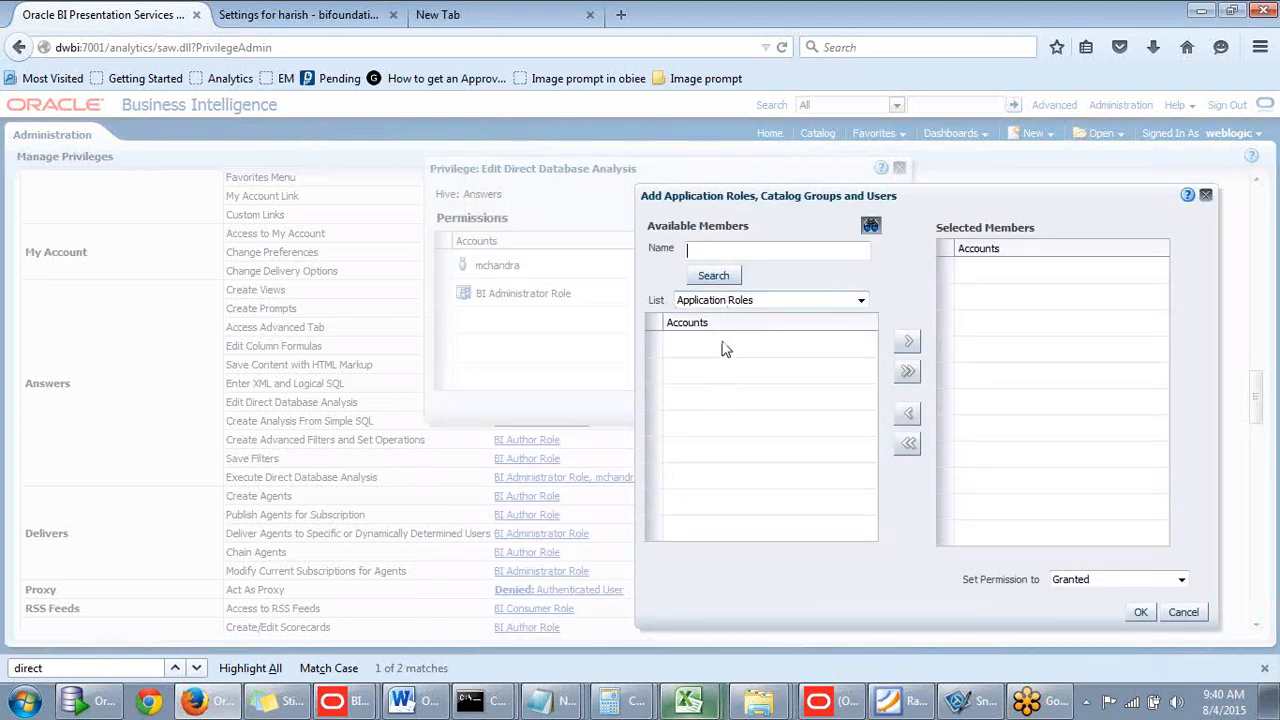
click(860, 302)
click(845, 292)
click(858, 300)
click(845, 282)
click(860, 302)
click(847, 282)
click(861, 300)
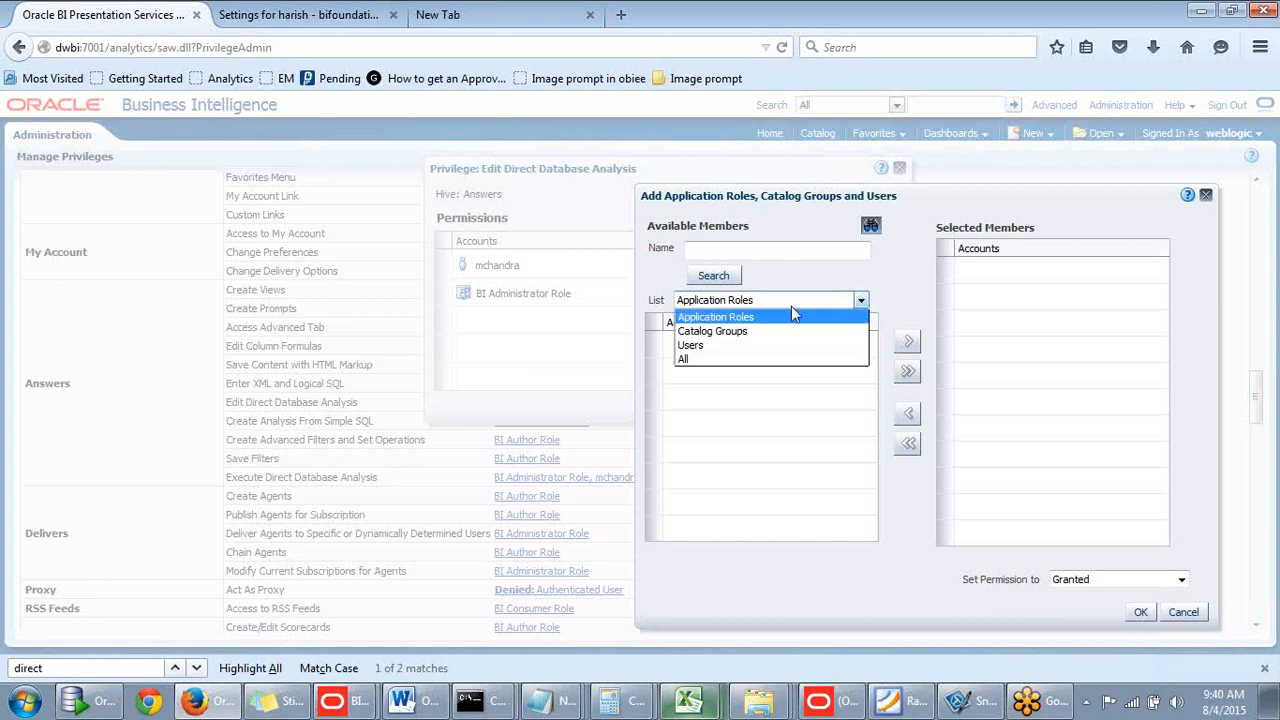
click(721, 346)
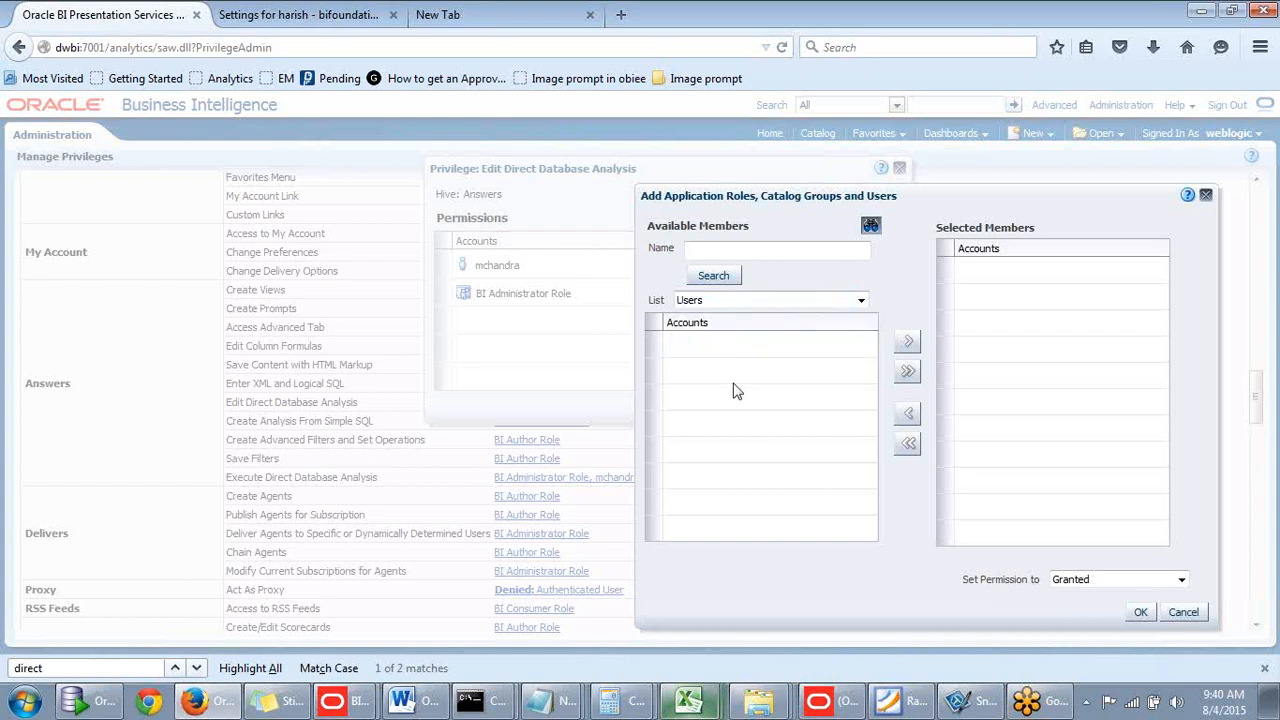
- Search all users, move the test user across as Granted, and save the privilege
click(756, 252)
double_click(956, 206)
click(764, 252)
click(726, 279)
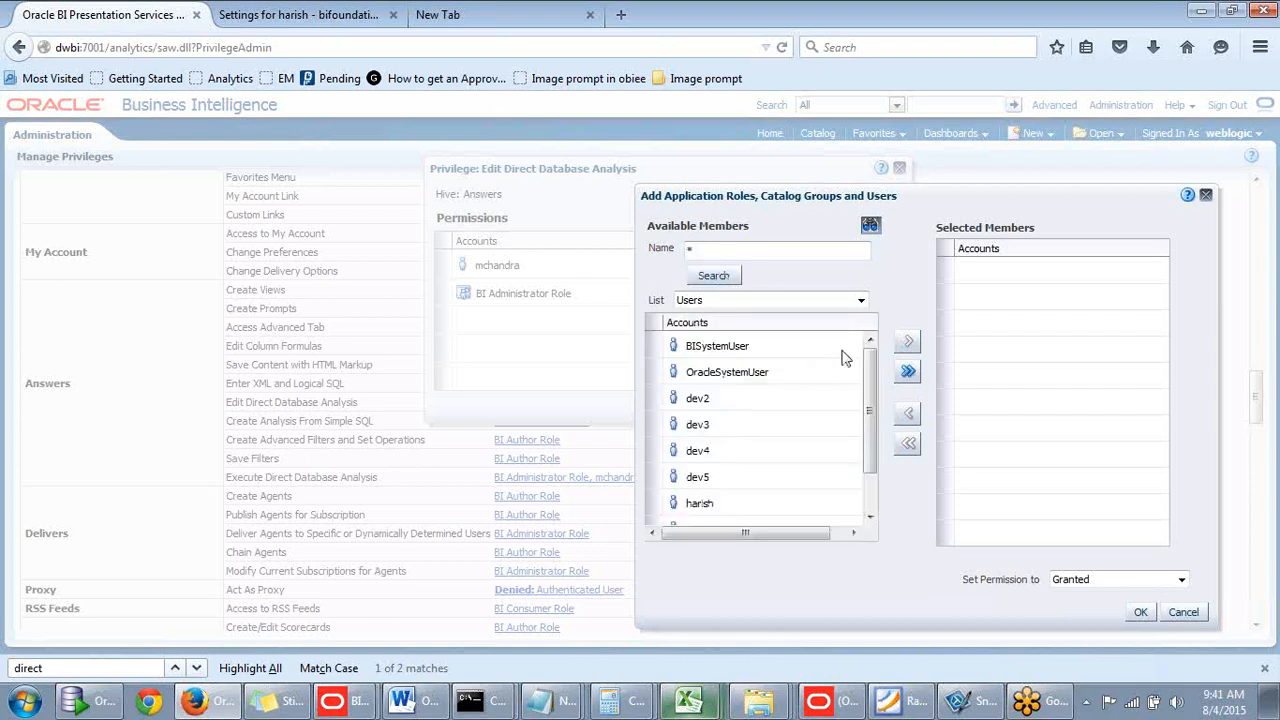
drag(870, 375, 870, 415)
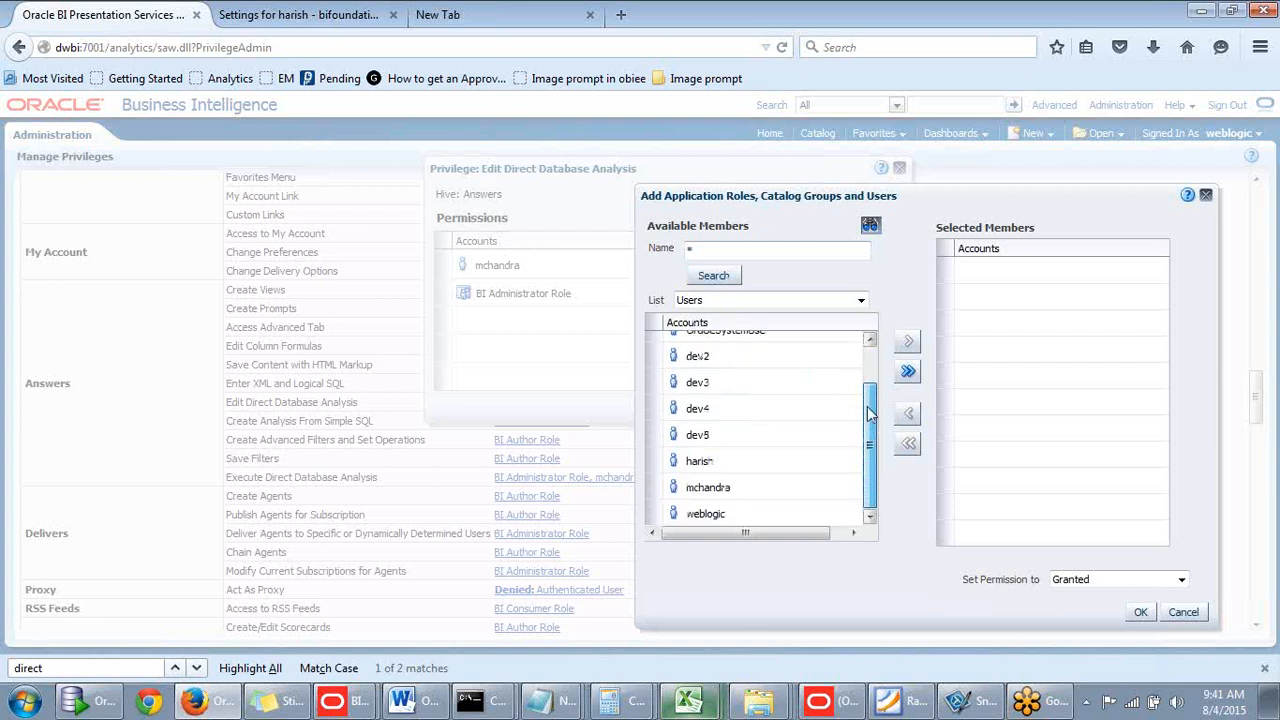
click(712, 462)
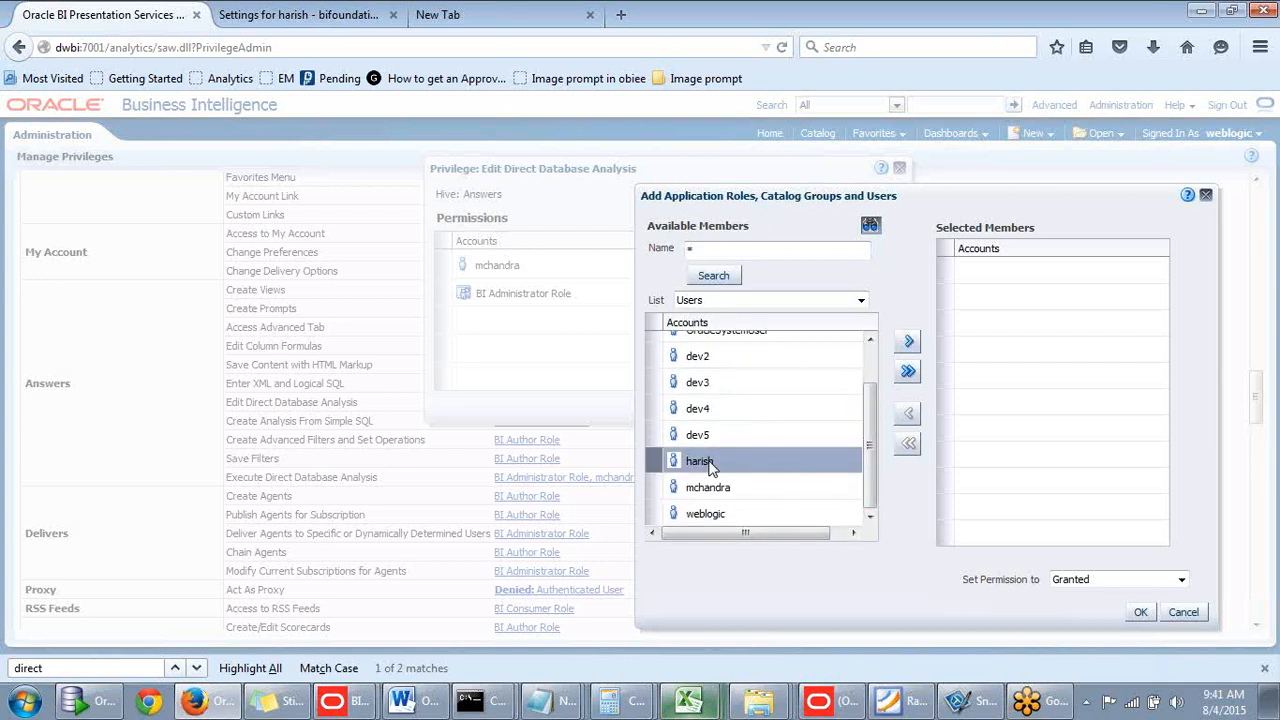
click(909, 343)
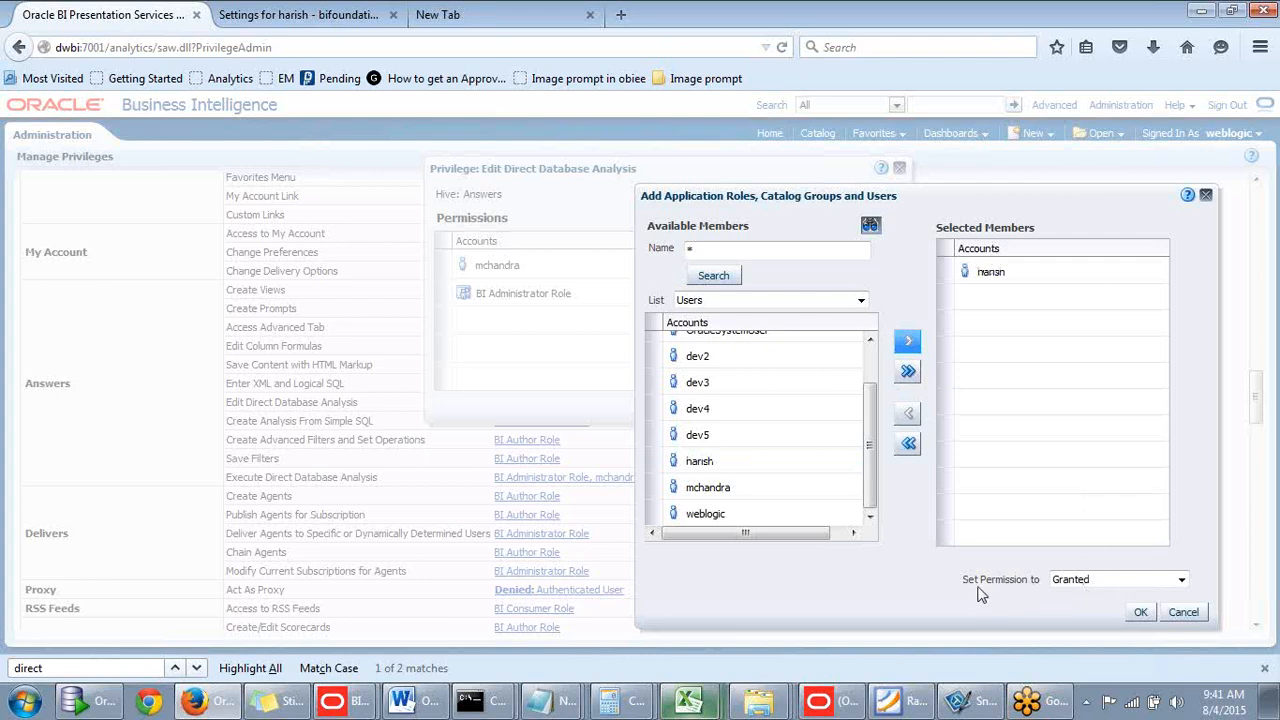
click(1181, 581)
click(1181, 581)
click(1140, 612)
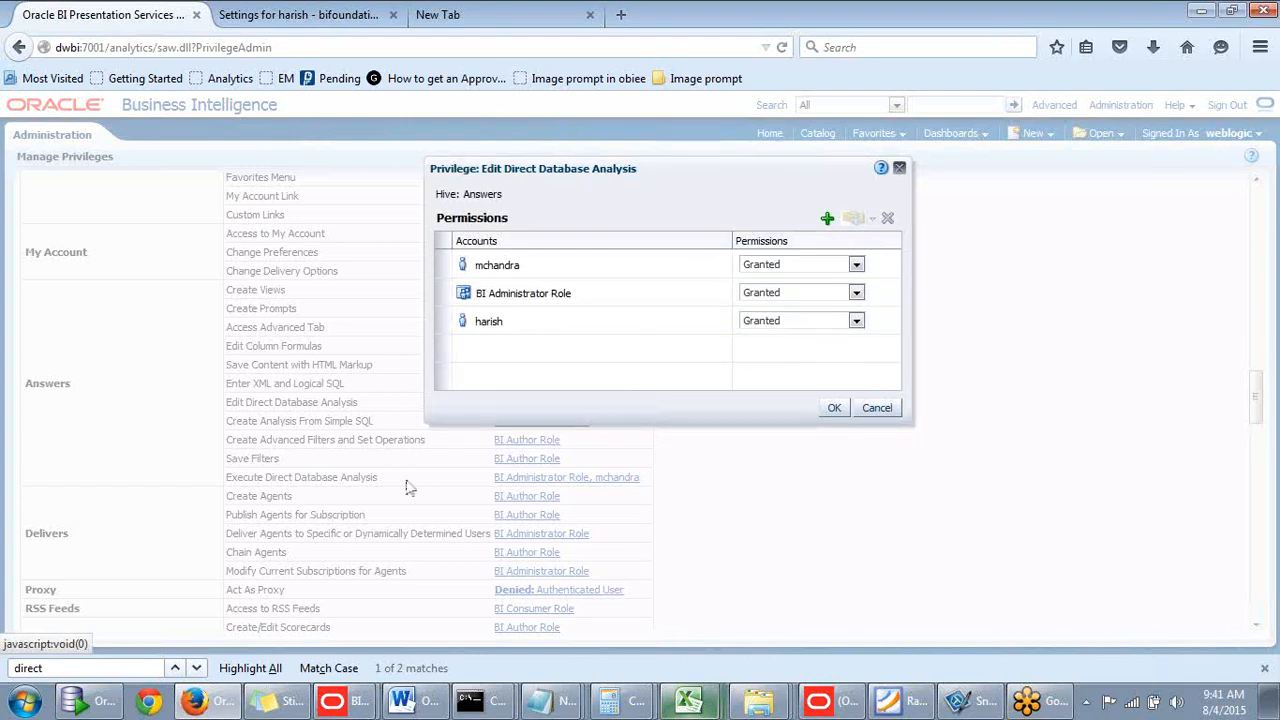
right_click(519, 179)
click(702, 180)
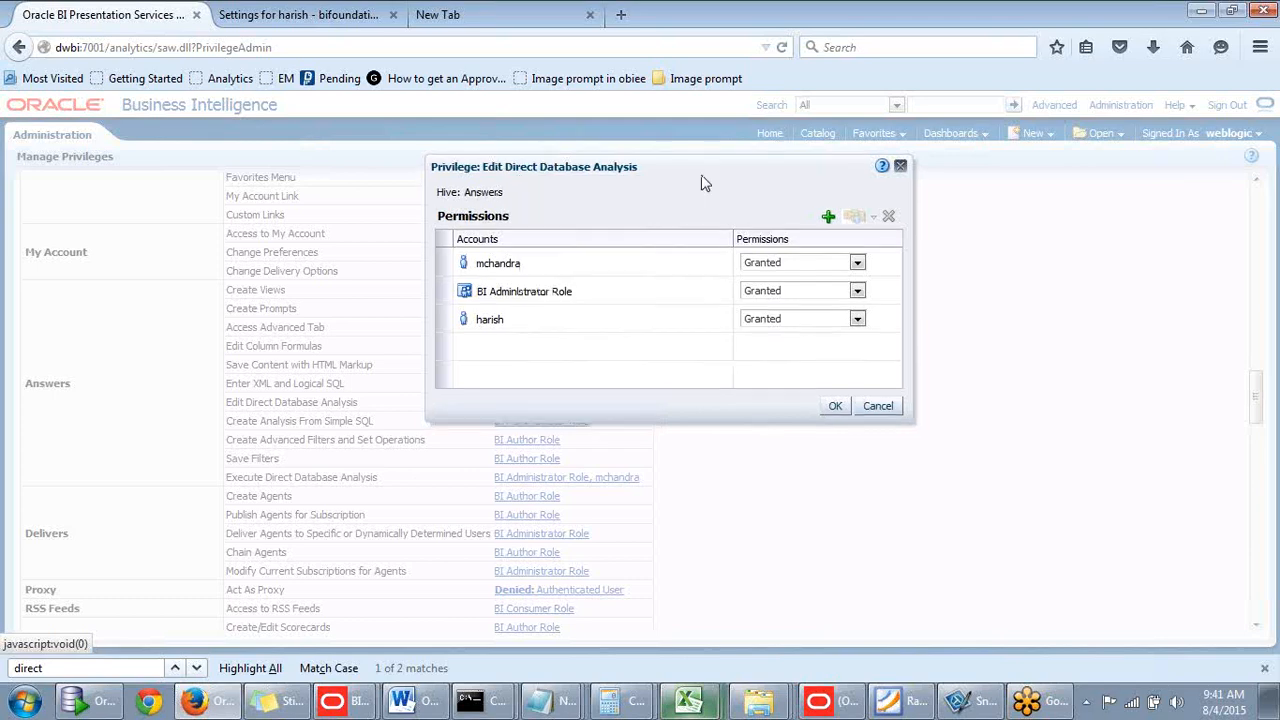
click(836, 408)
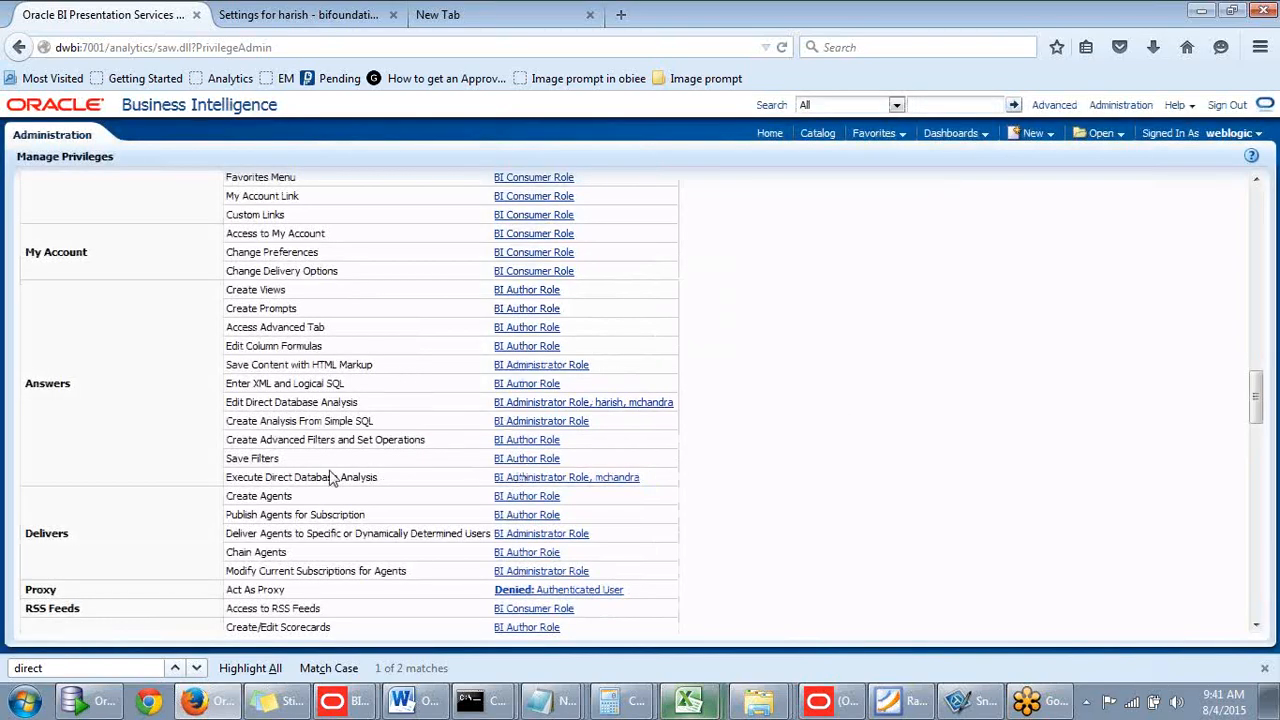
- Add the test user as Granted to Execute Direct Database Analysis and confirm both dialogs
click(541, 479)
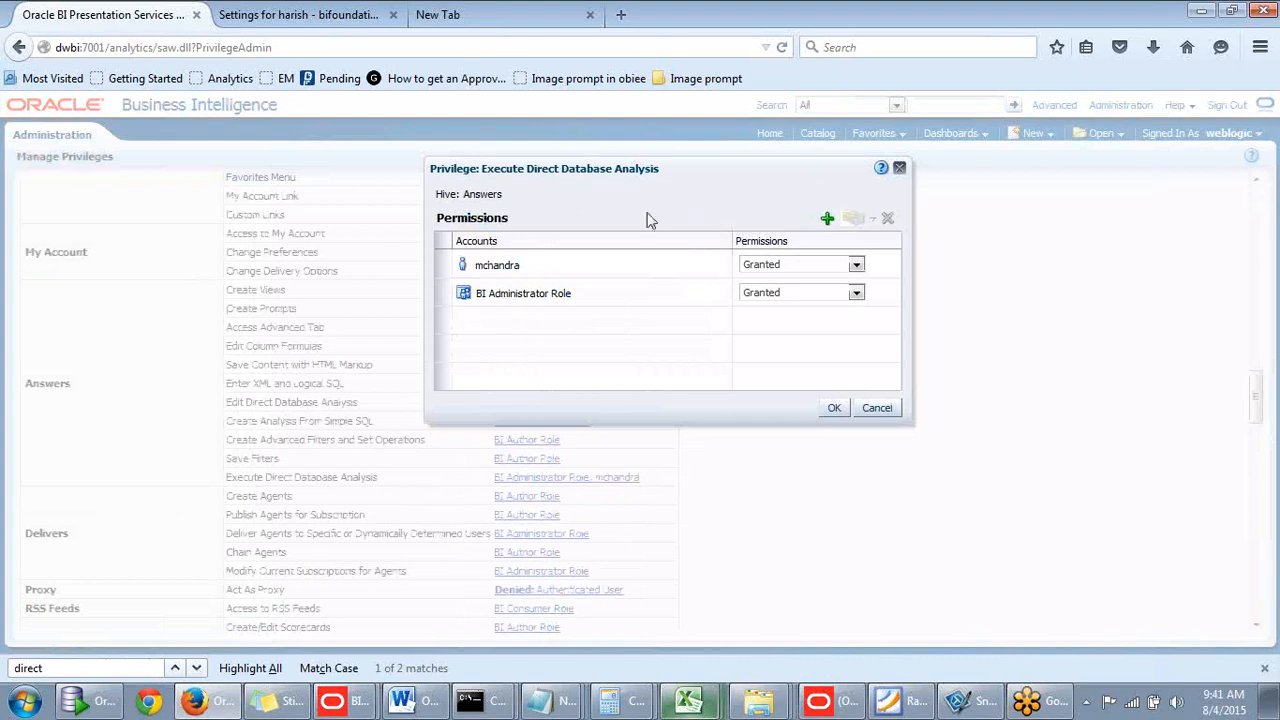
click(827, 219)
click(545, 318)
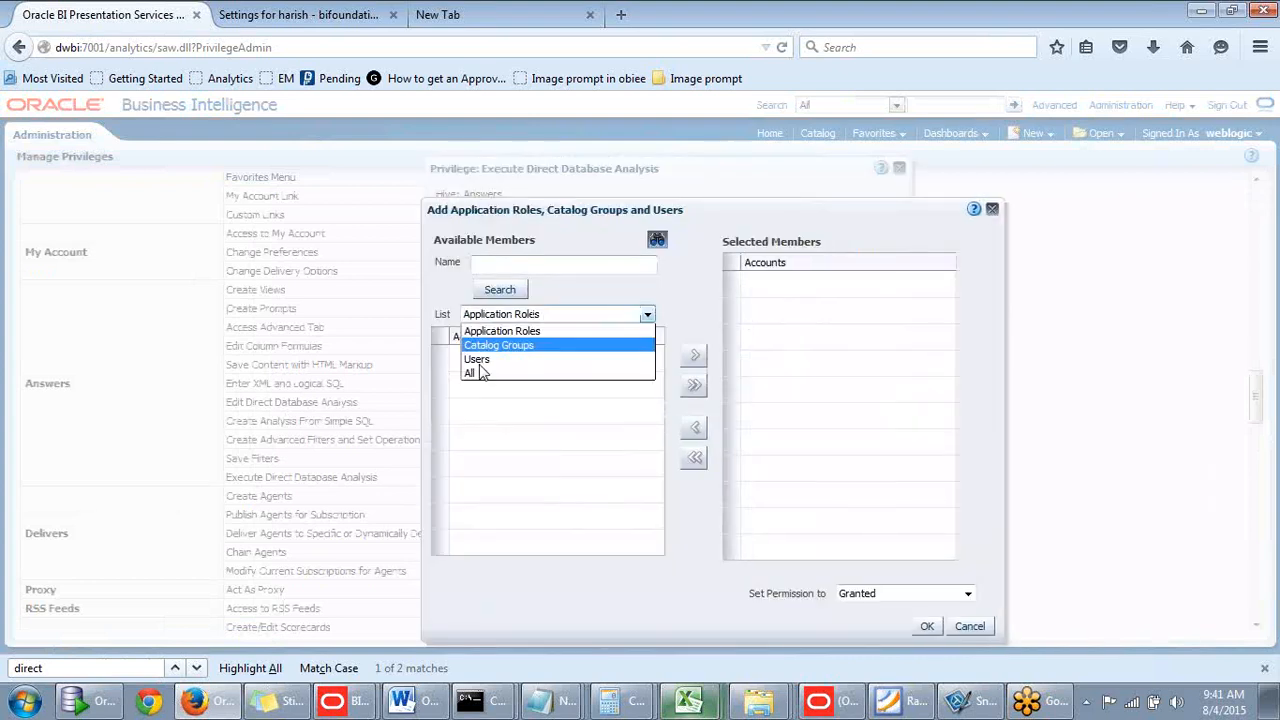
click(477, 359)
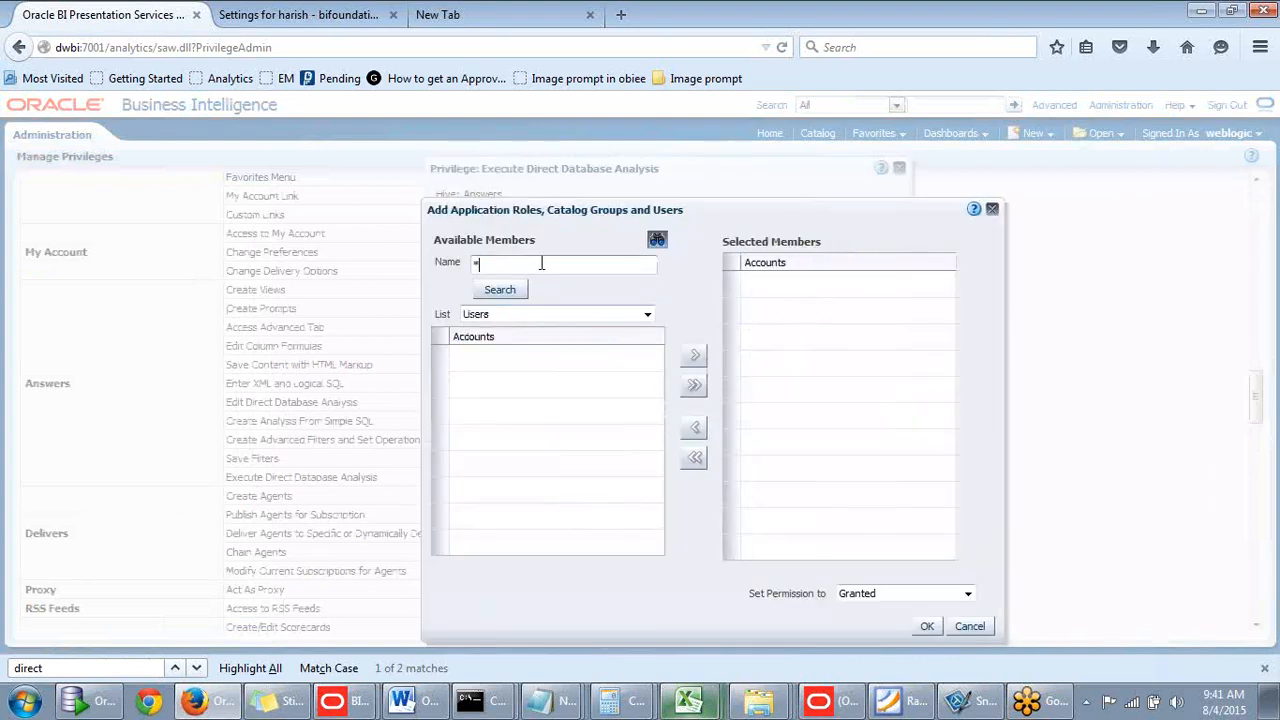
click(515, 293)
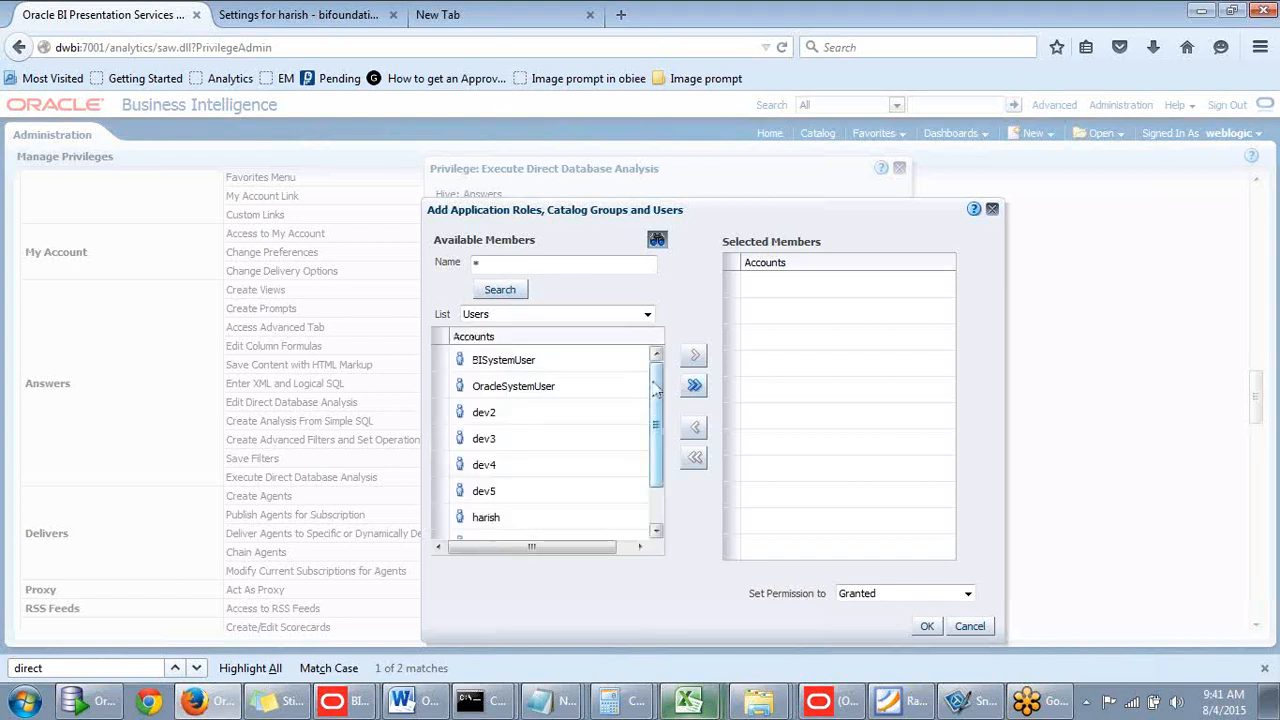
scroll(645, 447, down, 1)
click(534, 477)
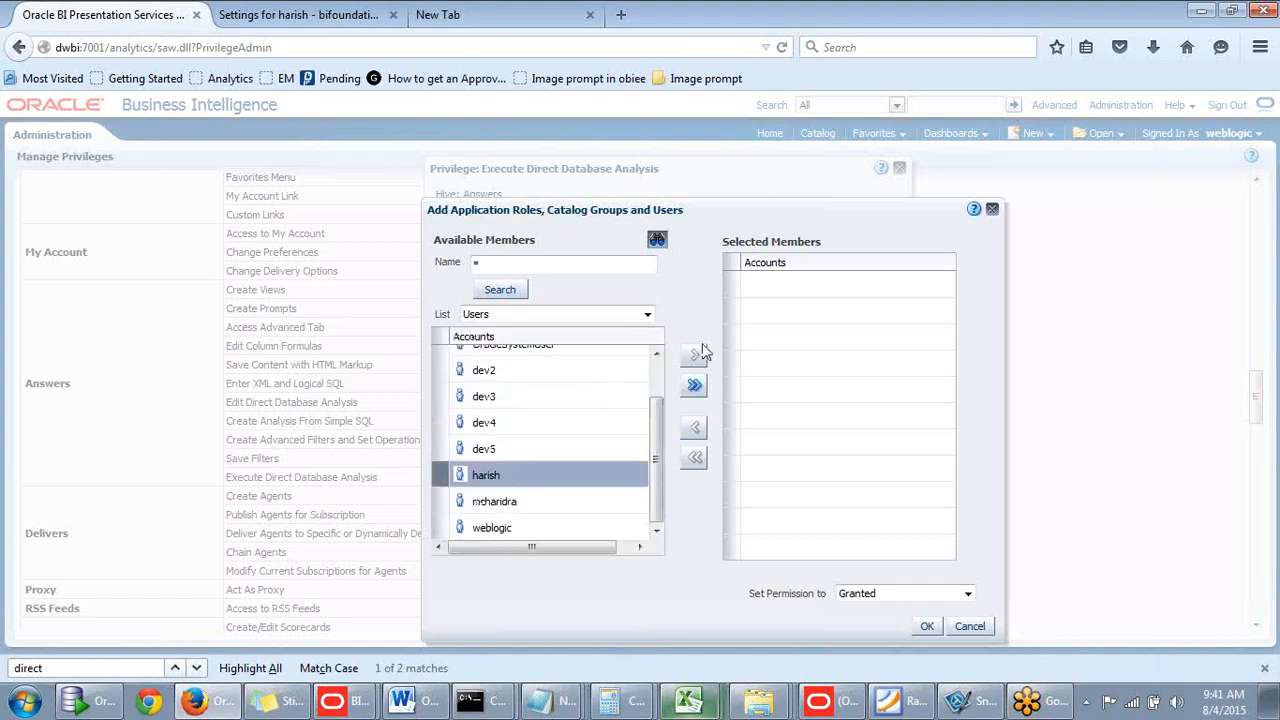
click(695, 355)
click(926, 626)
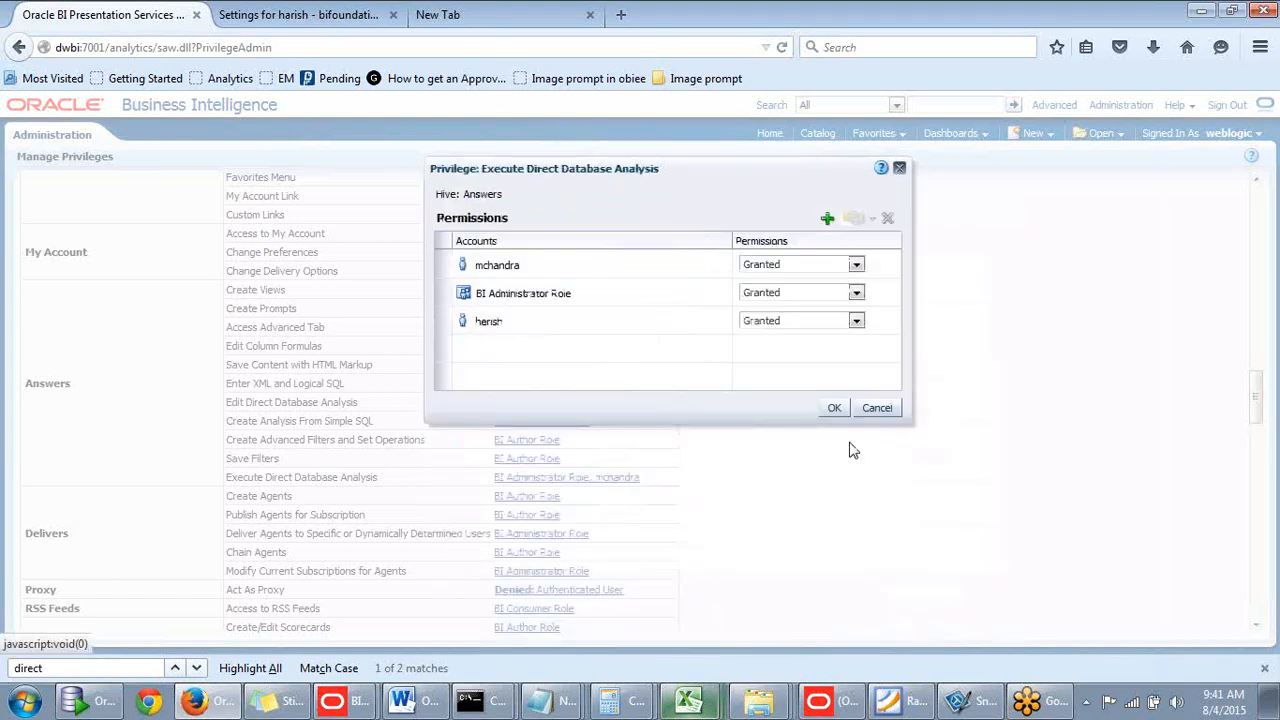
click(834, 408)
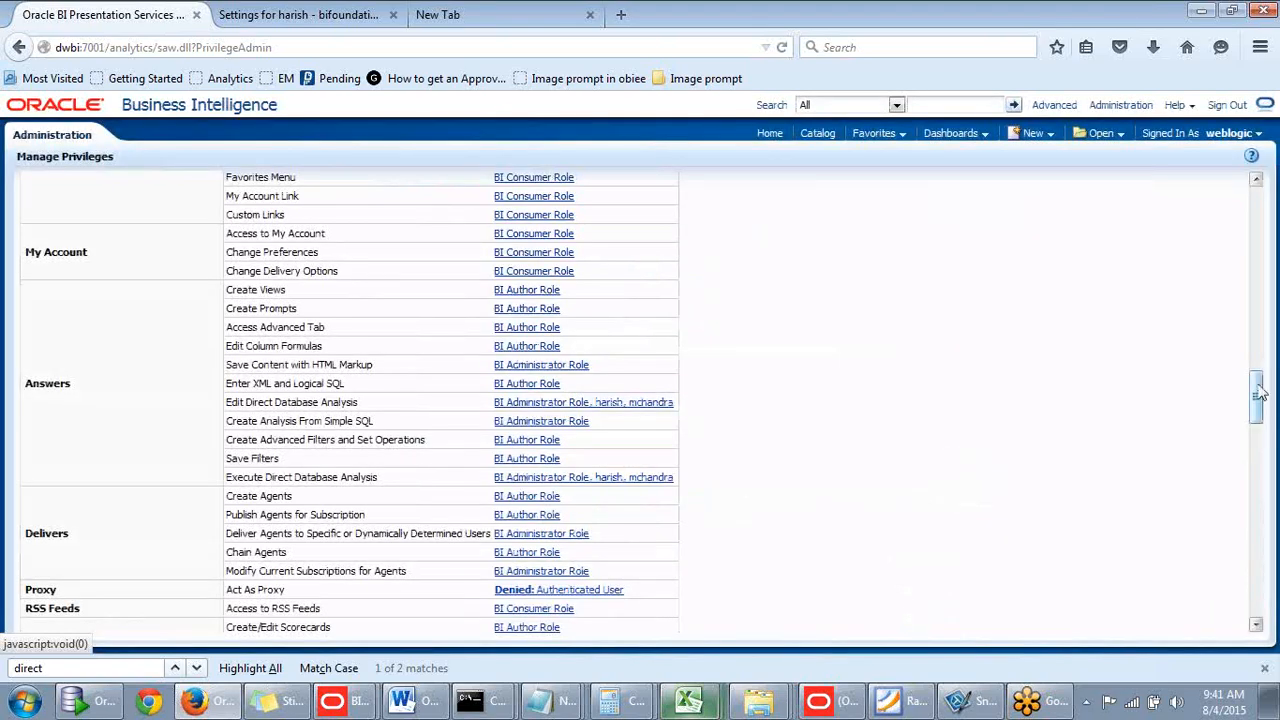
drag(1258, 388, 1255, 206)
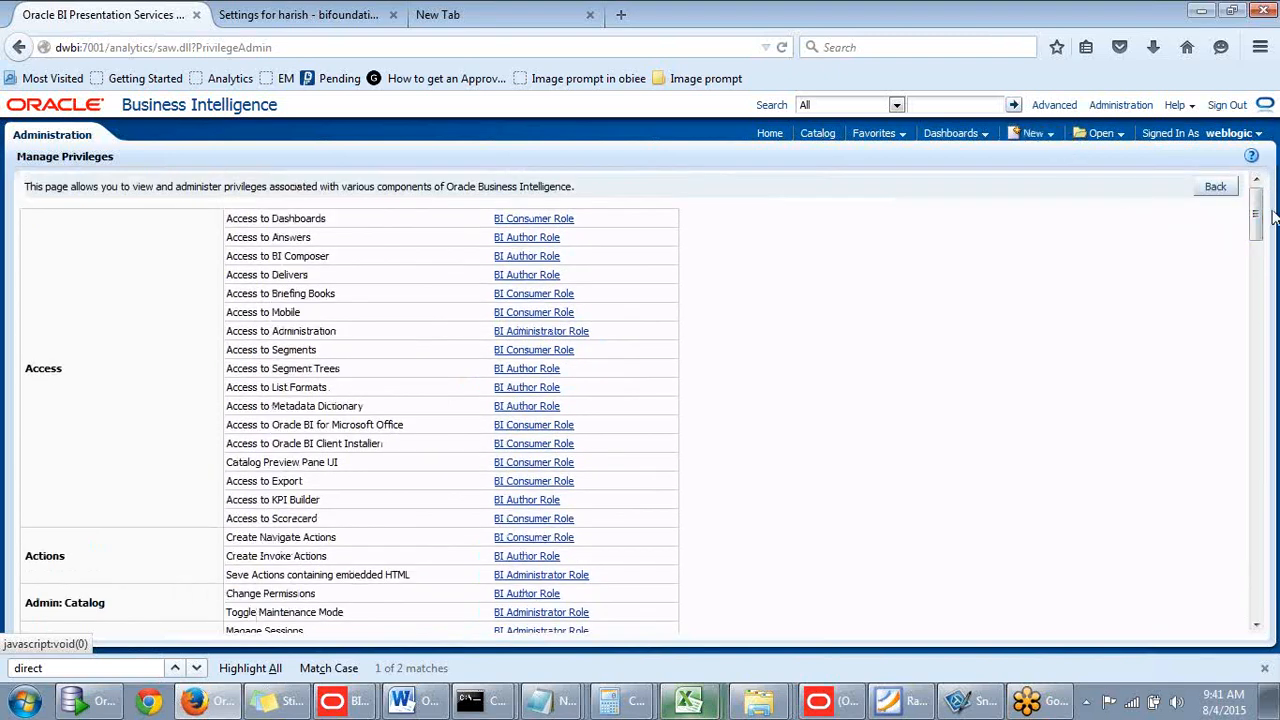
mouse_move(1259, 215)
mouse_down()
mouse_move(1256, 270)
mouse_move(1256, 198)
mouse_up()
- Sign out of the administrator session and sign in as the test user
click(1237, 110)
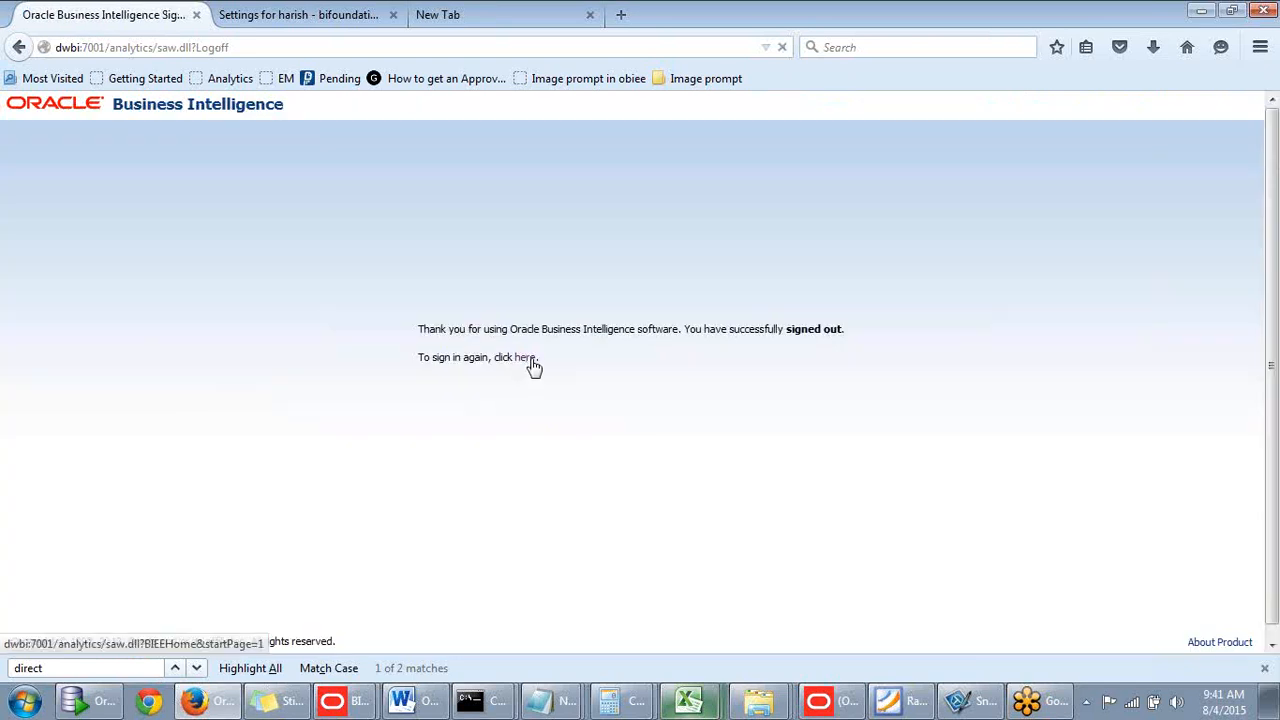
click(524, 358)
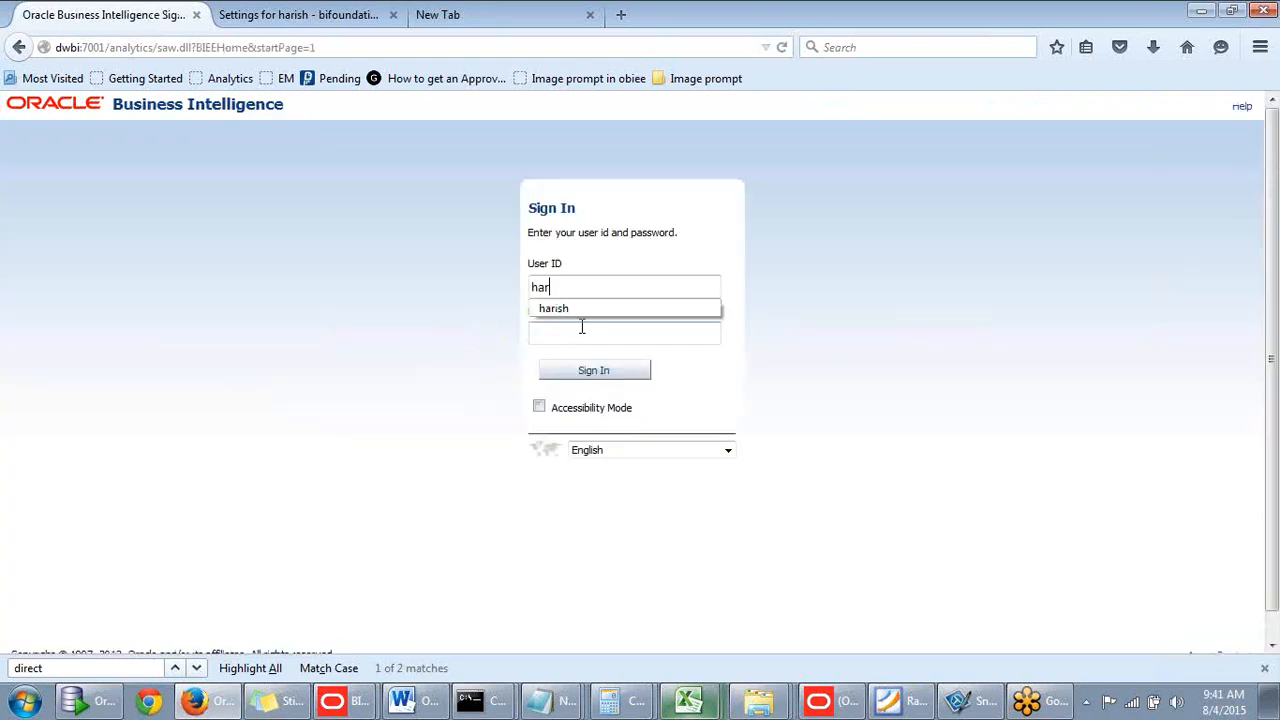
click(574, 330)
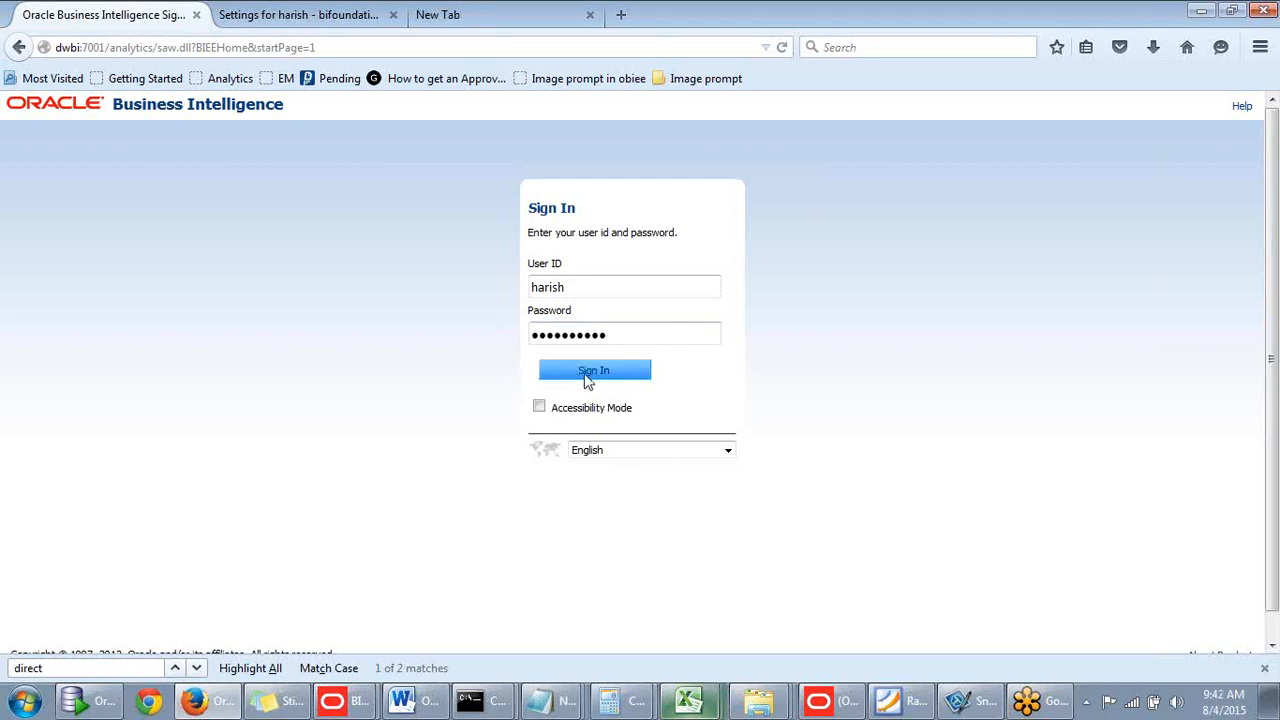
click(590, 372)
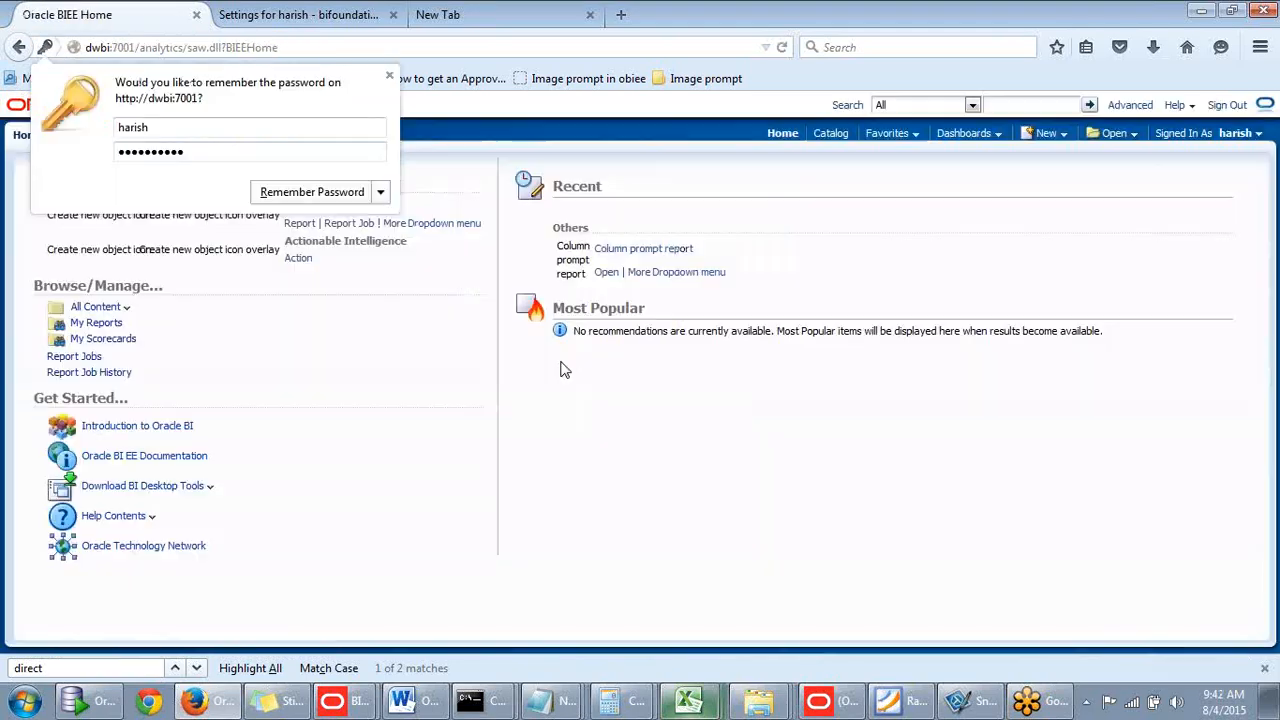
click(389, 77)
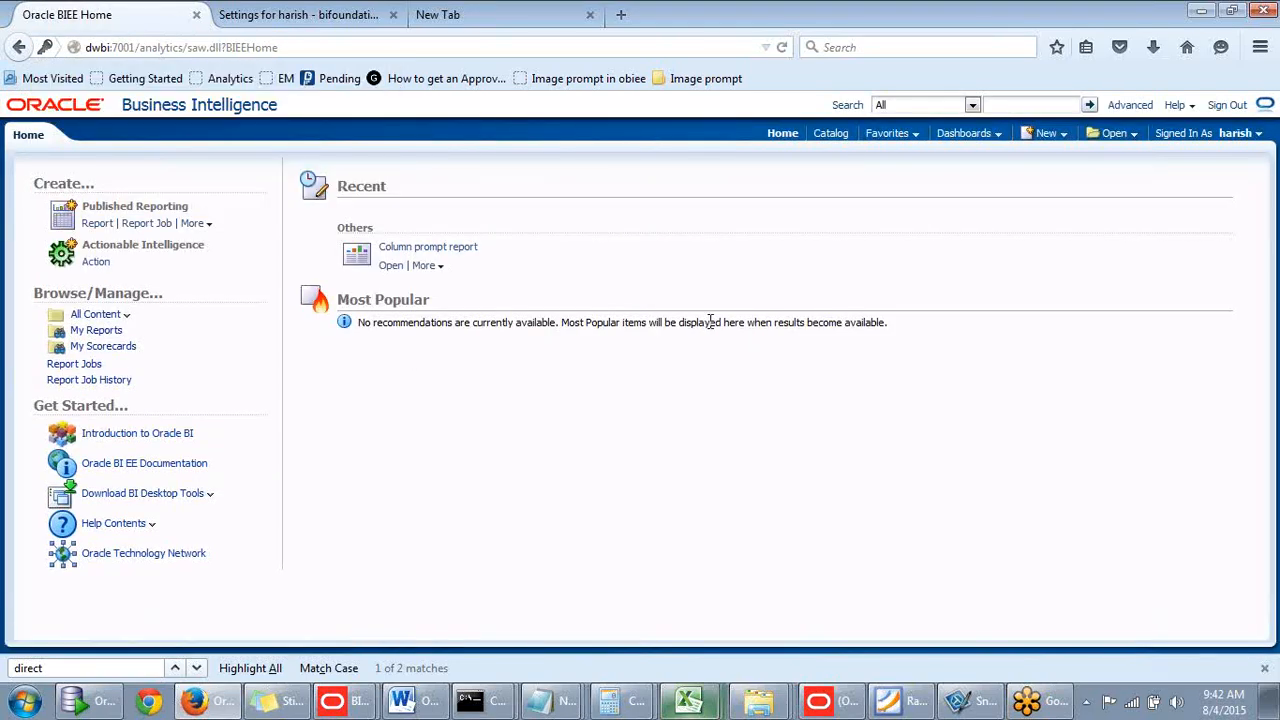
- Start a new untitled published report from the home page
click(1064, 137)
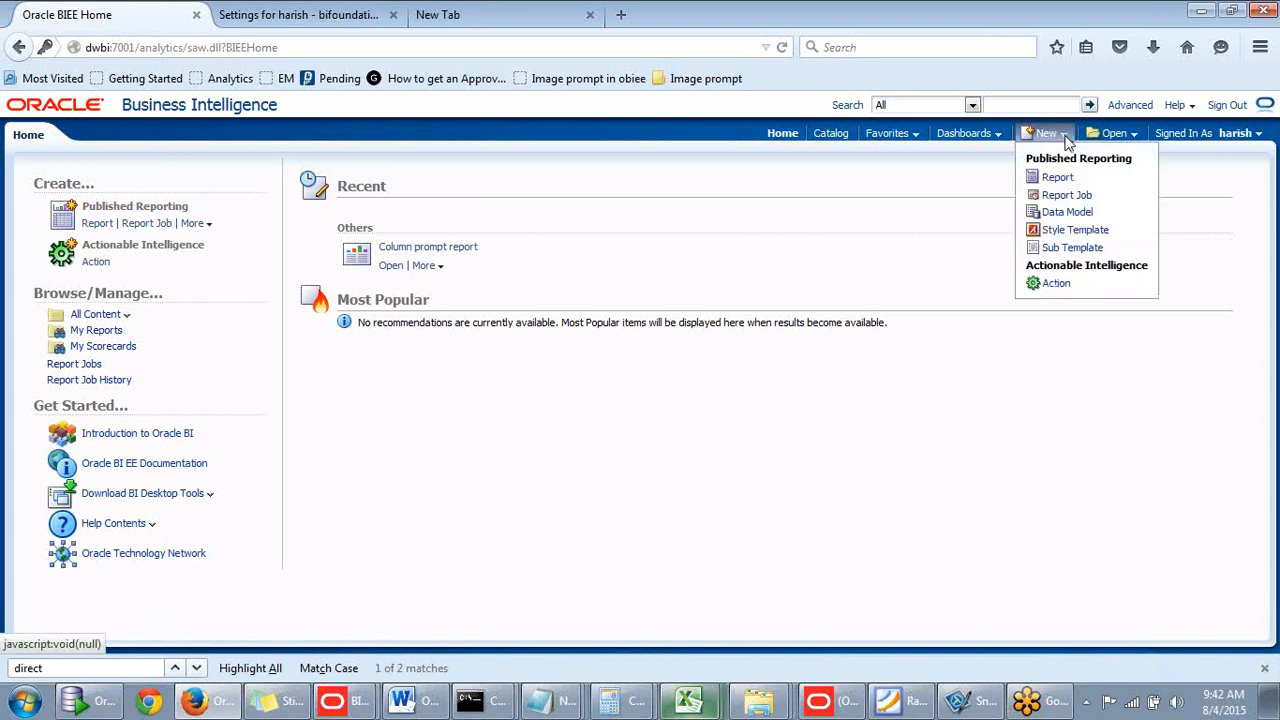
click(1058, 180)
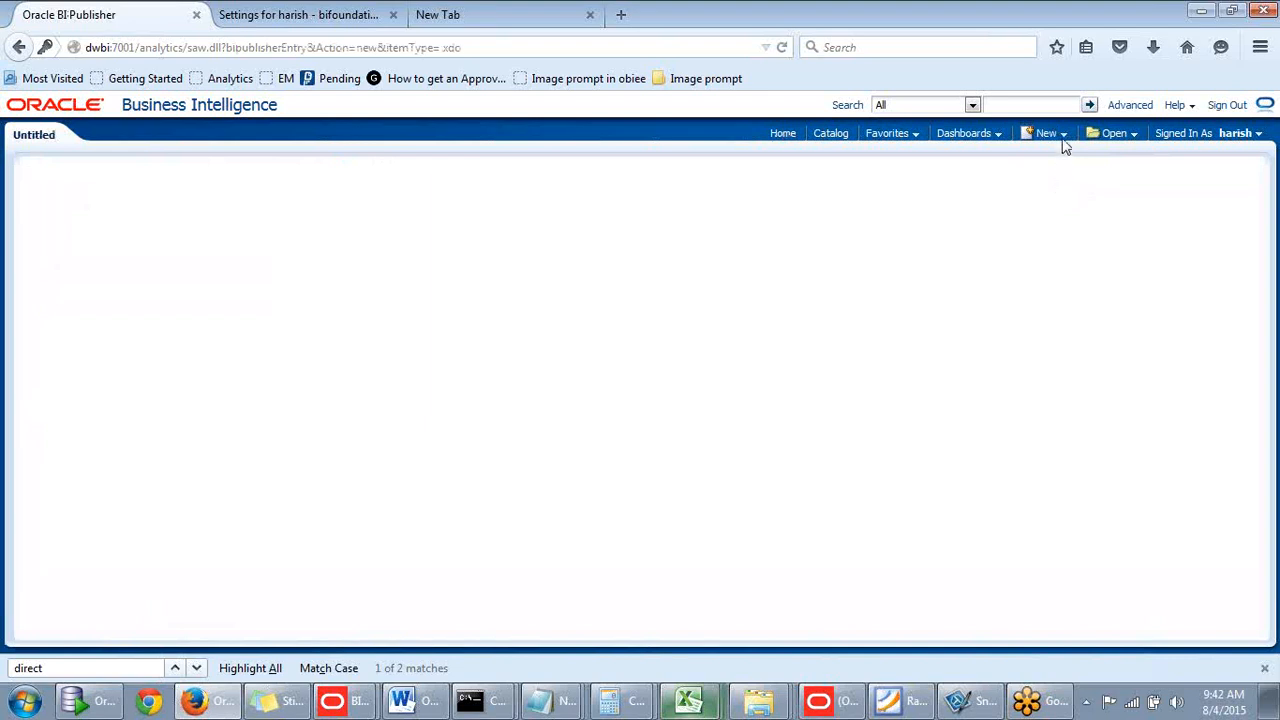
click(1062, 137)
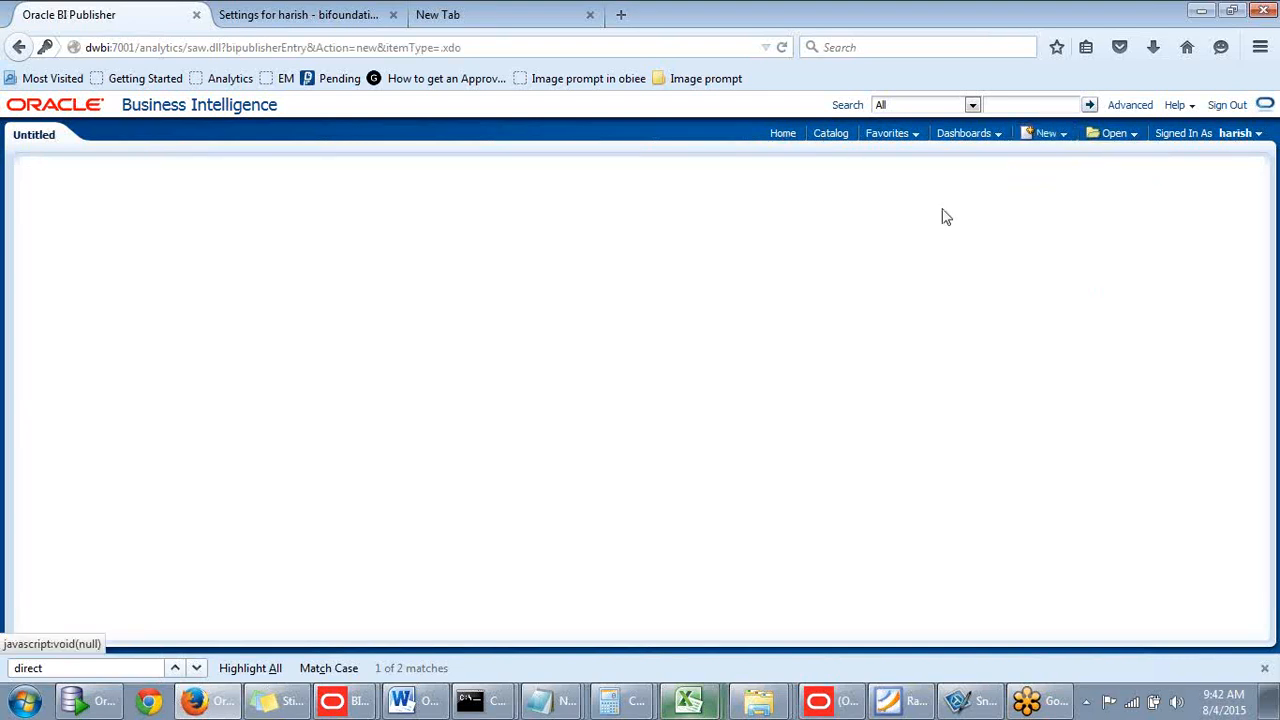
click(1047, 139)
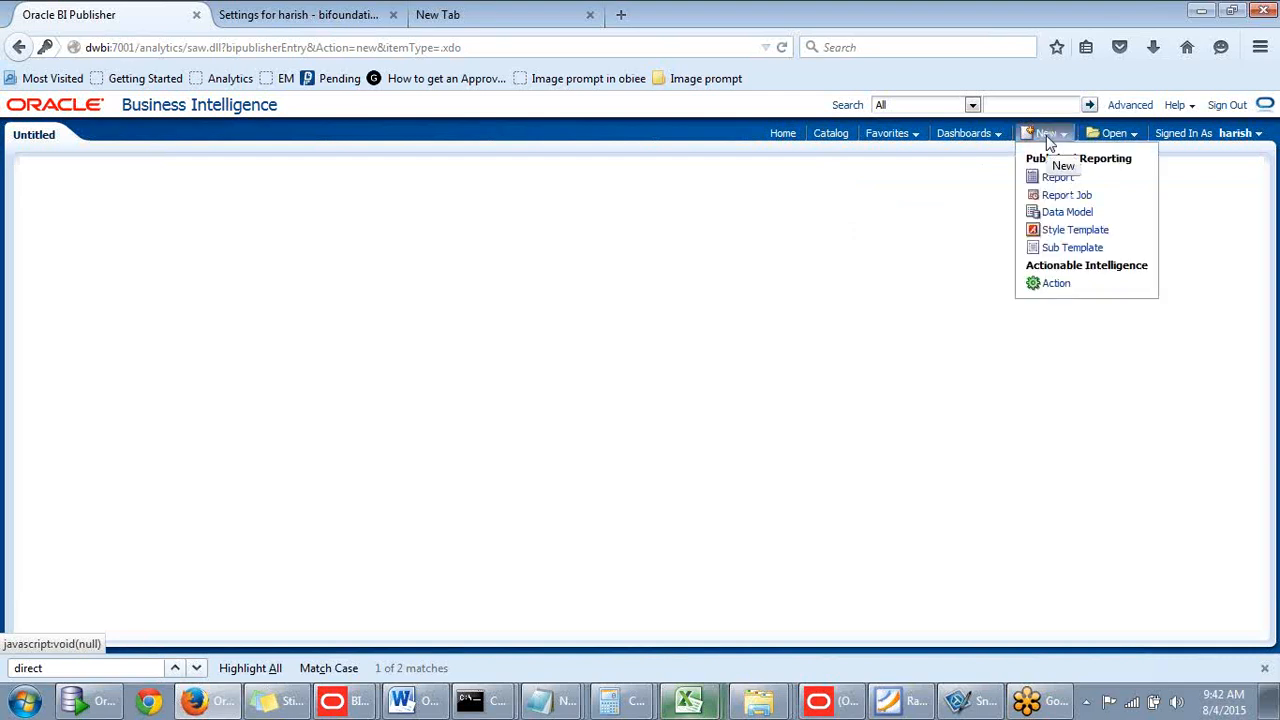
click(781, 140)
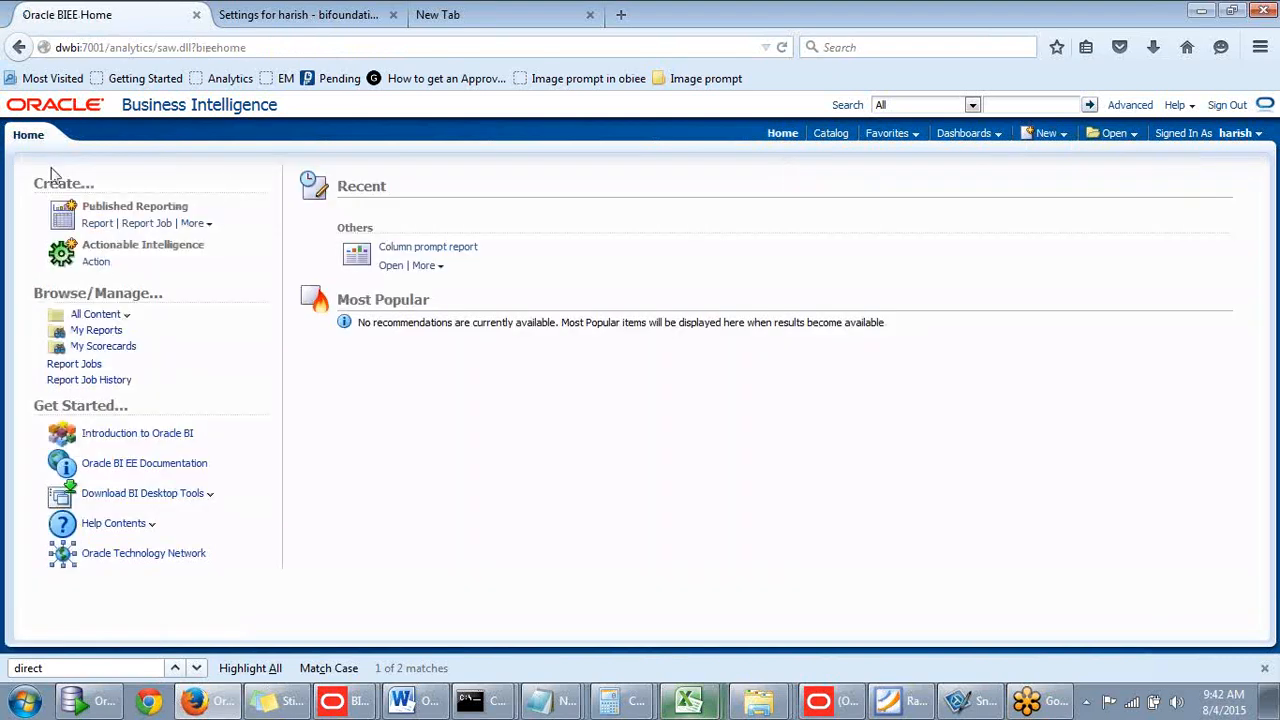
click(88, 227)
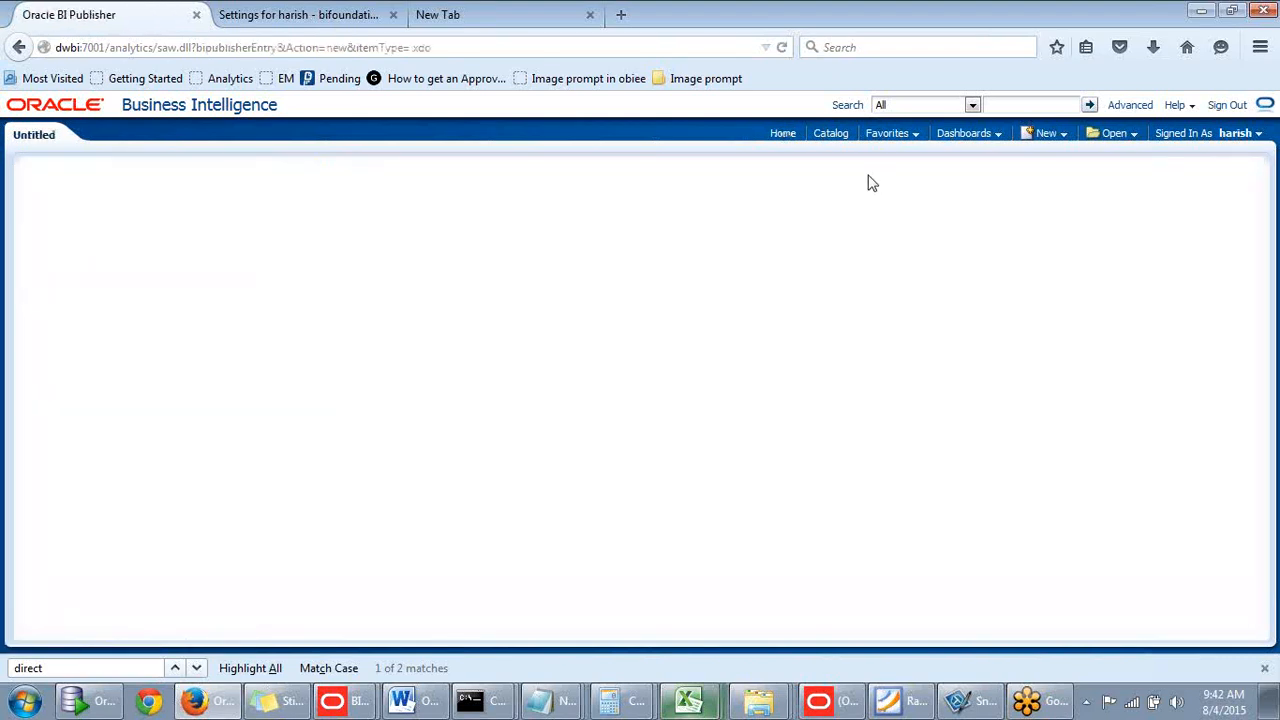
- Sign out the test user and fill the sign-in form with the administrator ID and password
click(1225, 106)
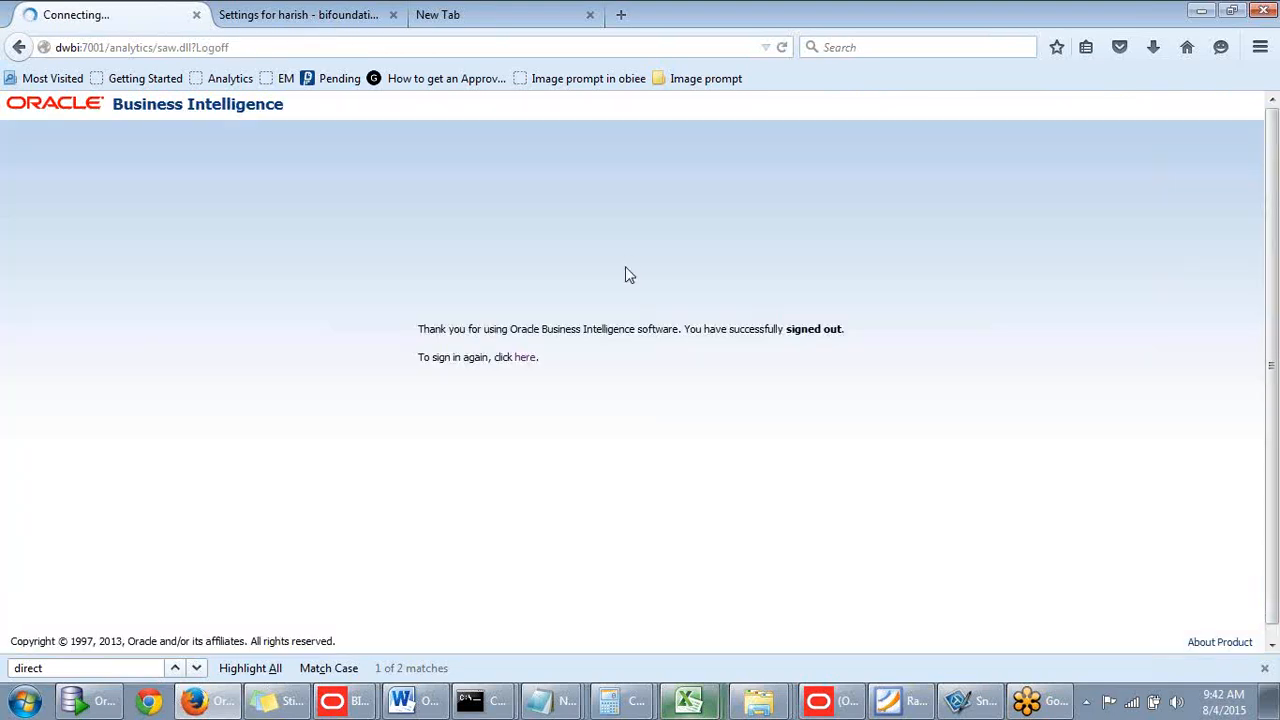
click(528, 360)
text(we)
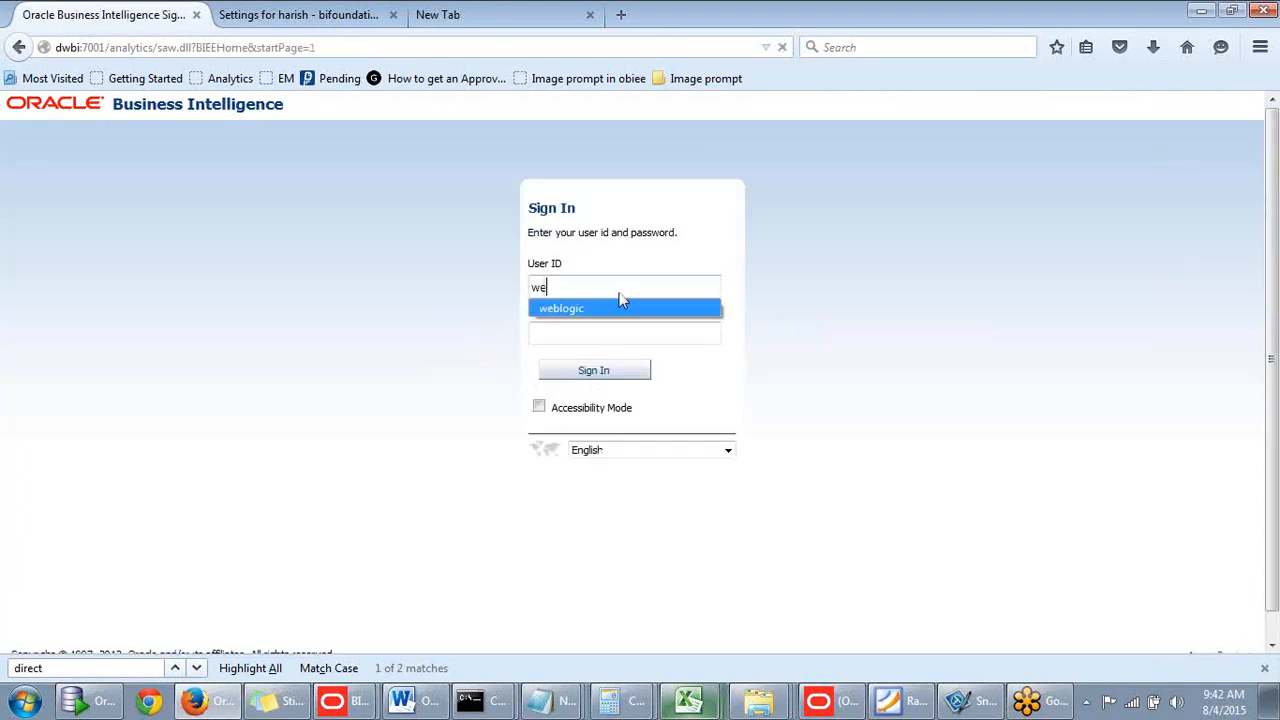
click(612, 306)
click(590, 334)
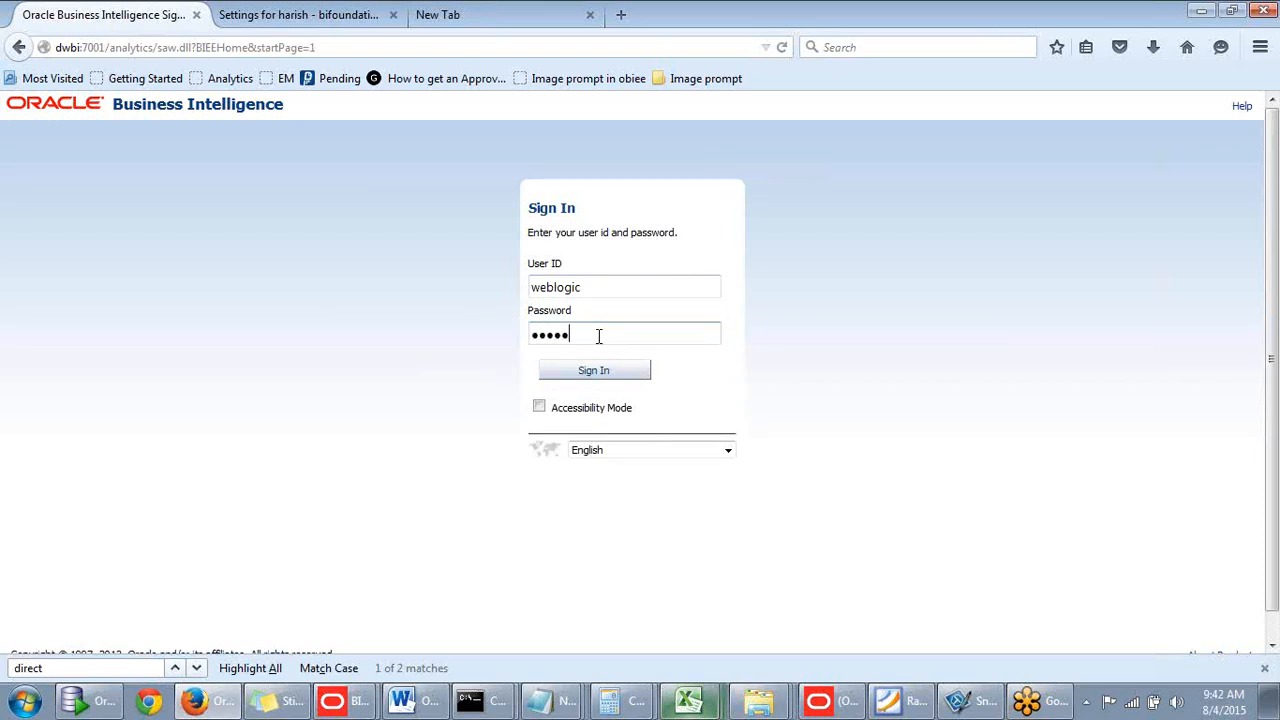
- In the WebLogic console, save the user's group settings and release the configuration lock
click(301, 16)
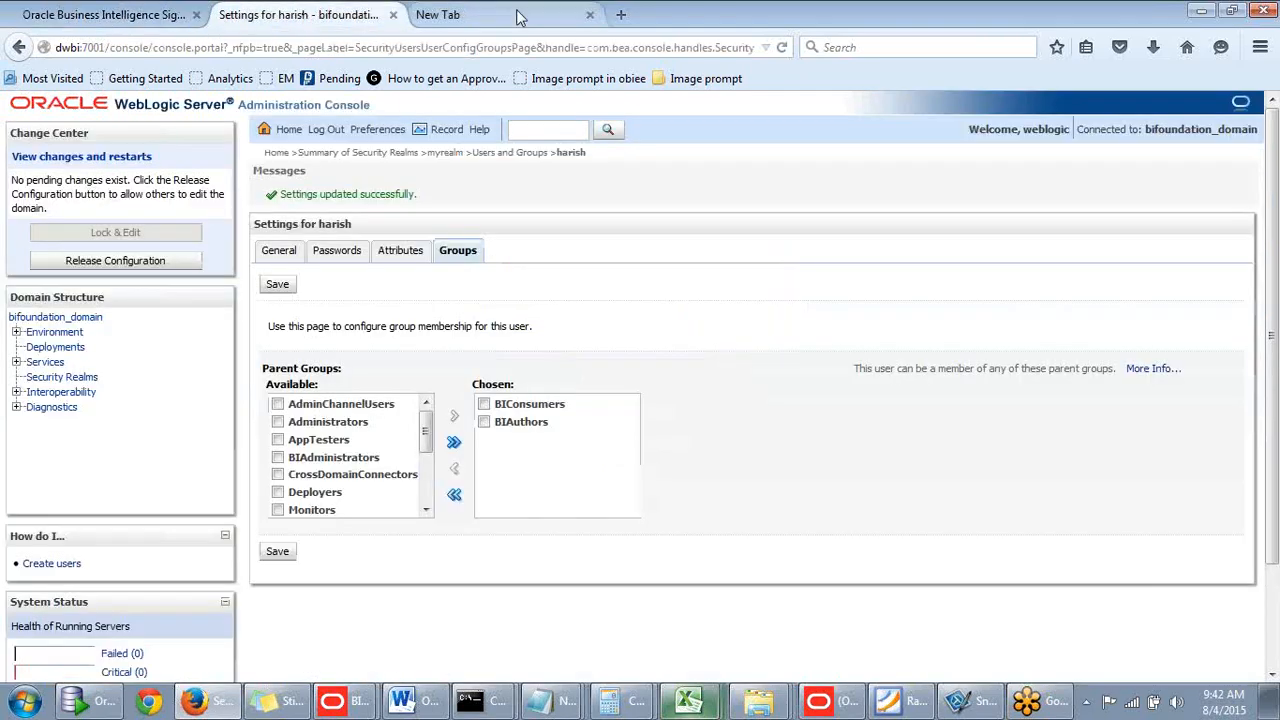
click(280, 556)
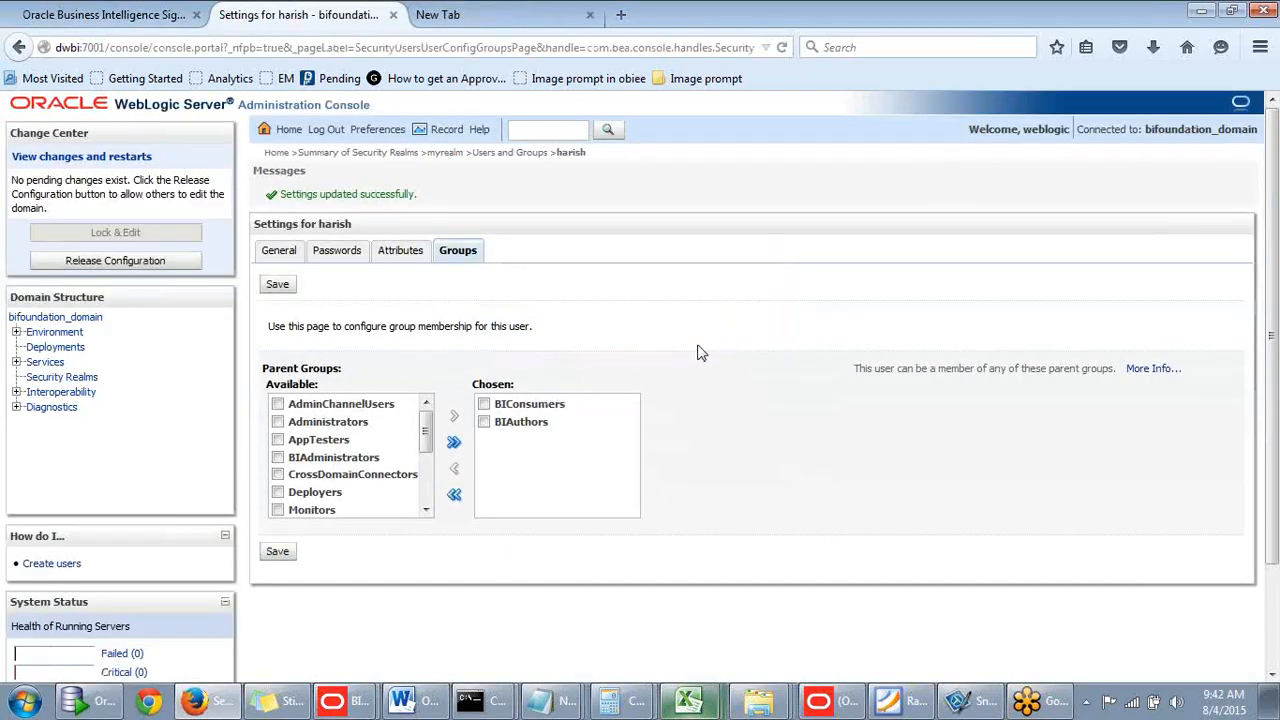
click(117, 264)
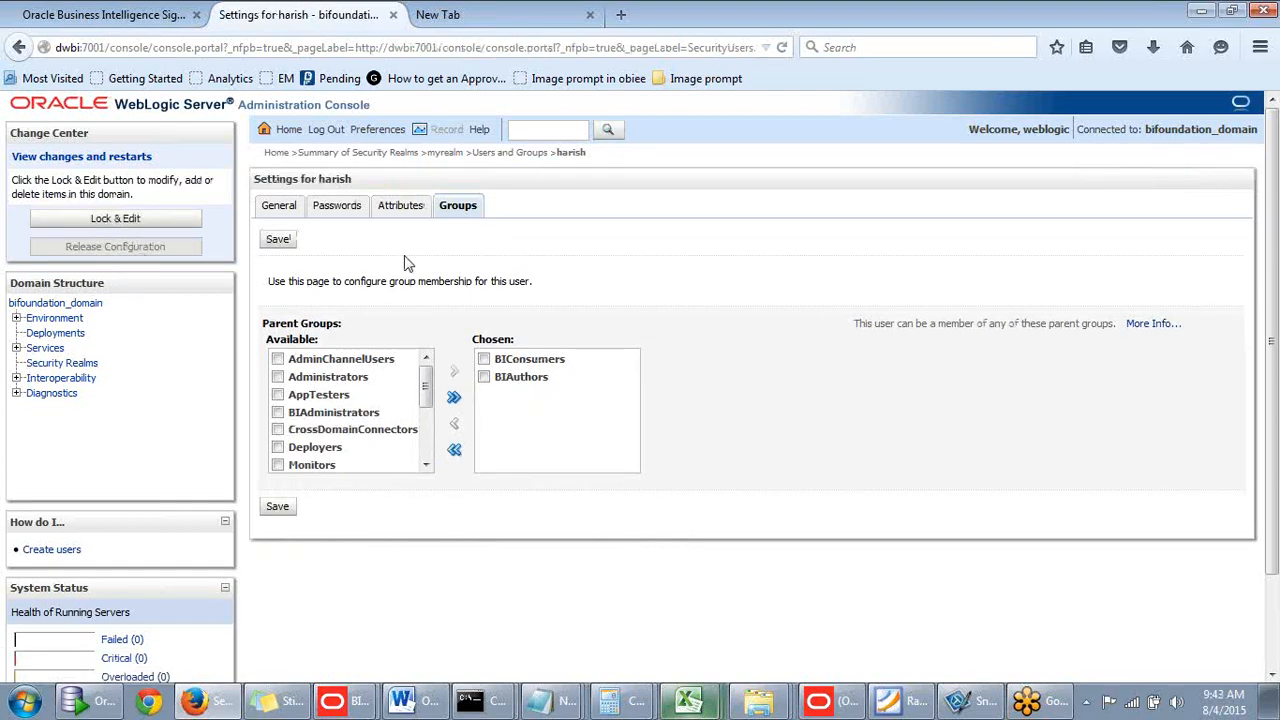
scroll(410, 265, down, 2)
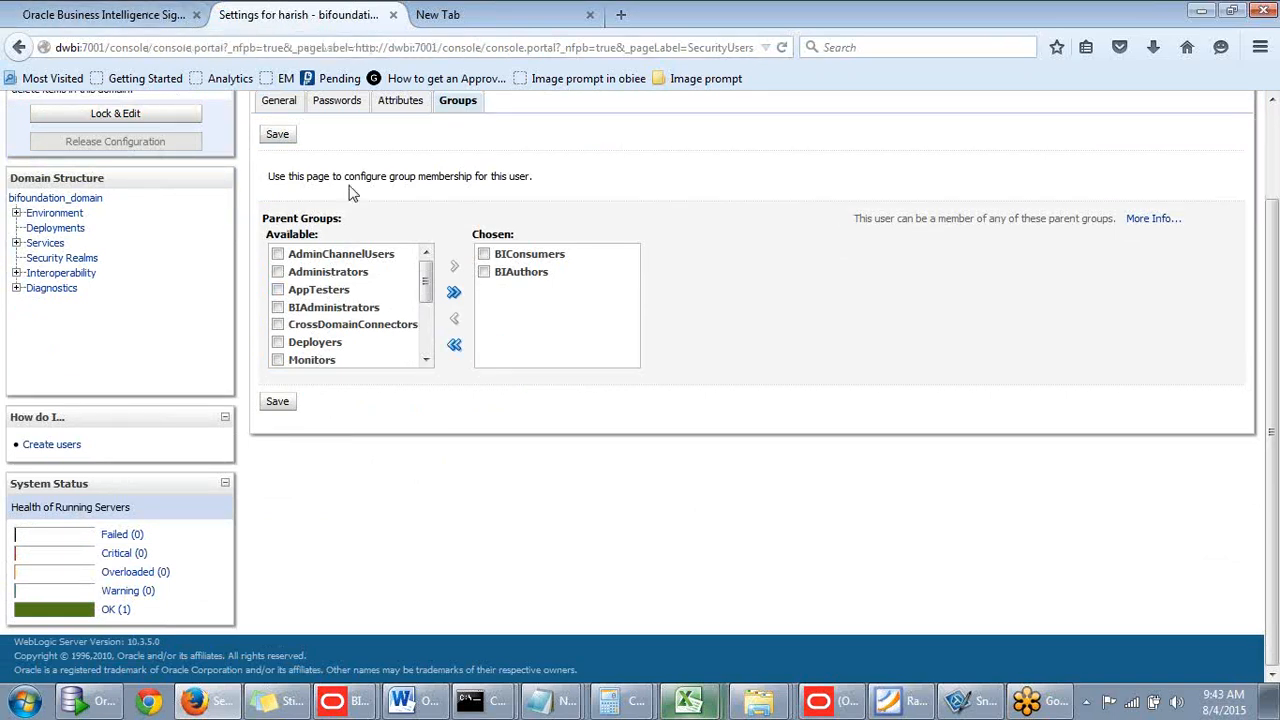
mouse_move(428, 285)
mouse_down()
mouse_move(419, 340)
mouse_move(425, 268)
mouse_up()
- Remove BIConsumers, keep only BIAuthors in the Chosen groups, and save
click(484, 255)
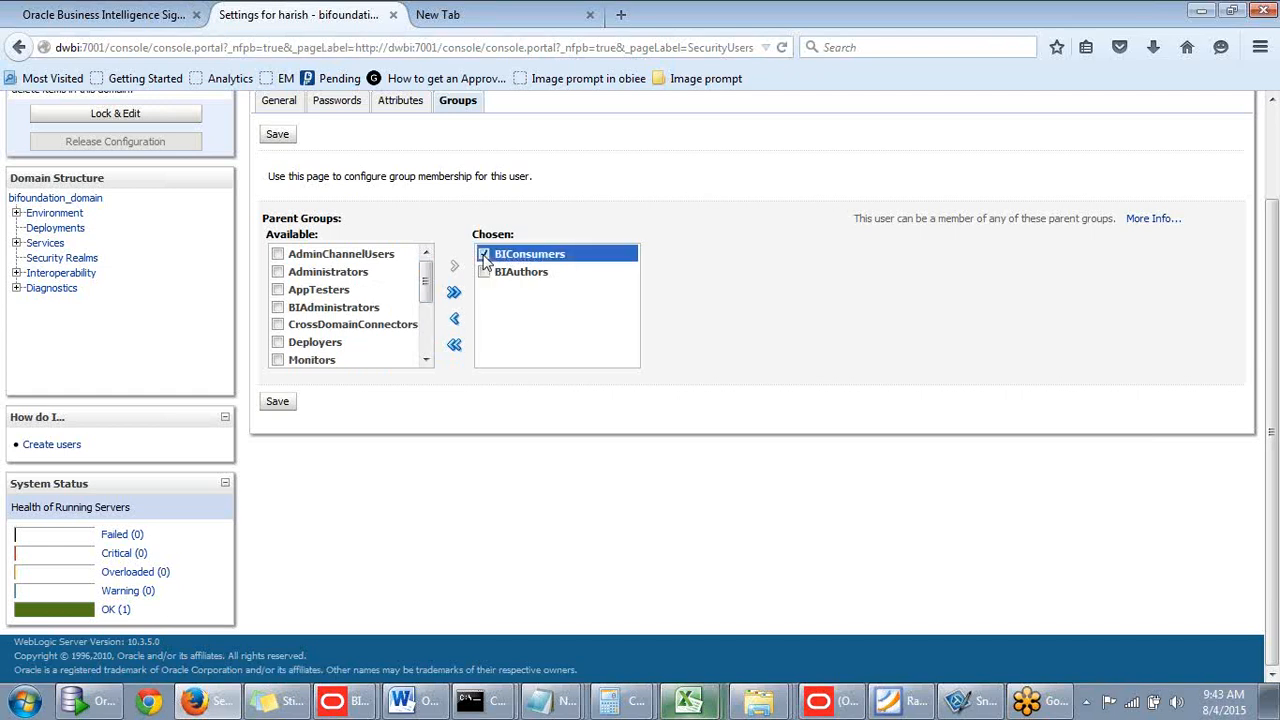
click(455, 345)
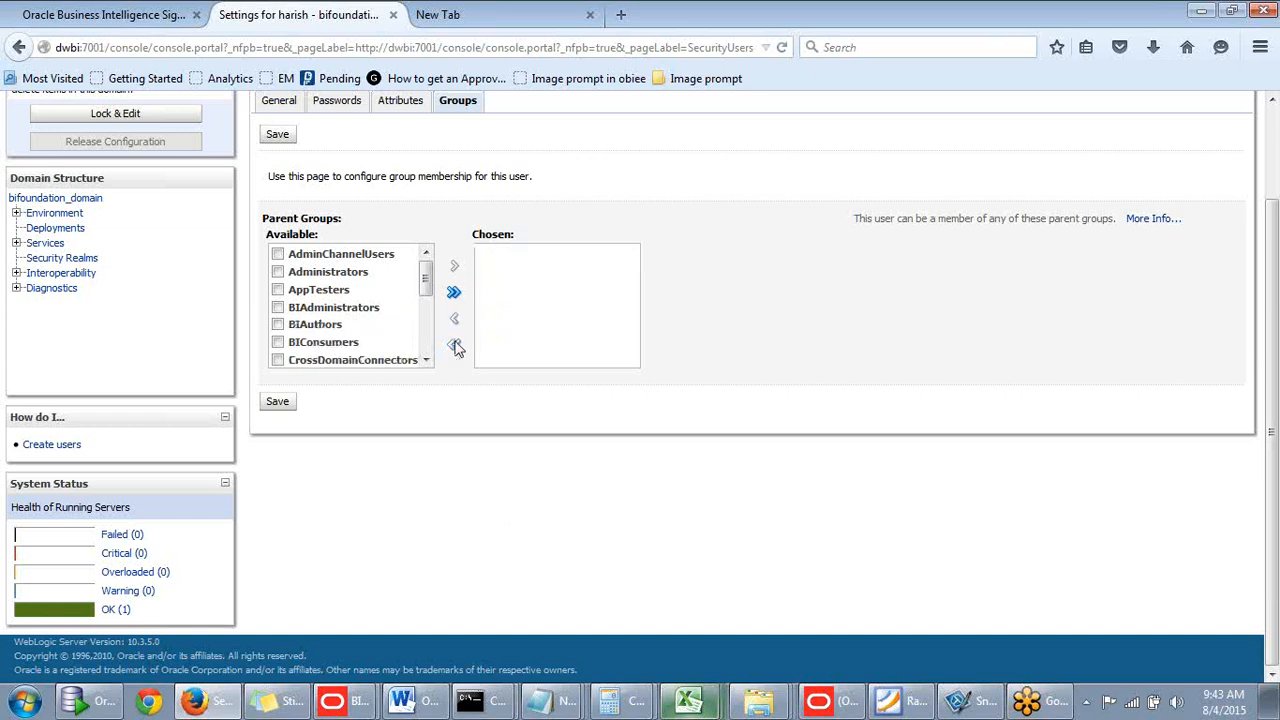
click(279, 324)
click(454, 266)
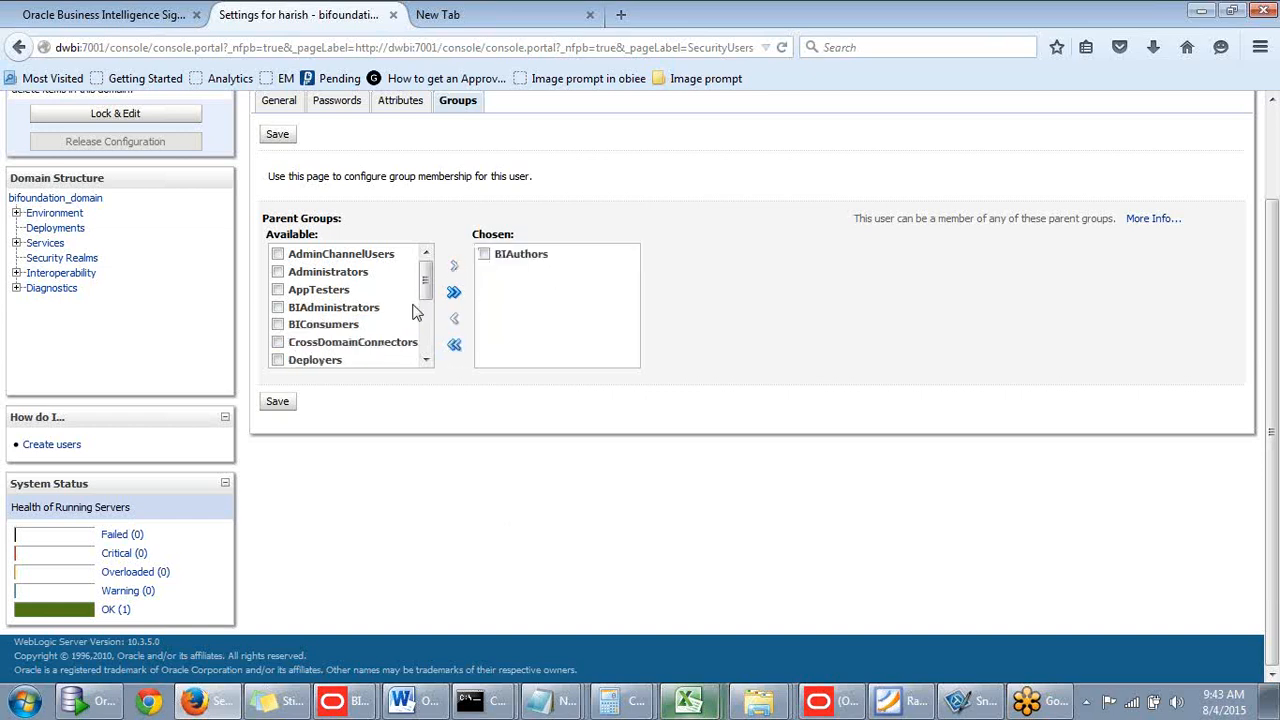
scroll(349, 420, up, 2)
click(278, 510)
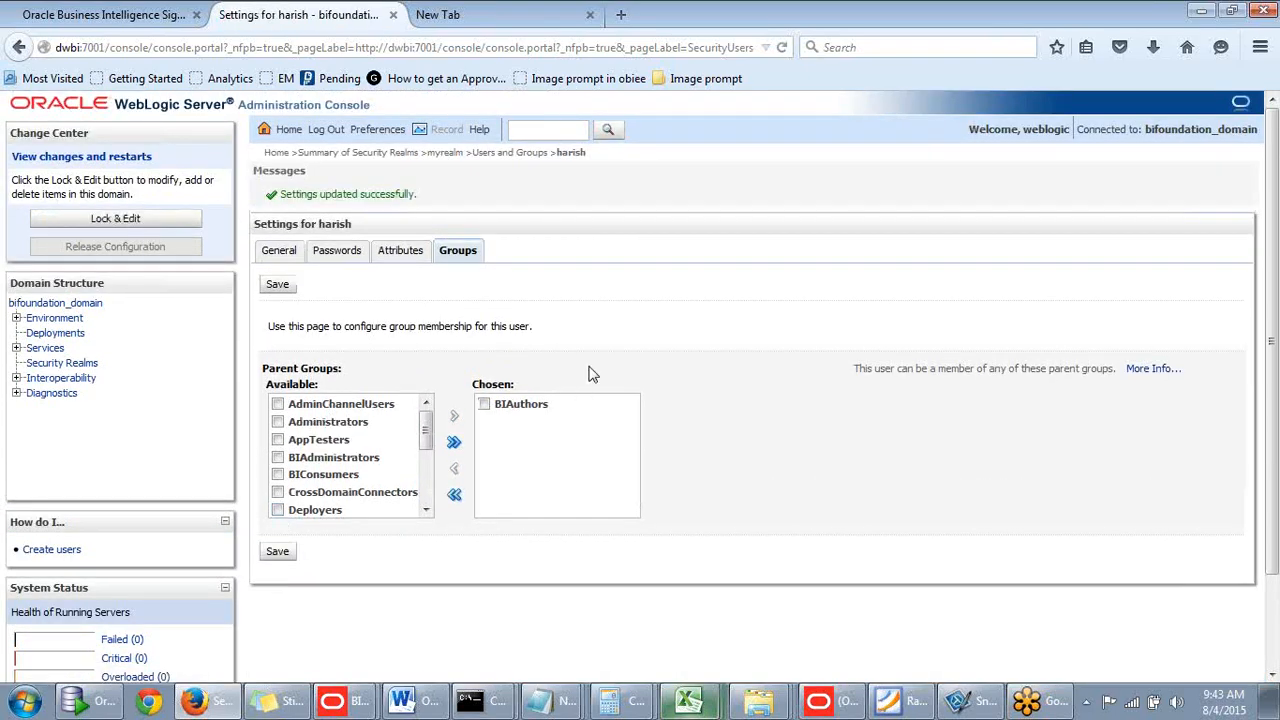
click(277, 284)
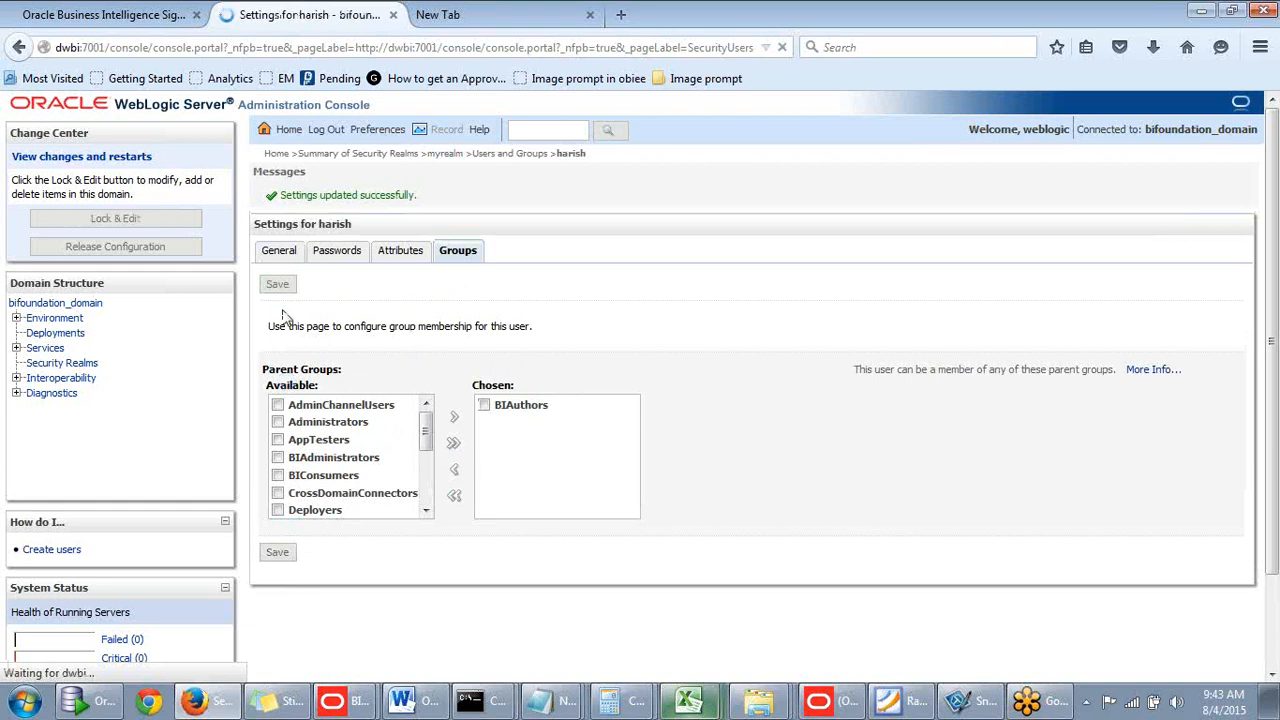
- Sign in as administrator and reload the server files and metadata from Administration
click(121, 22)
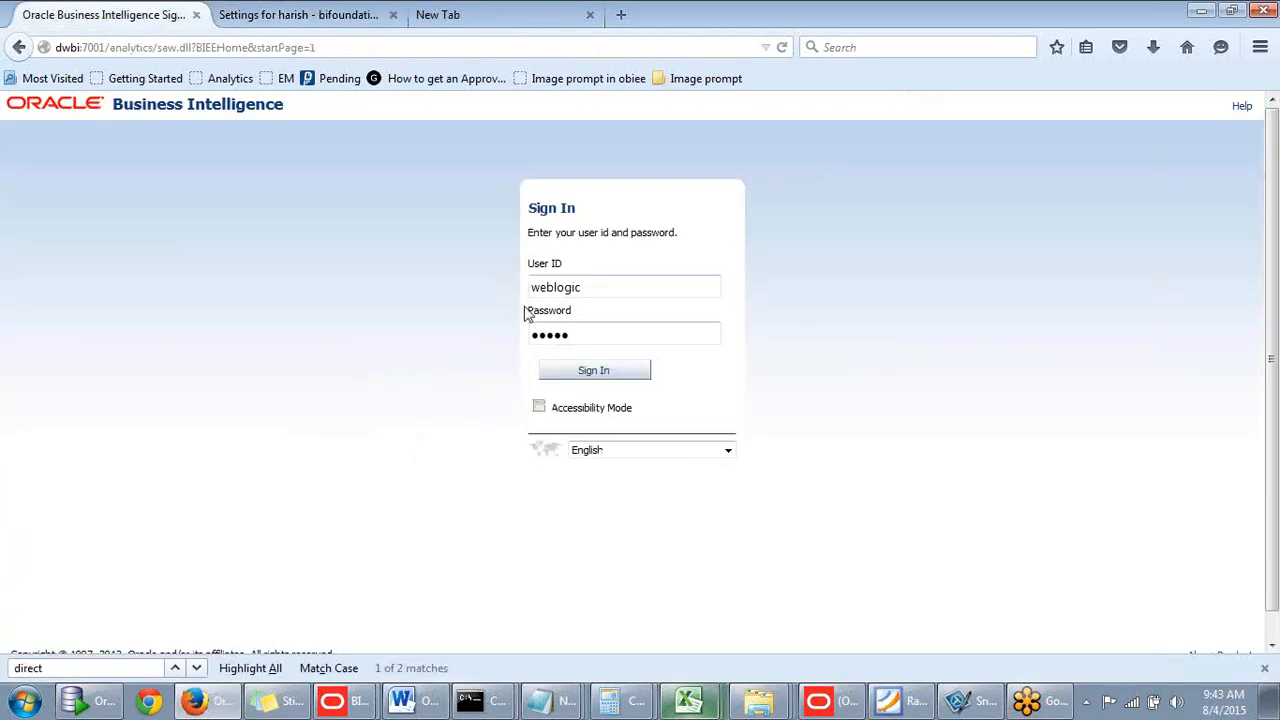
drag(577, 334, 346, 322)
key(BackSpace)
key(Return)
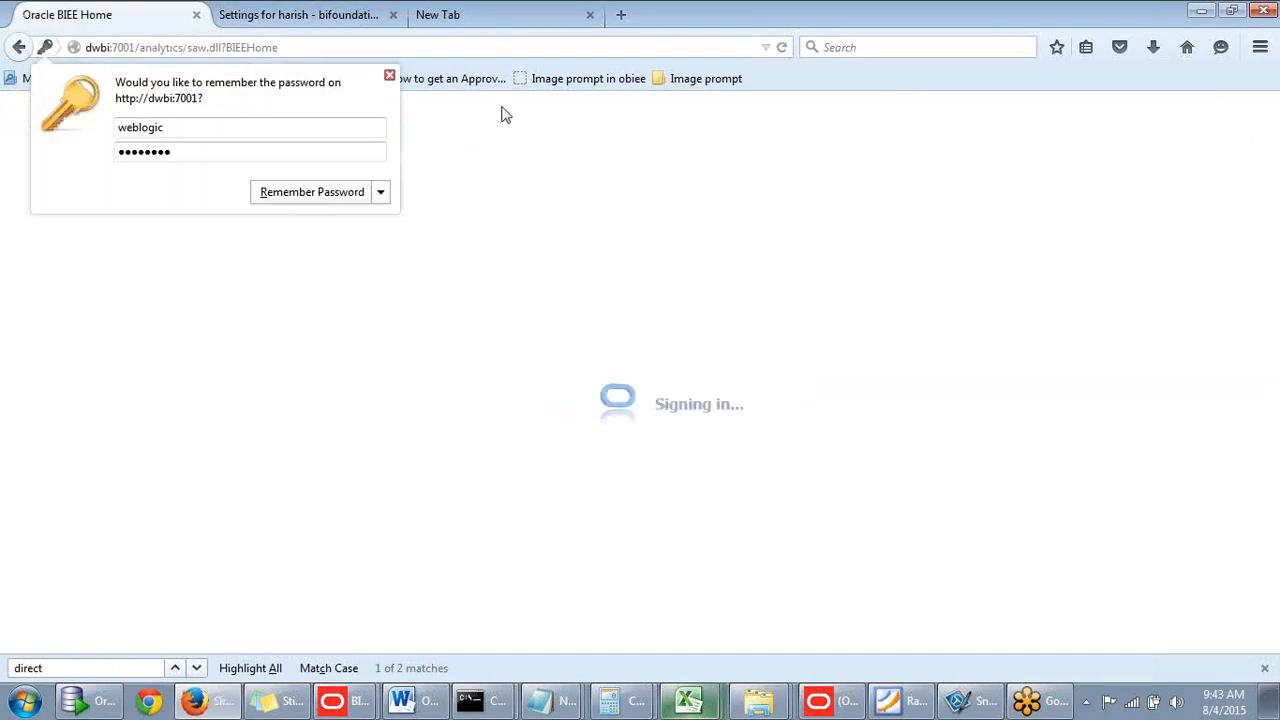
click(390, 77)
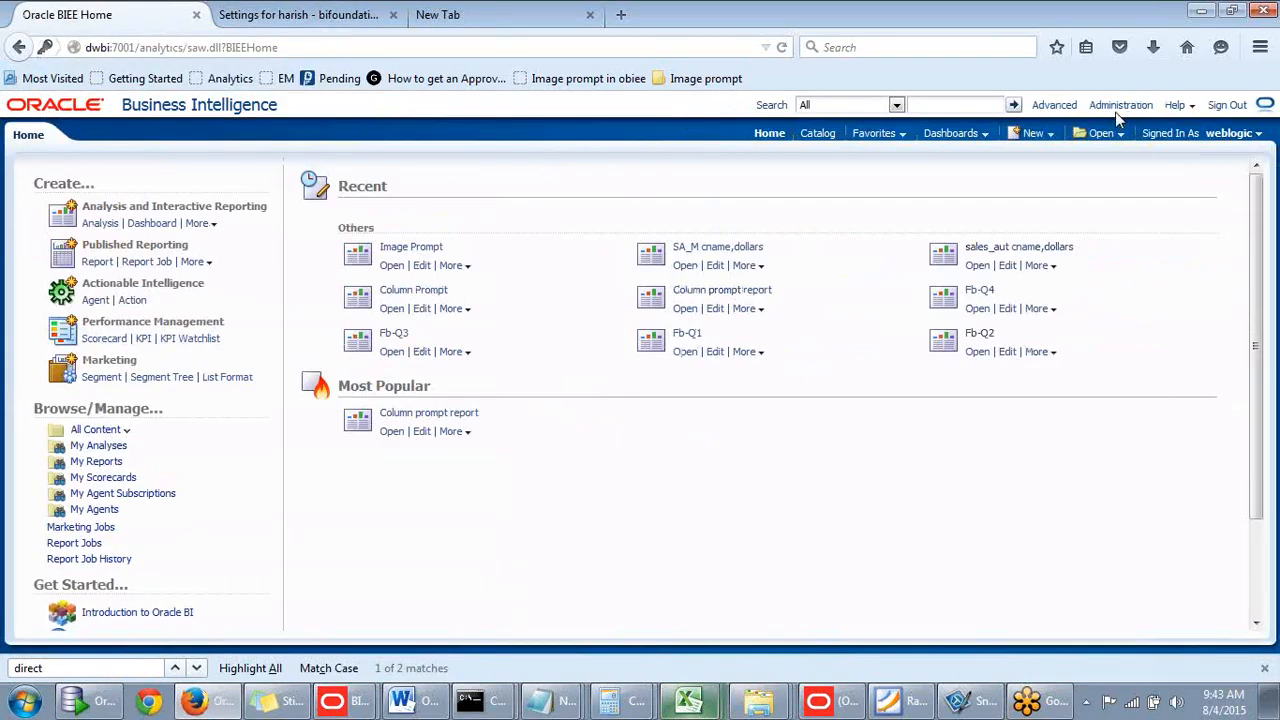
click(1119, 106)
scroll(549, 366, down, 3)
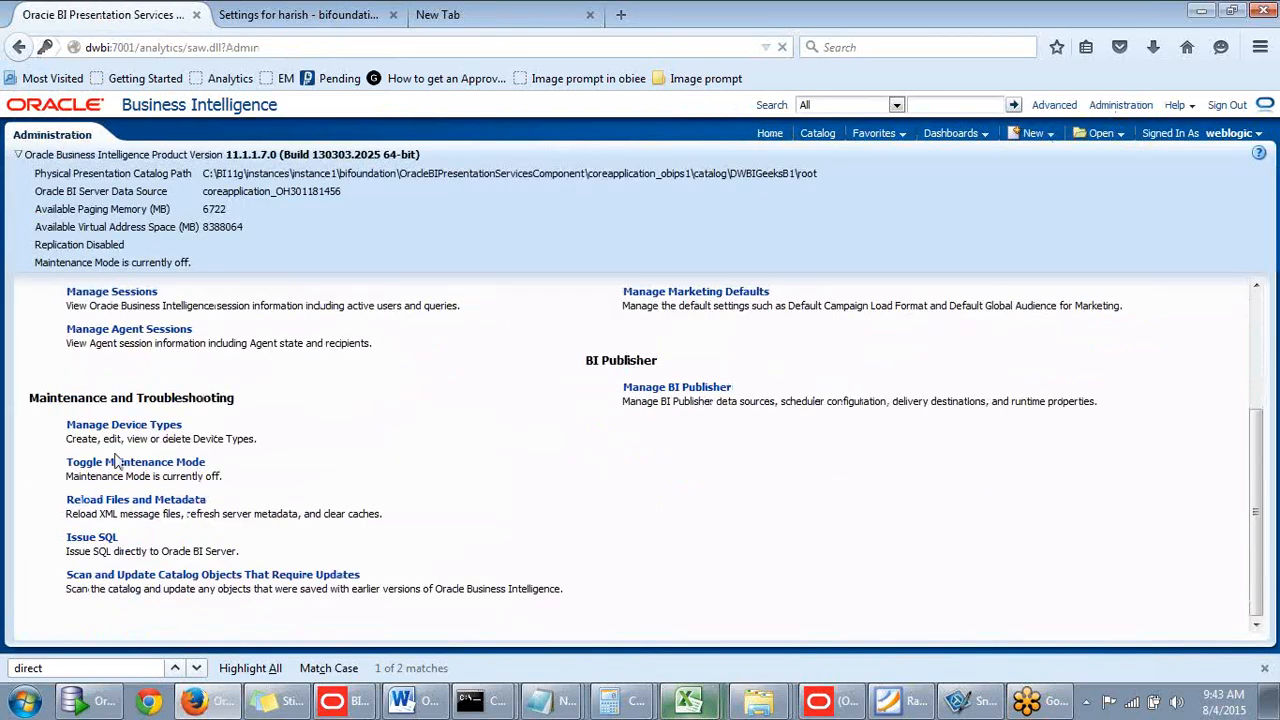
click(125, 501)
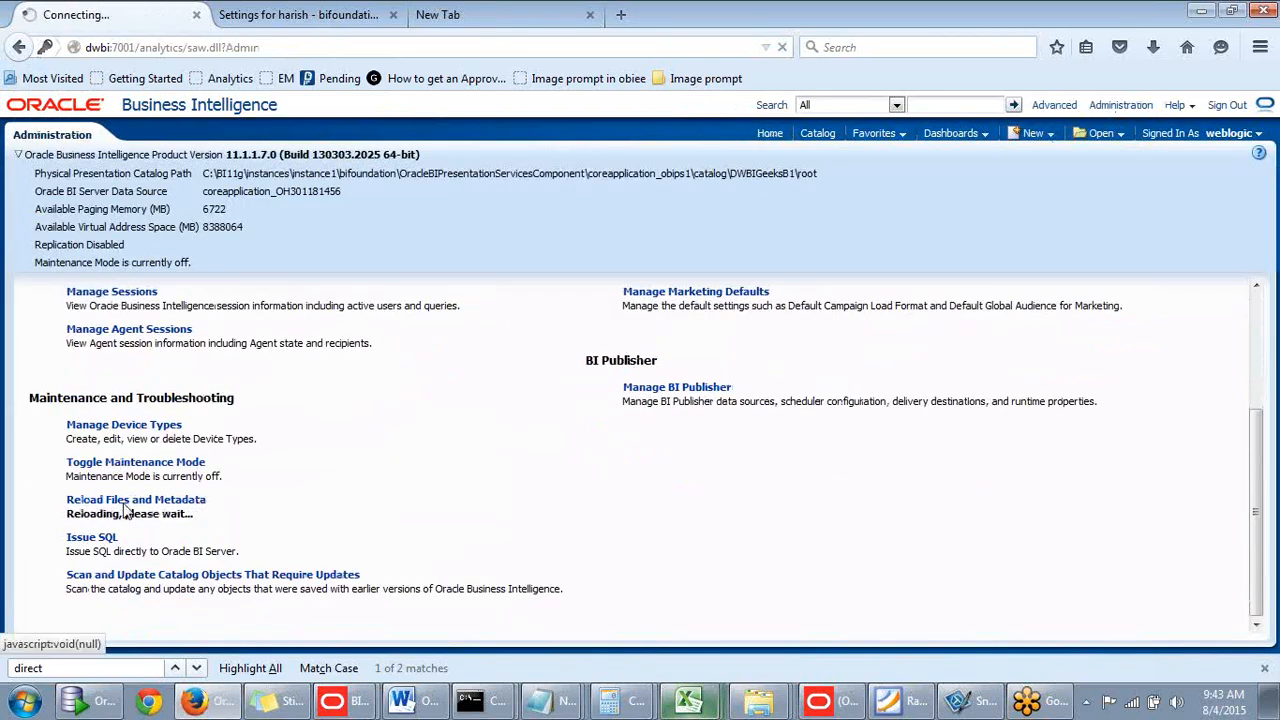
- Copy call sapurgeallcache() from the notes, run it via Issue SQL, and sign out
click(270, 701)
click(1122, 227)
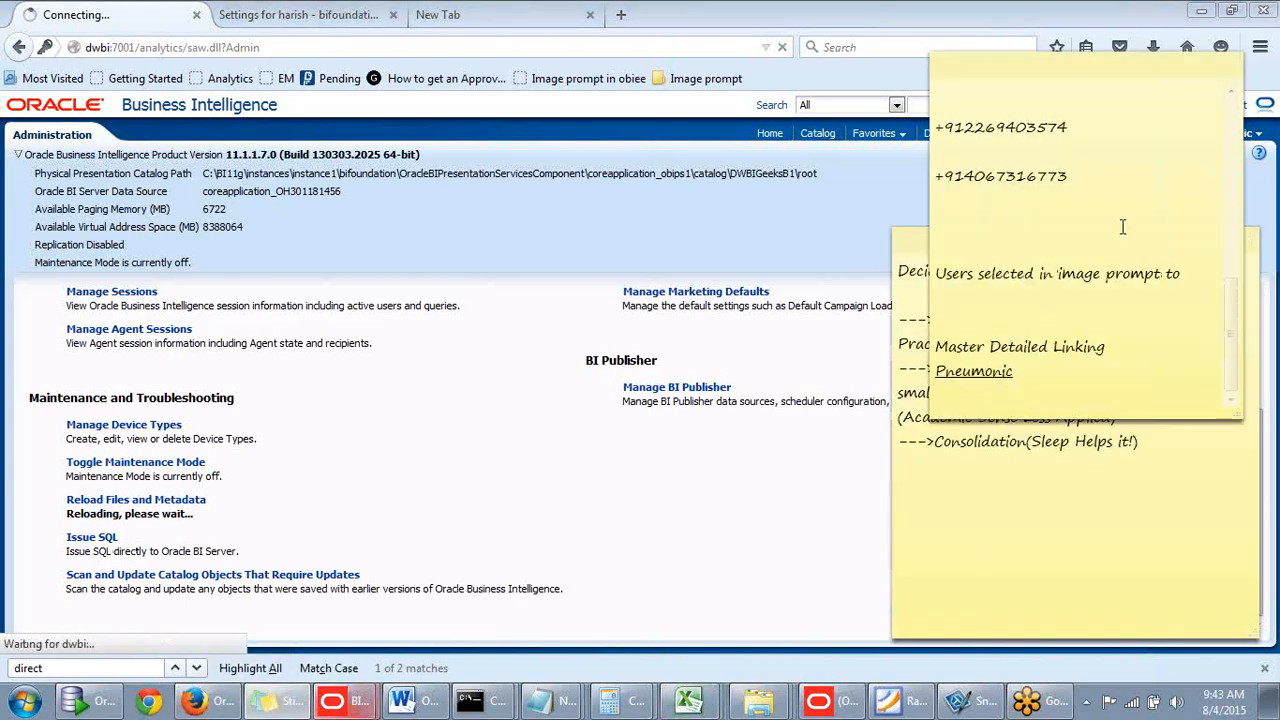
drag(1232, 314, 1245, 174)
drag(1090, 178, 808, 165)
key(ctrl+c)
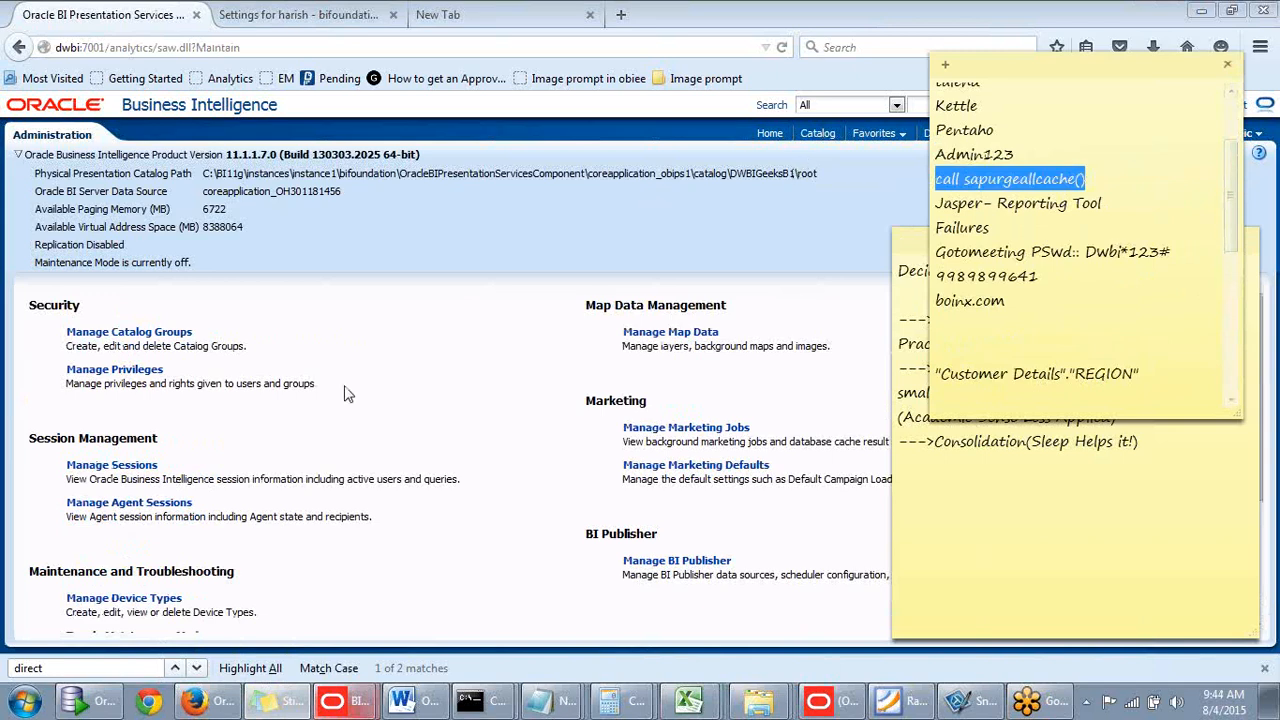
click(286, 402)
scroll(253, 505, down, 3)
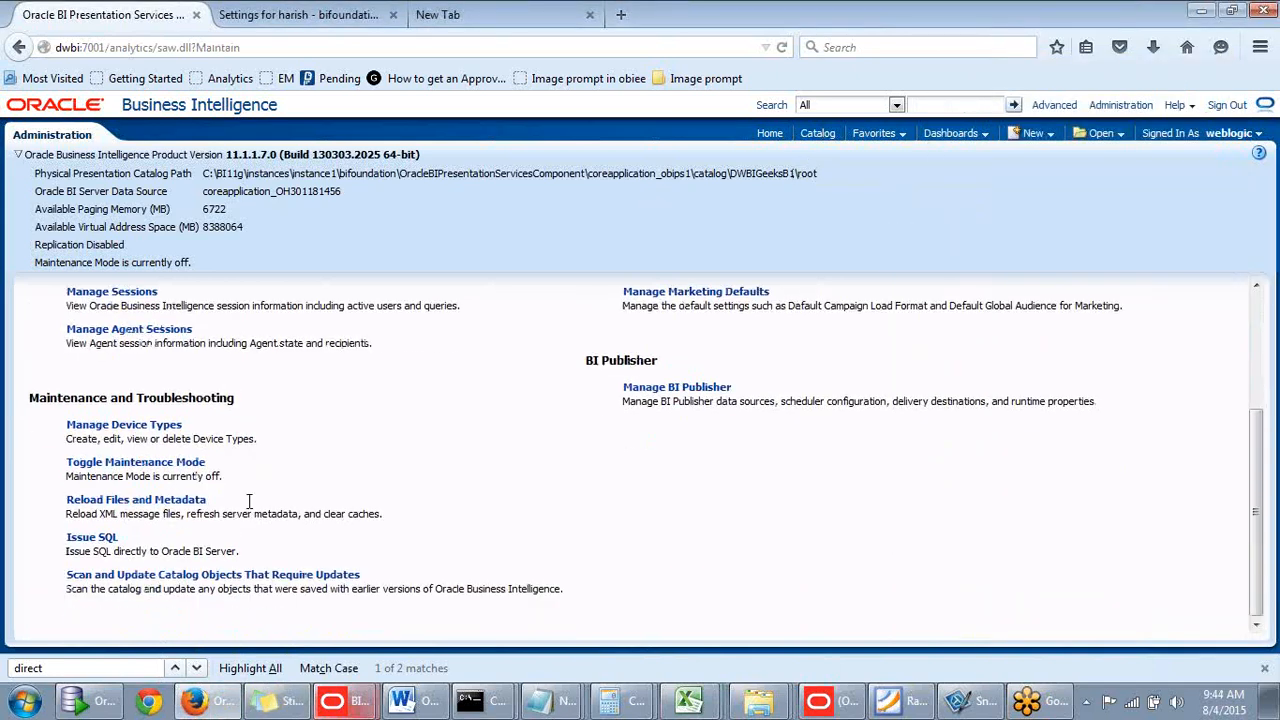
click(113, 540)
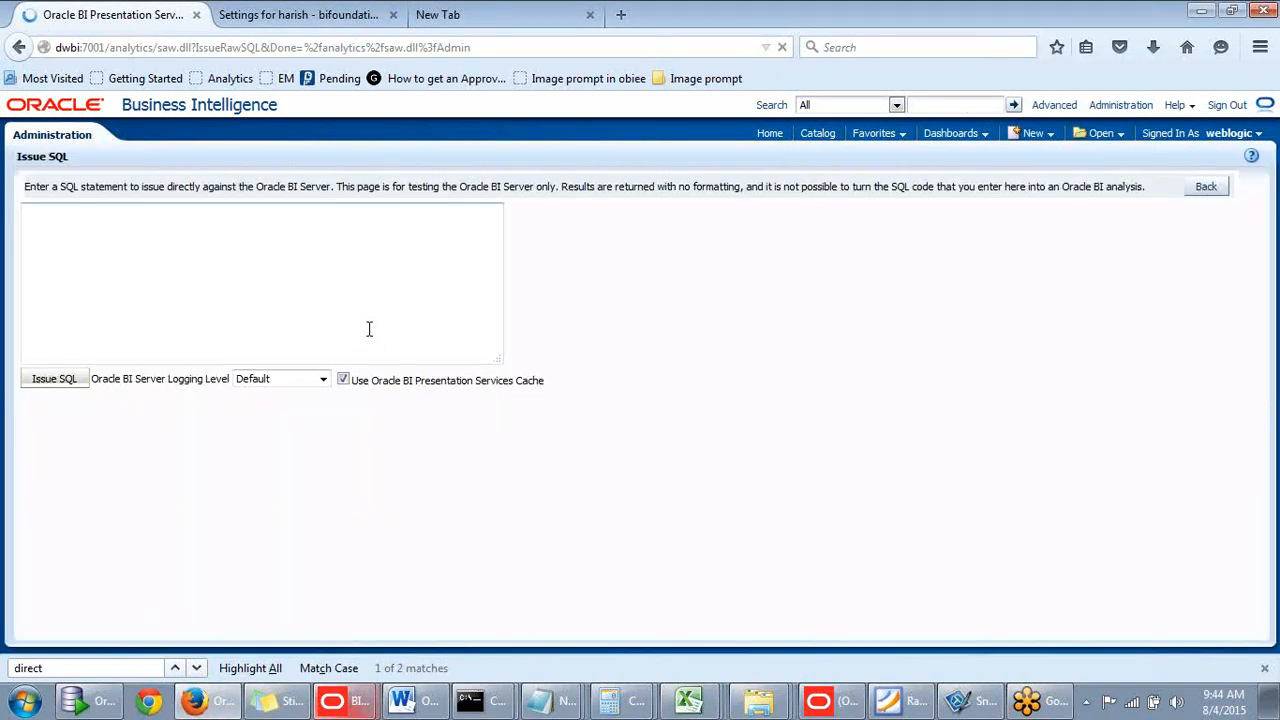
key(ctrl+v)
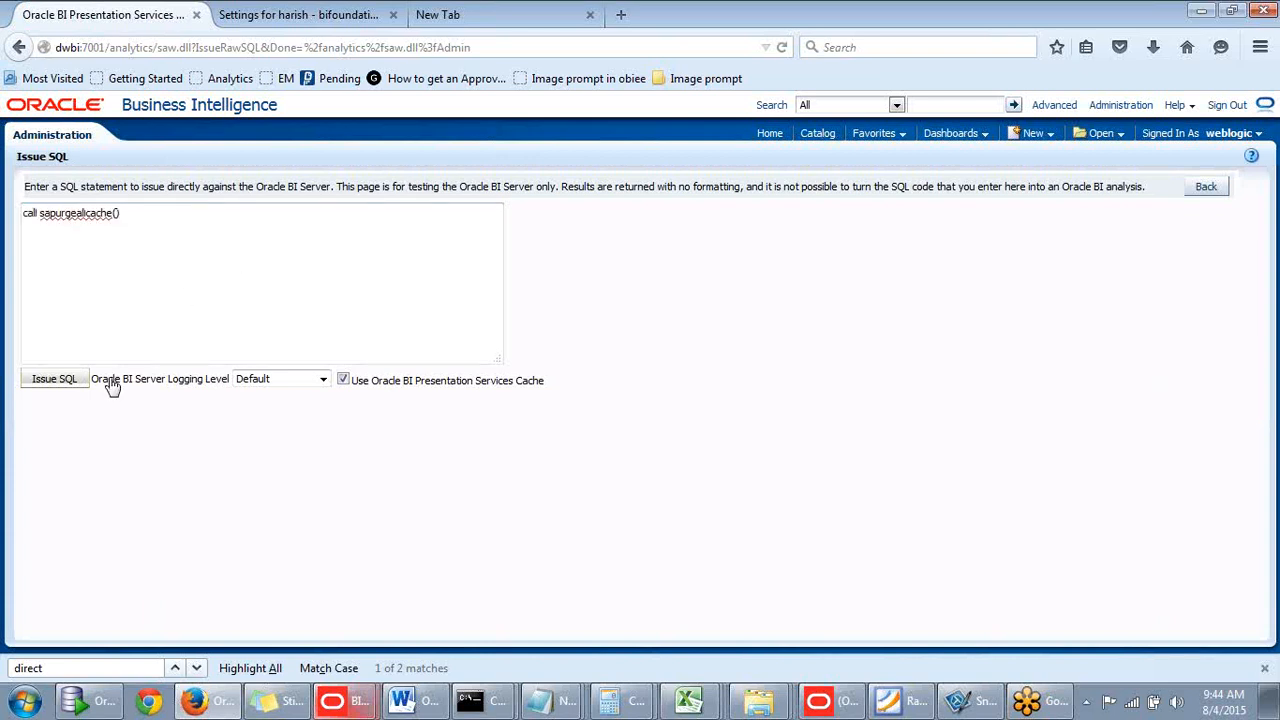
click(75, 385)
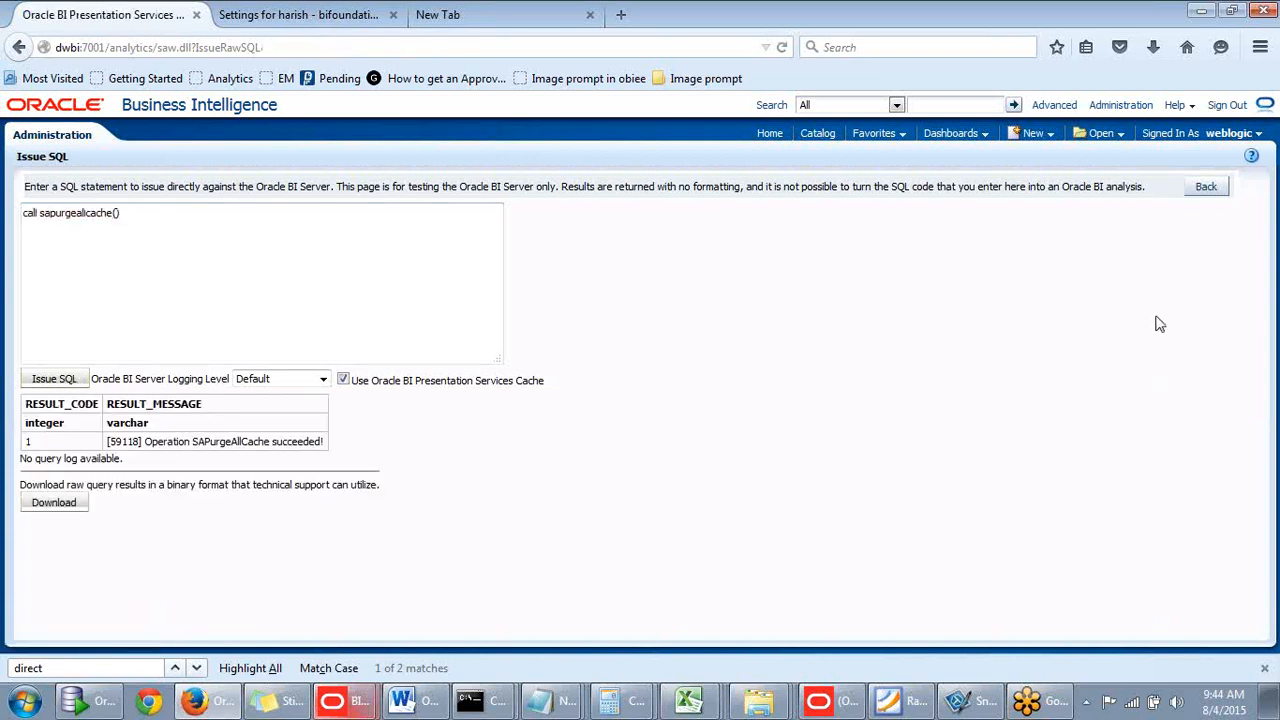
click(1228, 106)
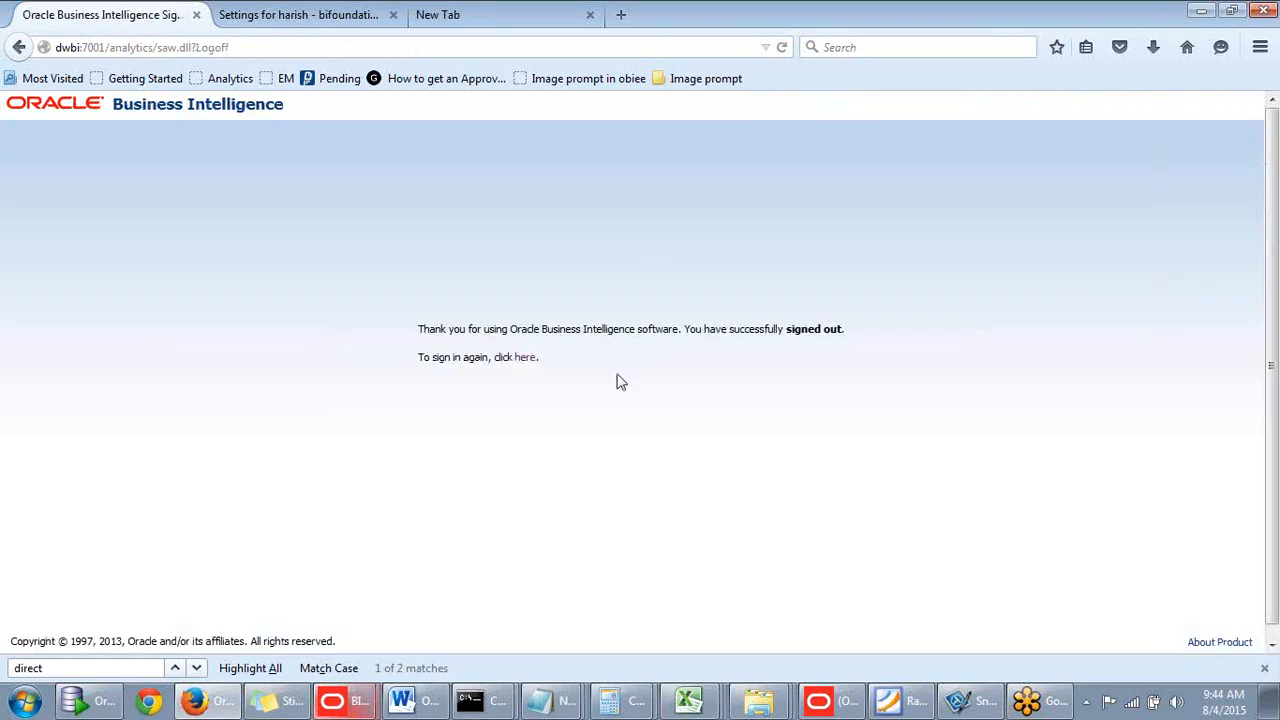
- Sign back in as the test user with its user ID and password
click(518, 374)
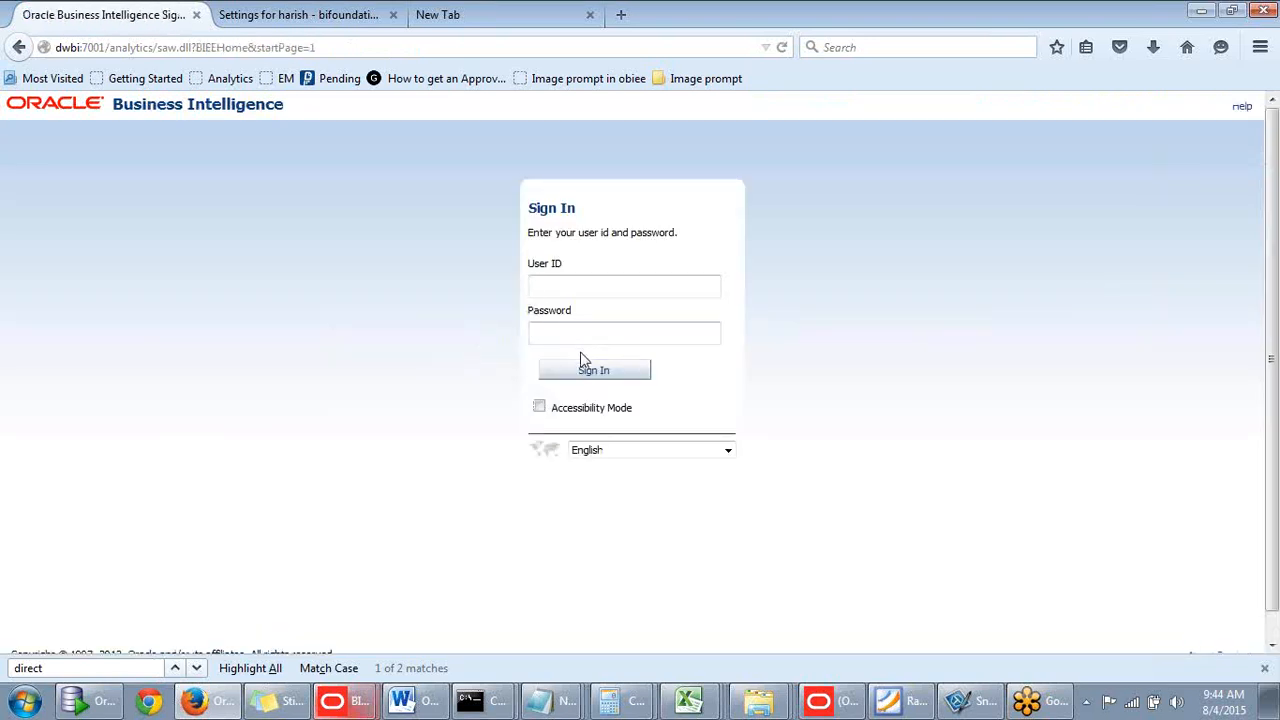
text(h)
click(578, 308)
click(577, 285)
text(a)
click(563, 310)
click(571, 327)
drag(578, 289, 314, 295)
click(600, 335)
click(594, 376)
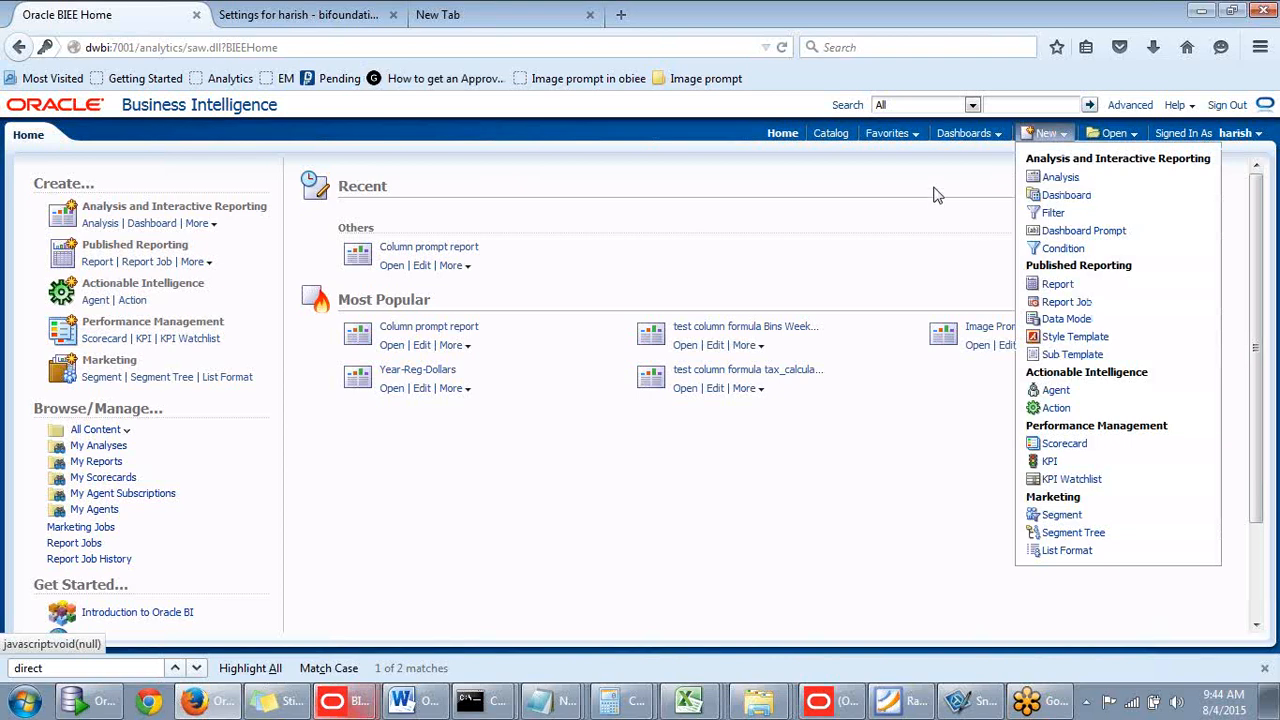
- Open New > Analysis to see the choices, now including Create Direct Database Request
click(1064, 133)
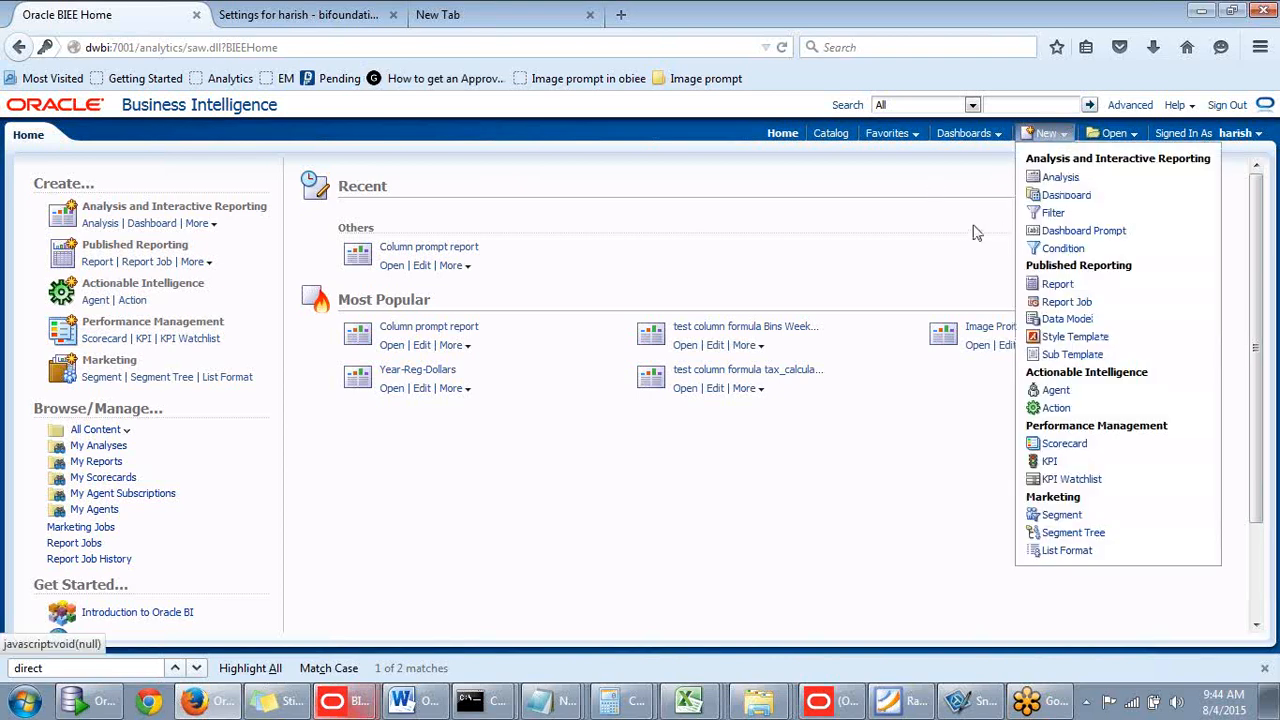
click(1060, 177)
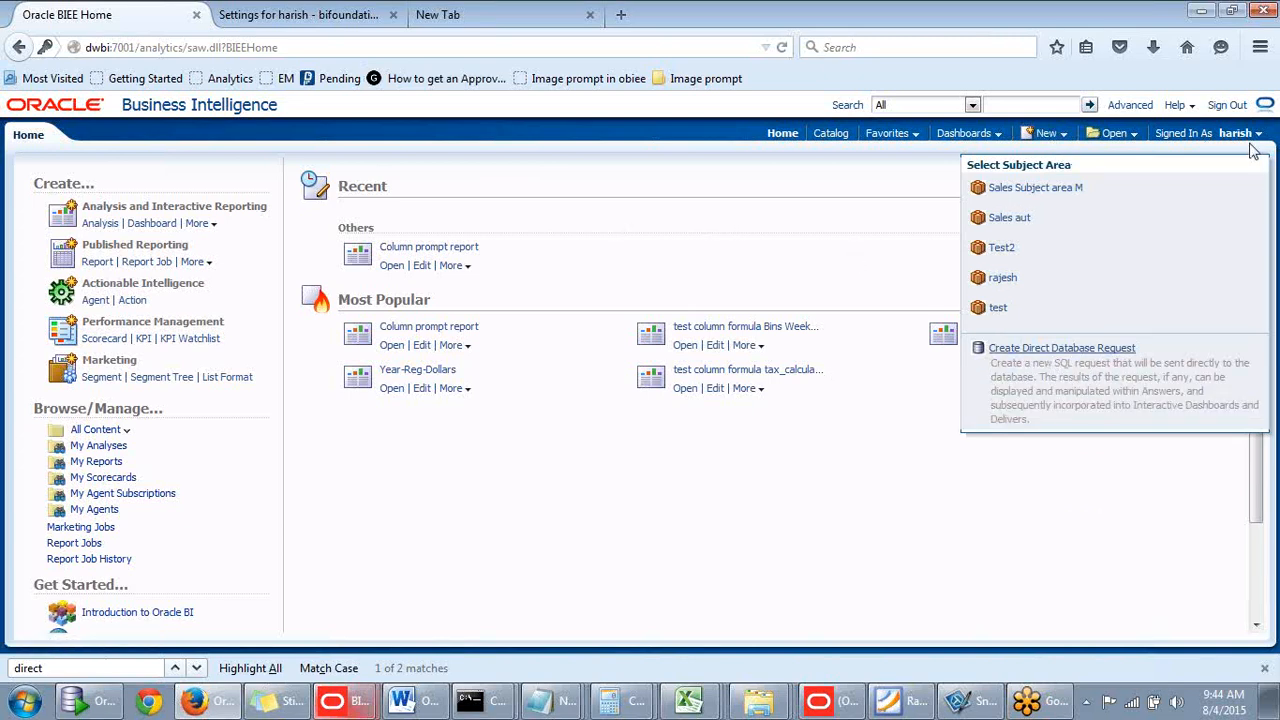
click(1046, 133)
click(968, 262)
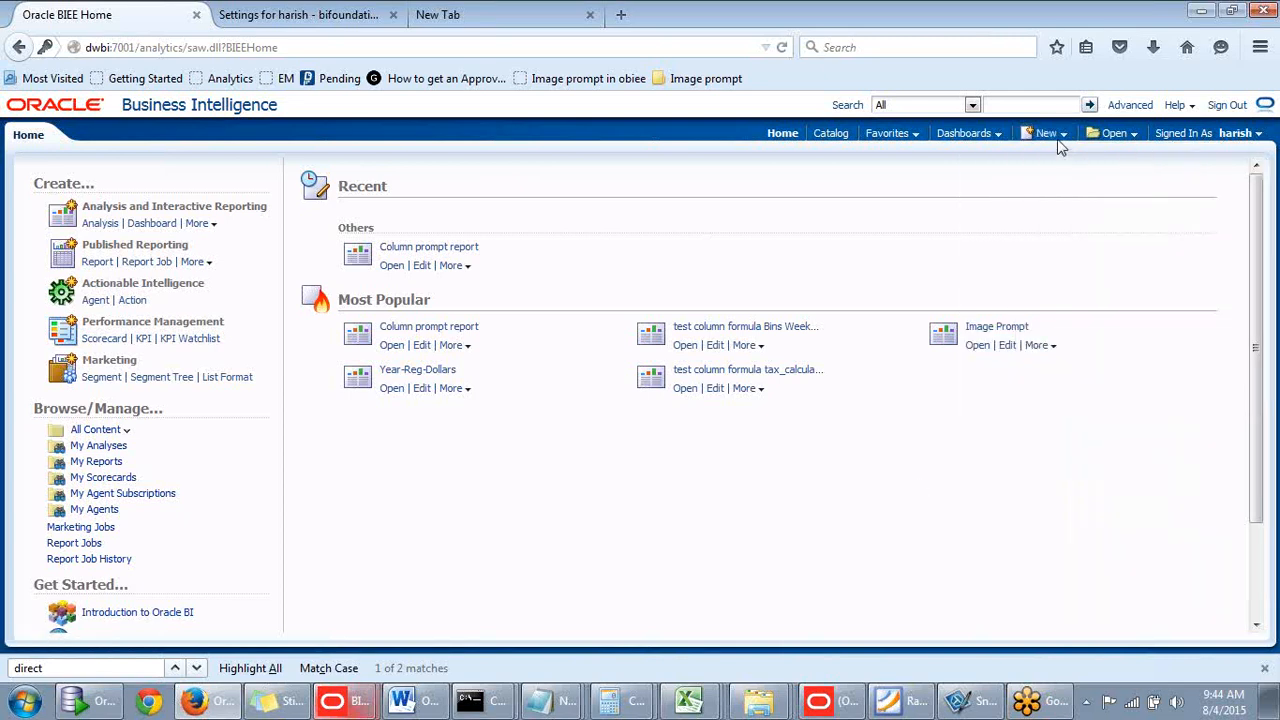
click(1057, 139)
click(1048, 135)
click(1062, 178)
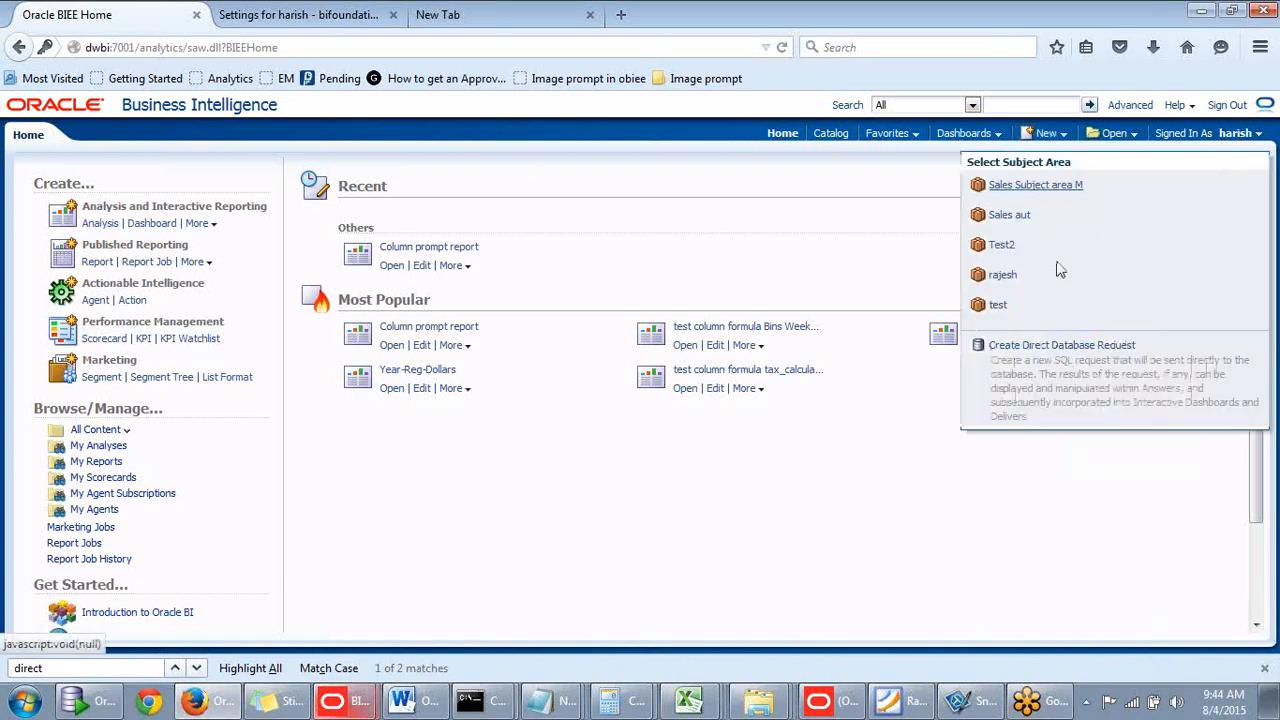
- Open a new Direct Database Request page and place the cursor in its empty Connection Pool field
click(1046, 350)
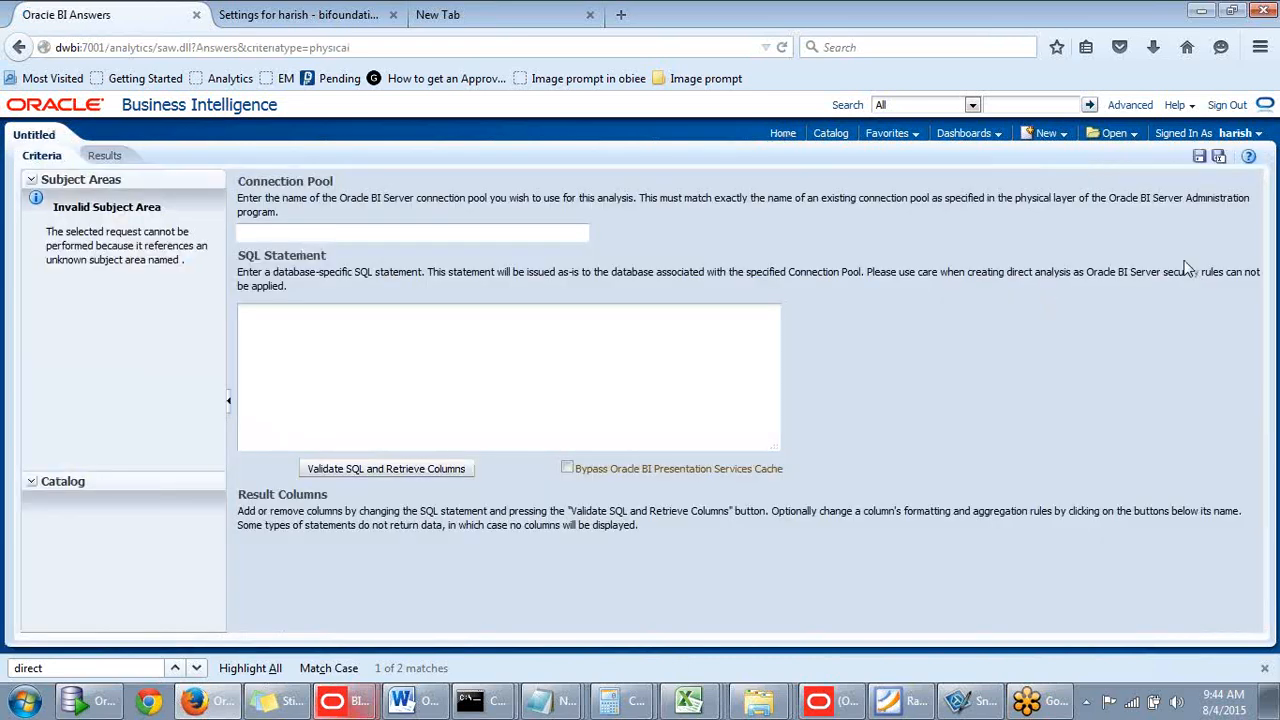
click(271, 240)
click(292, 231)
- Find the Oracle_CP connection pool above the SCOTT schema under orcl in the Administration Tool's Physical layer
click(824, 704)
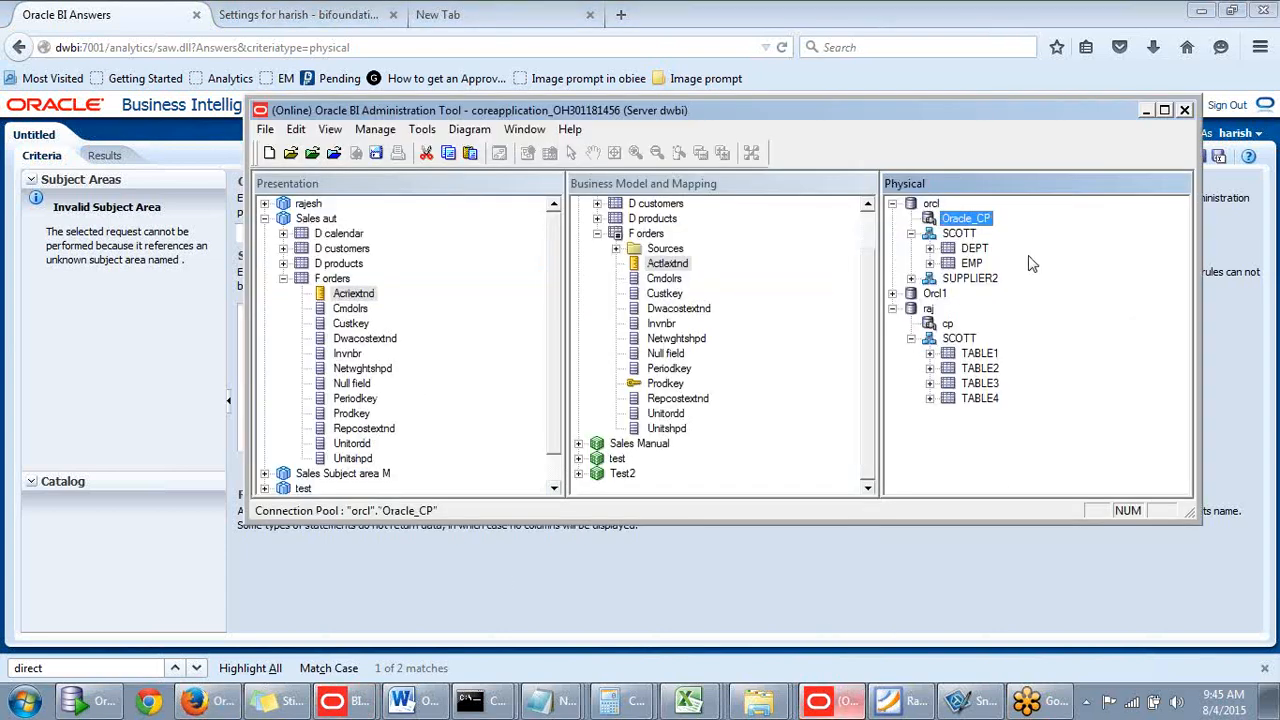
drag(1037, 120, 1055, 226)
click(988, 340)
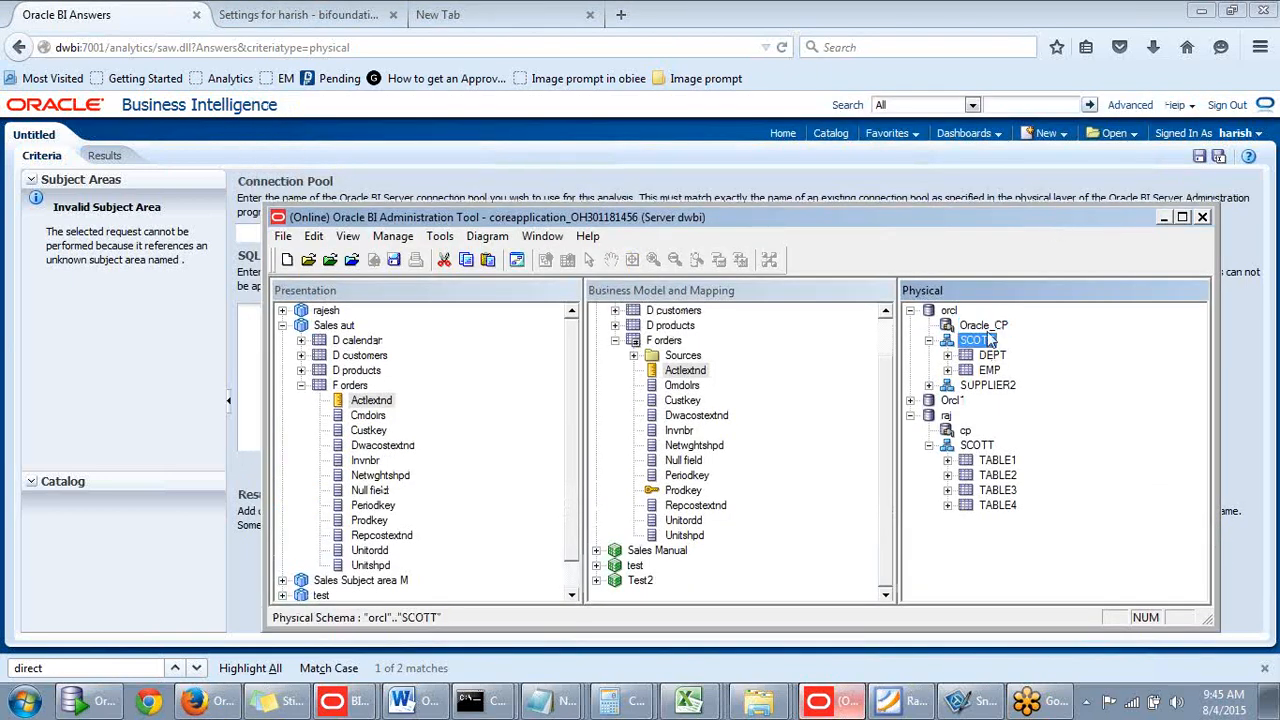
click(984, 325)
drag(1037, 224, 1055, 194)
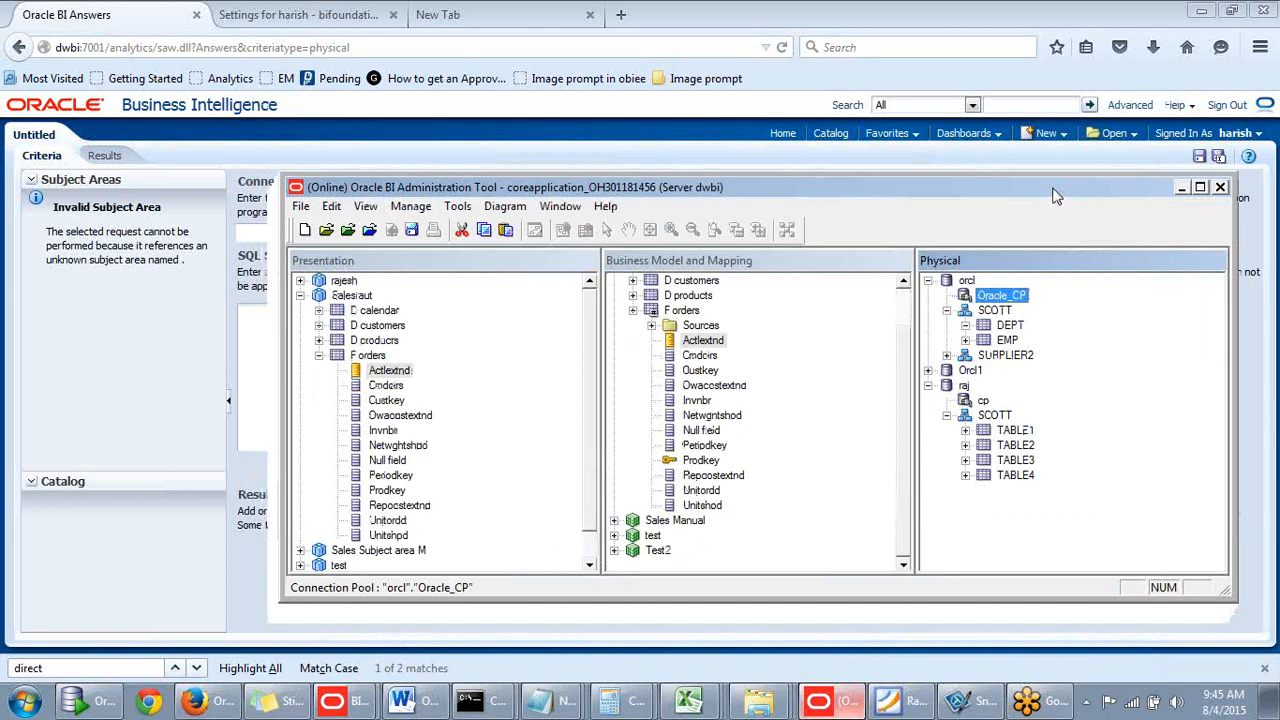
click(1000, 311)
click(1000, 297)
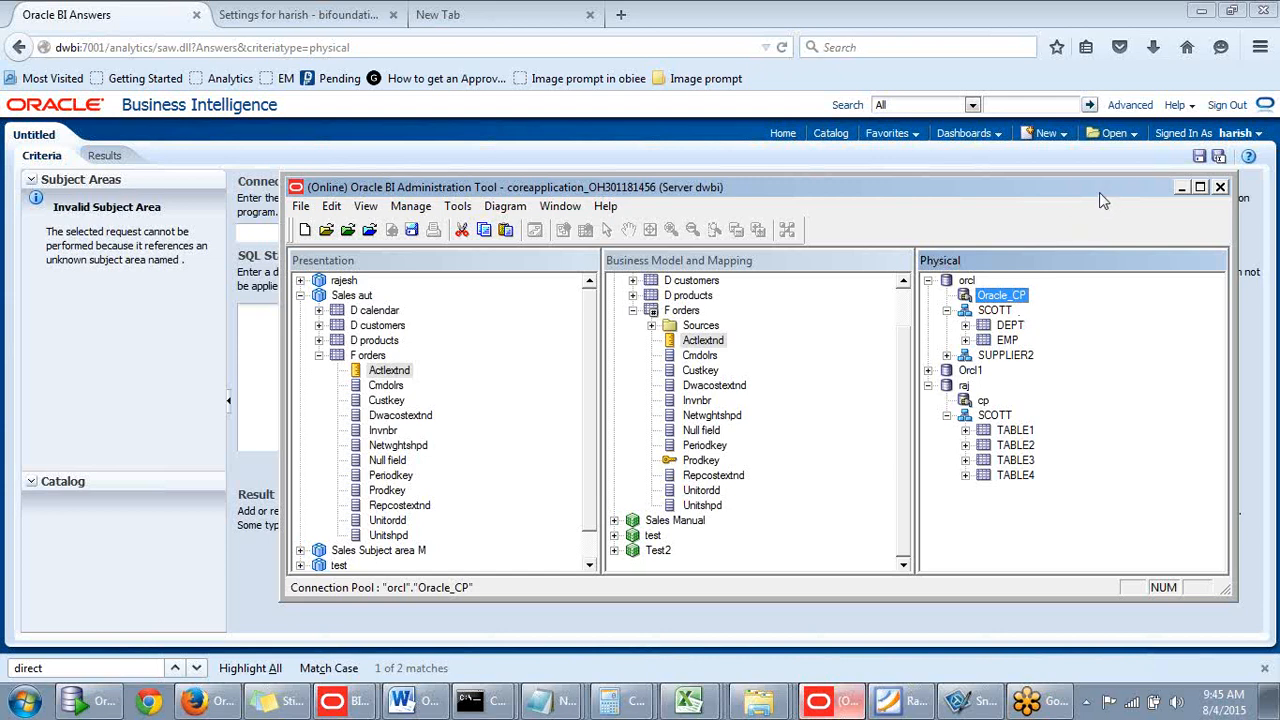
drag(1099, 192, 1072, 210)
- Enter Oracle_CP as the direct request's connection pool
click(1154, 206)
click(323, 231)
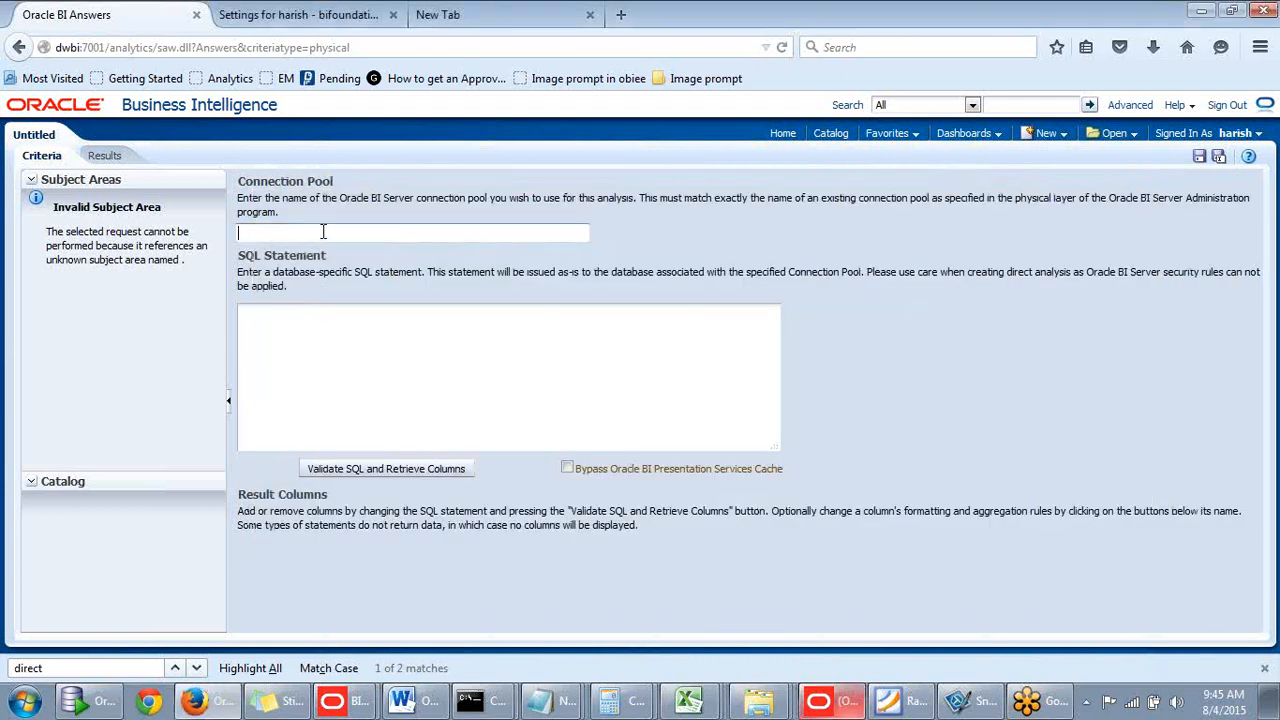
text(Oracle_CP)
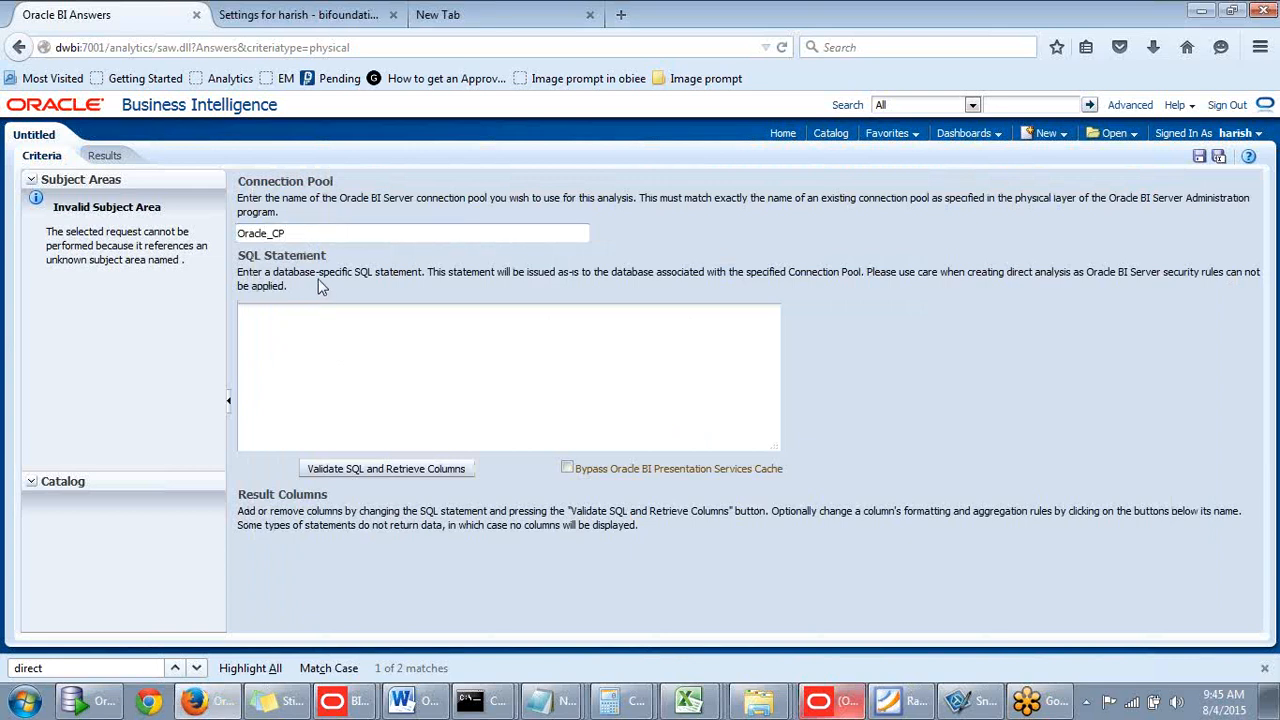
- Enter the SQL 'select ename,jo from emp' and validate it to retrieve columns
click(293, 327)
text(select ename,jo)
key(BackSpace)
text(from emp)
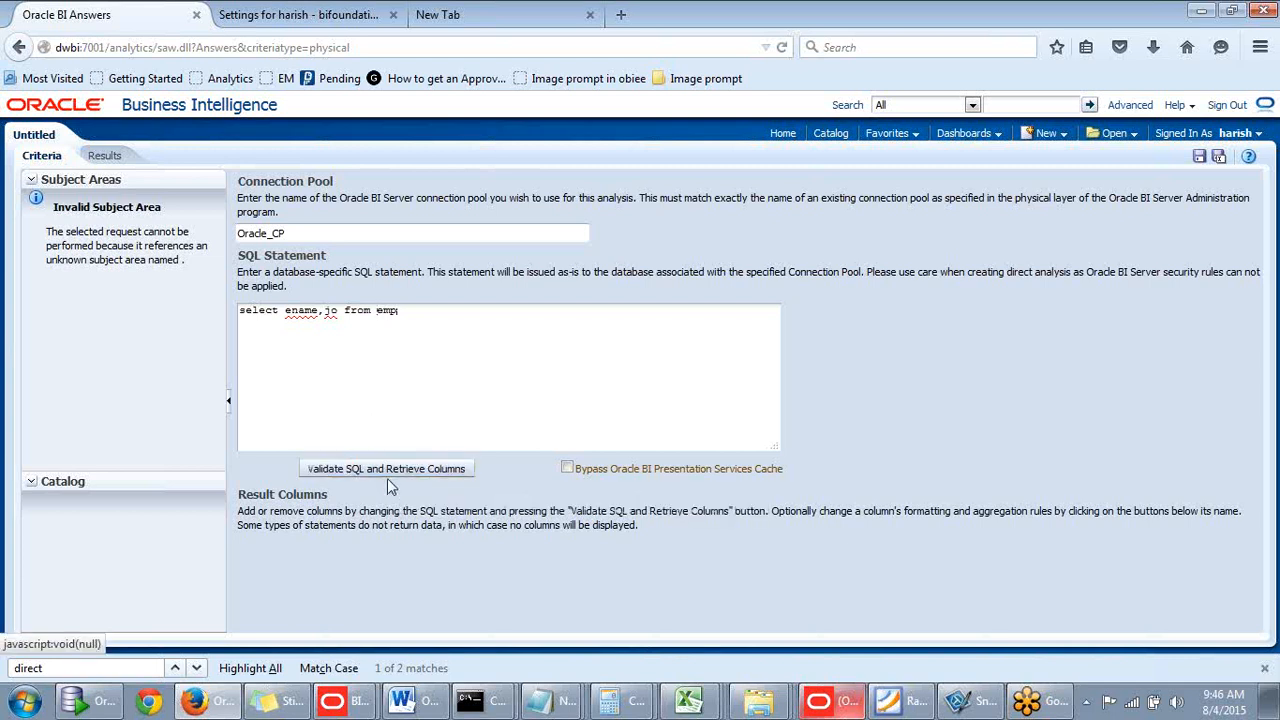
click(377, 311)
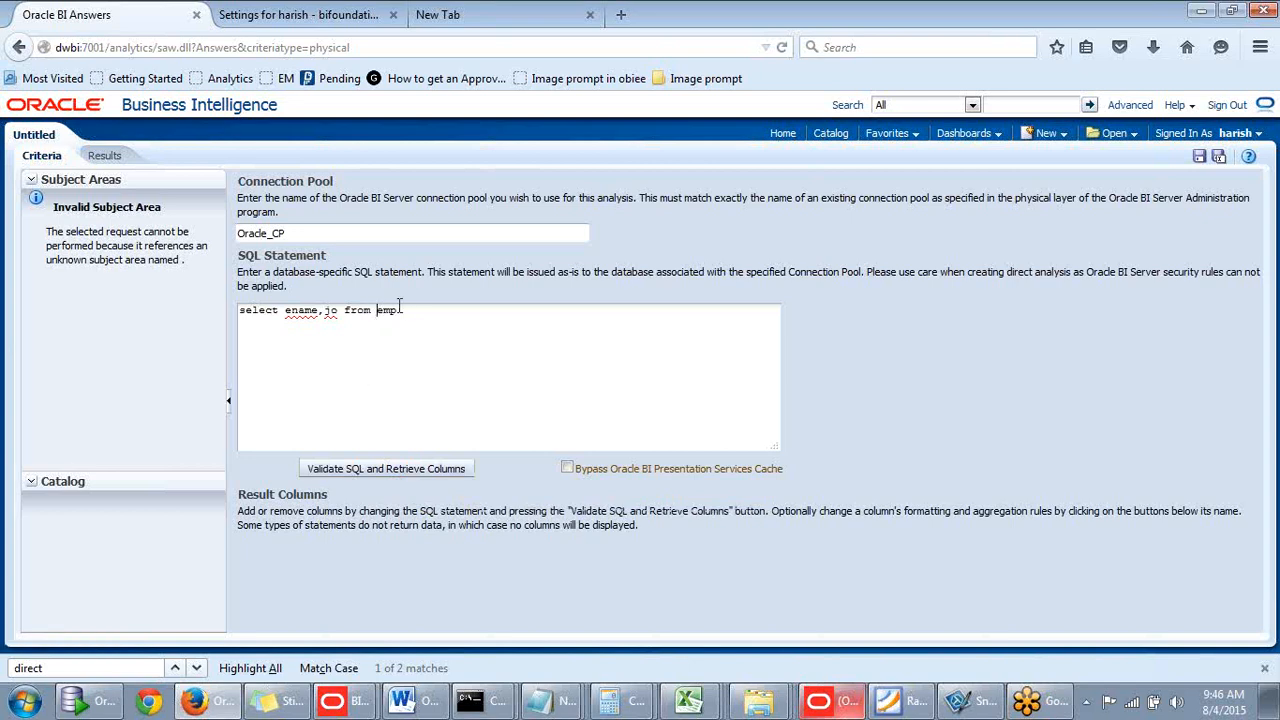
click(372, 470)
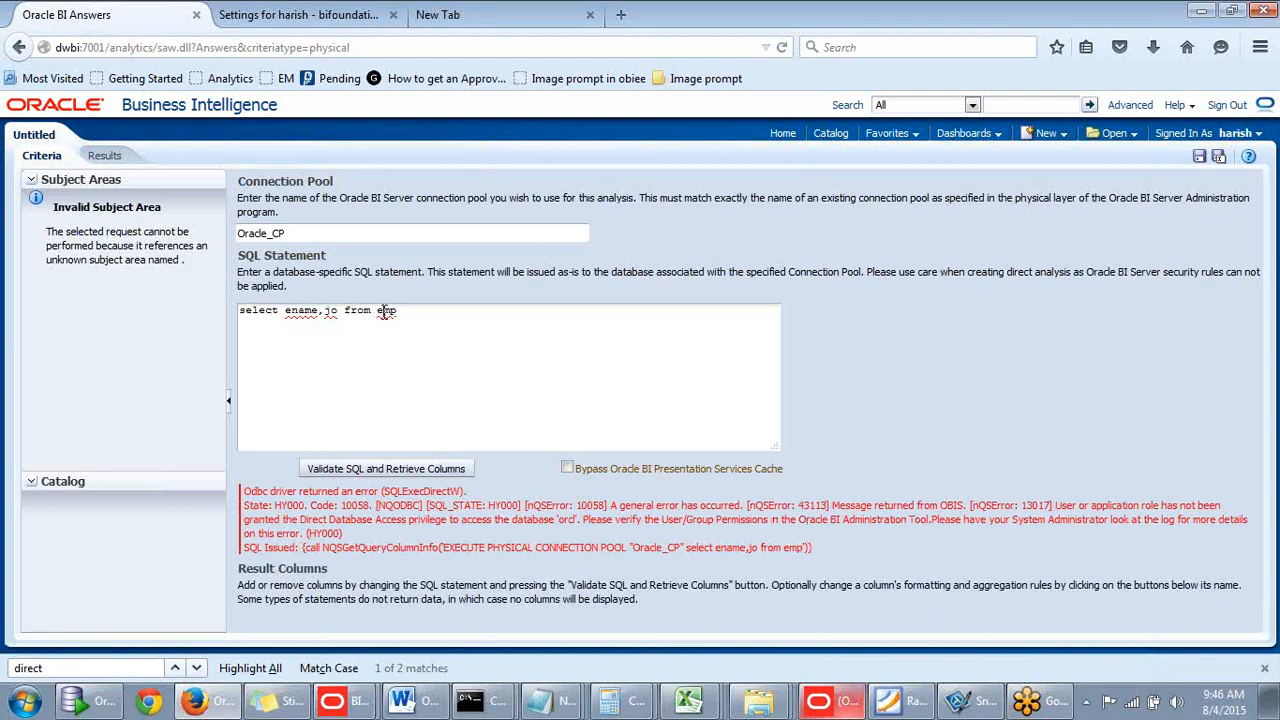
- Point the query at scott.emp, correct jo to job, and revalidate
text(scott.emp;)
click(343, 470)
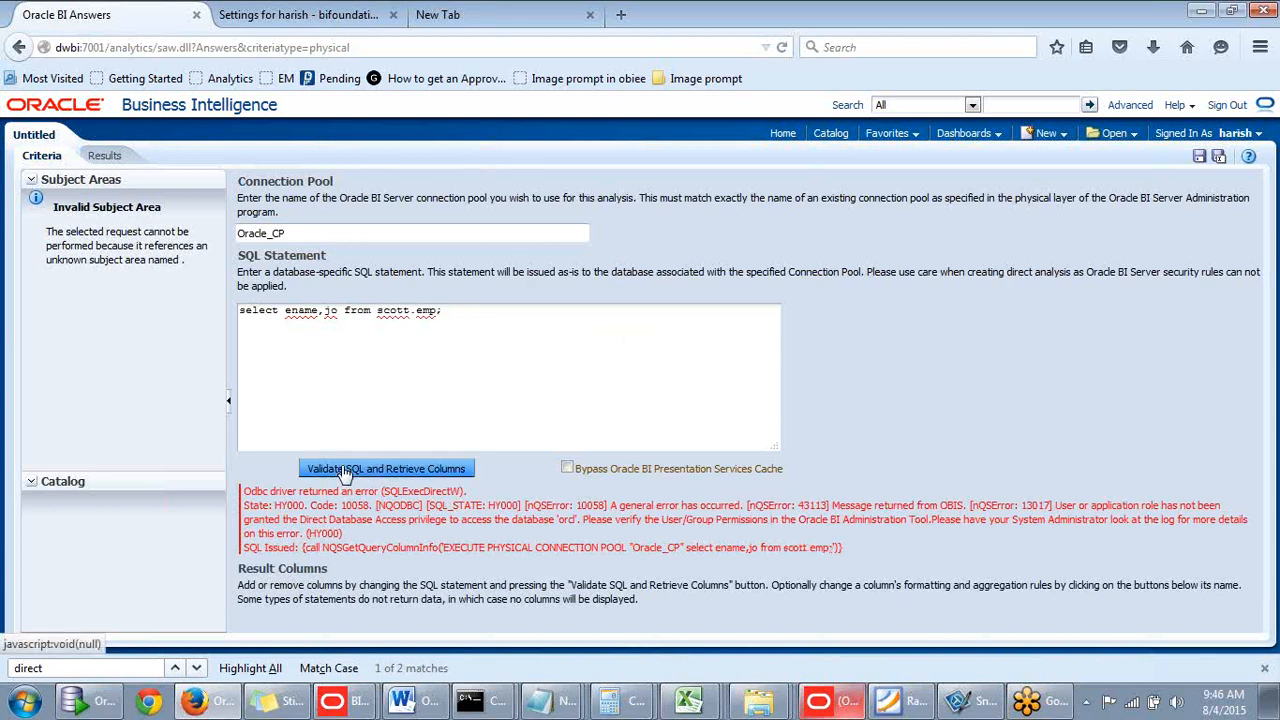
click(337, 312)
text(b)
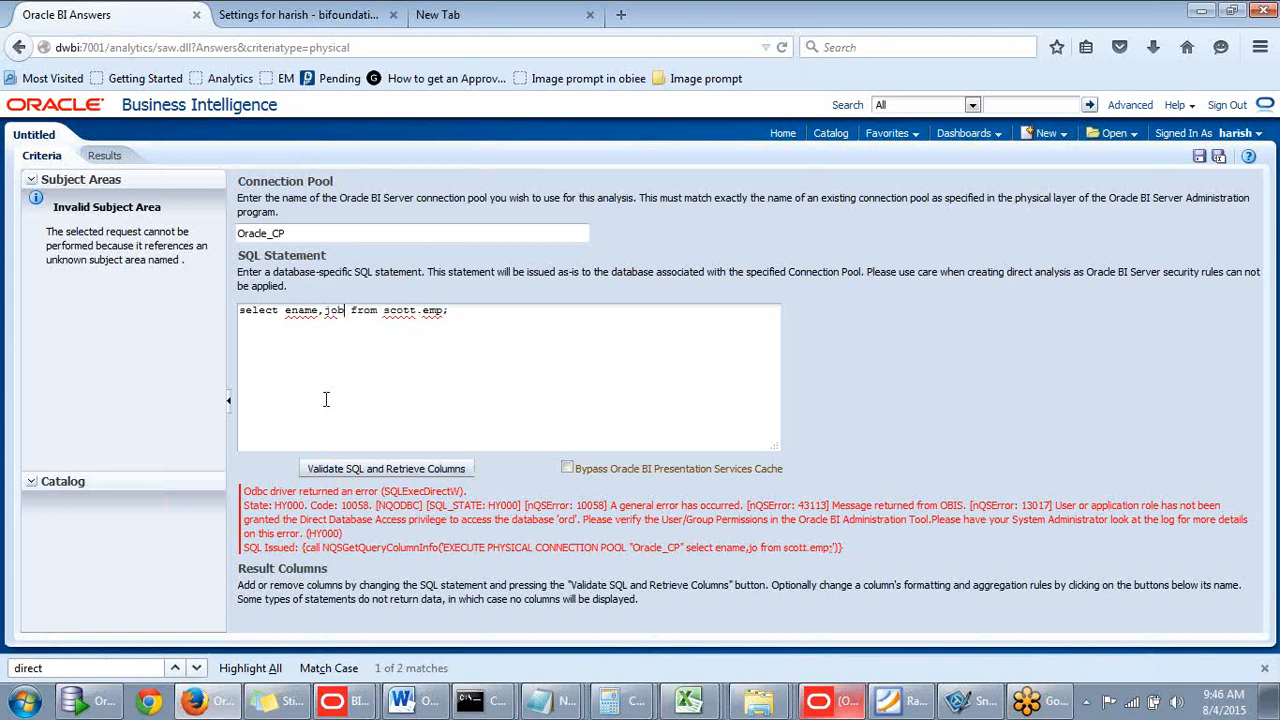
click(380, 466)
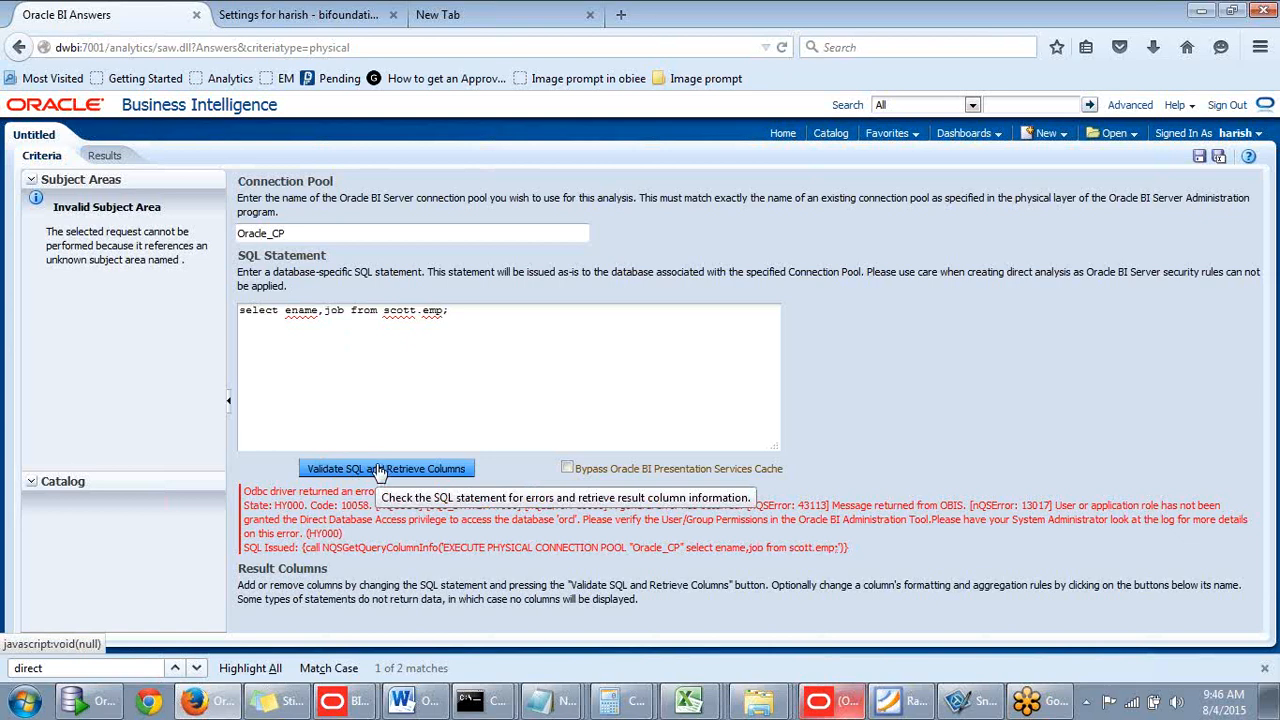
- Replace the query with 'select * from emp' and validate it
click(315, 345)
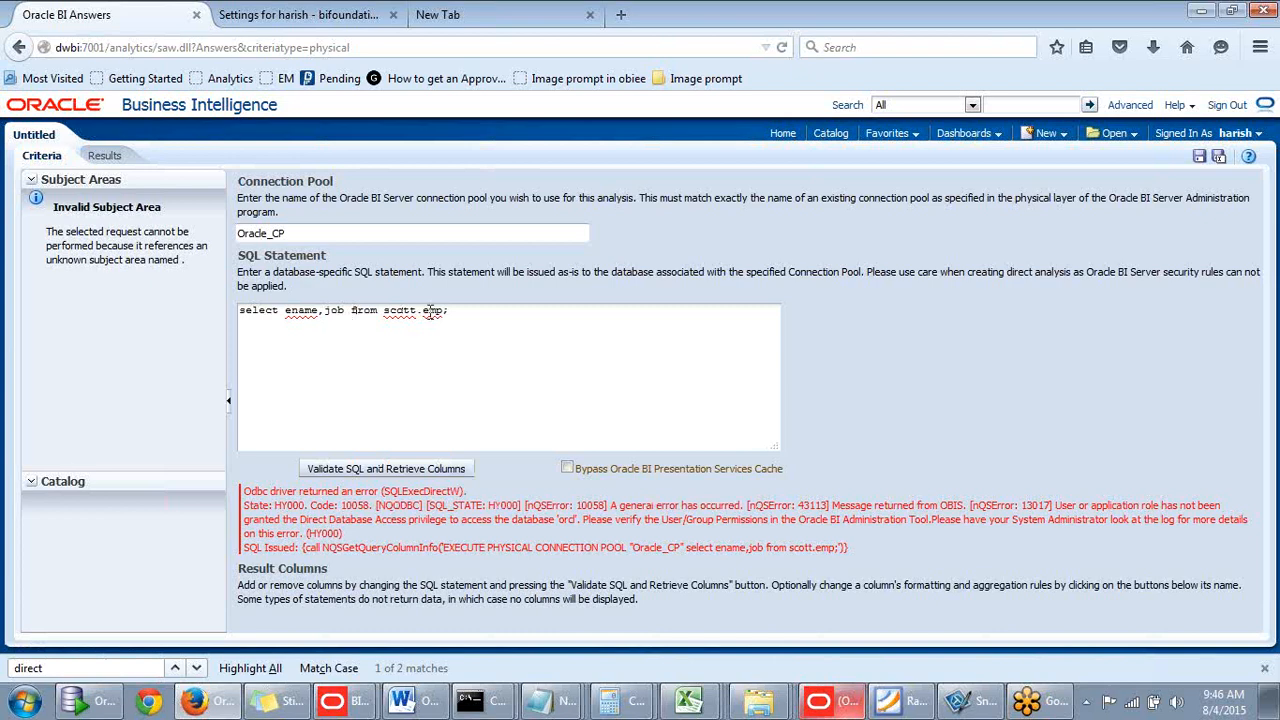
drag(286, 311, 630, 311)
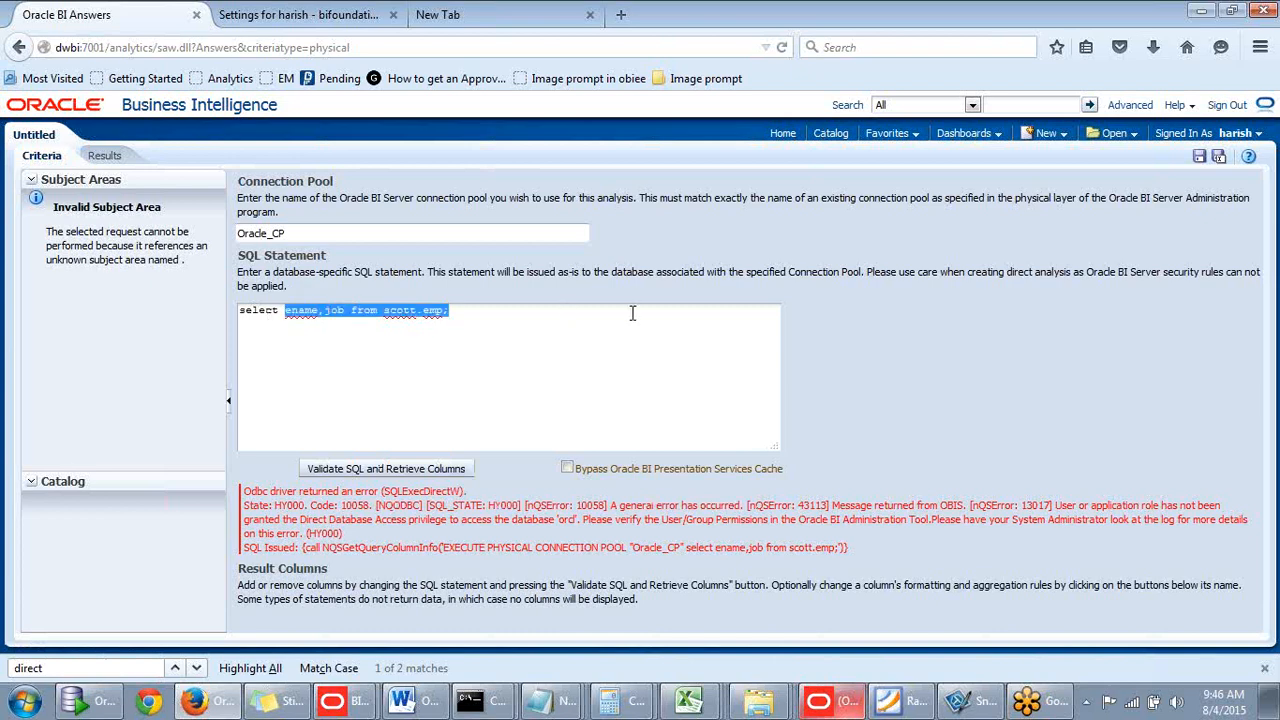
key(BackSpace)
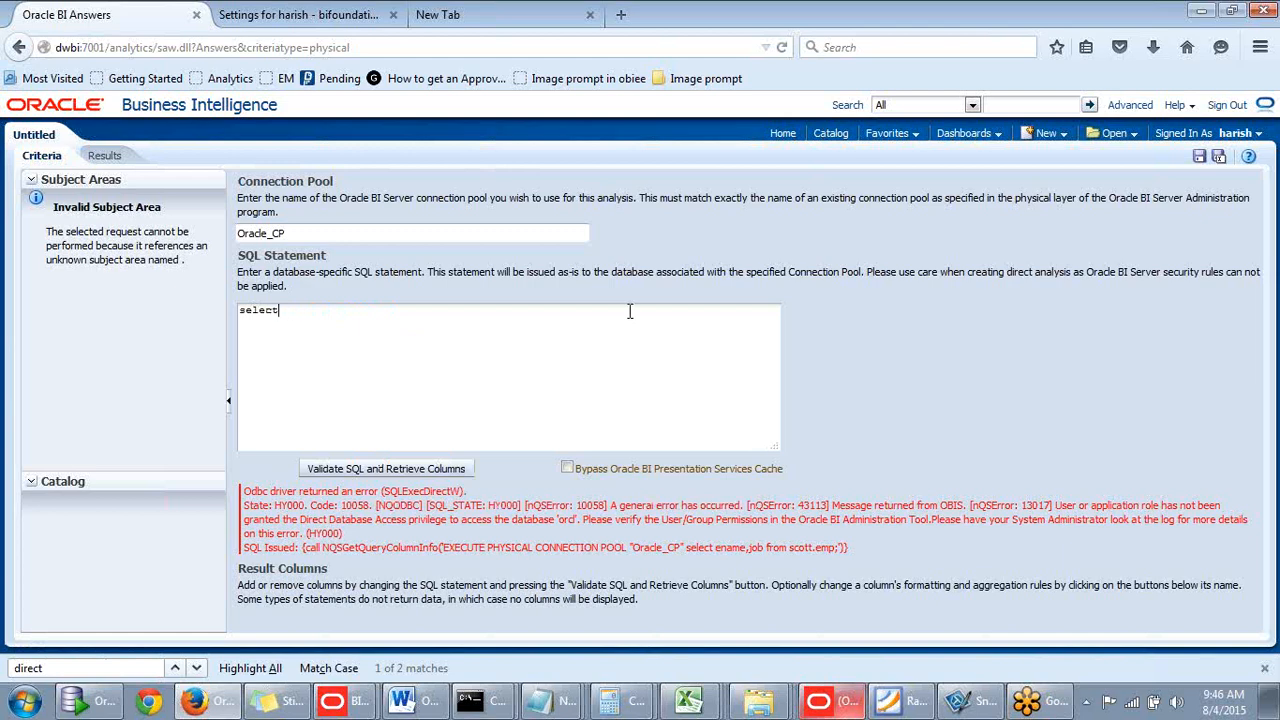
text(8 fr)
key(BackSpace)
key(BackSpace)
key(BackSpace)
key(BackSpace)
text(* fom)
key(BackSpace)
key(BackSpace)
key(BackSpace)
text(rom emp)
click(407, 474)
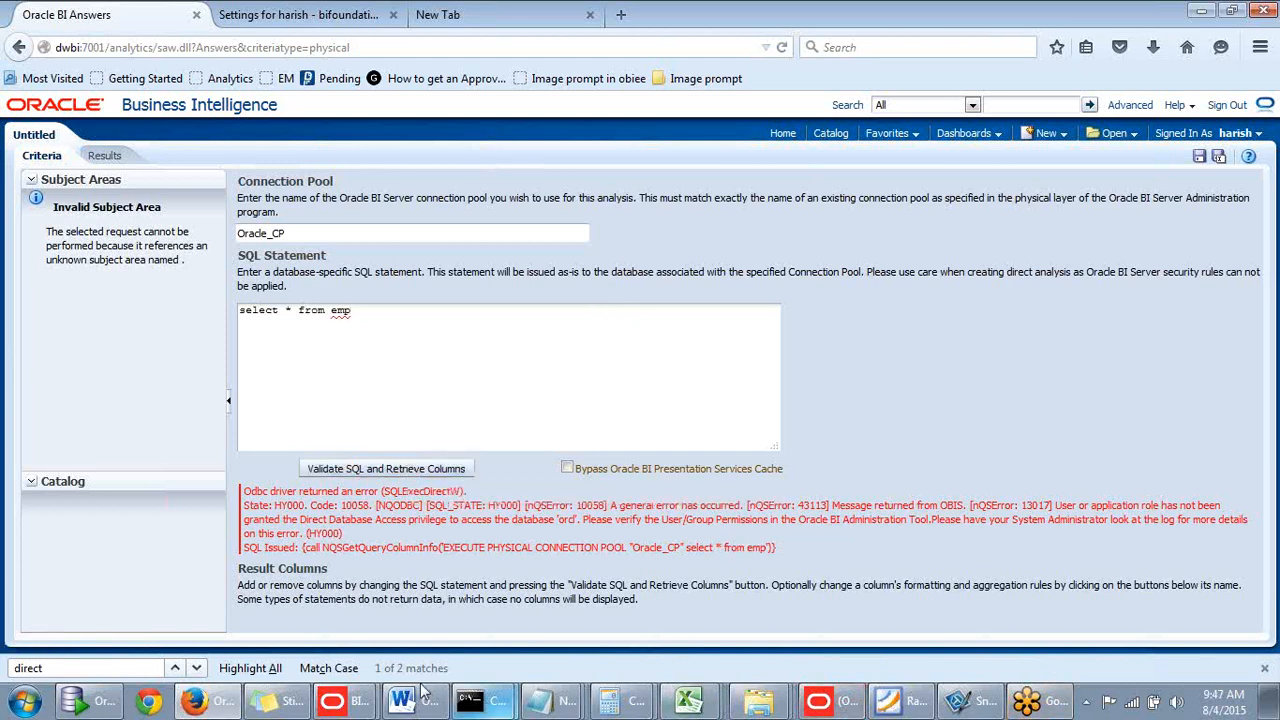
click(316, 234)
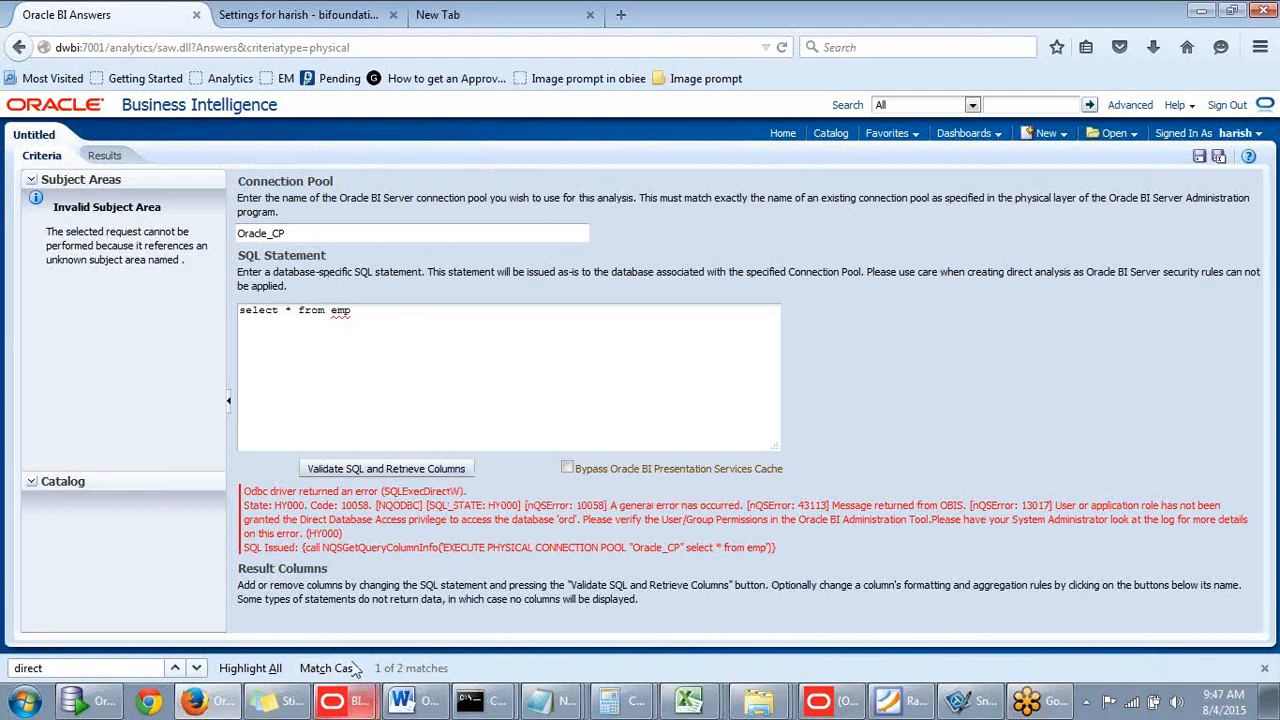
click(358, 706)
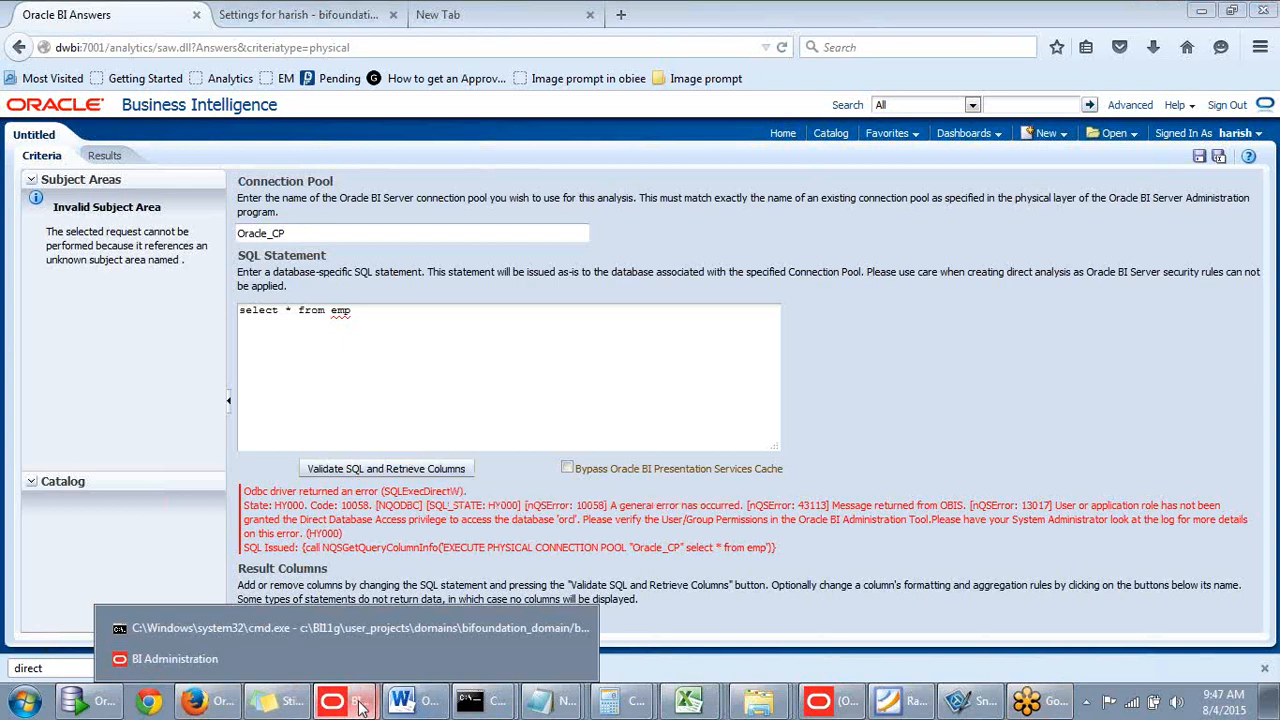
click(822, 703)
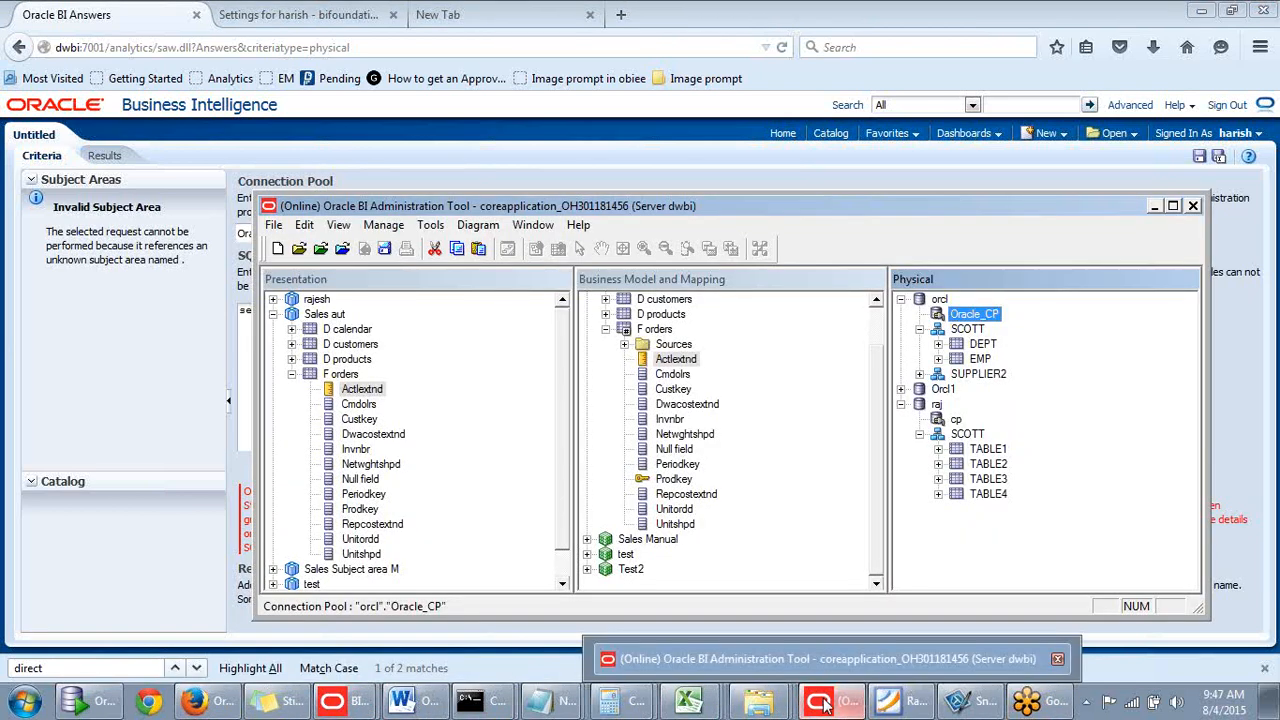
drag(581, 206, 641, 192)
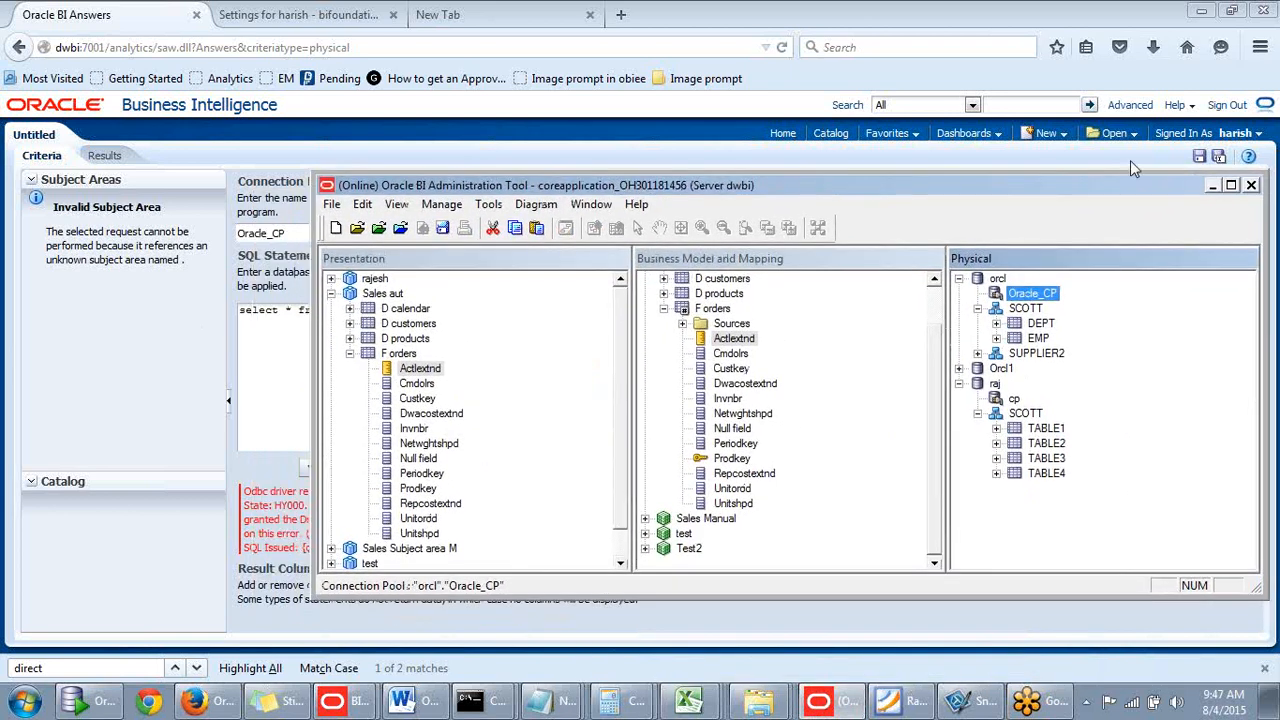
click(1211, 187)
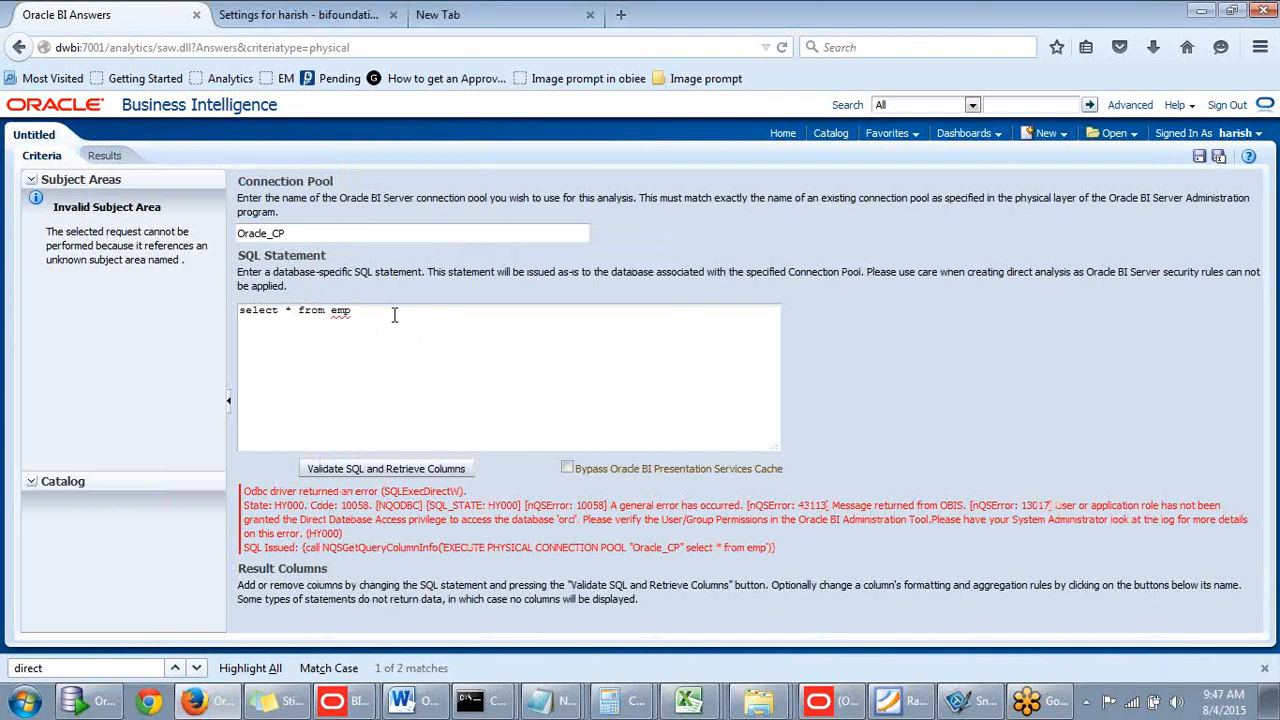
- Change the table to scott.emp with a trailing semicolon, revalidate, and highlight the privilege error
click(334, 313)
text(scott.)
click(410, 312)
text(;)
drag(438, 310, 217, 316)
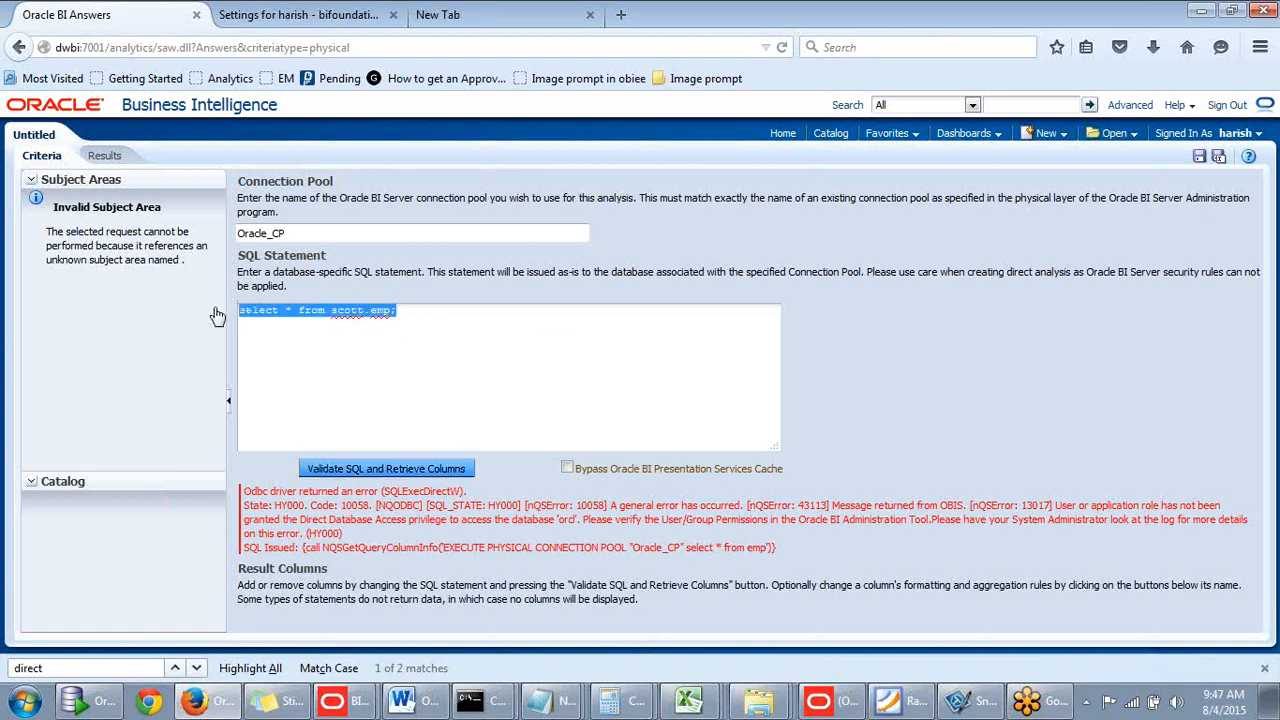
click(381, 470)
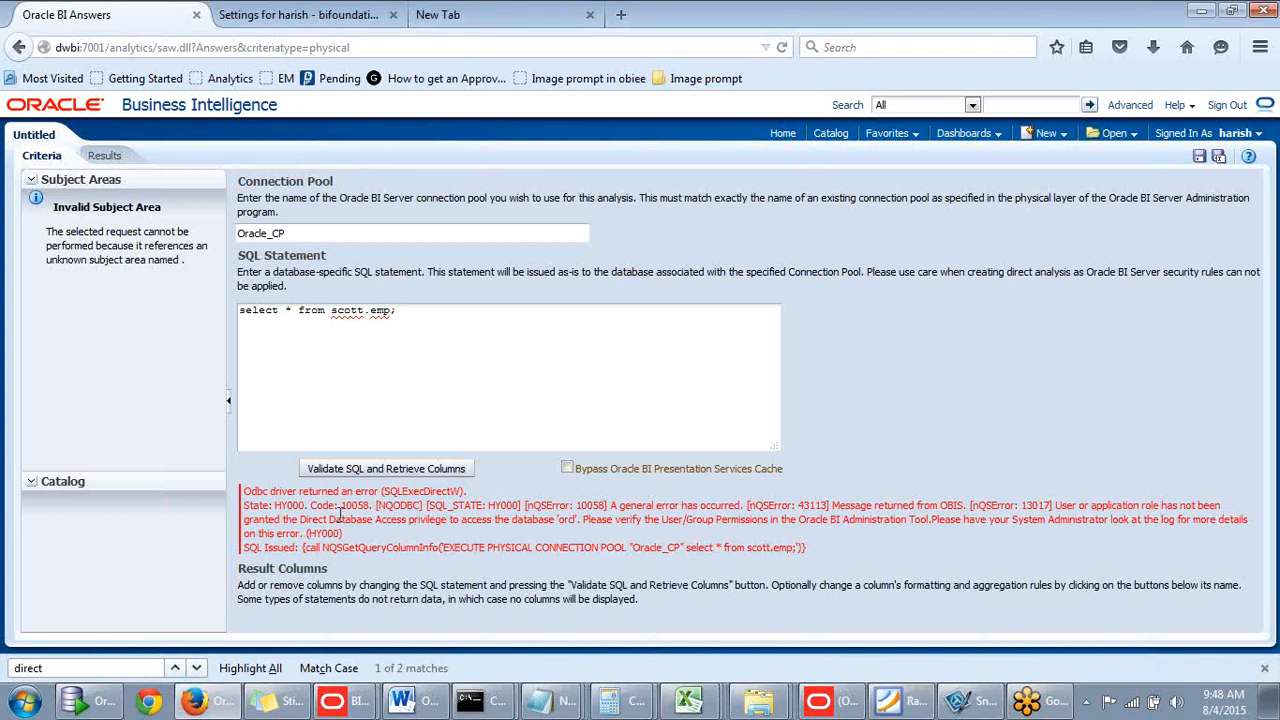
drag(334, 519, 579, 523)
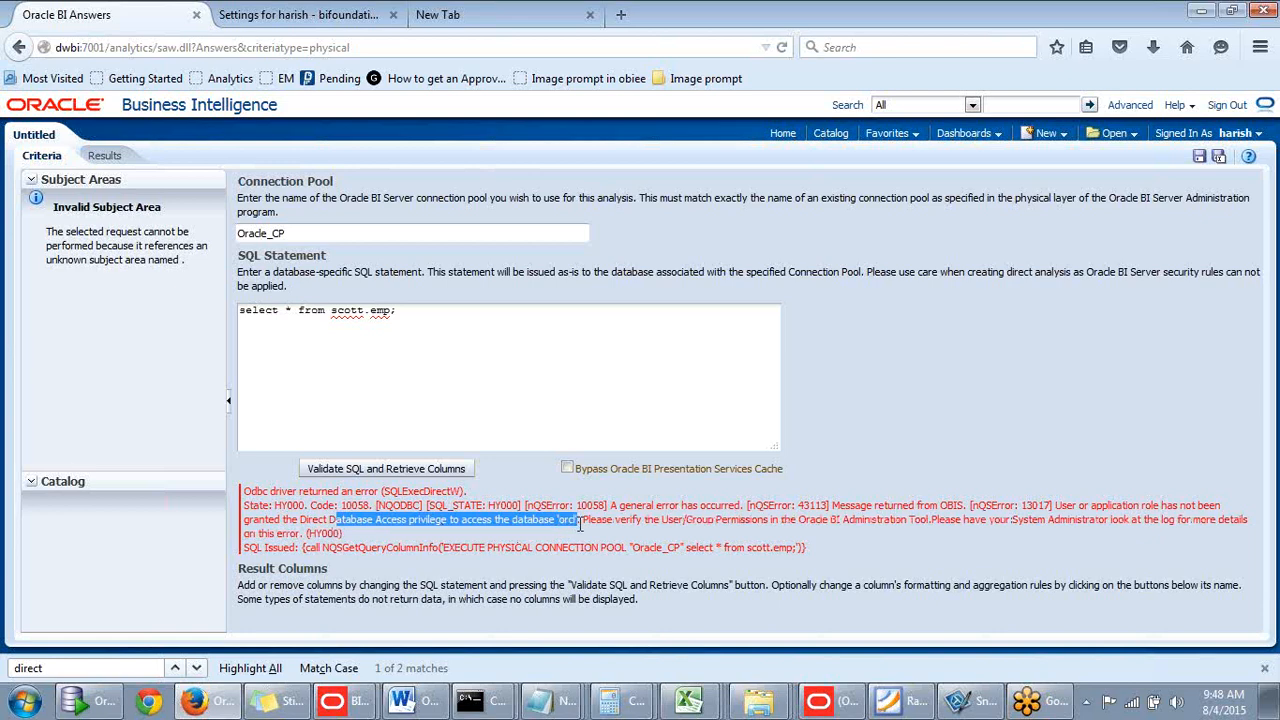
drag(579, 523, 584, 523)
- Save the online repository changes with Ctrl+S, confirming the publish and server restart notices
click(848, 697)
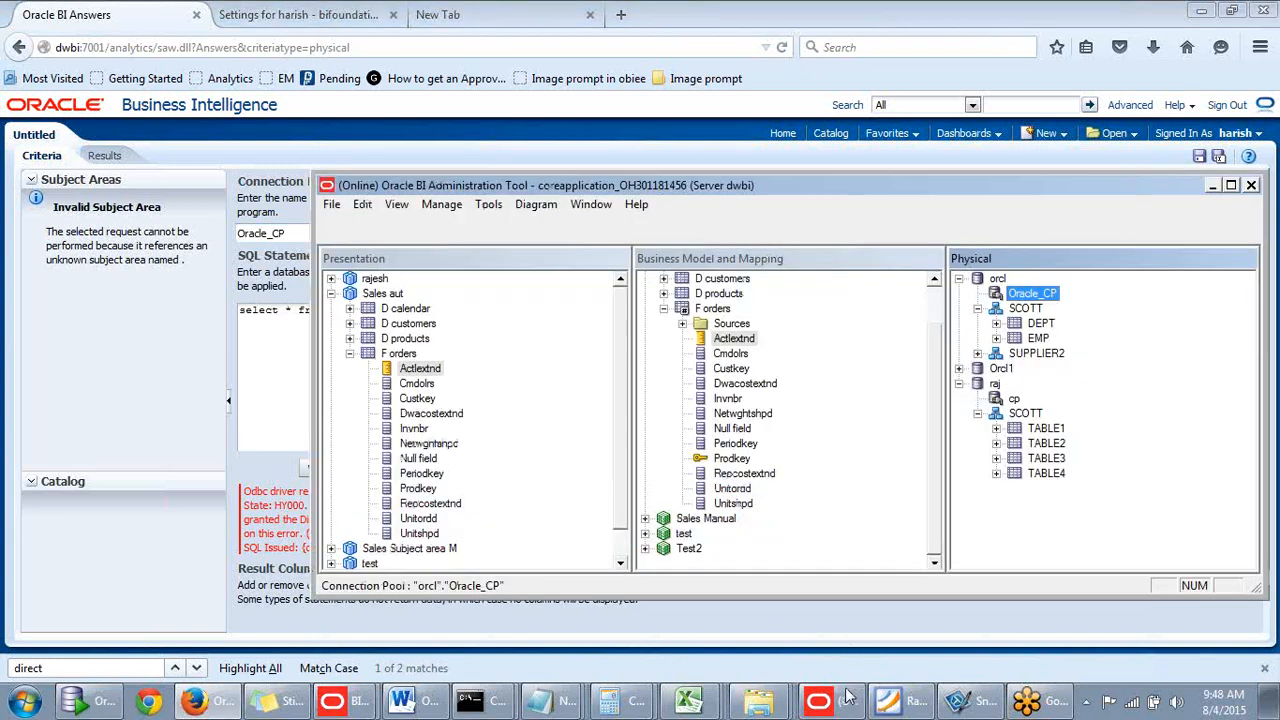
mouse_move(923, 183)
mouse_down()
mouse_move(834, 154)
mouse_move(903, 127)
mouse_move(908, 163)
mouse_up()
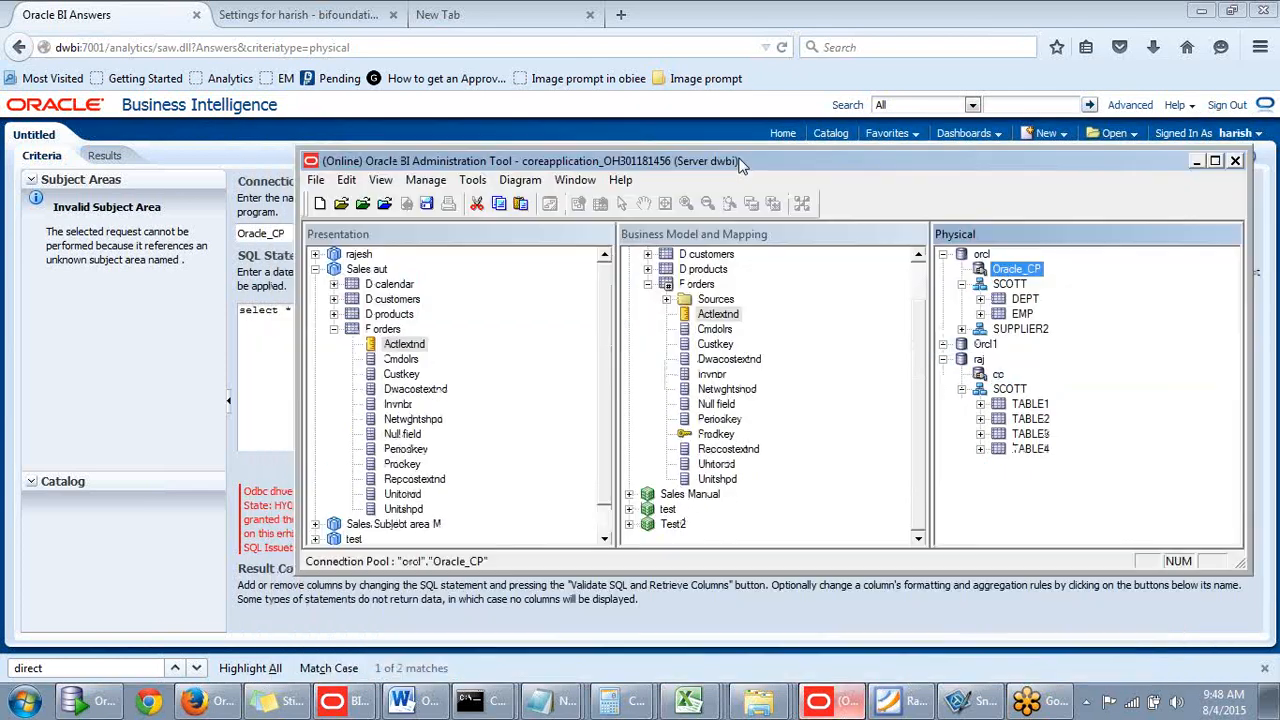
drag(547, 164, 531, 142)
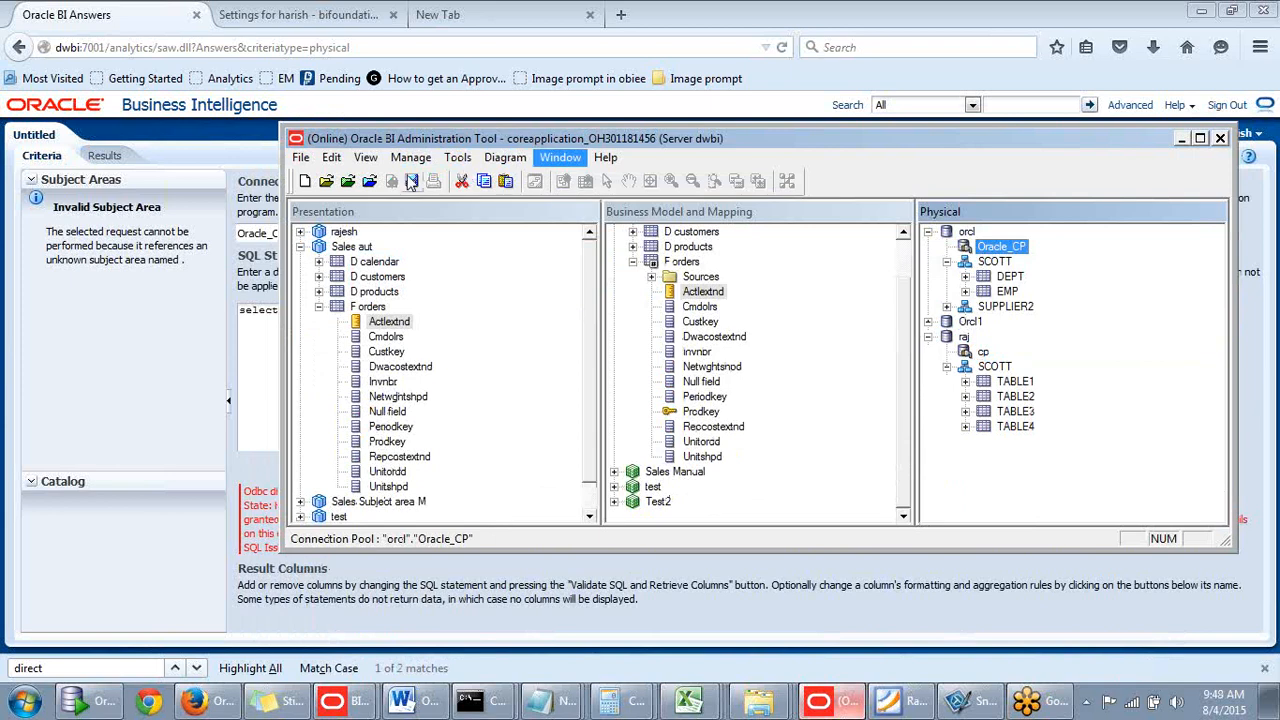
key(ctrl+s)
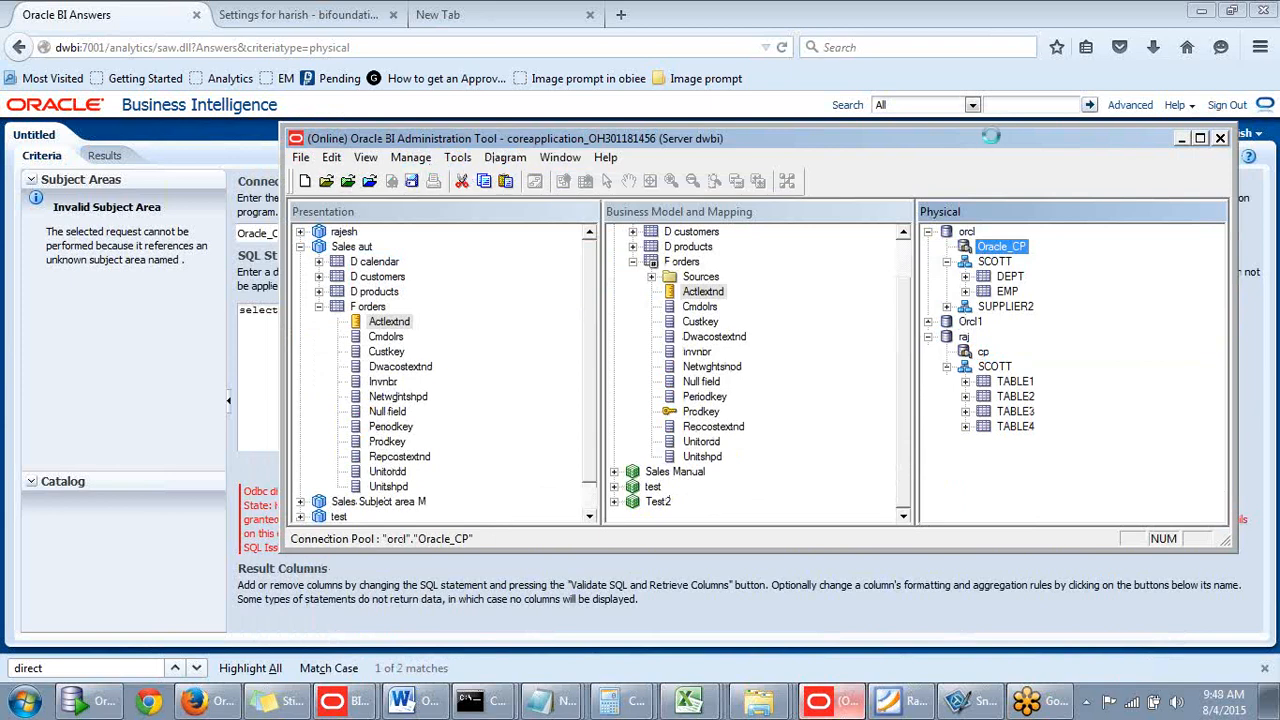
click(832, 390)
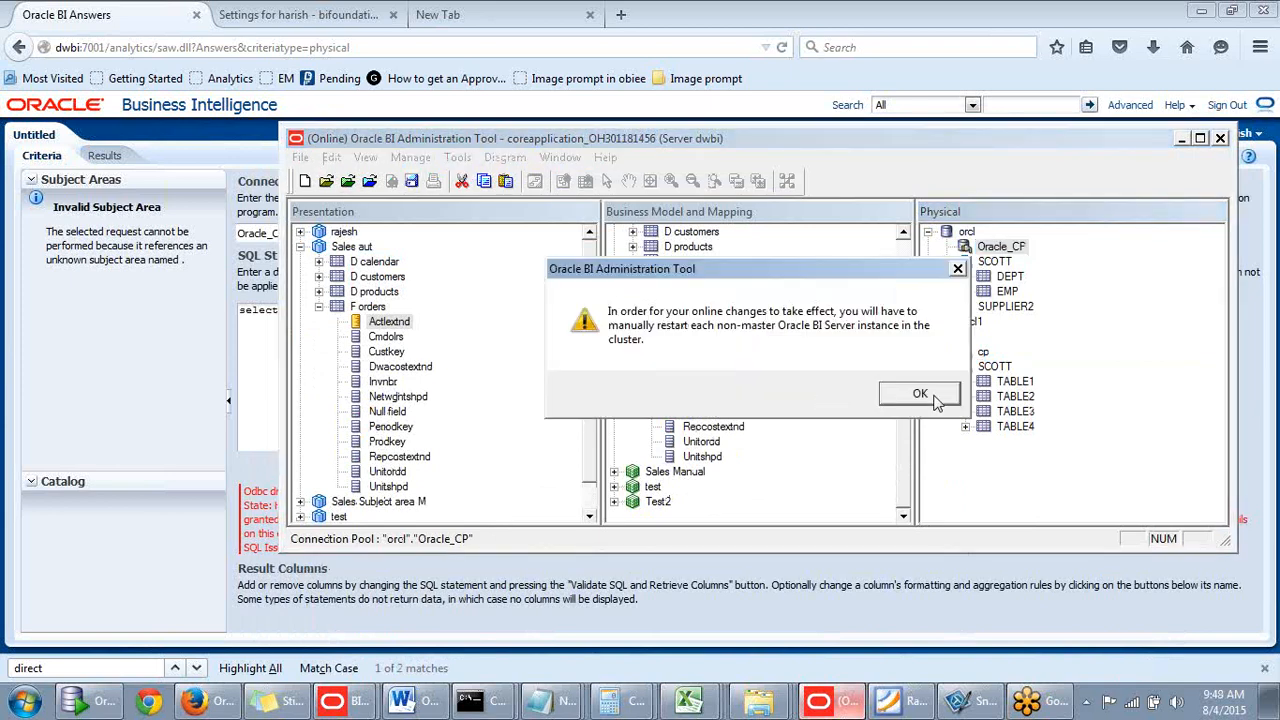
click(926, 393)
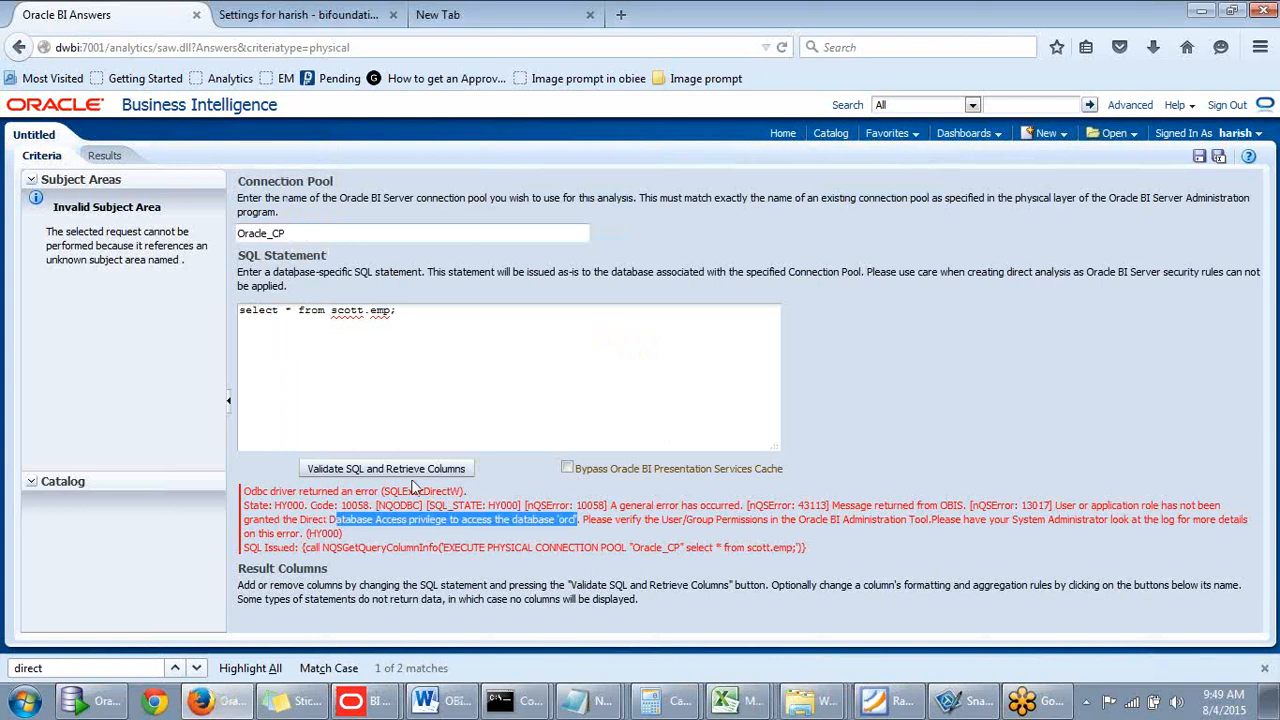
click(25, 700)
- Launch BI Administration and open the coreapplication repository online with the repository password
click(155, 244)
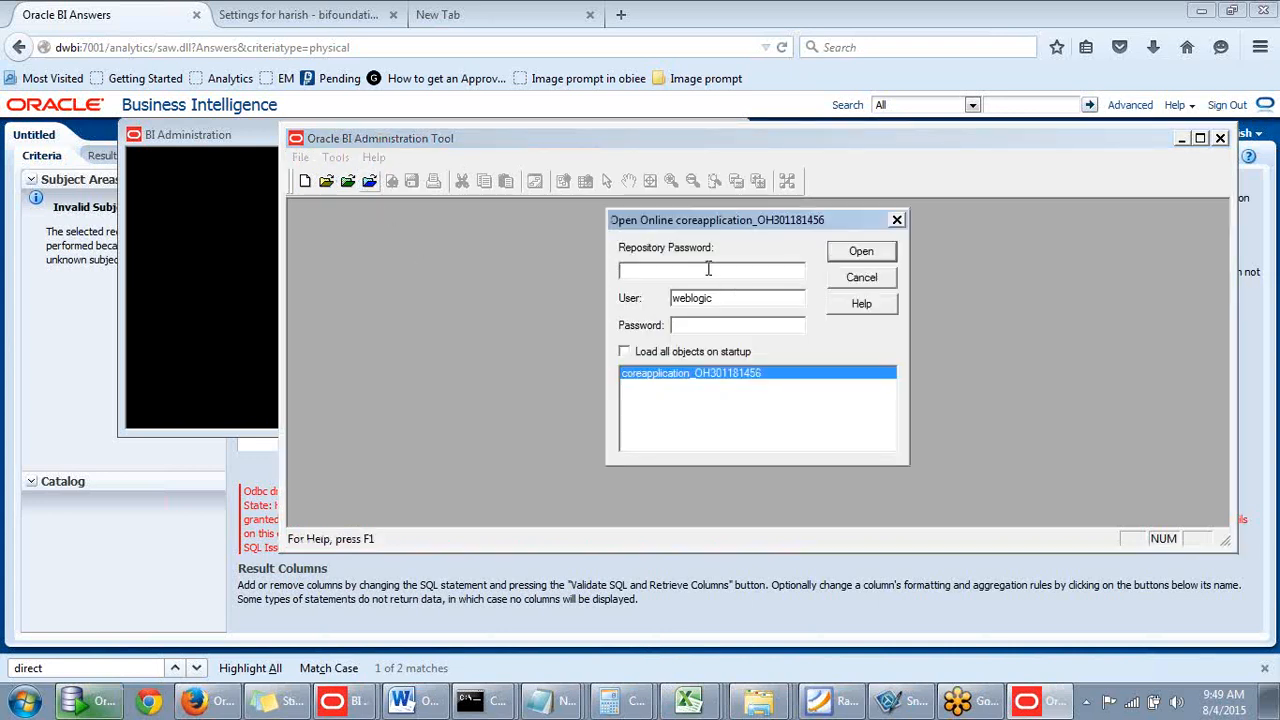
text(A)
double_click(696, 263)
key(BackSpace)
text(•••••••)
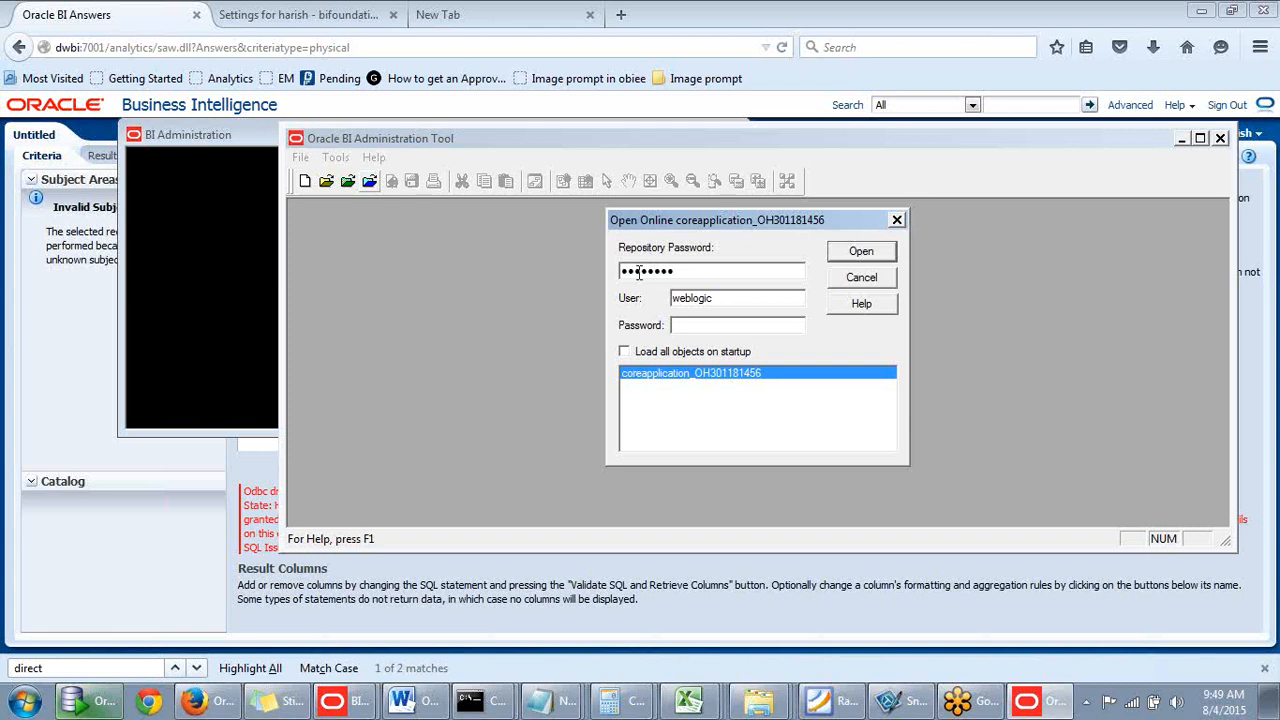
text(••••••••)
click(858, 253)
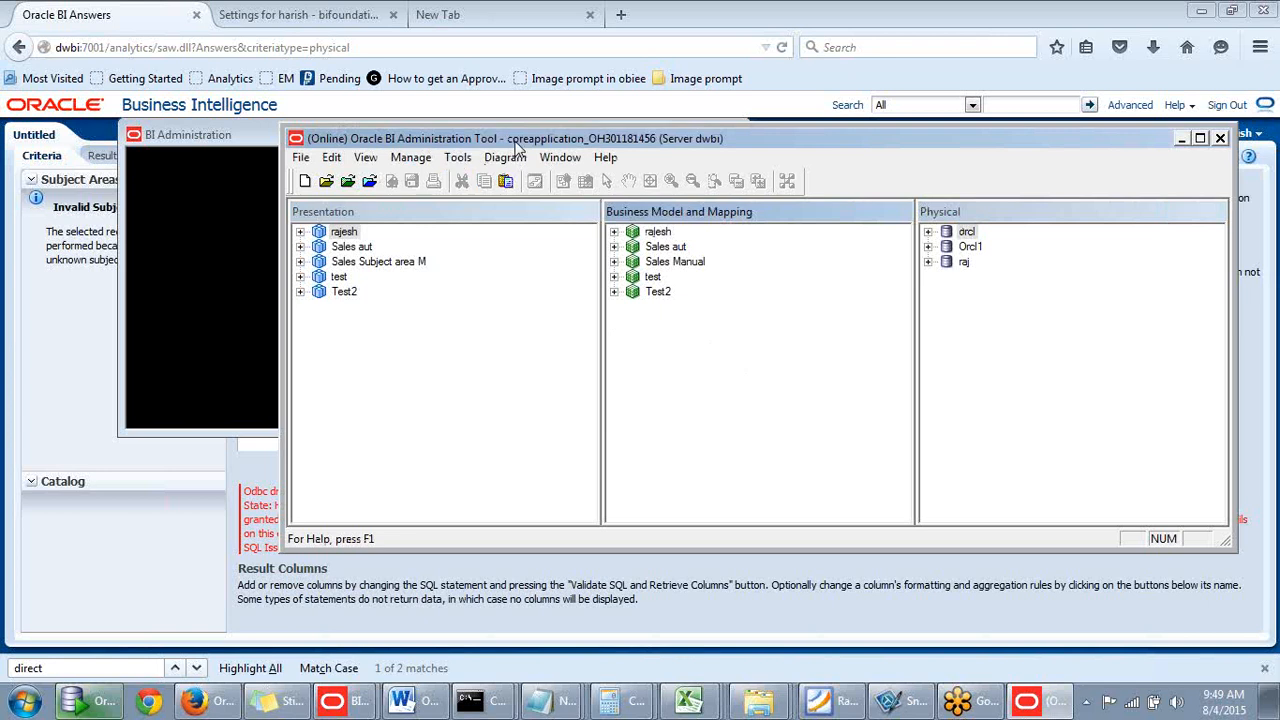
- Open the Identity Manager from the Manage menu and browse the application roles
drag(518, 143, 564, 135)
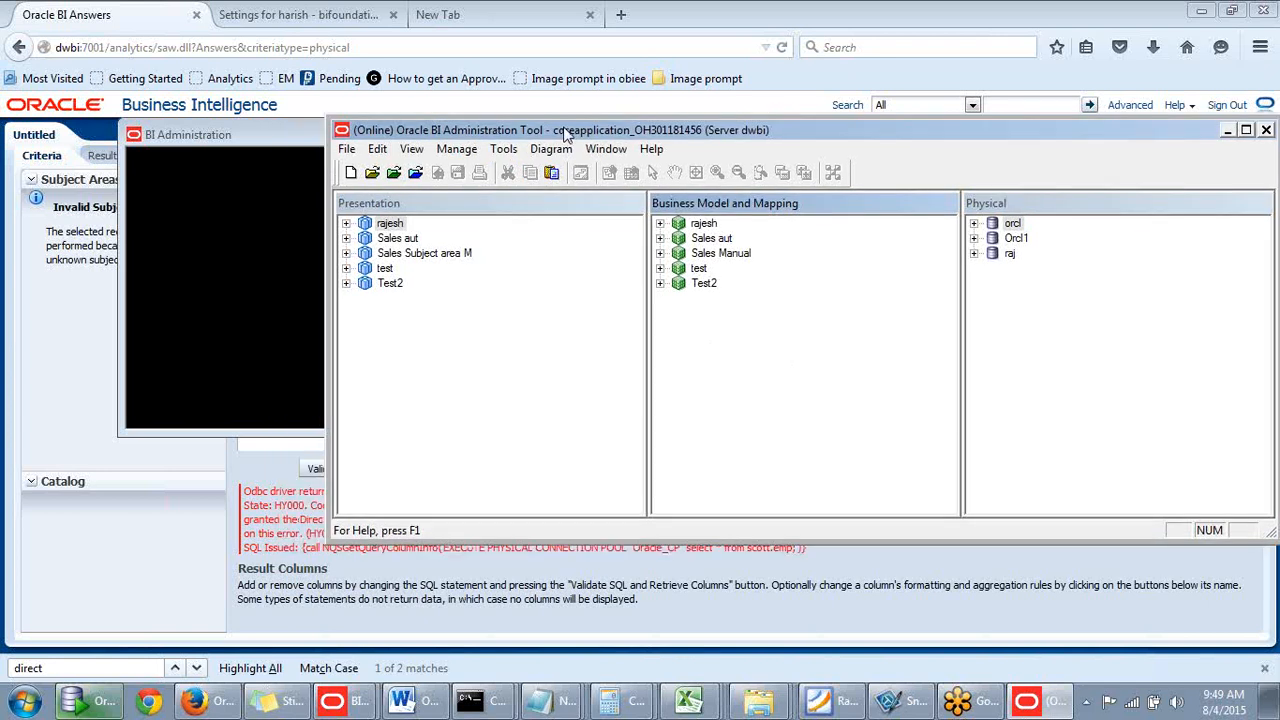
click(502, 150)
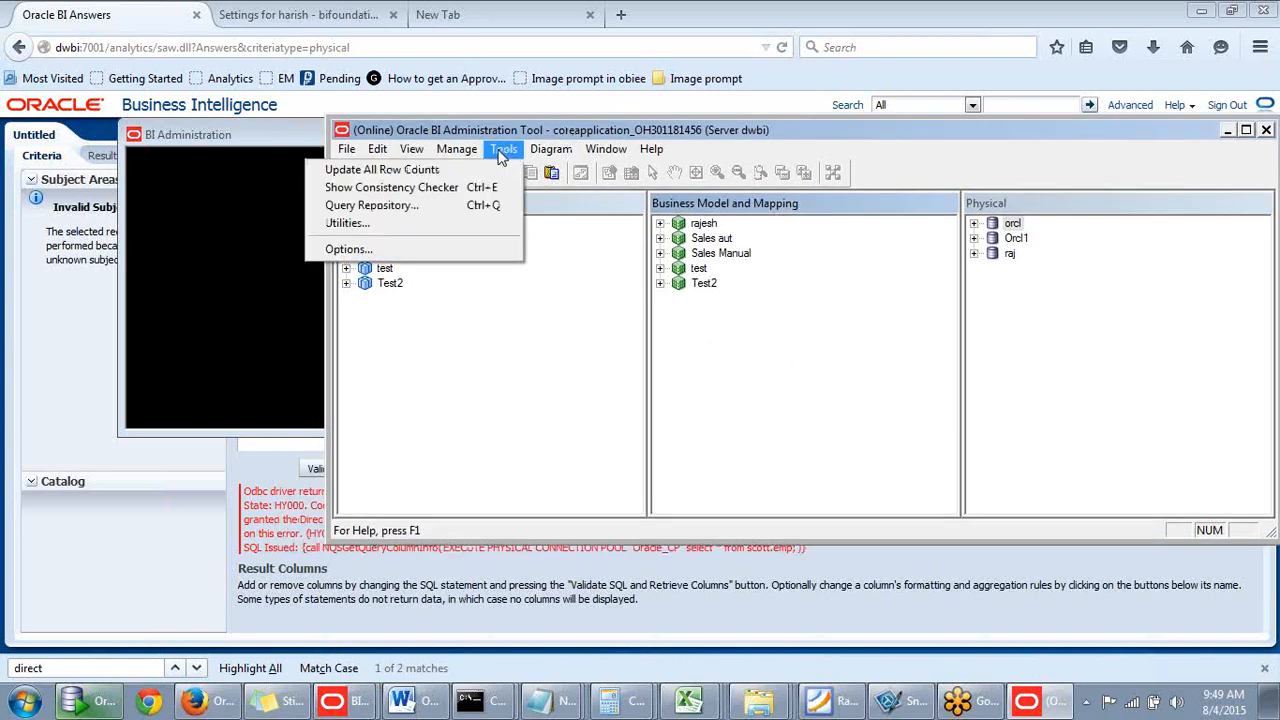
click(502, 152)
click(462, 152)
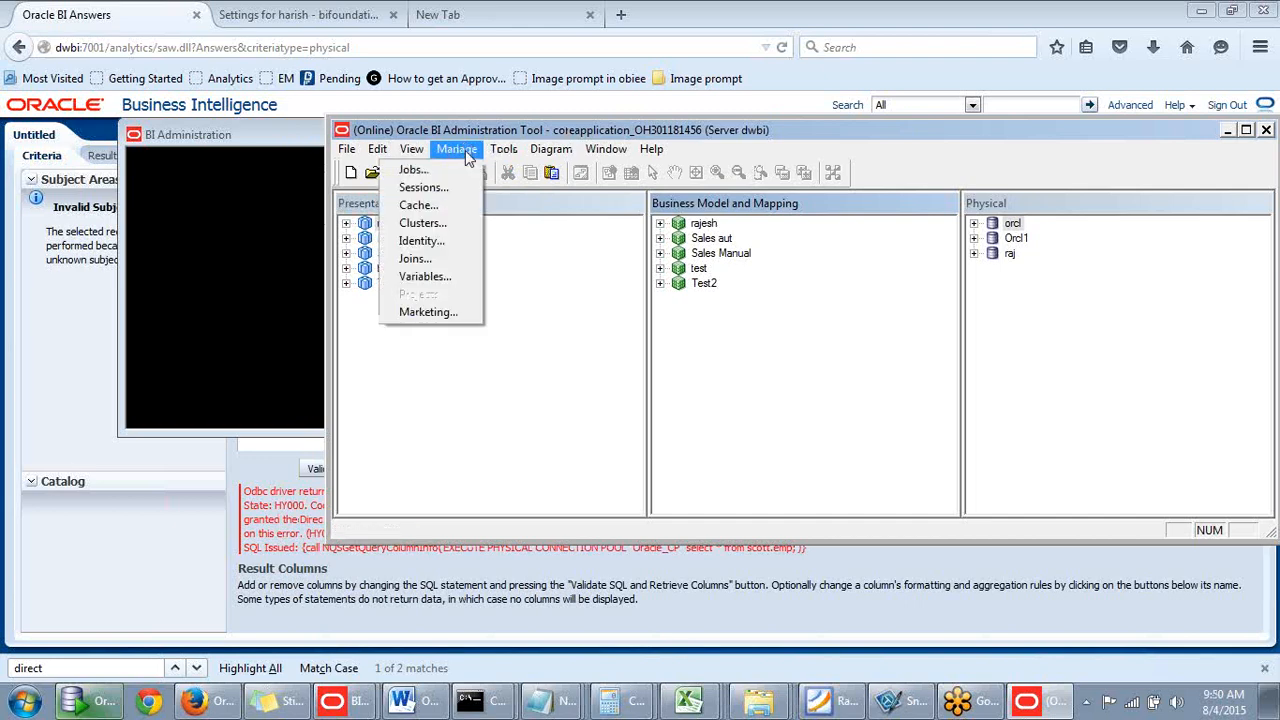
click(402, 243)
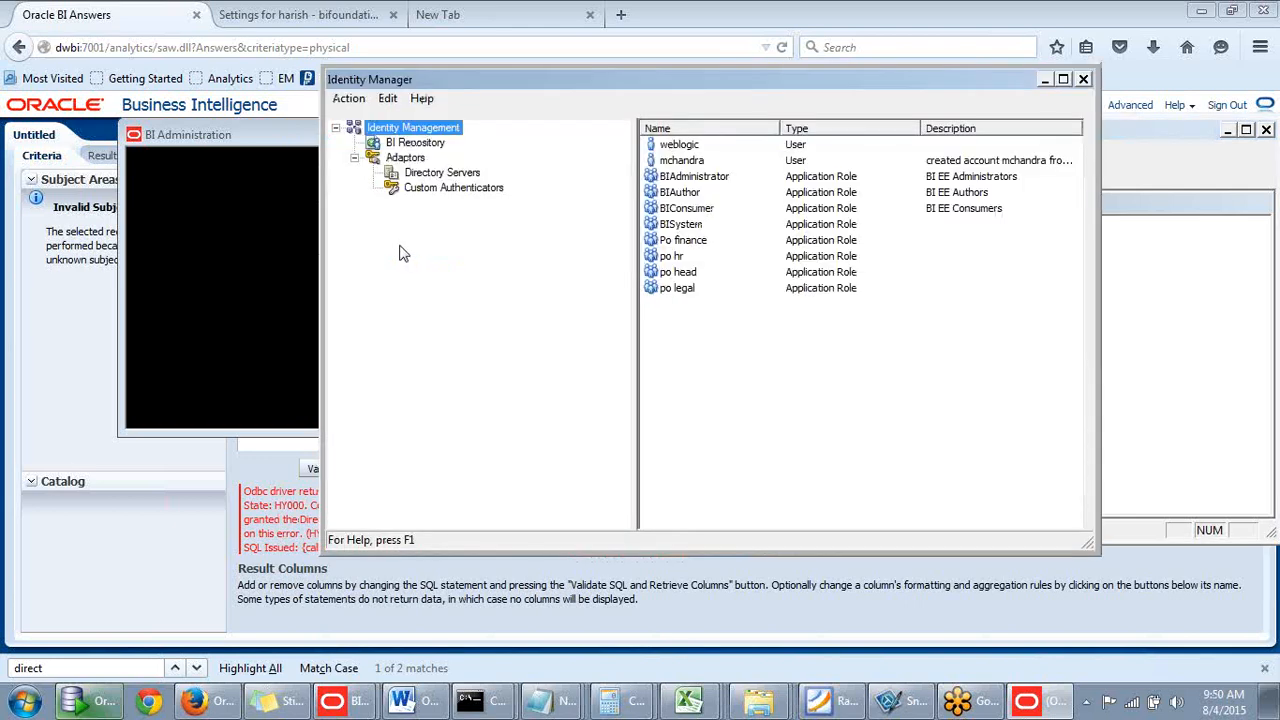
click(697, 177)
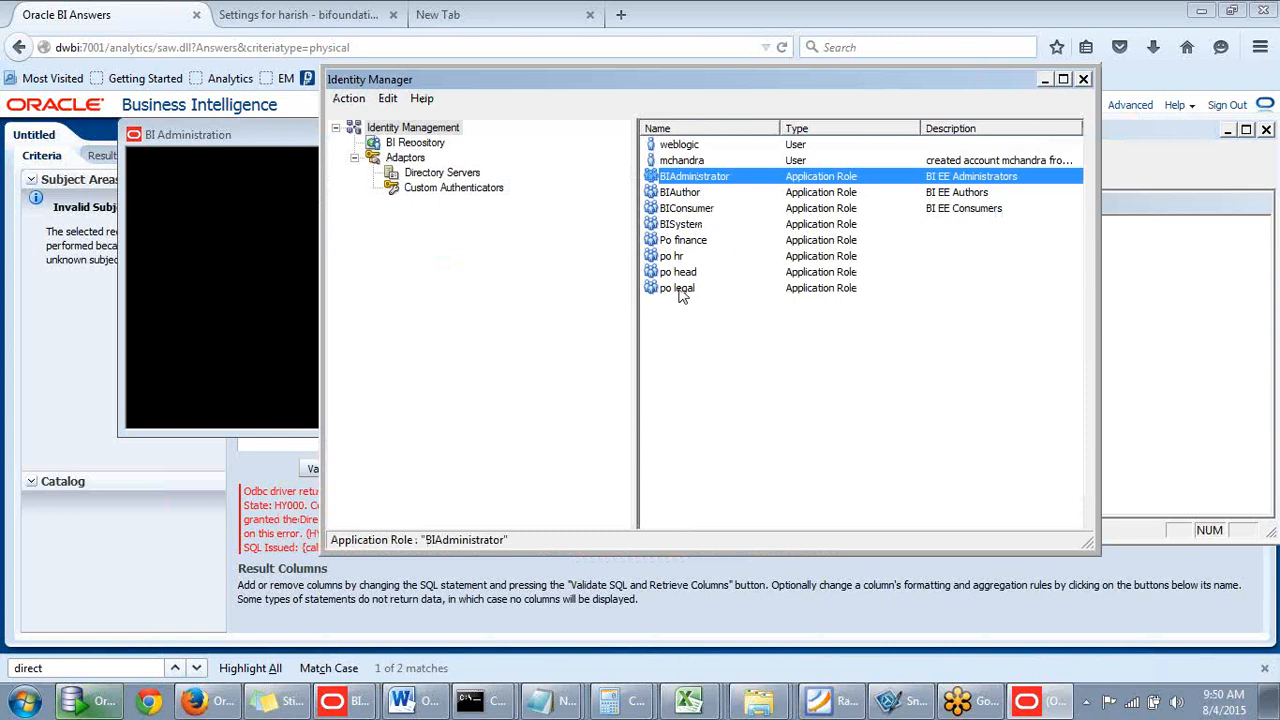
click(683, 258)
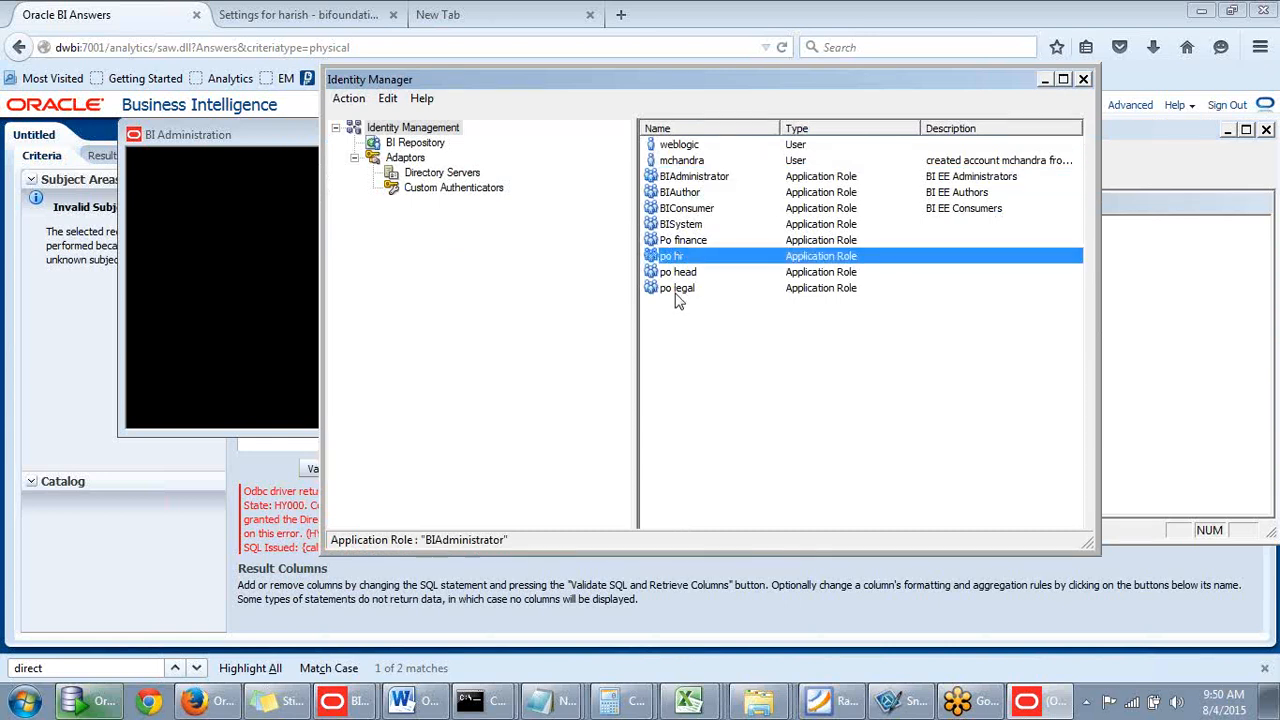
click(675, 289)
- Fetch online users with the * filter and open the querying user's Permissions settings
click(346, 98)
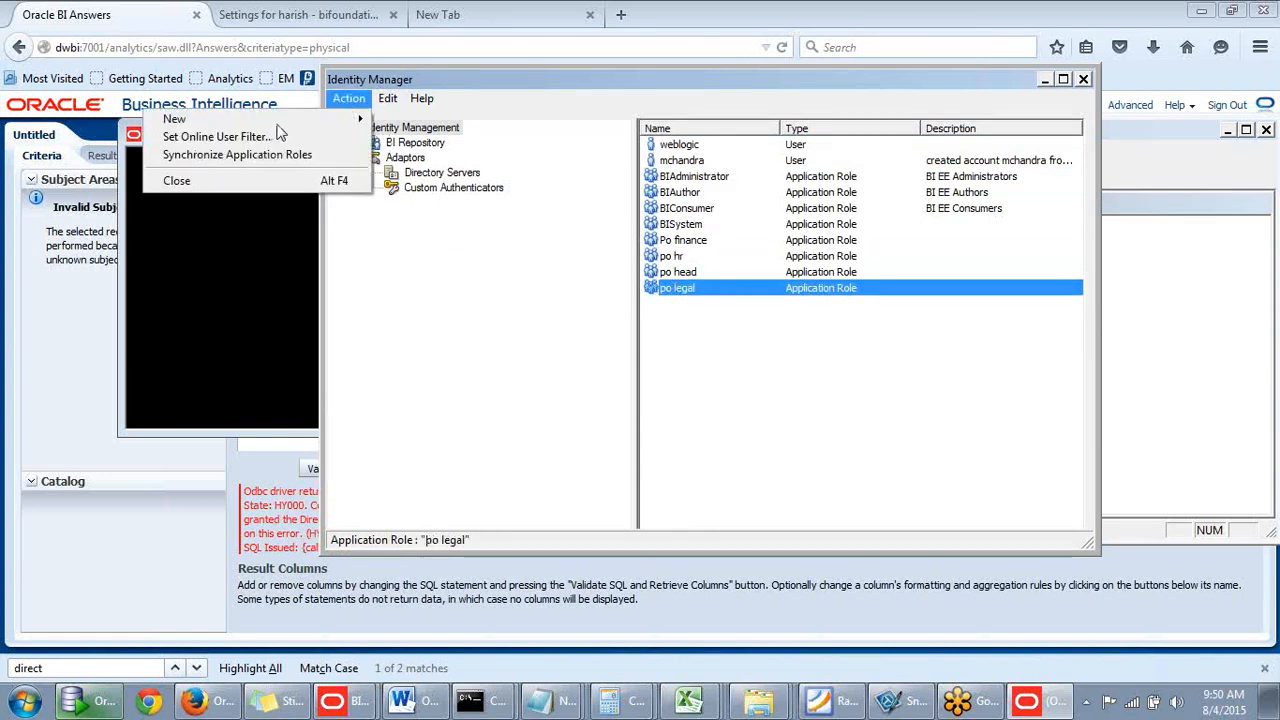
click(278, 137)
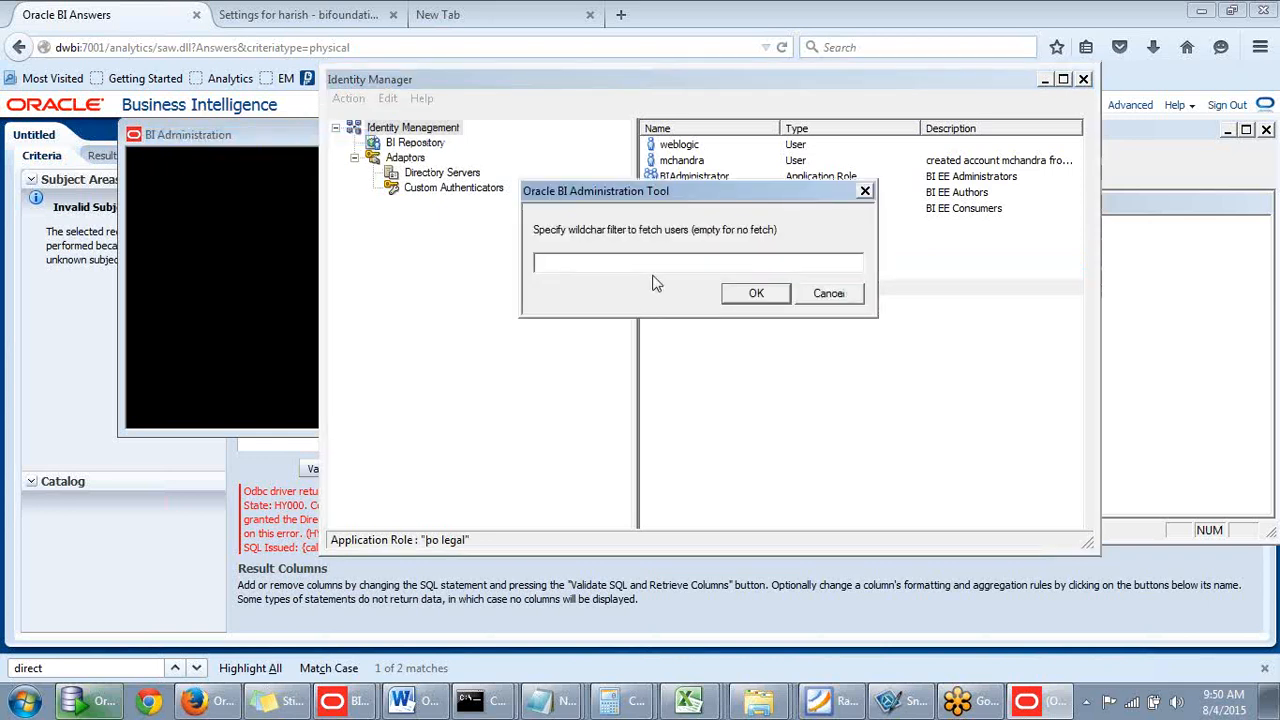
text(*)
click(768, 294)
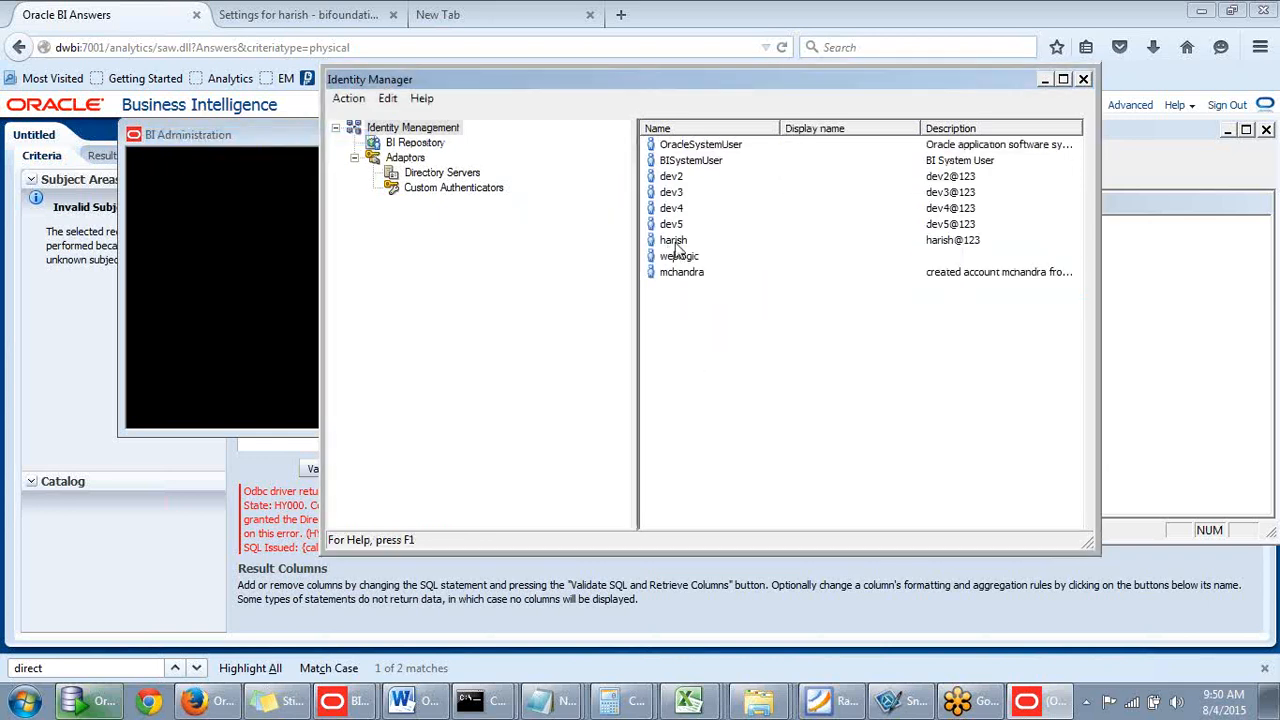
click(674, 242)
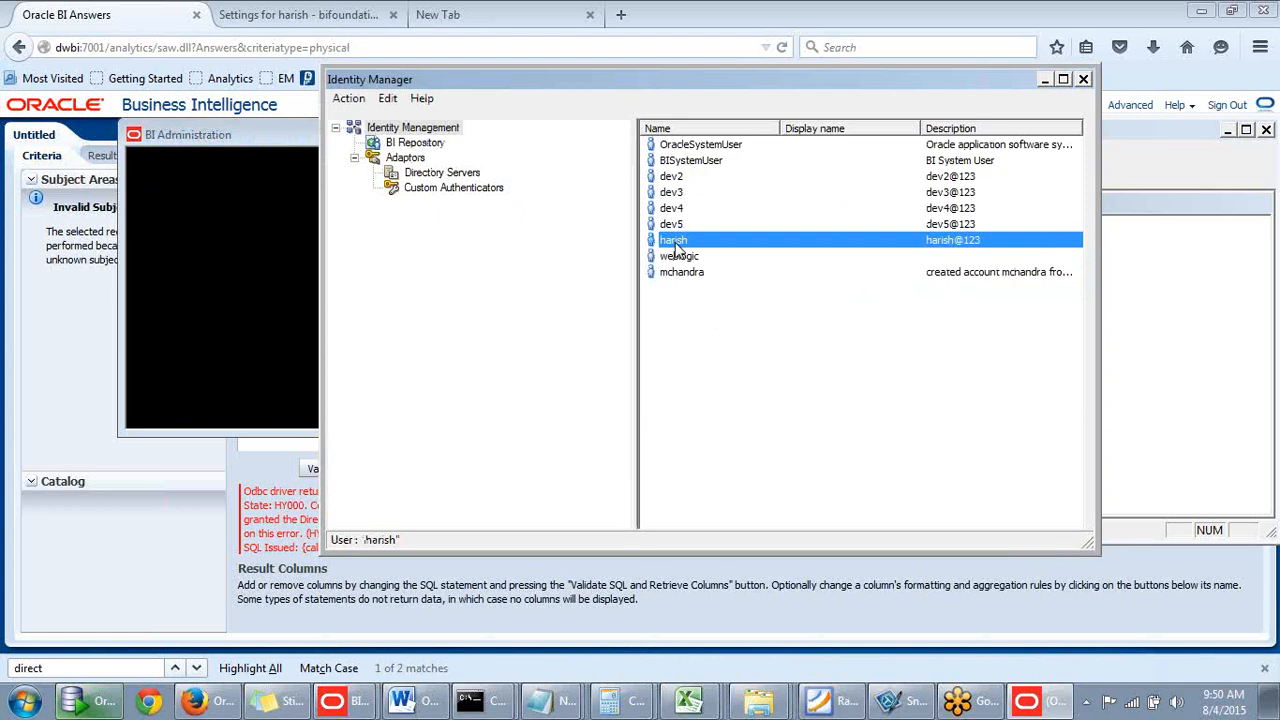
double_click(676, 248)
drag(665, 142, 745, 118)
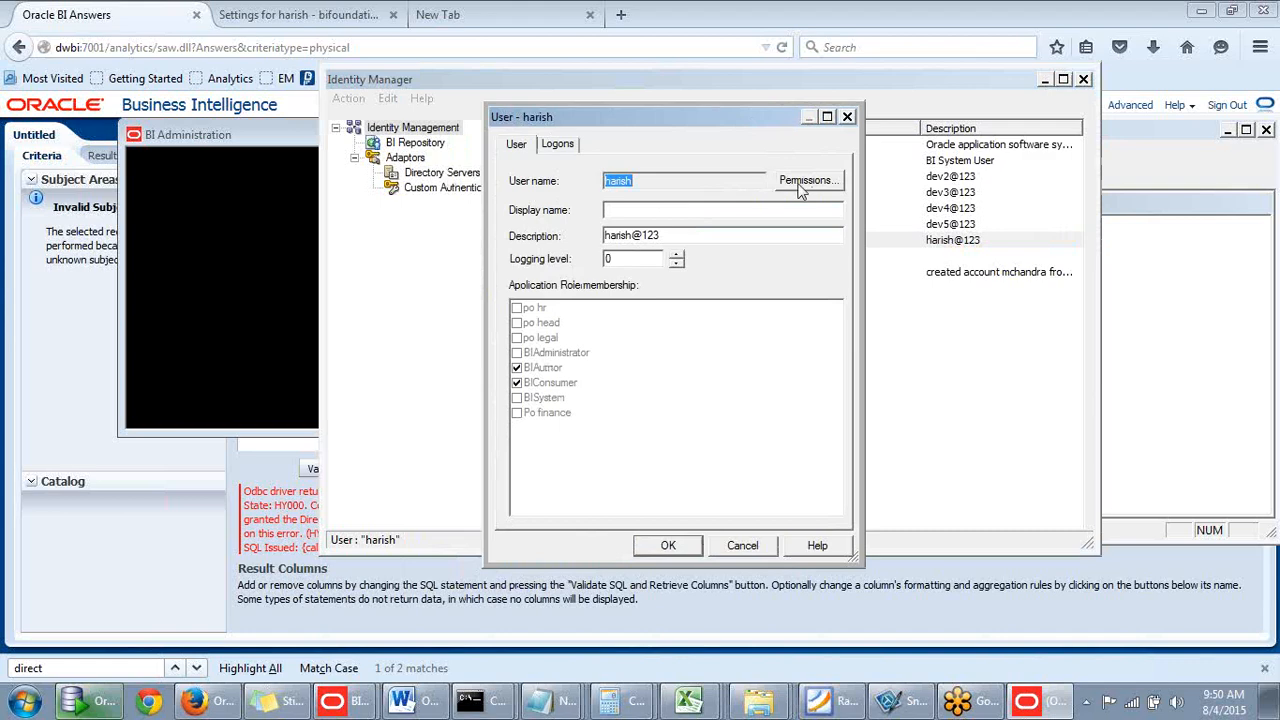
drag(717, 117, 754, 85)
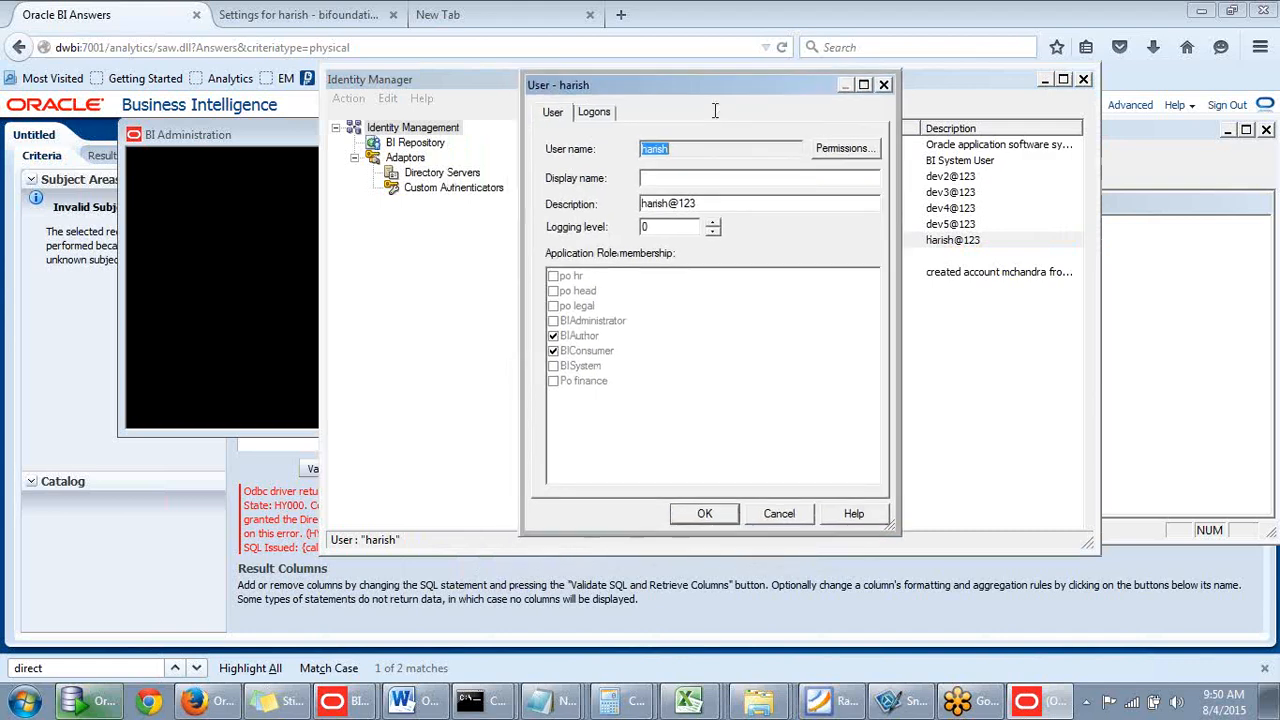
click(827, 152)
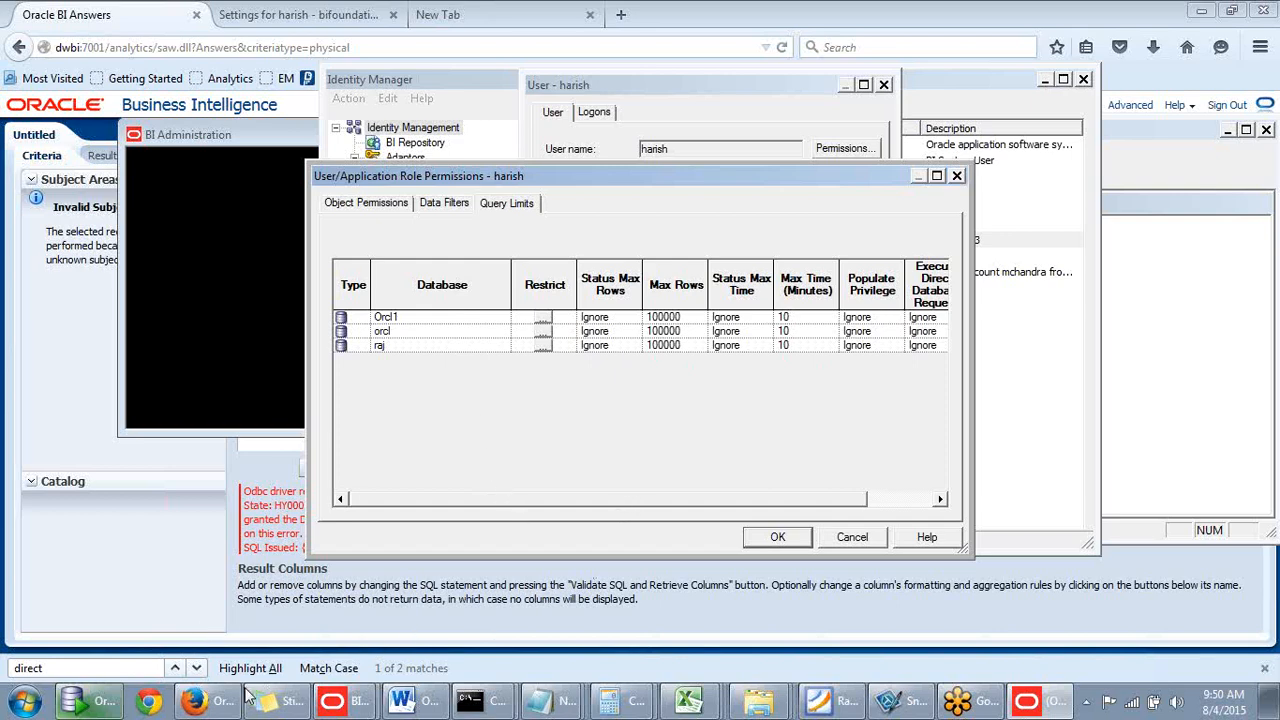
- Return to the user's permissions and select the orcl database row
click(218, 703)
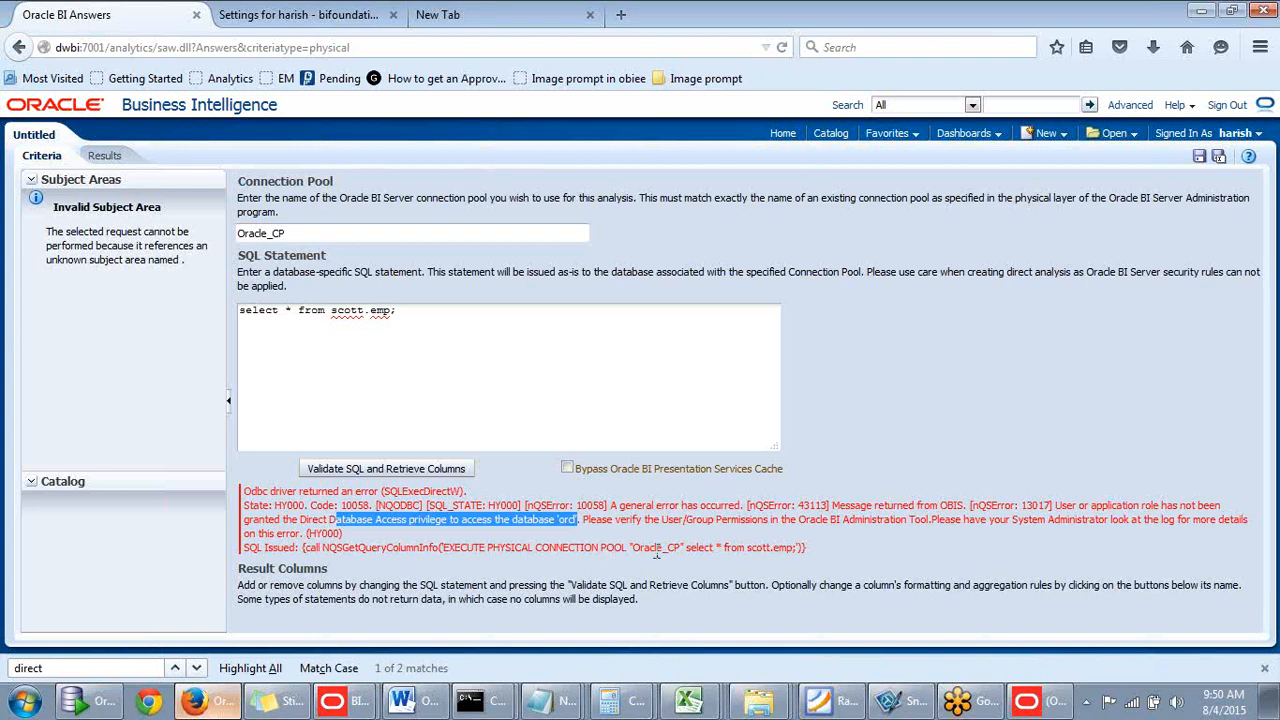
click(1028, 701)
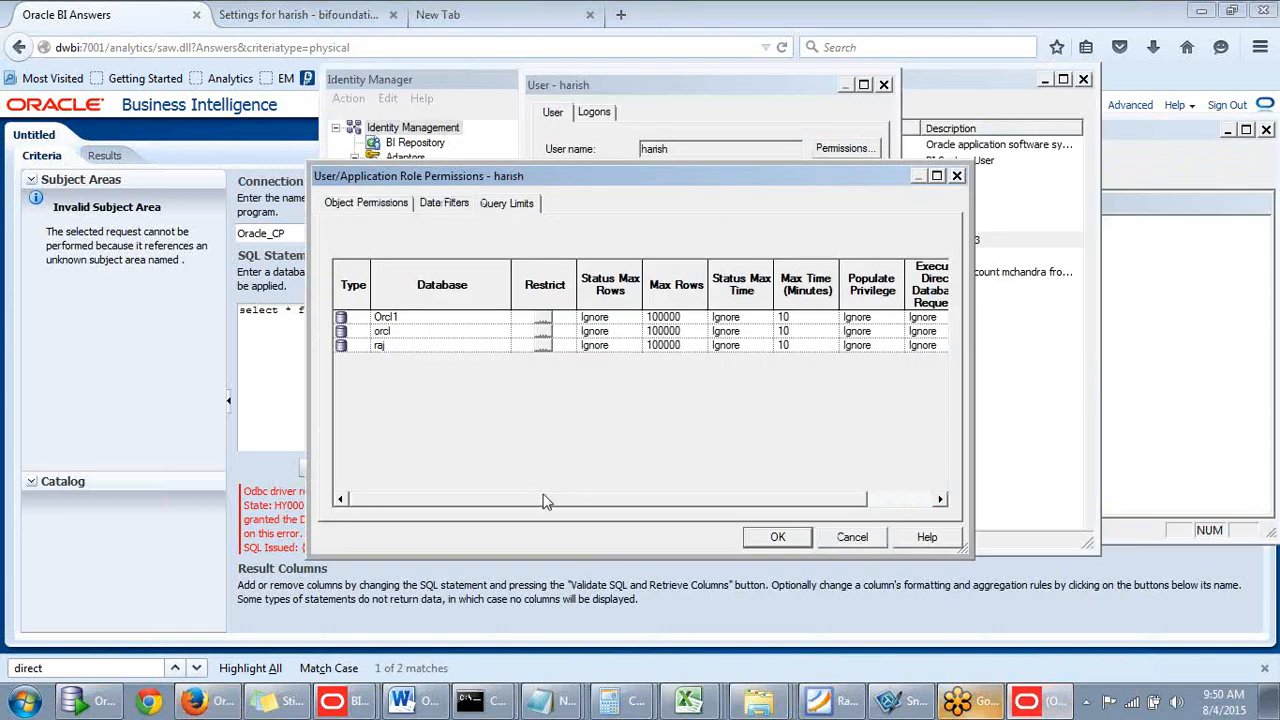
drag(547, 499, 437, 477)
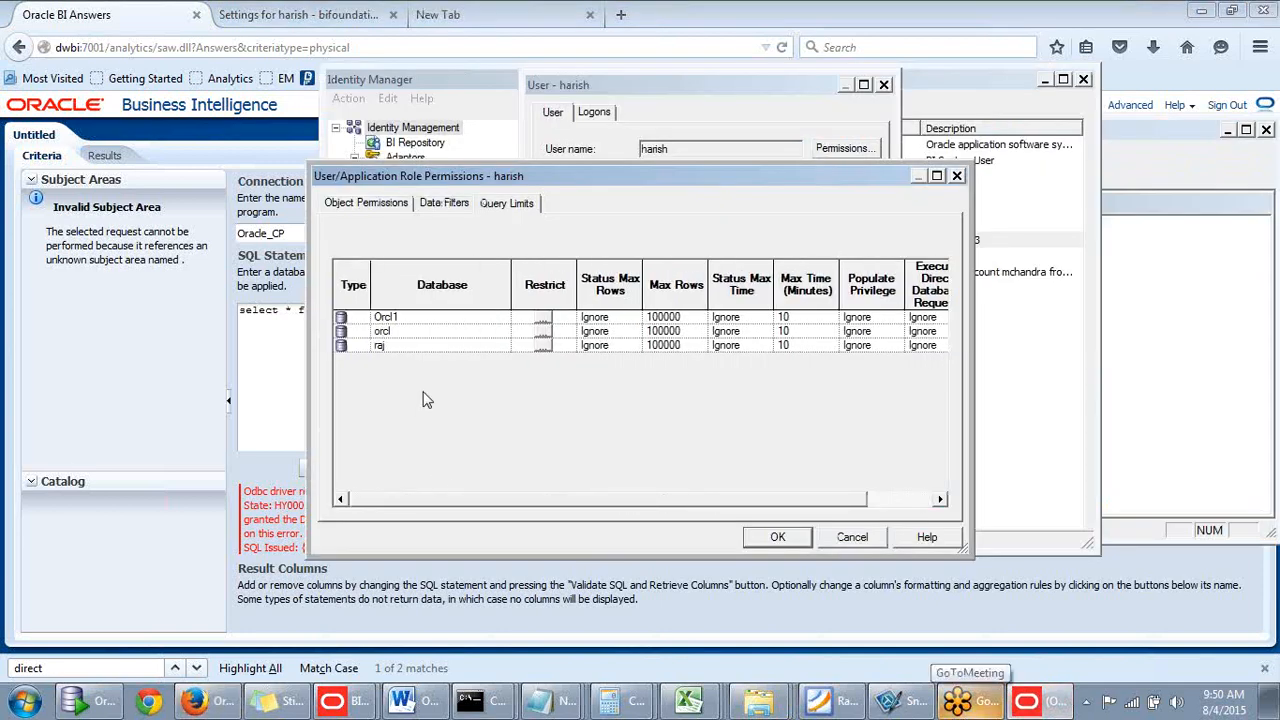
click(433, 332)
drag(523, 497, 870, 374)
- Set Execute Direct Database Requests to Allow for Orcl1, orcl and raj
click(905, 317)
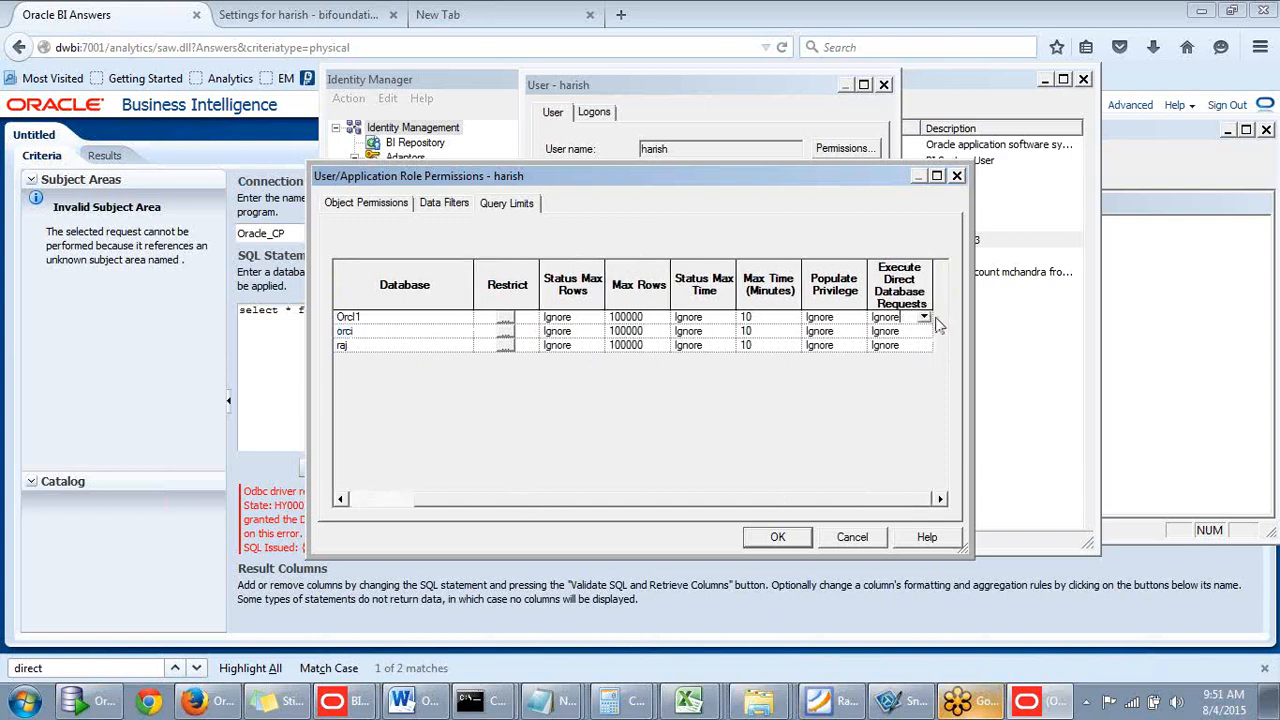
click(924, 317)
click(882, 331)
click(905, 331)
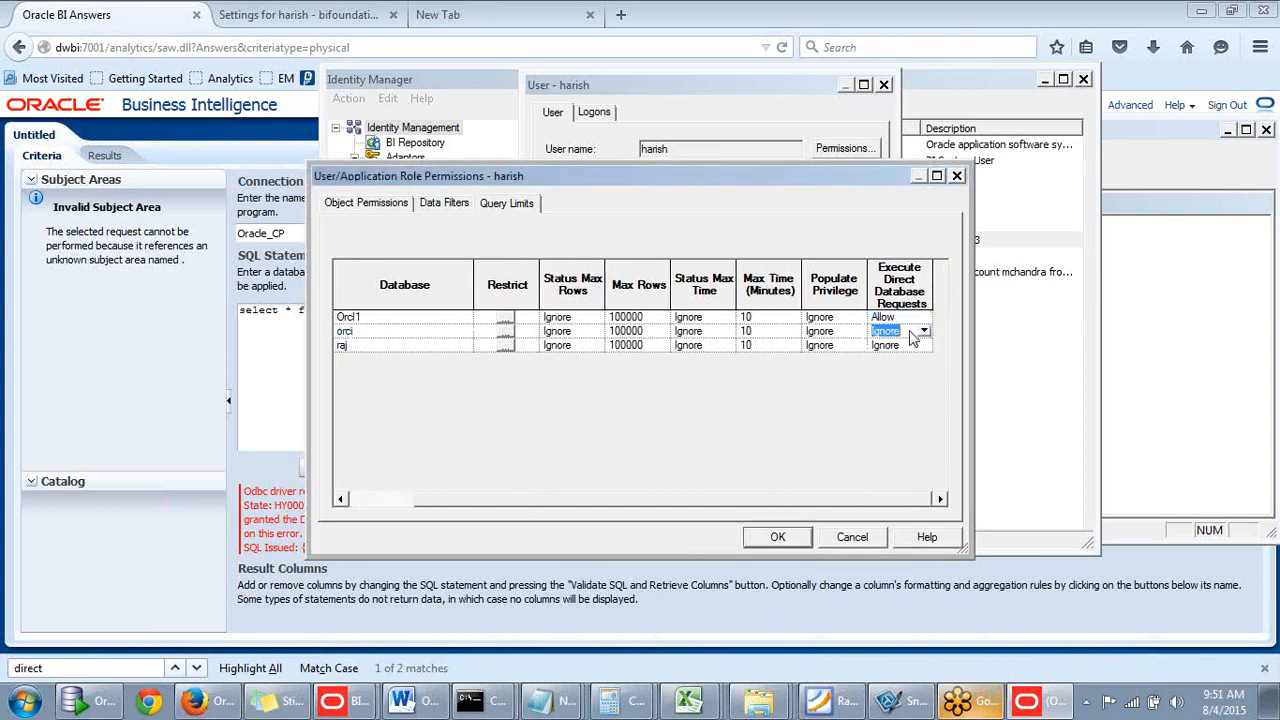
click(924, 331)
click(882, 344)
click(905, 345)
click(924, 345)
click(882, 358)
- Save the permission changes, confirm the user settings, and check out the changed objects
click(785, 537)
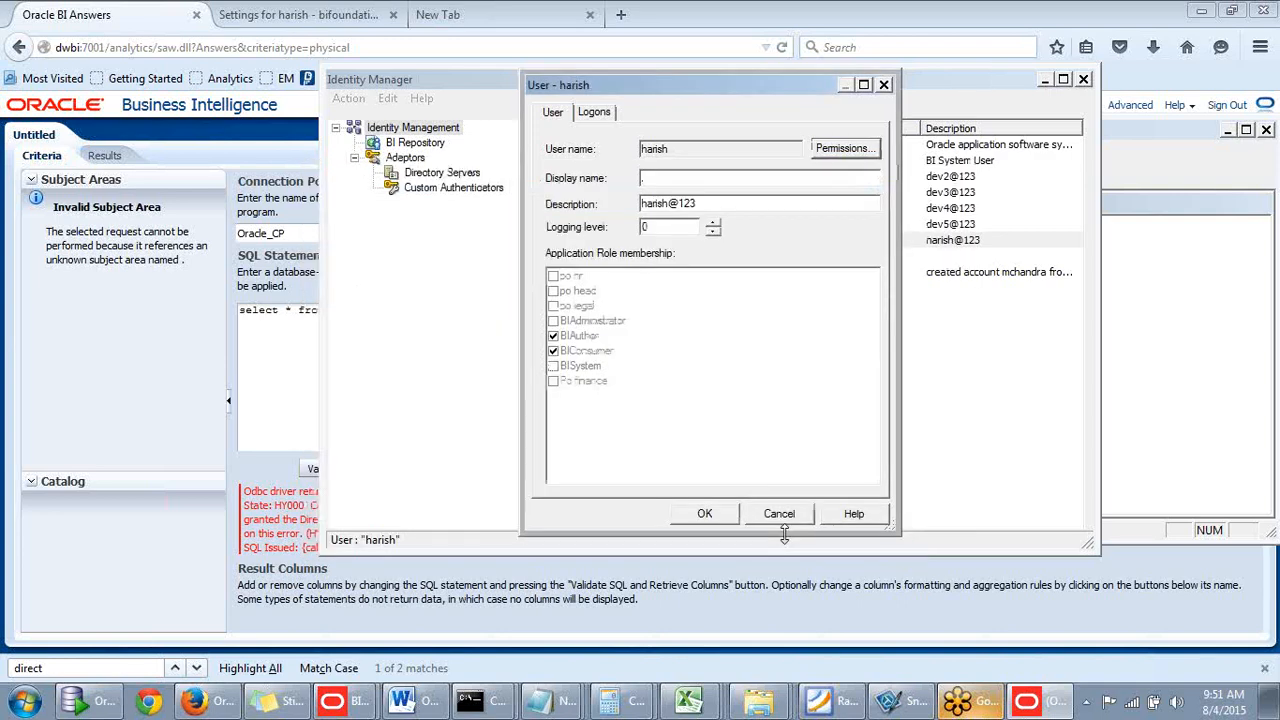
click(712, 516)
click(773, 487)
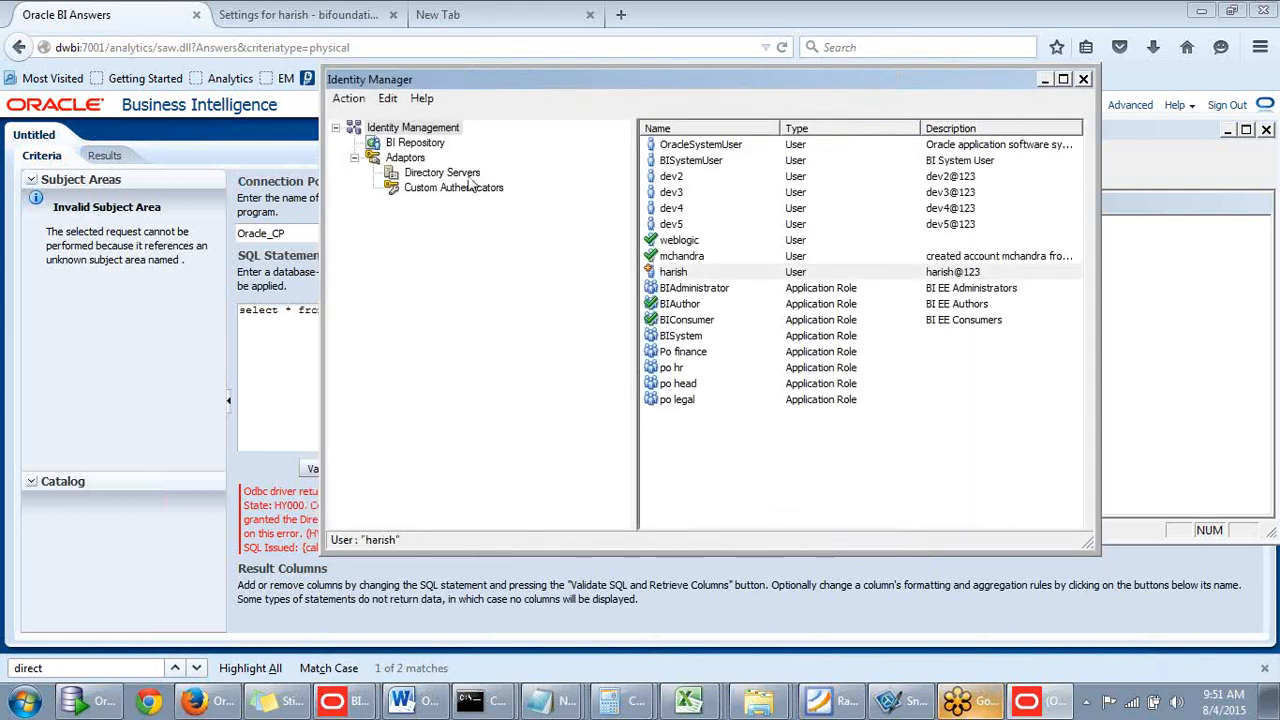
click(347, 99)
- Close the Identity Manager and check in the changes after a global consistency check
click(185, 180)
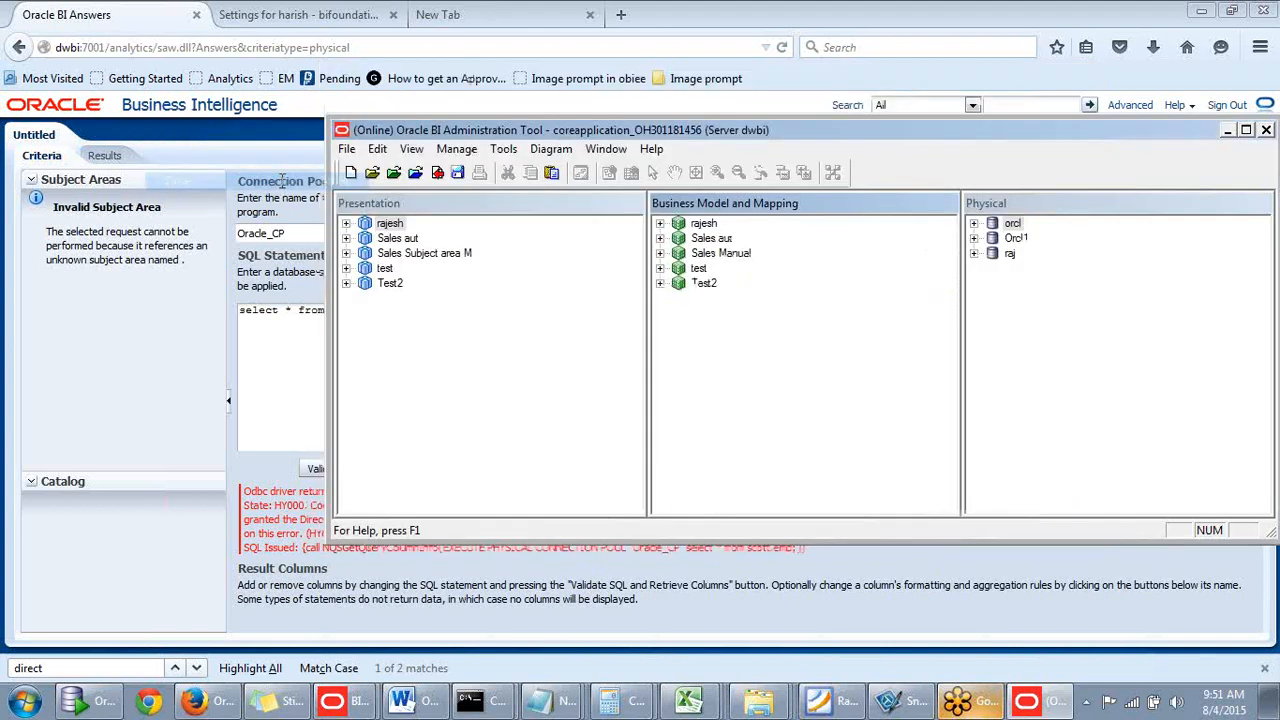
click(437, 173)
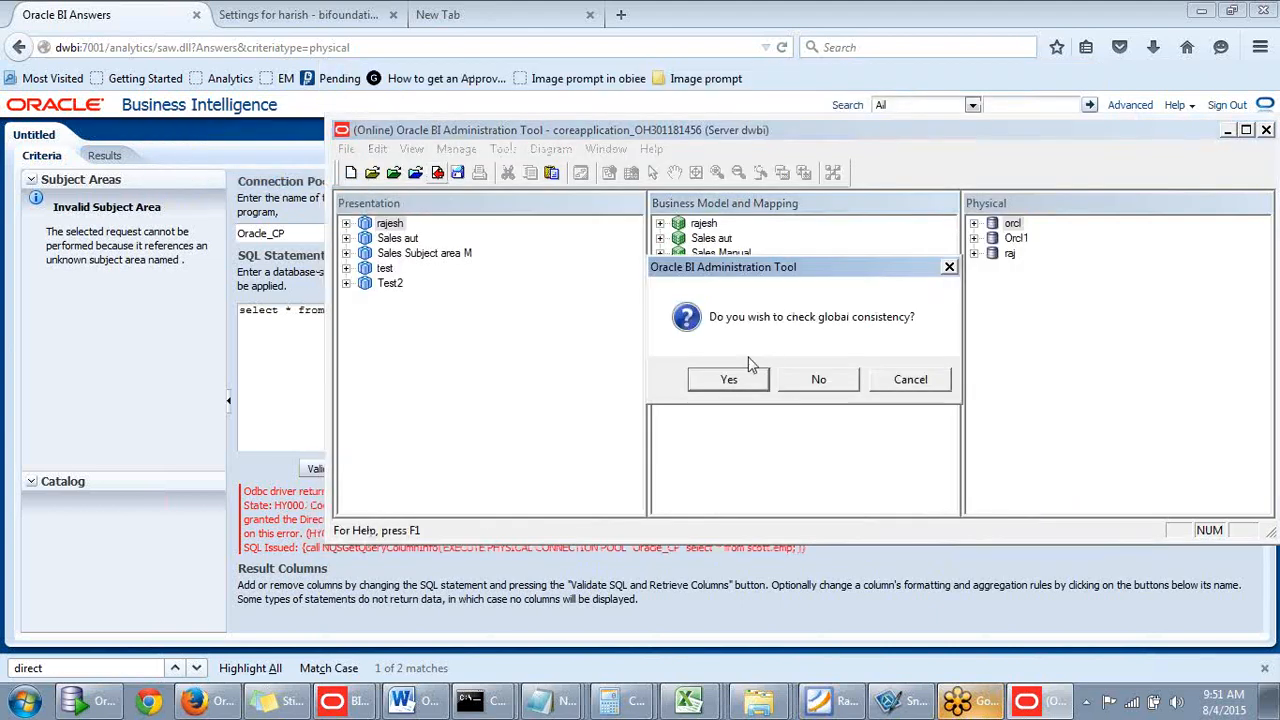
click(745, 376)
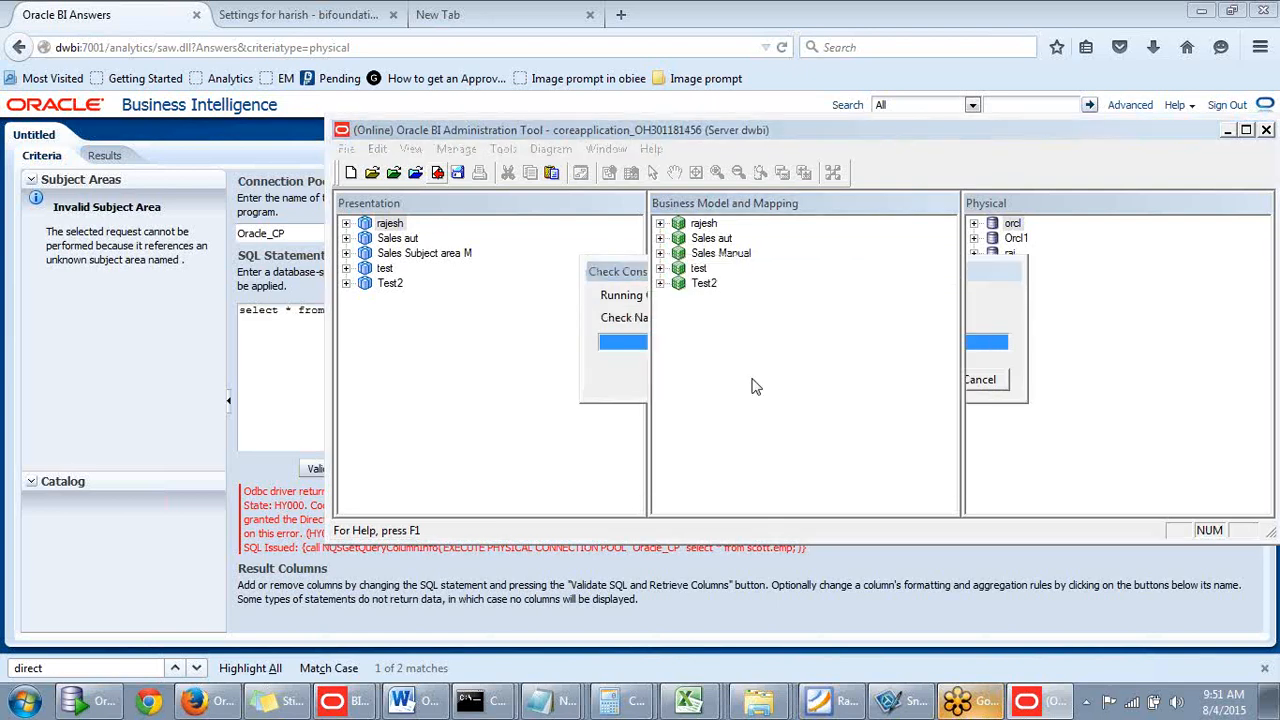
click(975, 382)
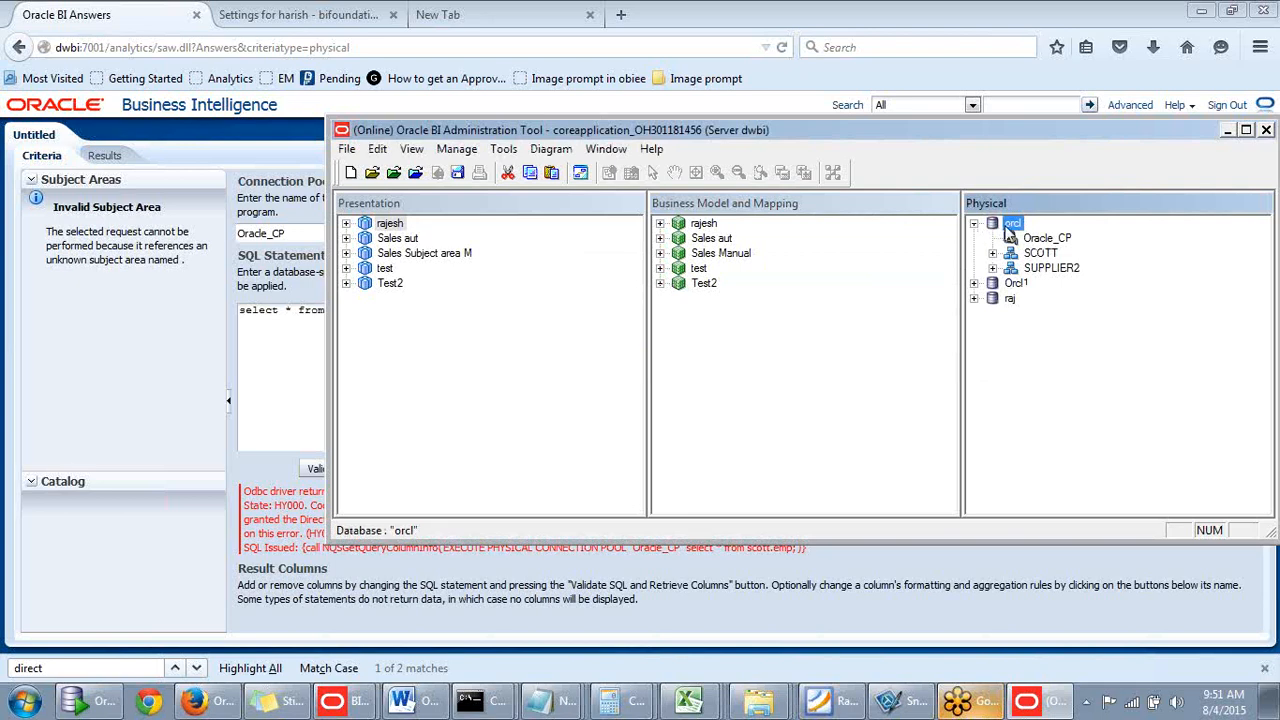
- Browse the orcl and Orcl1 databases in the Physical layer, then return to BI Answers
click(974, 224)
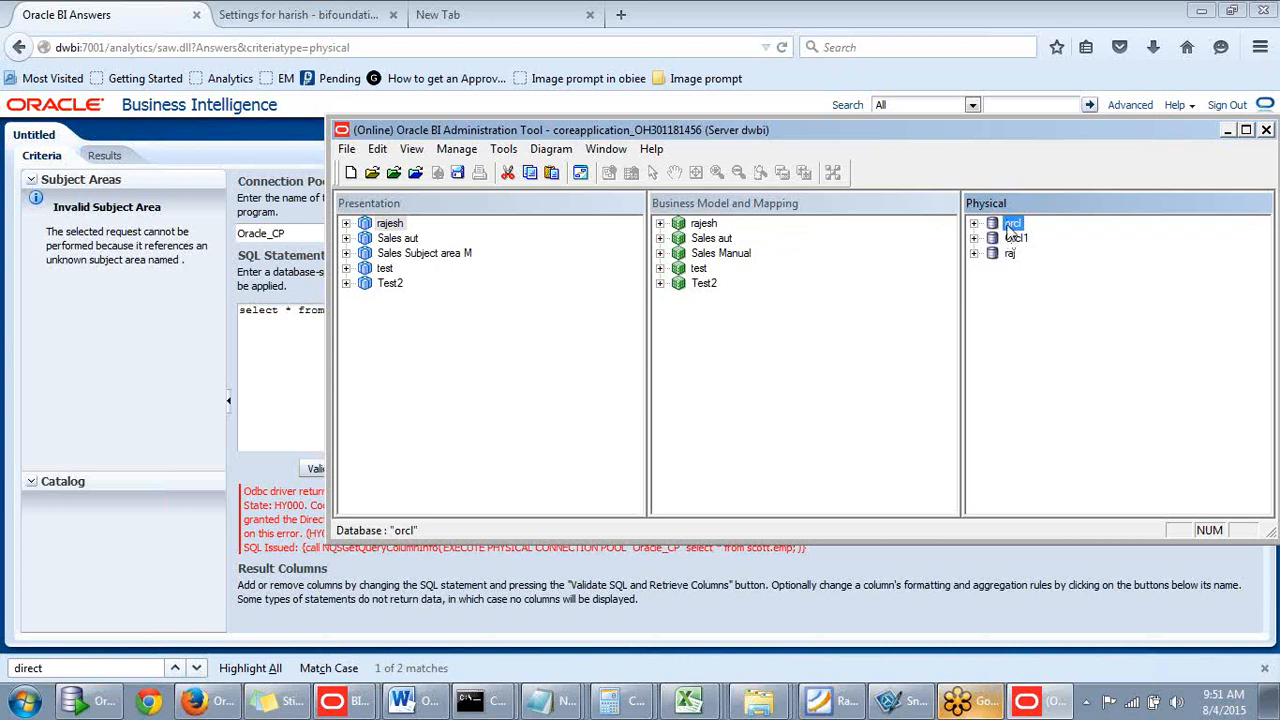
click(1014, 238)
click(1013, 224)
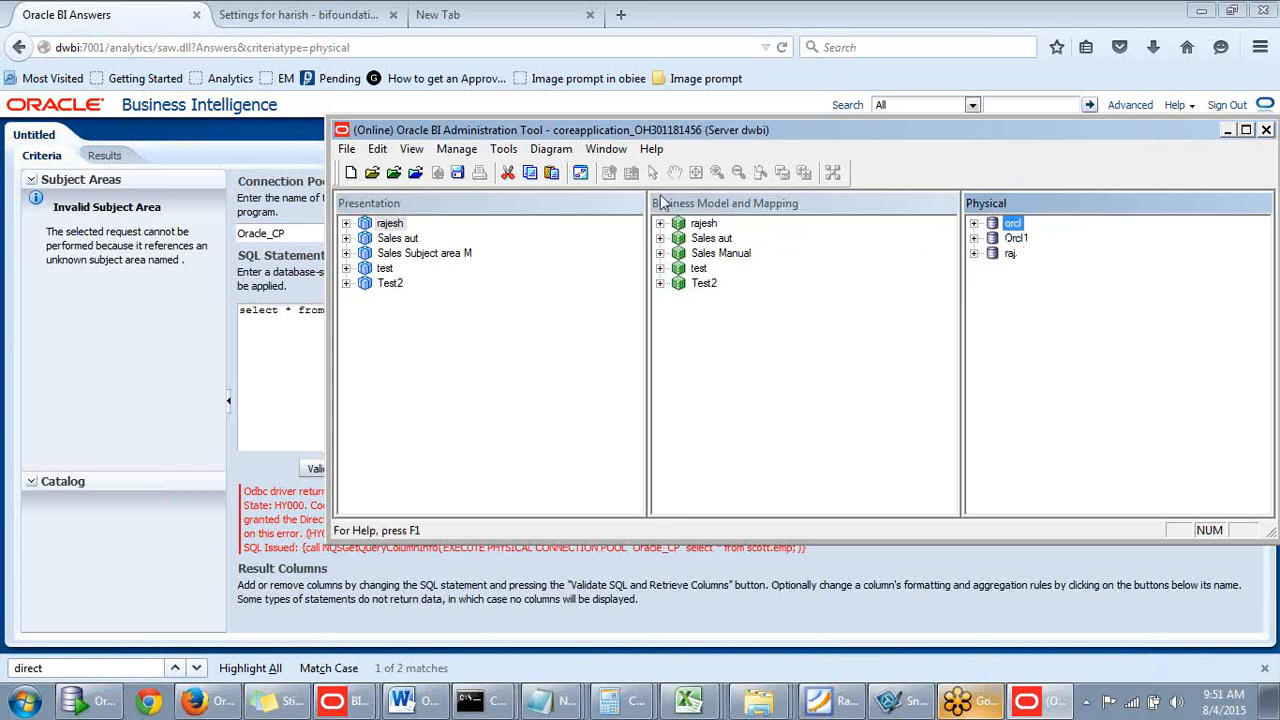
click(1017, 239)
click(1016, 226)
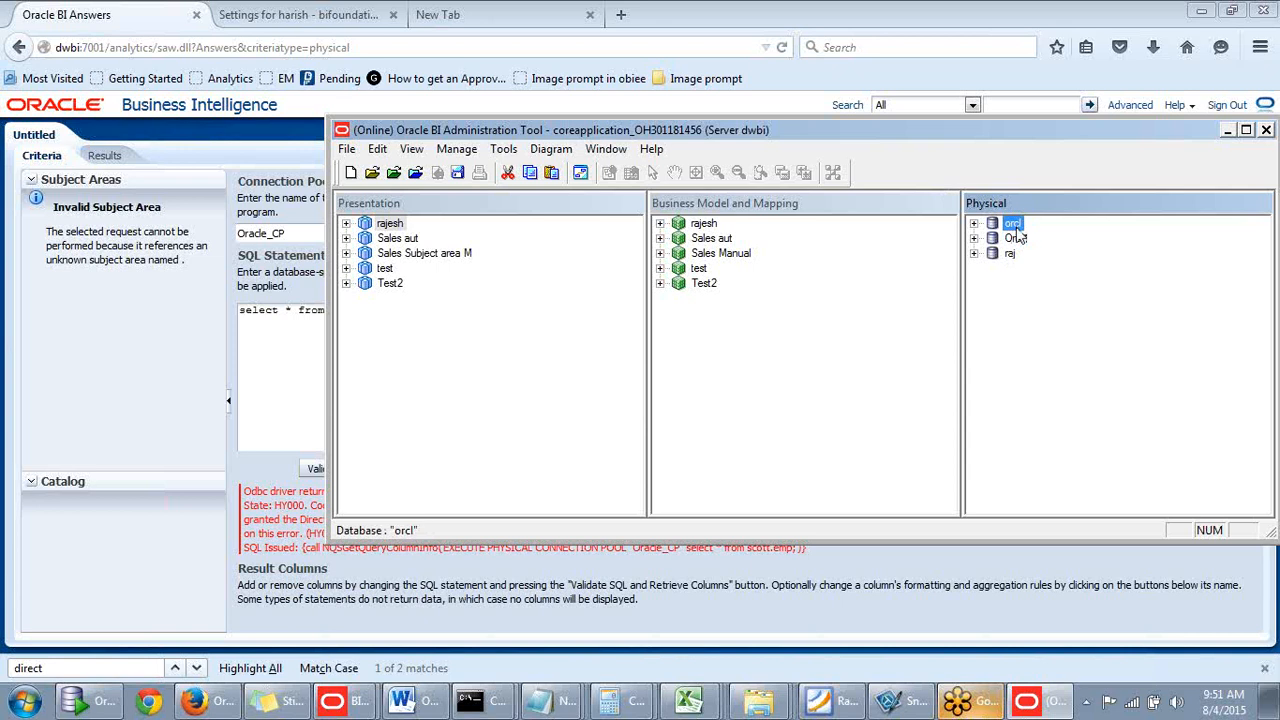
click(1010, 239)
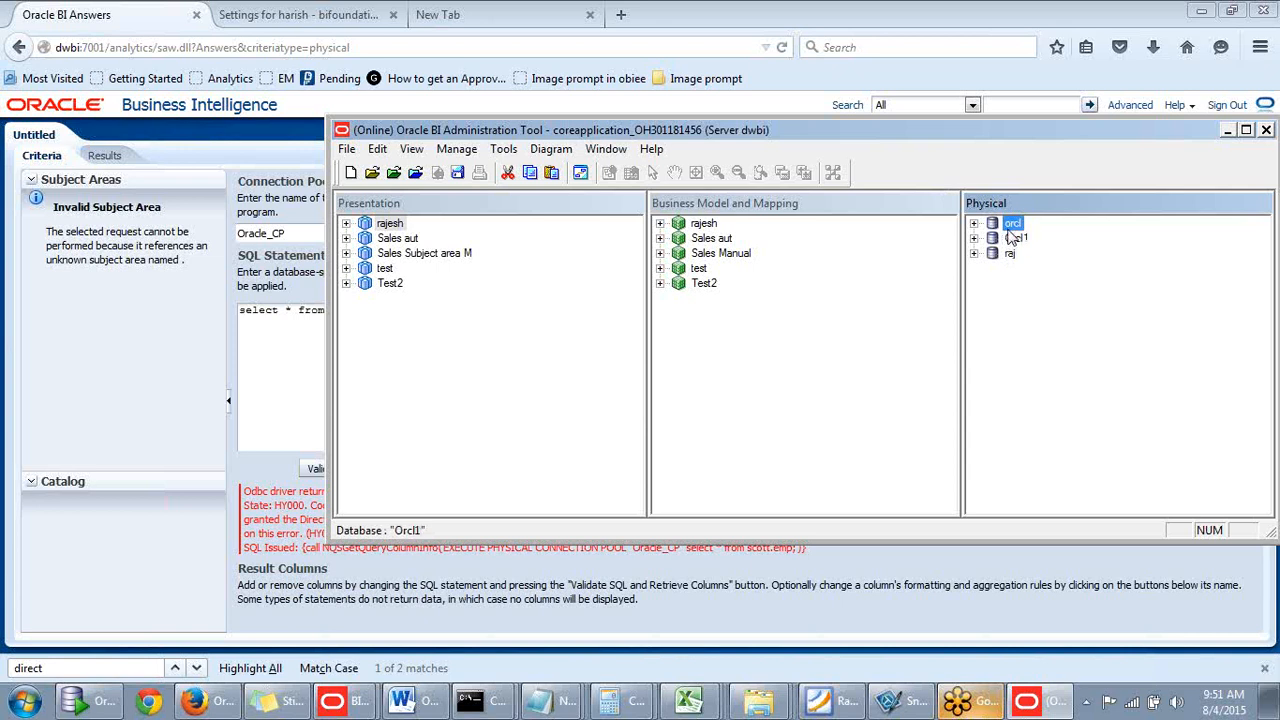
click(1010, 226)
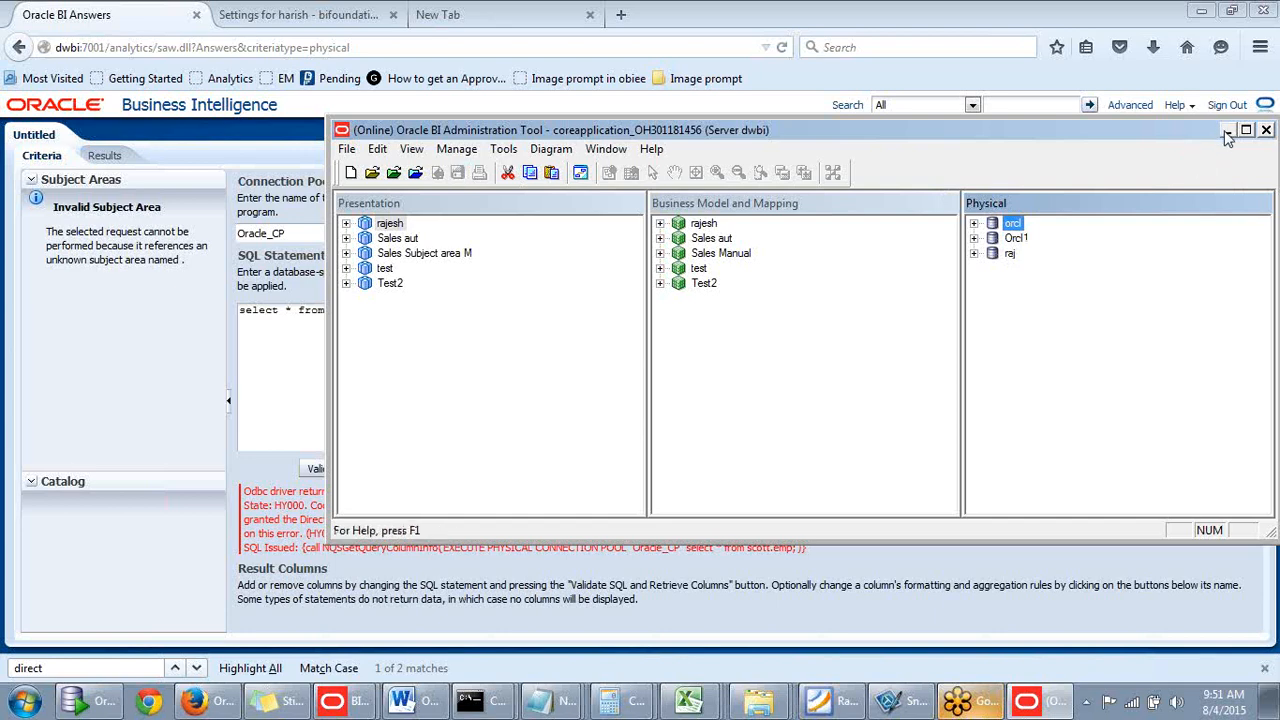
click(1228, 136)
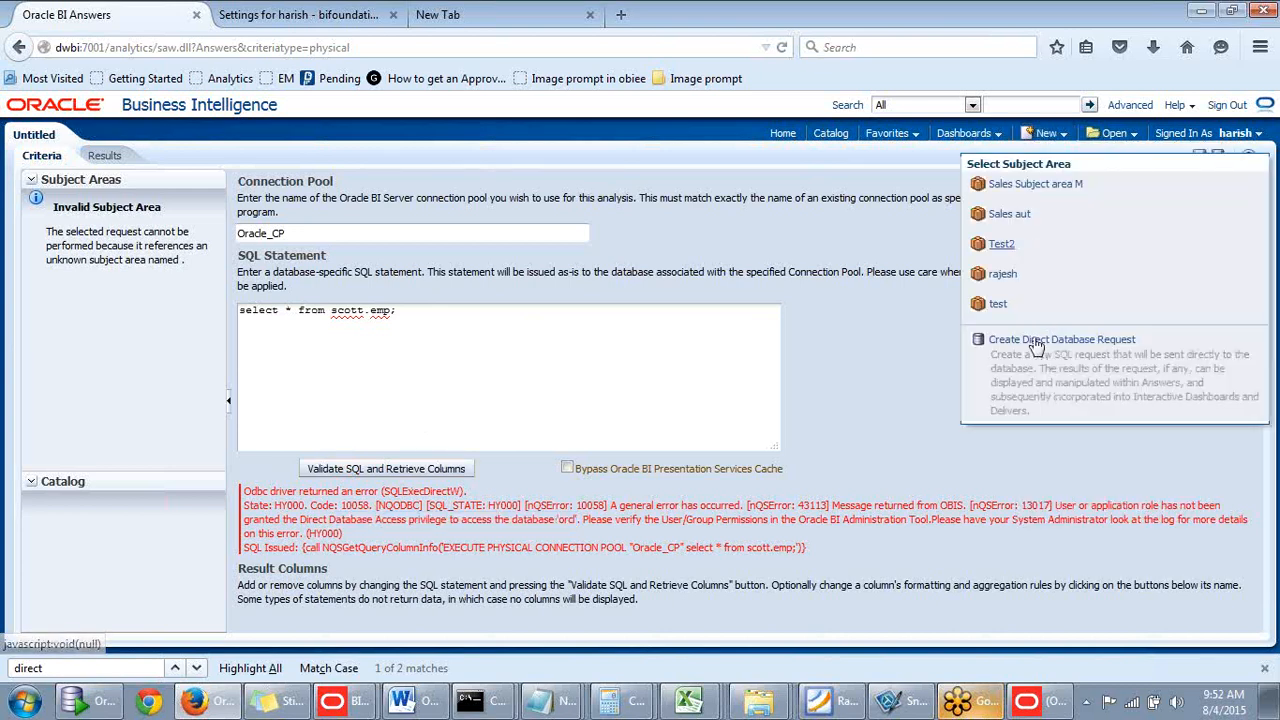
- Start a new direct database request using the Oracle_CP connection pool
click(1035, 339)
click(736, 338)
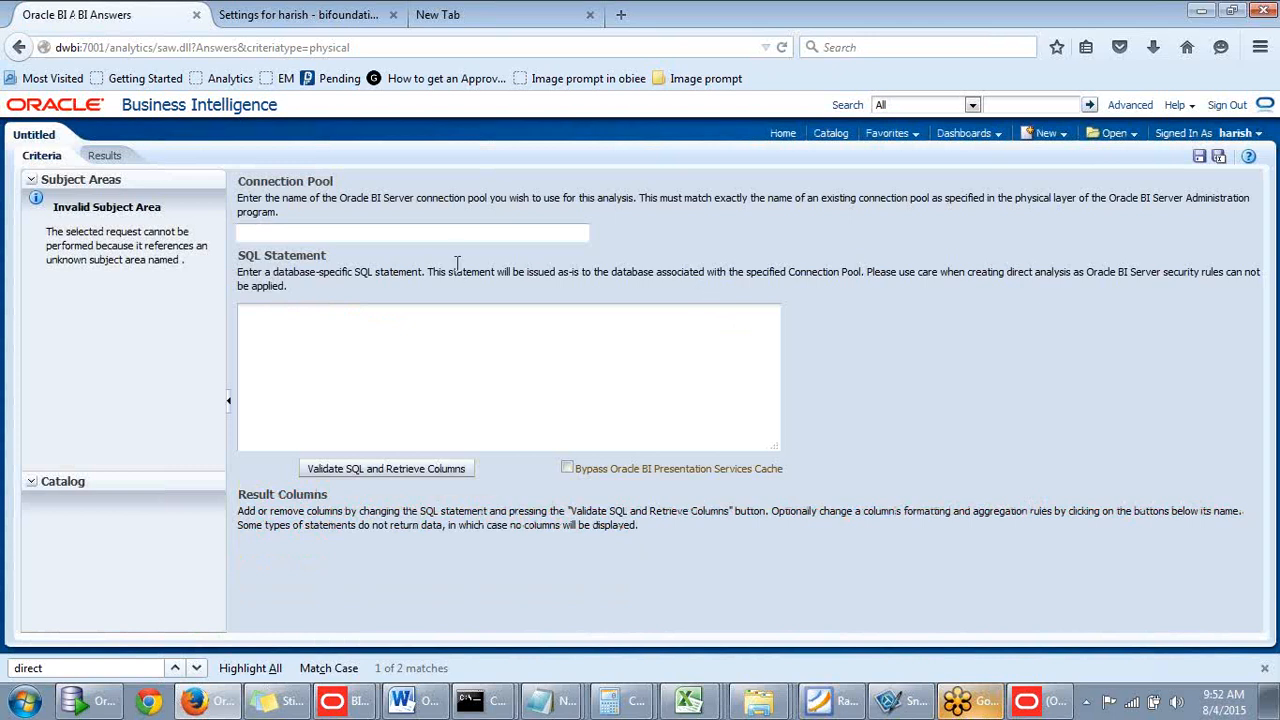
text(Orac)
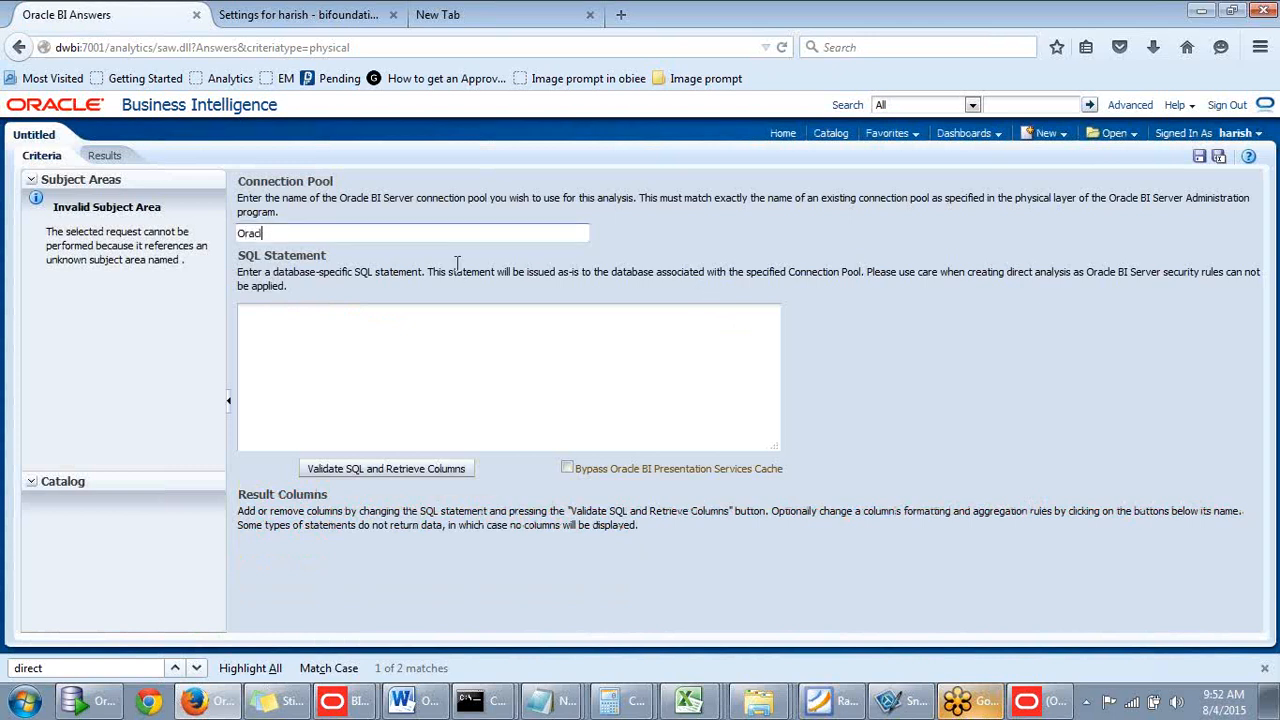
text(le_CO)
key(BackSpace)
text(P)
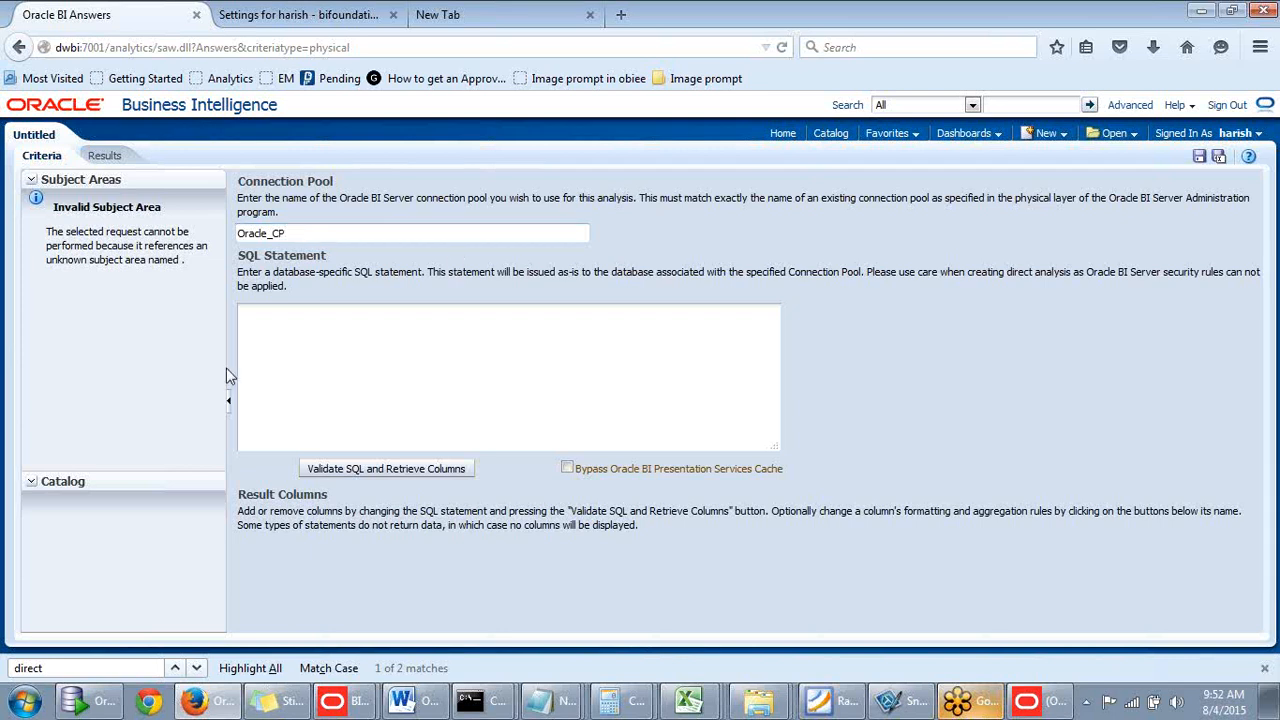
- Enter 'select * from emp', then validate it and retrieve columns EMPNO through DEPTNO
click(309, 337)
text(seelct)
key(BackSpace)
key(BackSpace)
key(BackSpace)
key(BackSpace)
key(BackSpace)
text(lect * from emp)
click(331, 470)
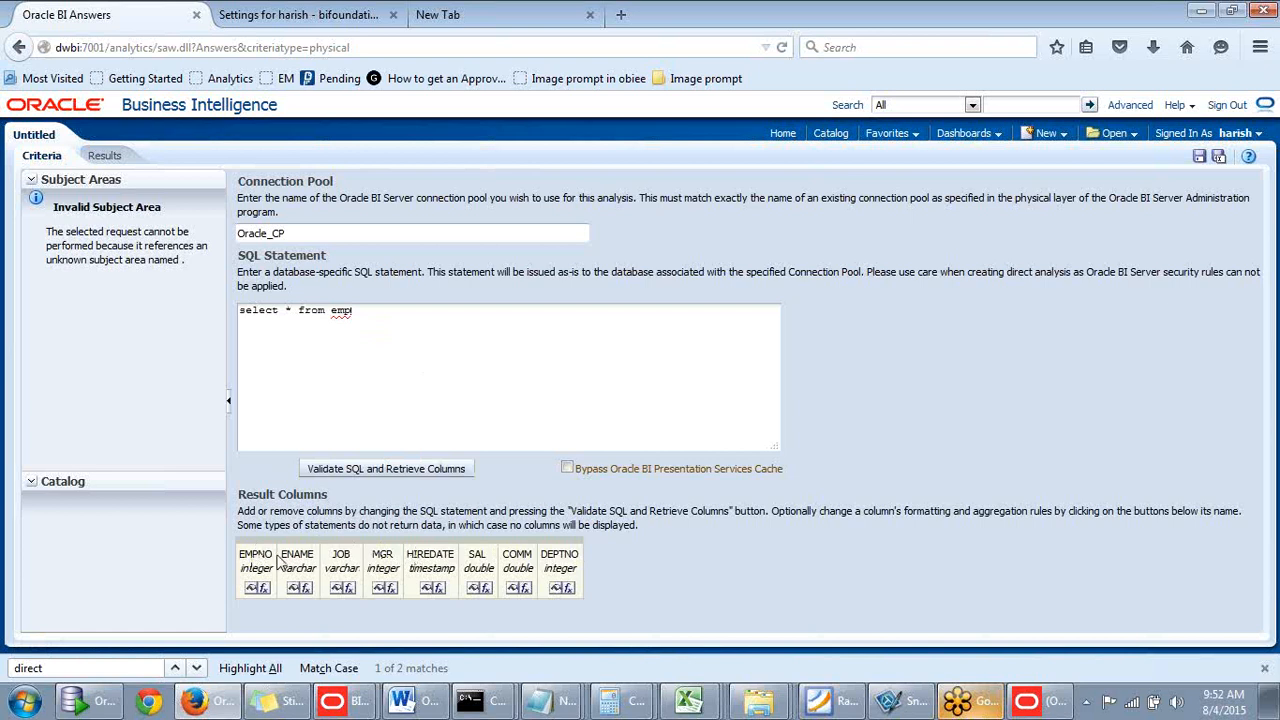
double_click(336, 310)
click(434, 314)
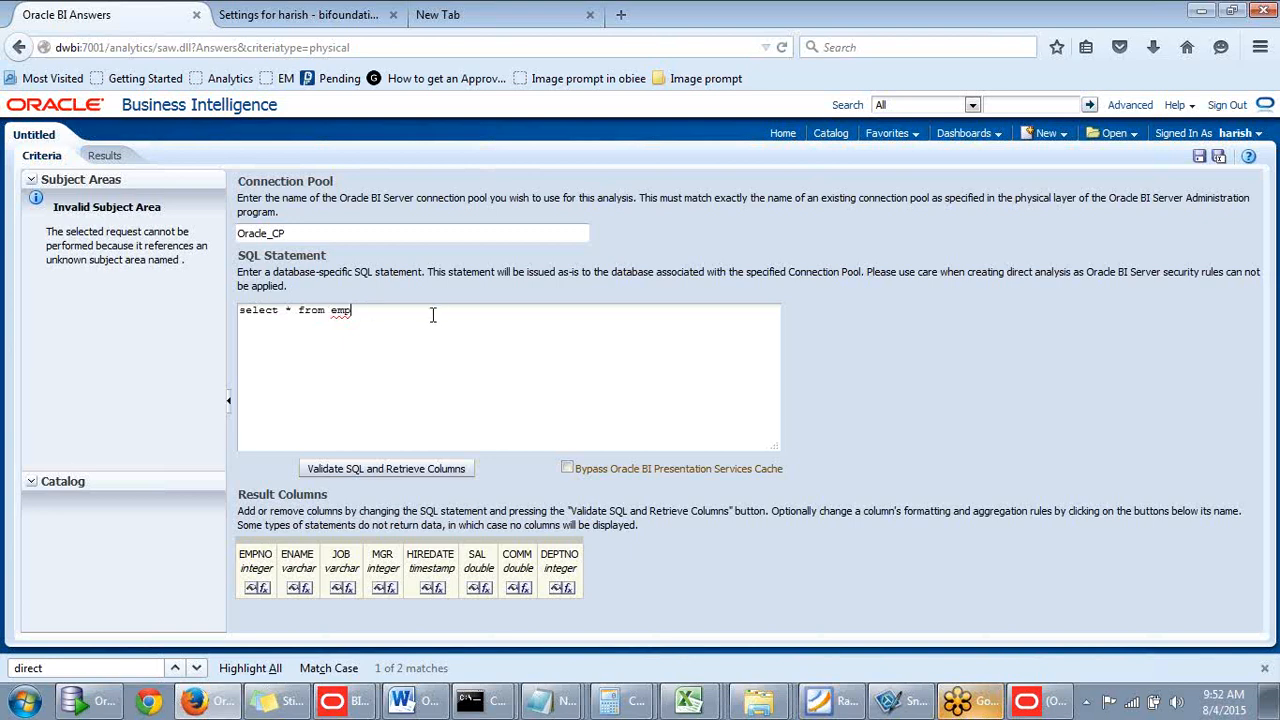
click(92, 705)
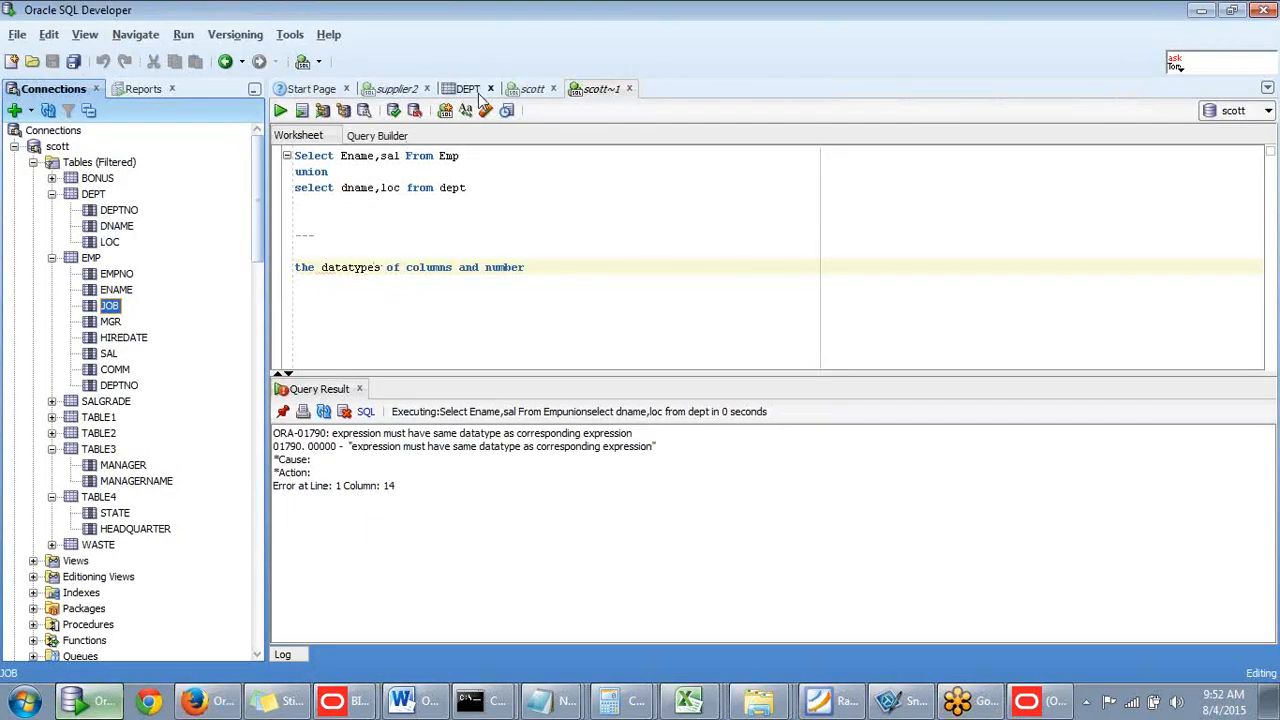
- Check the EMP table's rows and column data types in SQL Developer, then minimize it
click(95, 259)
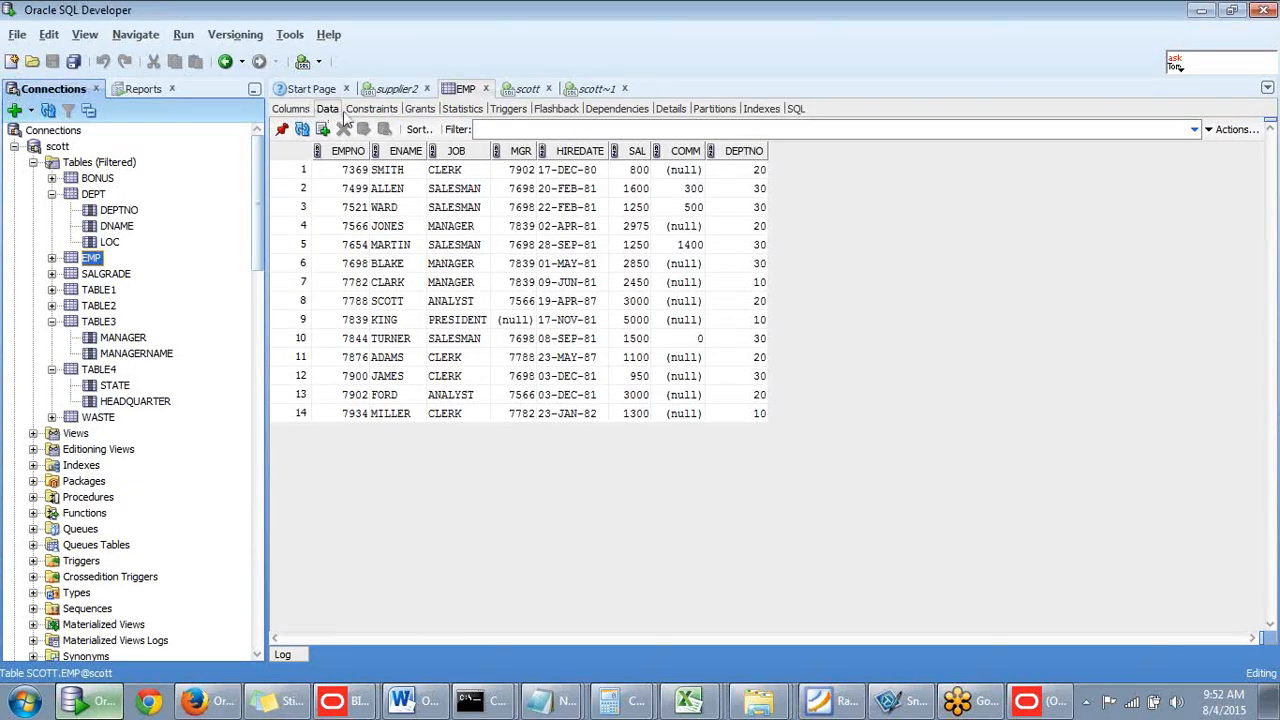
click(293, 110)
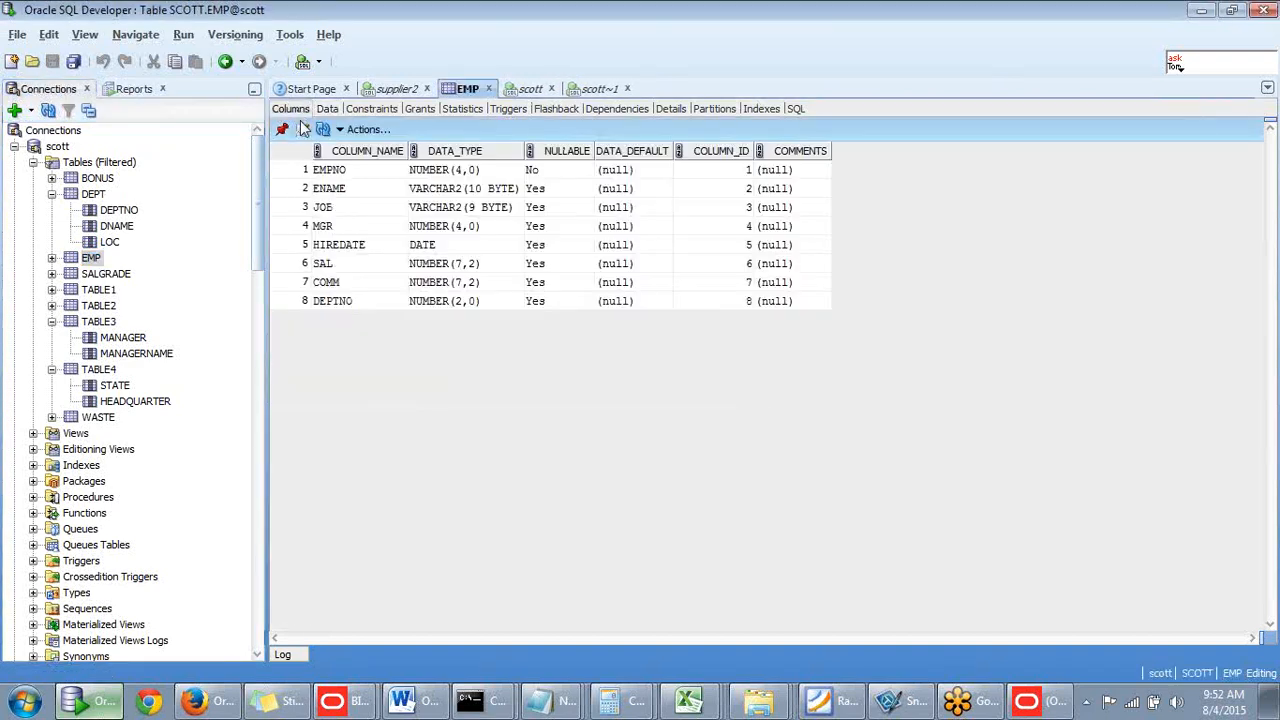
click(1201, 10)
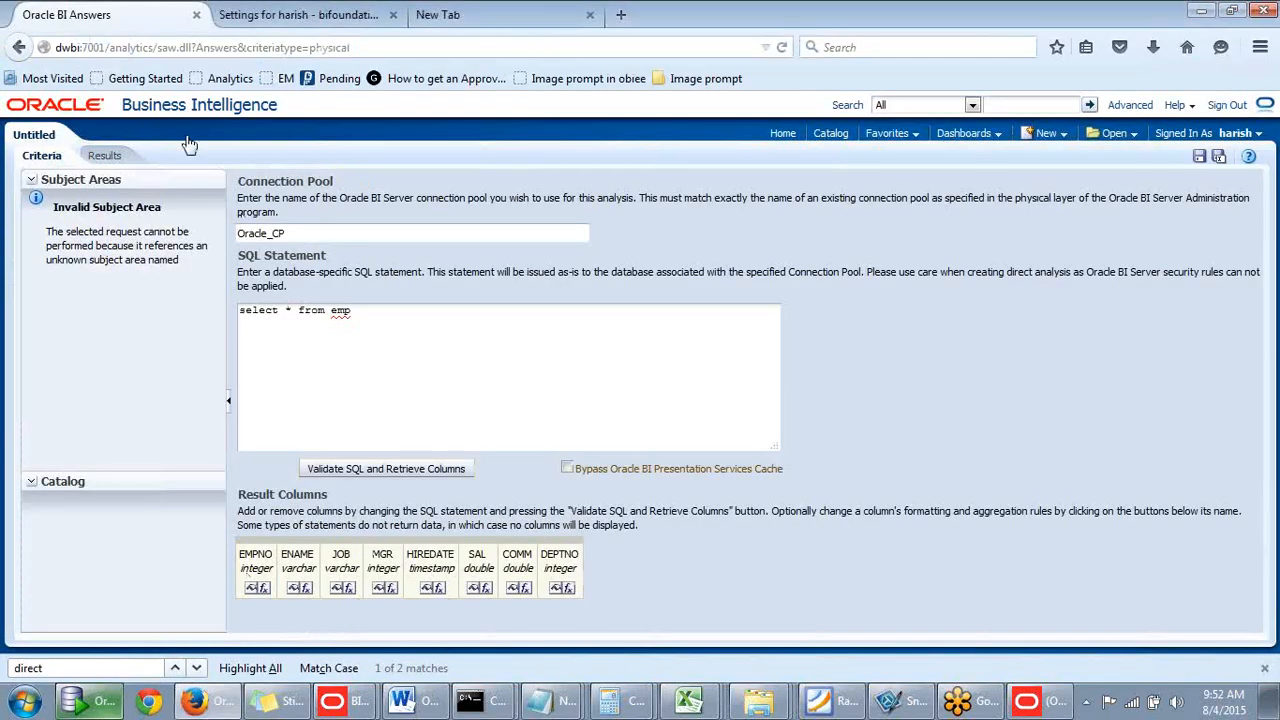
- View the 14 EMP employee rows in Results, return to Criteria, and sign out
click(112, 163)
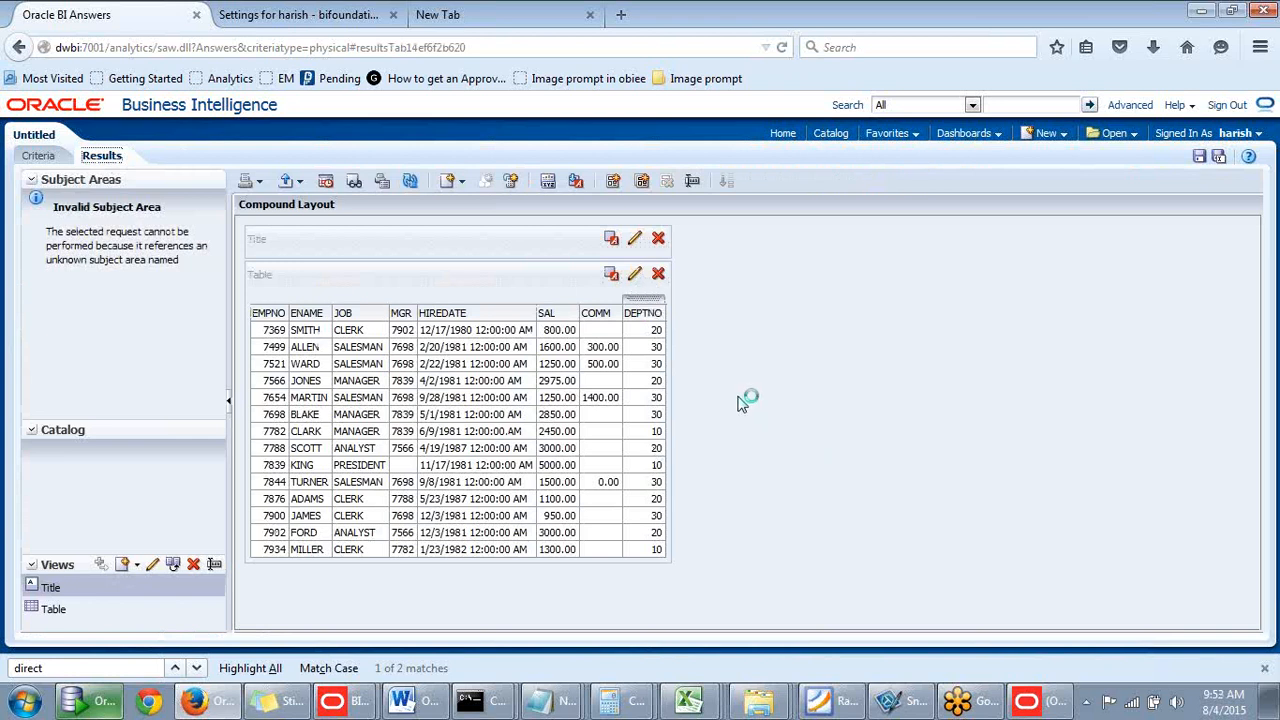
click(42, 157)
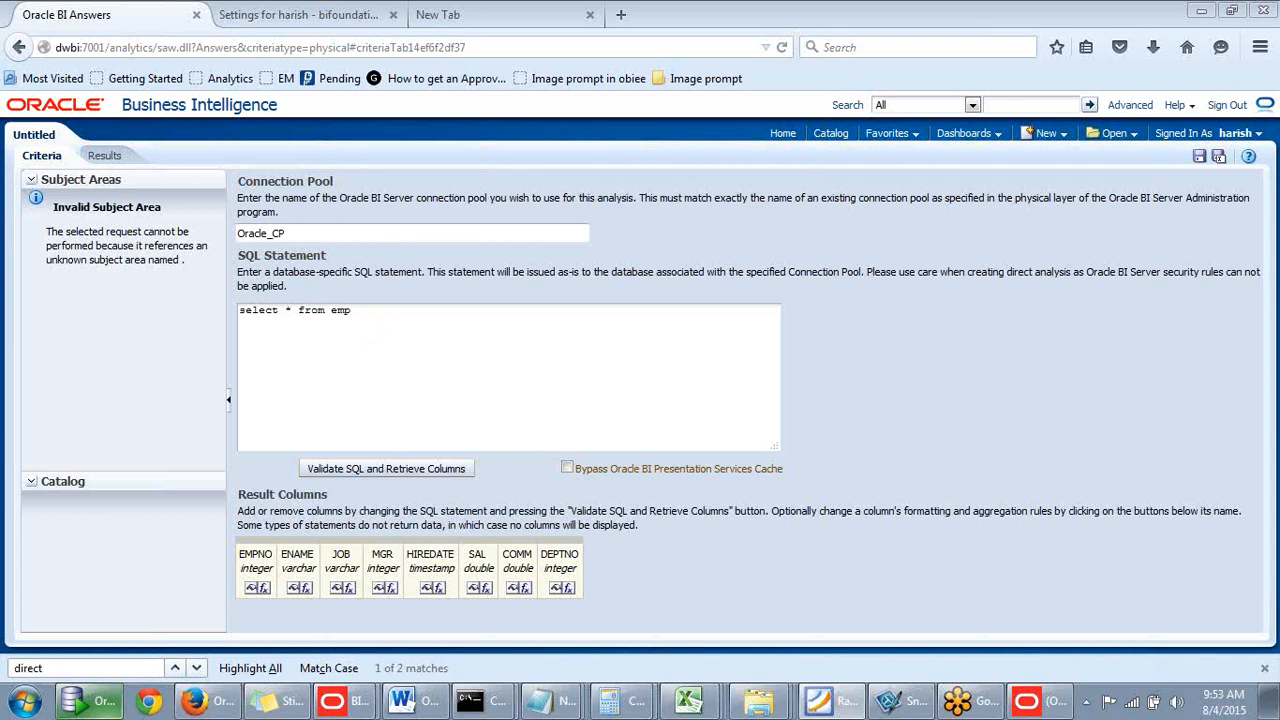
click(506, 447)
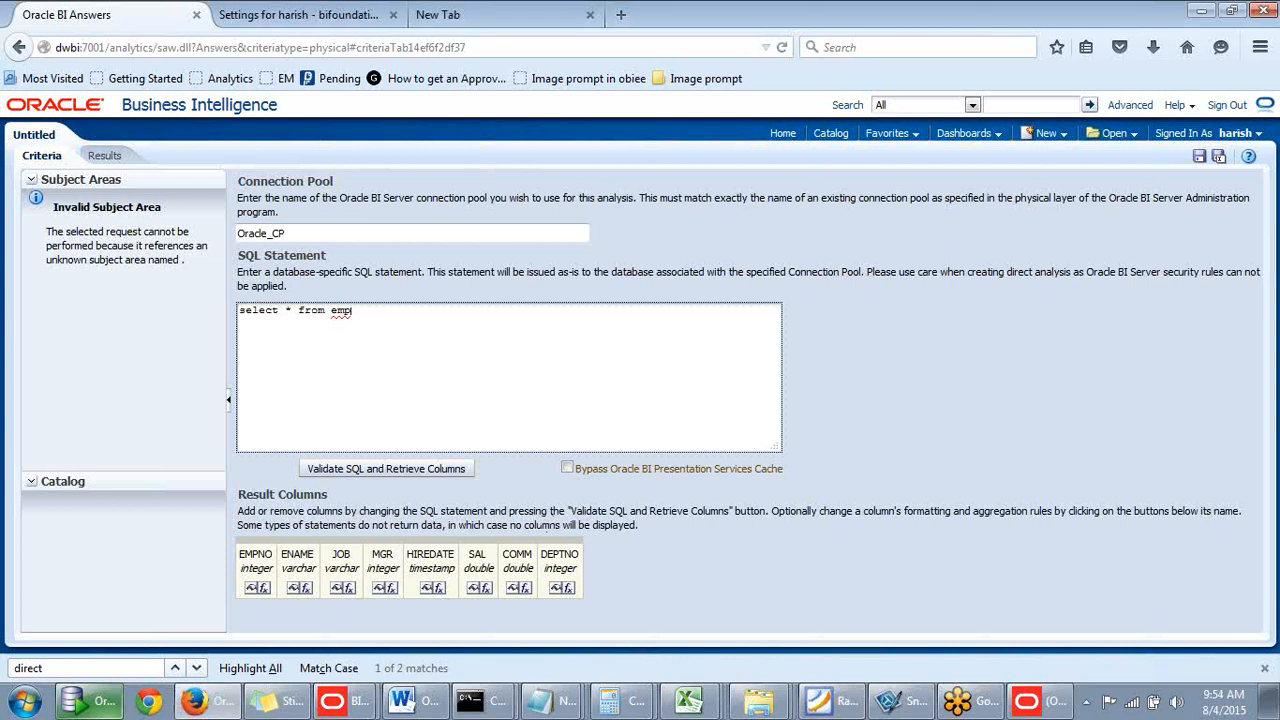
key(alt+Tab)
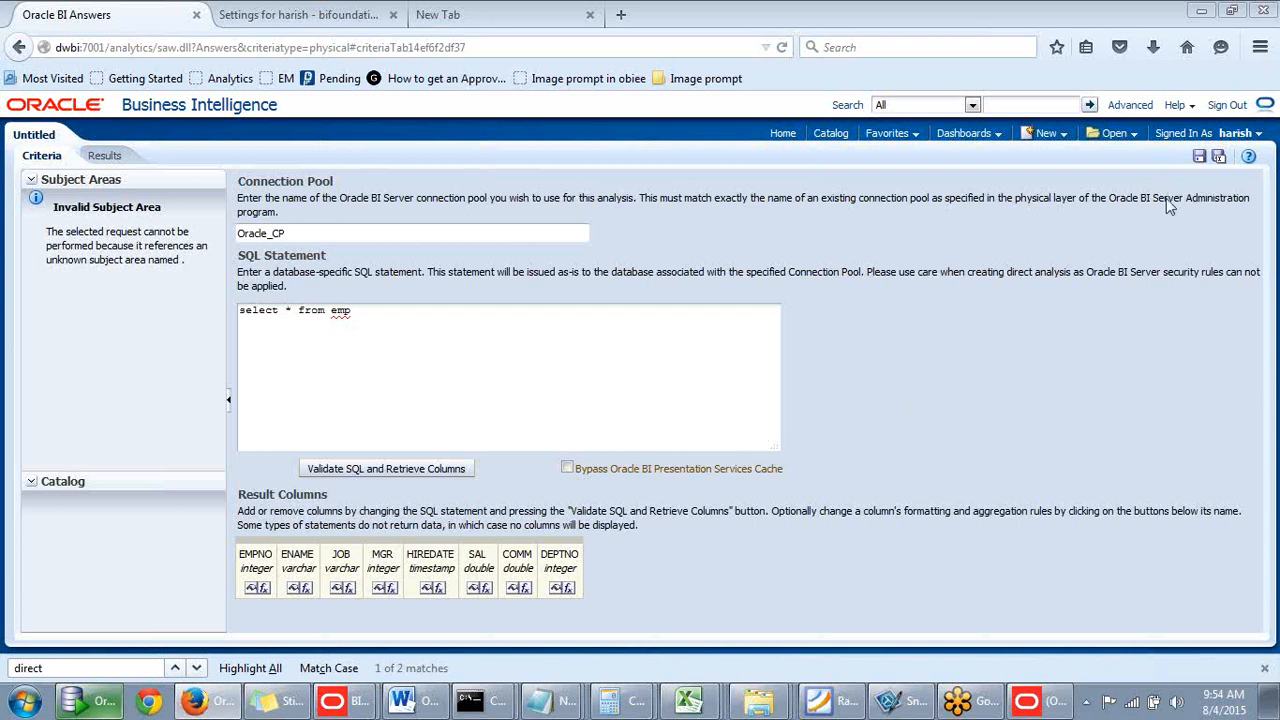
click(1221, 108)
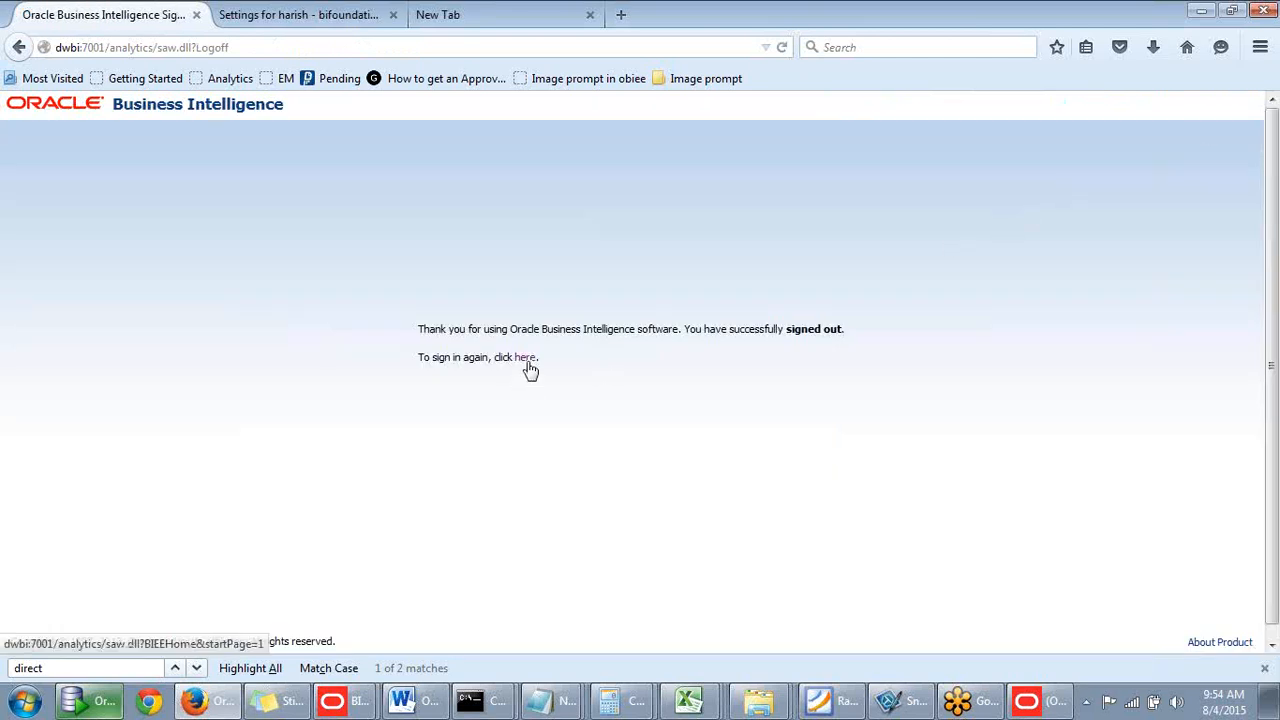
- Sign back in with the administrator account and dismiss Firefox's remember-password prompt
click(522, 362)
text(we)
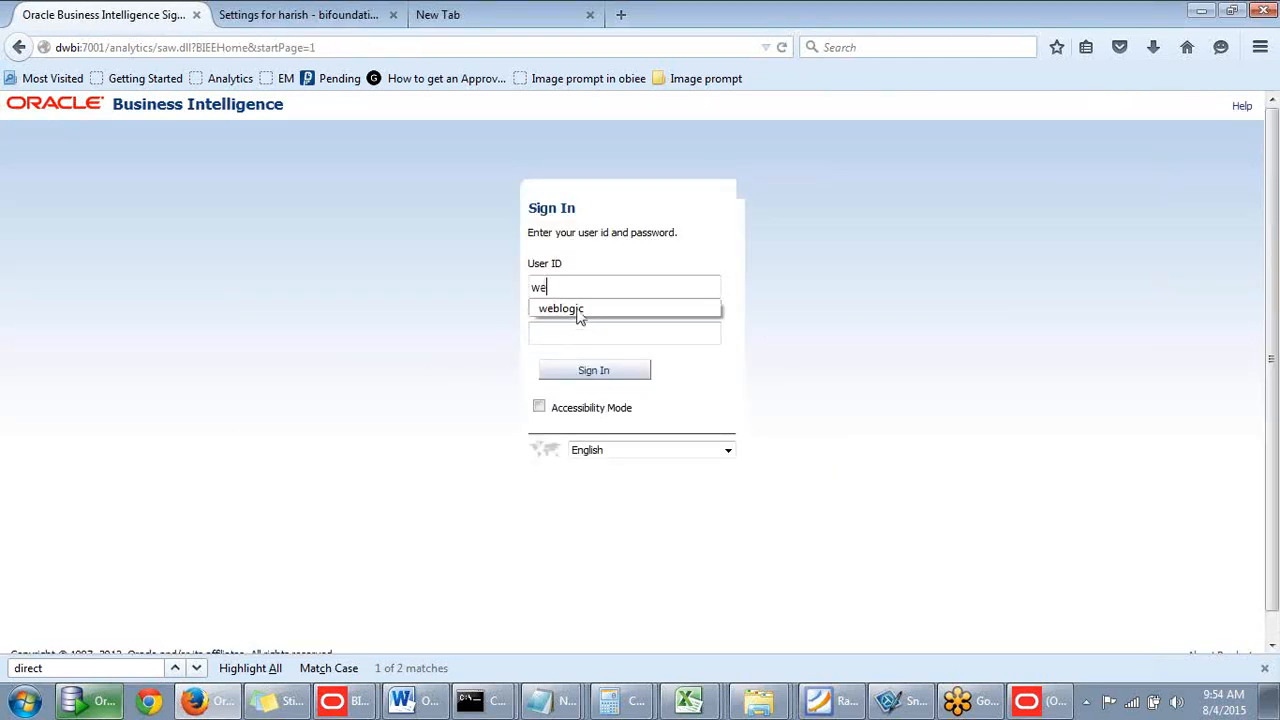
click(579, 310)
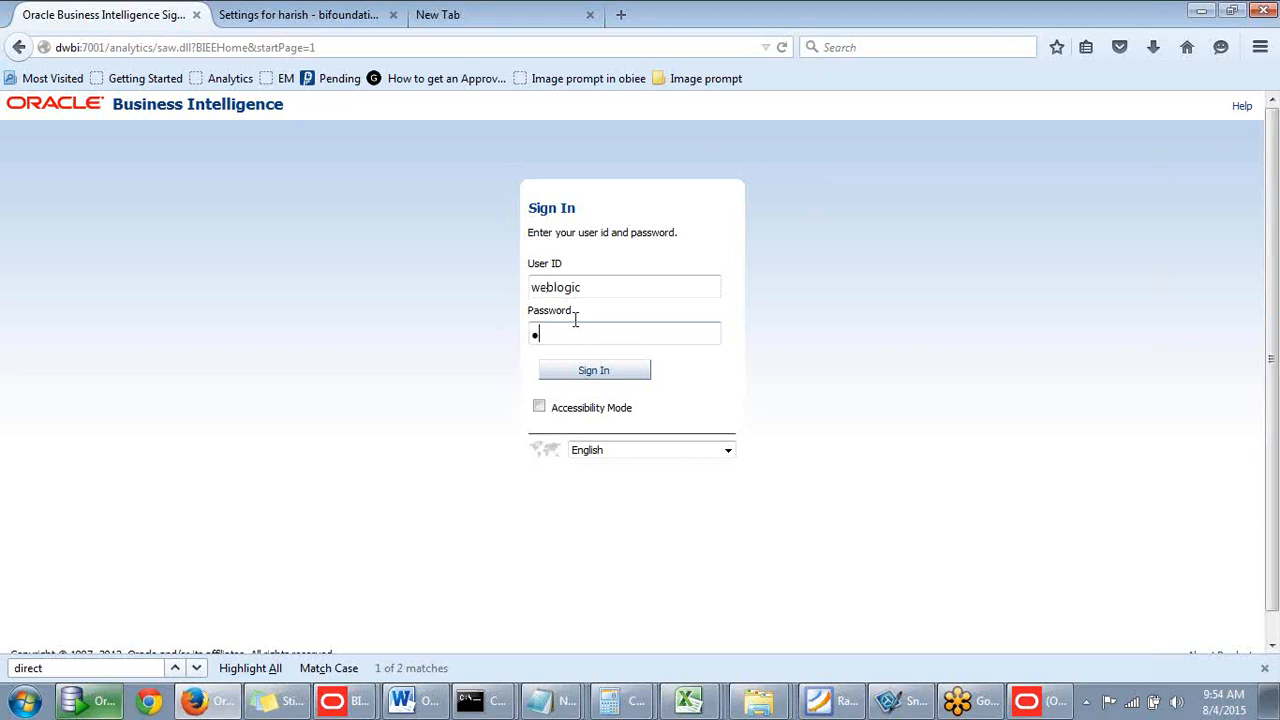
key(Return)
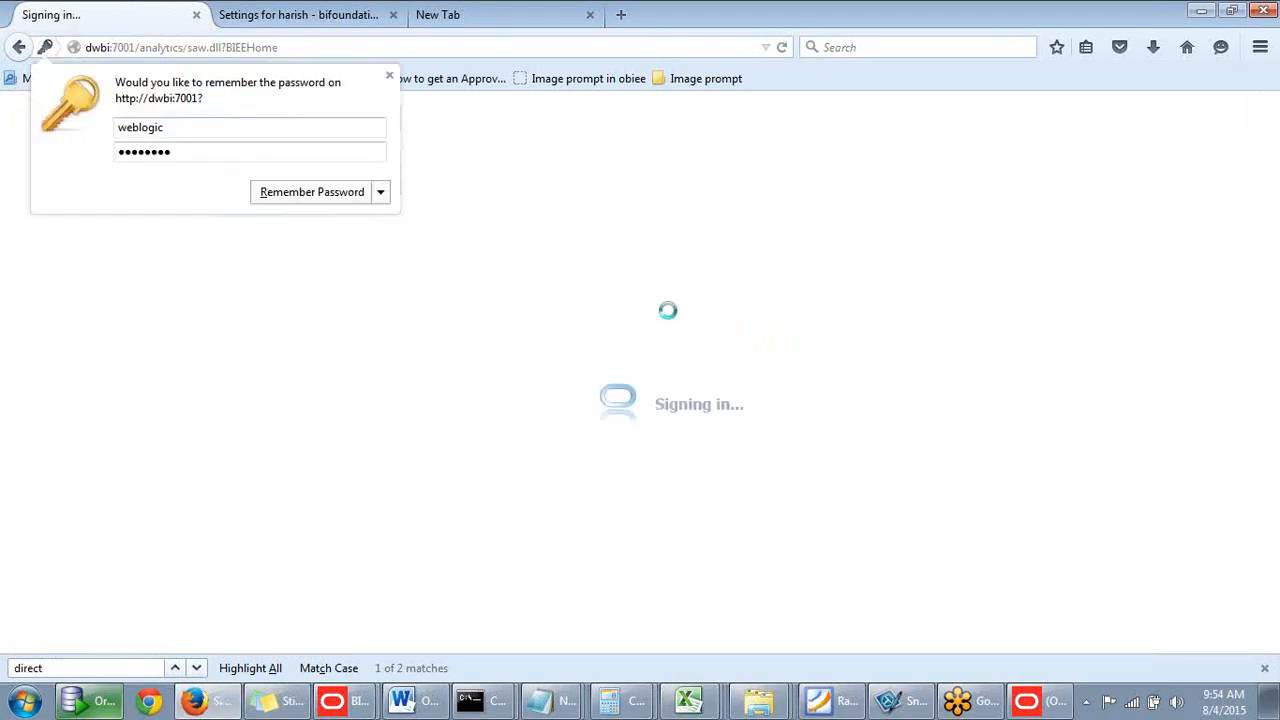
click(389, 76)
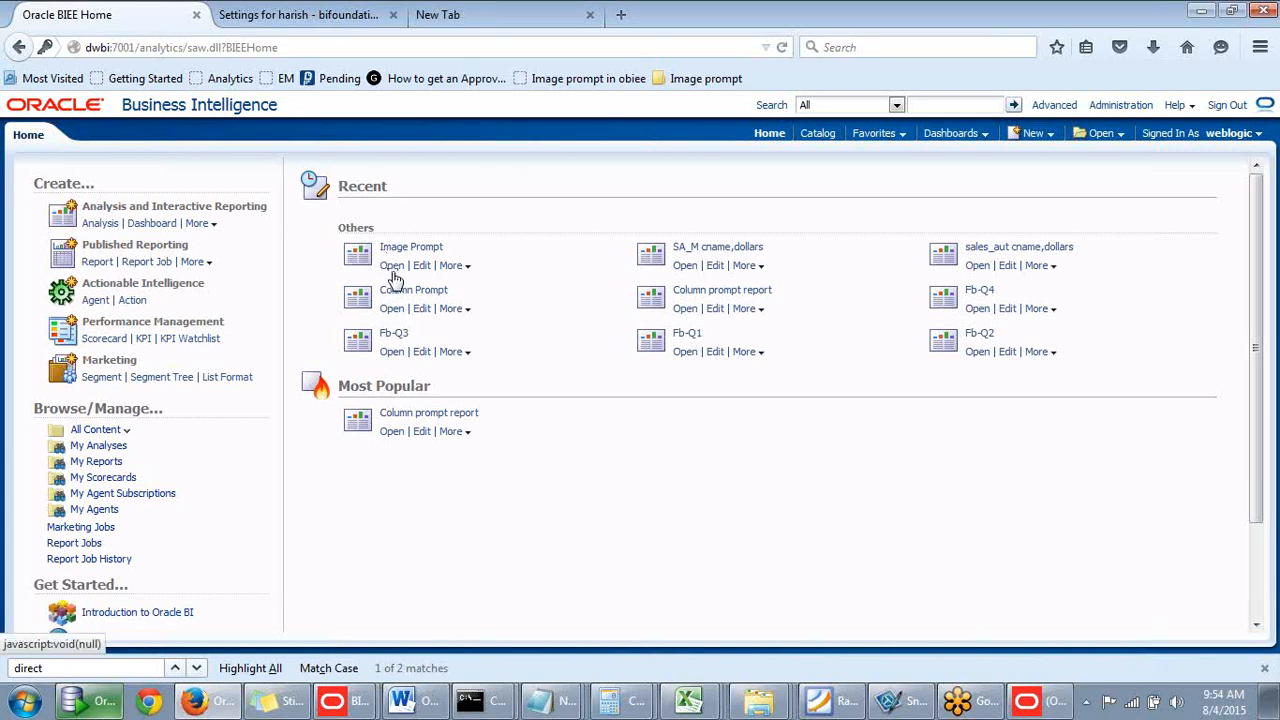
- Open the Image Prompt analysis from the Home page's recent items
click(368, 15)
click(172, 19)
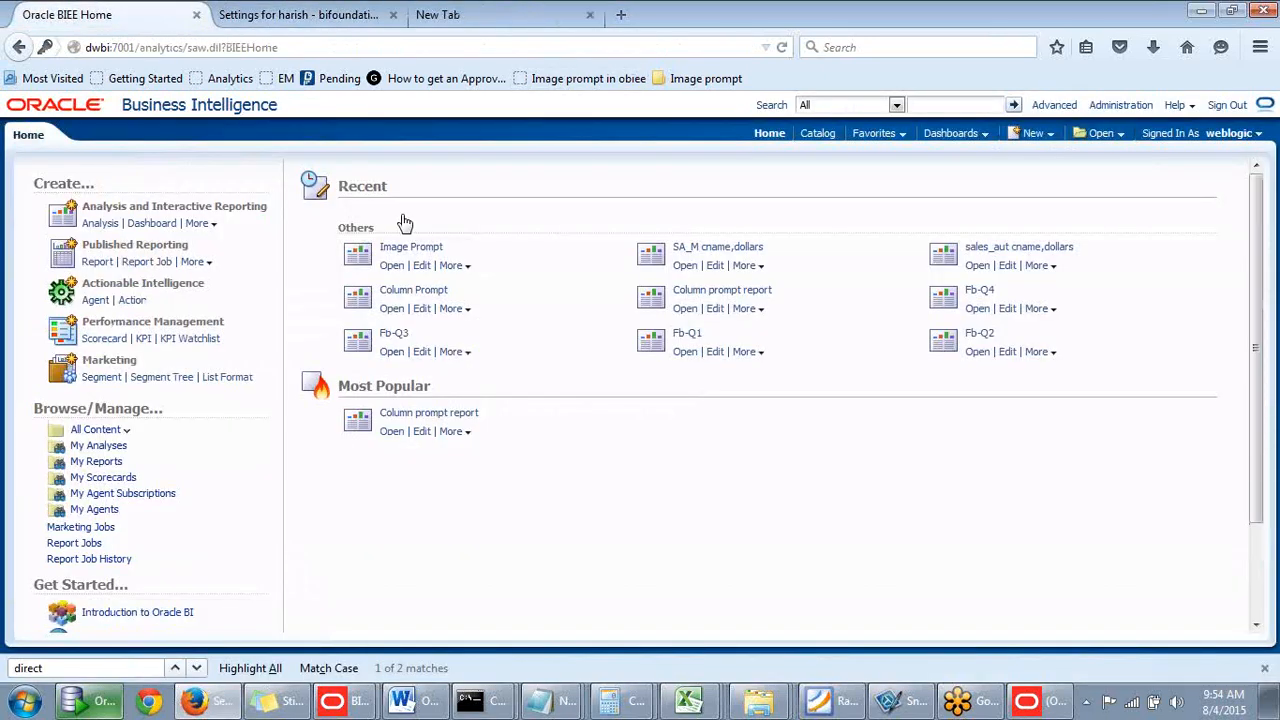
click(395, 272)
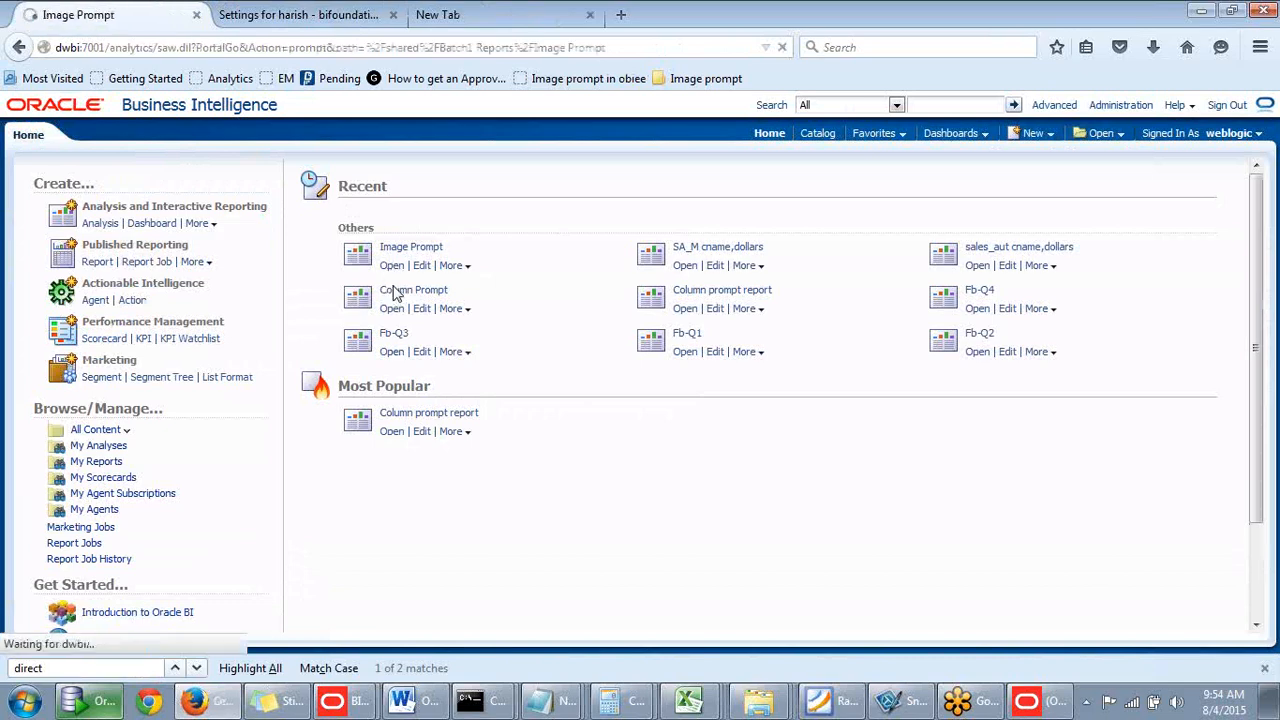